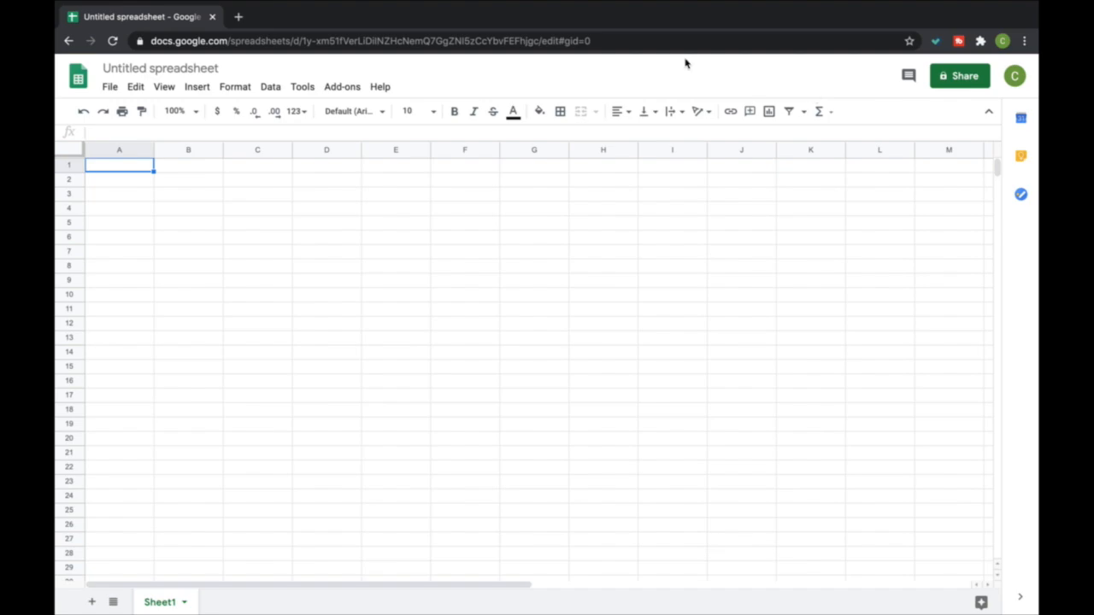
# Rename the untitled spreadsheet as Accounting
pyautogui.click(175, 72)
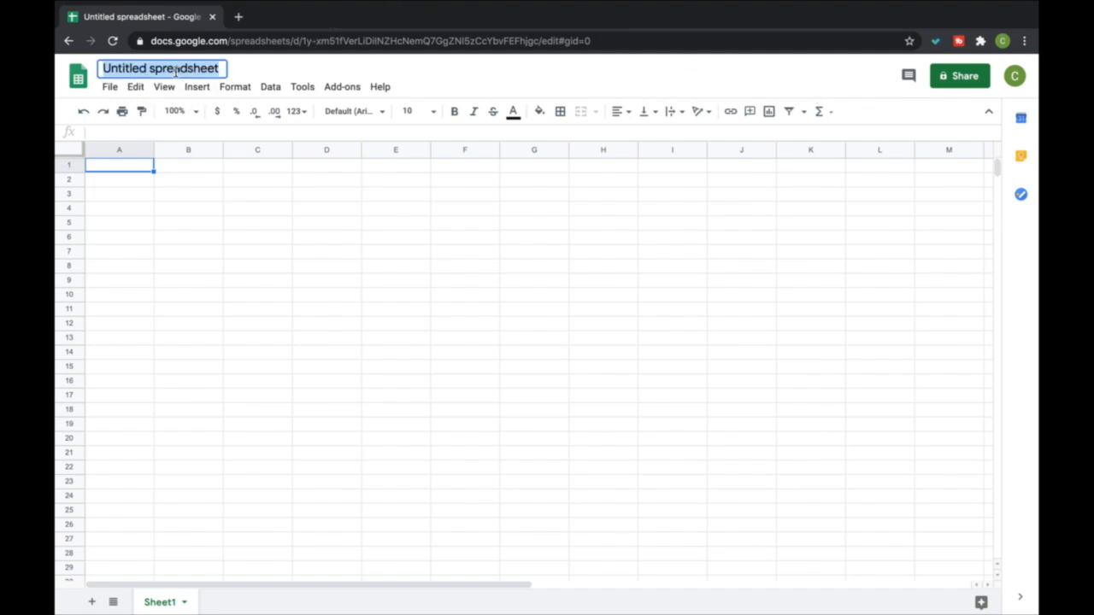
pyautogui.write('Acconting')
pyautogui.press('BackSpace')
pyautogui.press('BackSpace')
pyautogui.press('BackSpace')
pyautogui.press('BackSpace')
pyautogui.press('BackSpace')
pyautogui.write('unting')
pyautogui.press('Return')
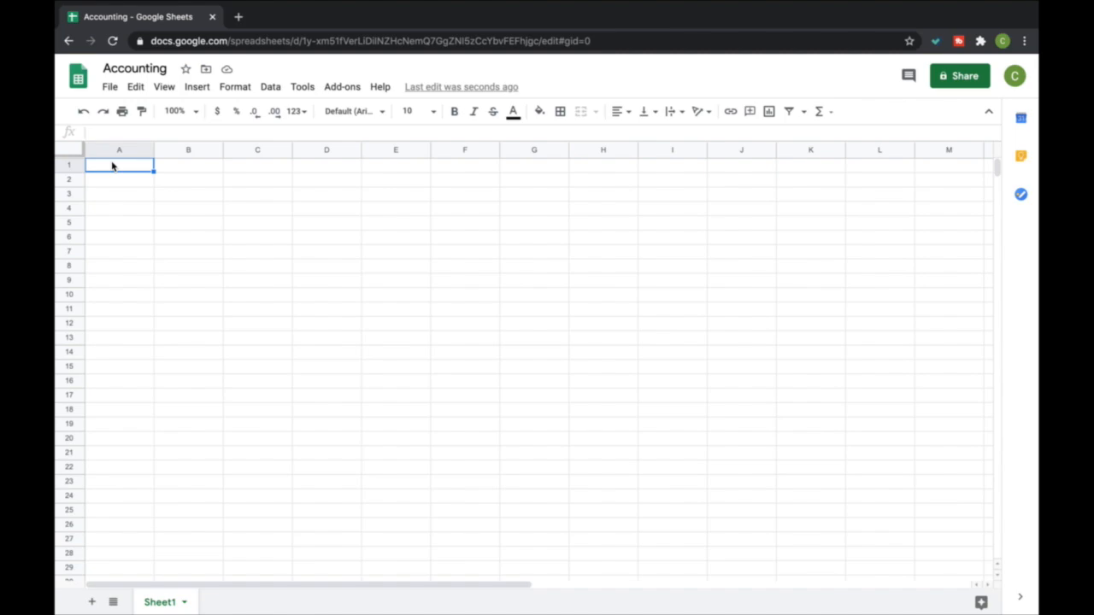
# Enter the column header Date in cell A1
pyautogui.doubleClick(112, 167)
pyautogui.write('Date')
pyautogui.press('Return')
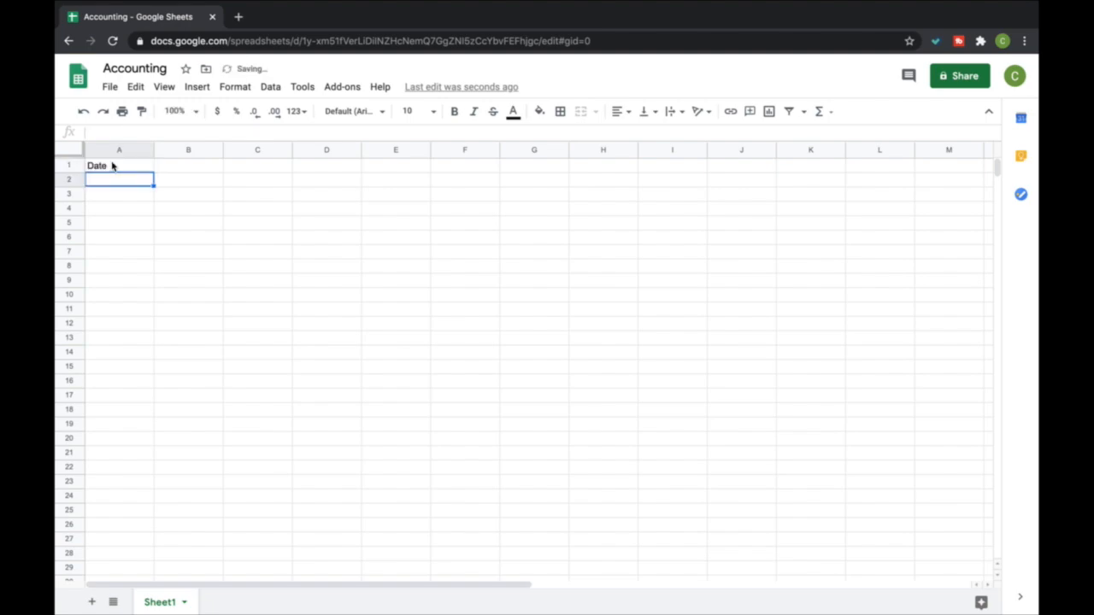
# Enter the date 9-1-2020 in cell A4 and narrow column A to fit it
pyautogui.press('Down')
pyautogui.press('Down')
pyautogui.press('Up')
pyautogui.press('Down')
pyautogui.write('9-1-2020')
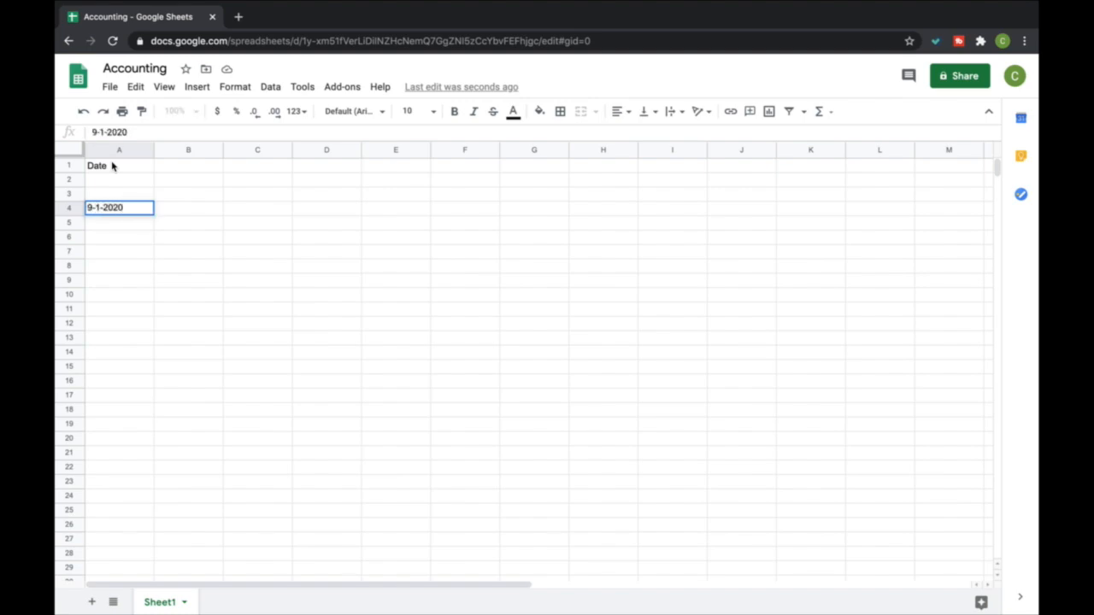
pyautogui.press('Return')
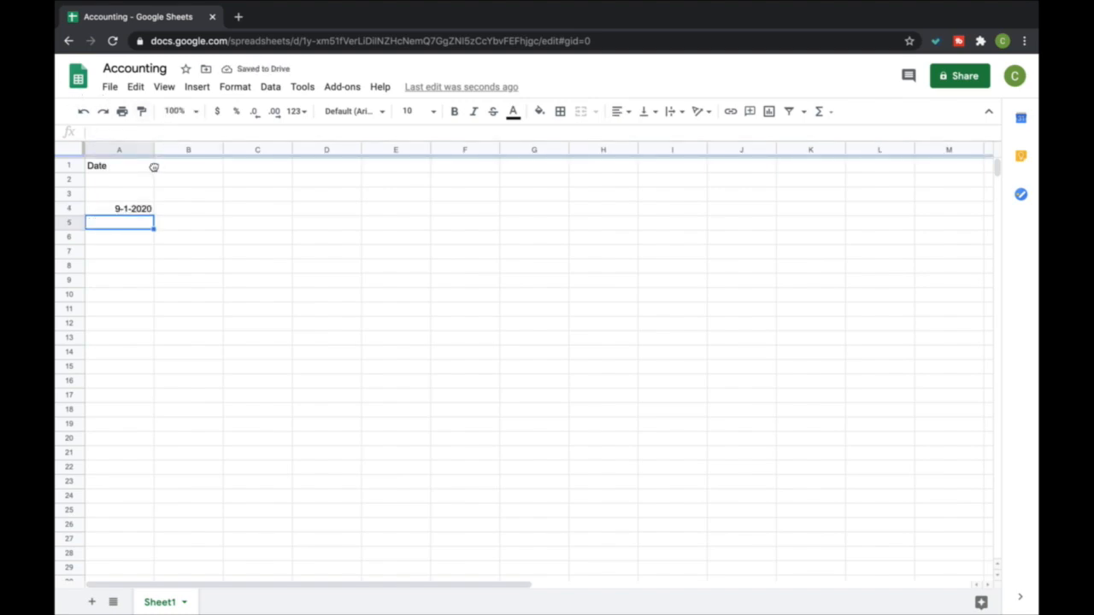
pyautogui.moveTo(154, 155); pyautogui.dragTo(136, 155)
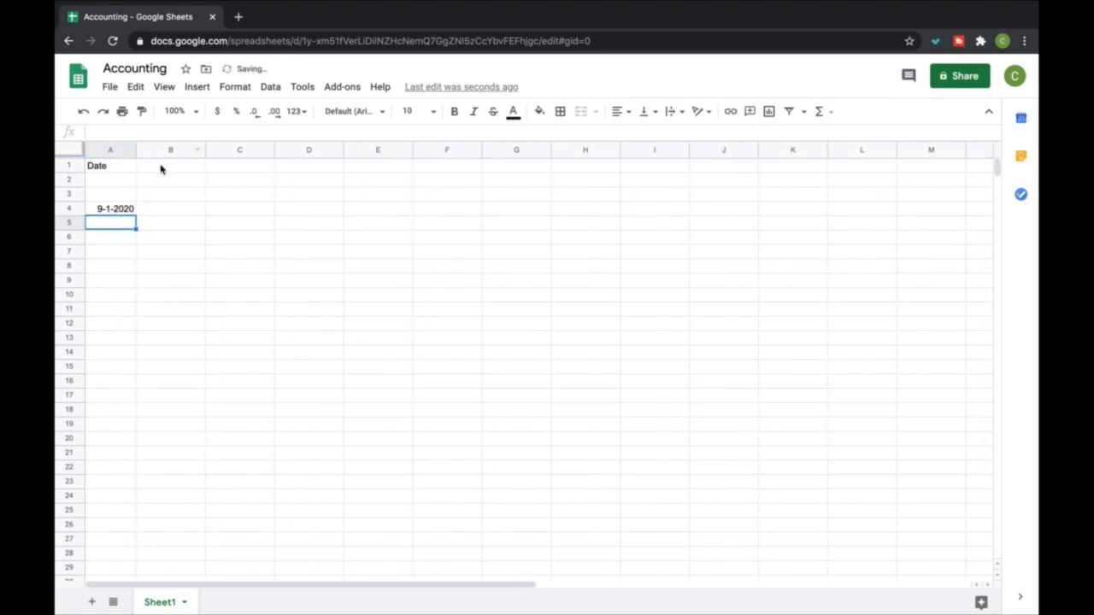
# Enter the column header Item Purchase in cell B1
pyautogui.click(162, 168)
pyautogui.write('item')
pyautogui.press('BackSpace')
pyautogui.press('BackSpace')
pyautogui.press('BackSpace')
pyautogui.press('BackSpace')
pyautogui.write('Item Purchase')
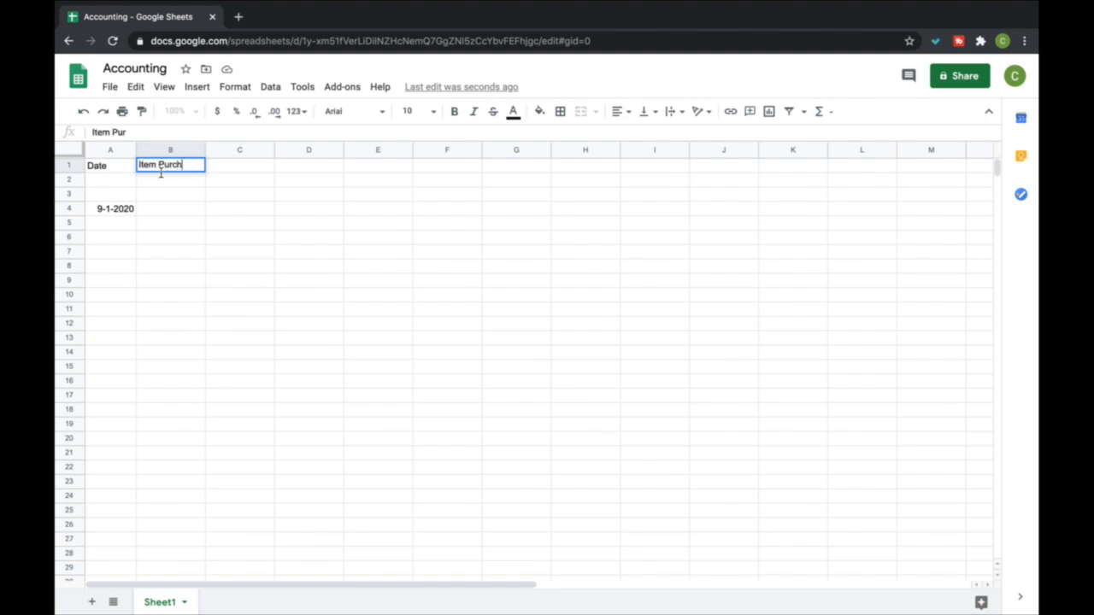
pyautogui.press('Return')
# Widen column B and enter the item Nike Mens Tshirt Green XL in cell B4
pyautogui.press('Down')
pyautogui.press('Down')
pyautogui.moveTo(204, 149); pyautogui.dragTo(288, 149)
pyautogui.write('Ni')
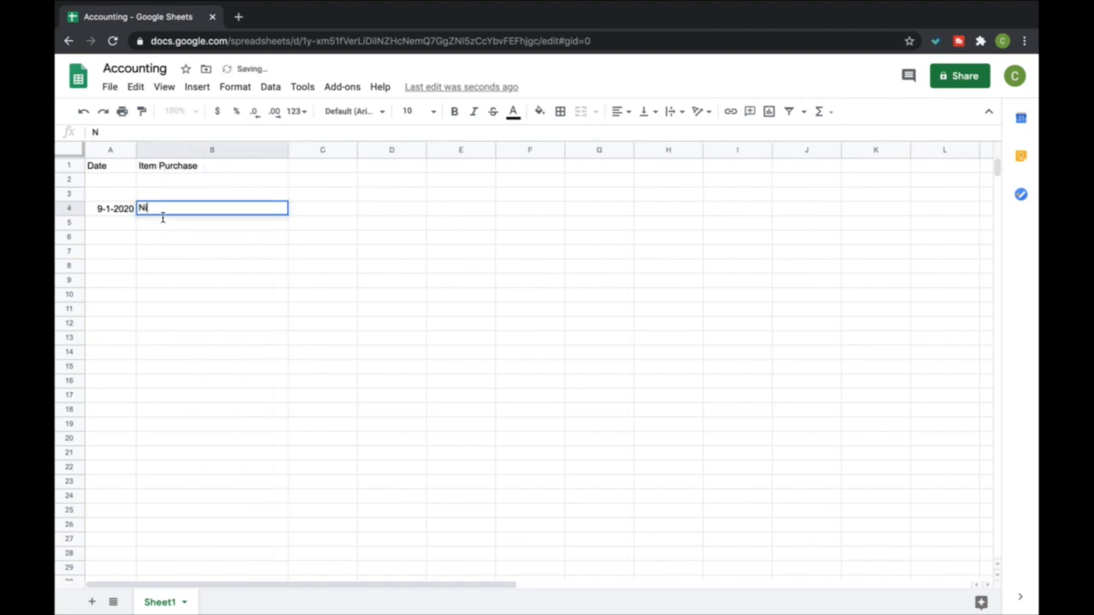
pyautogui.write('ke Mens Tshirt Green XL')
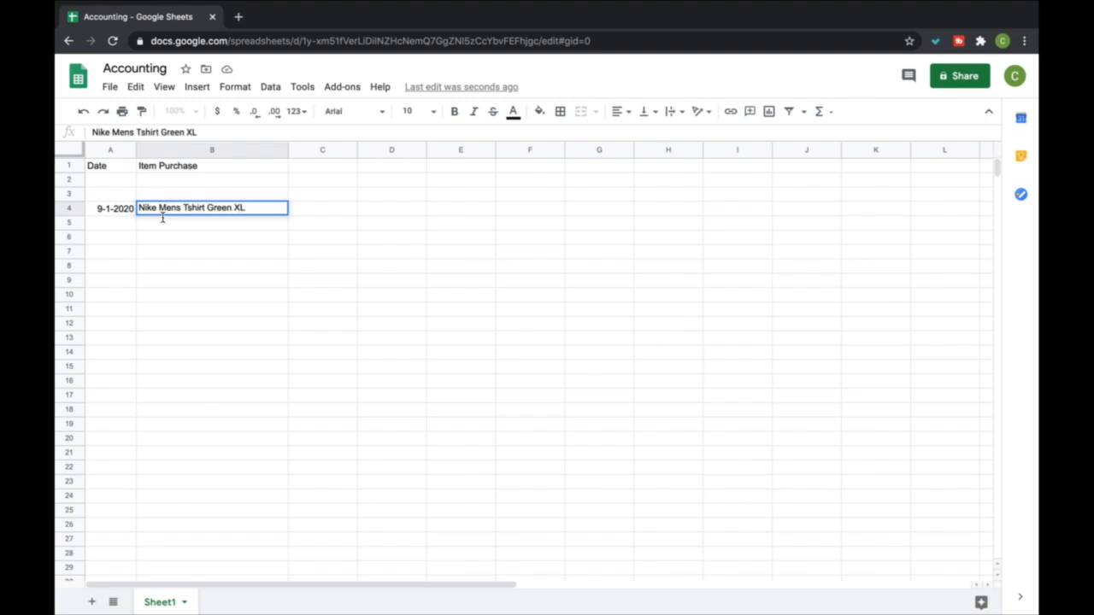
pyautogui.press('Return')
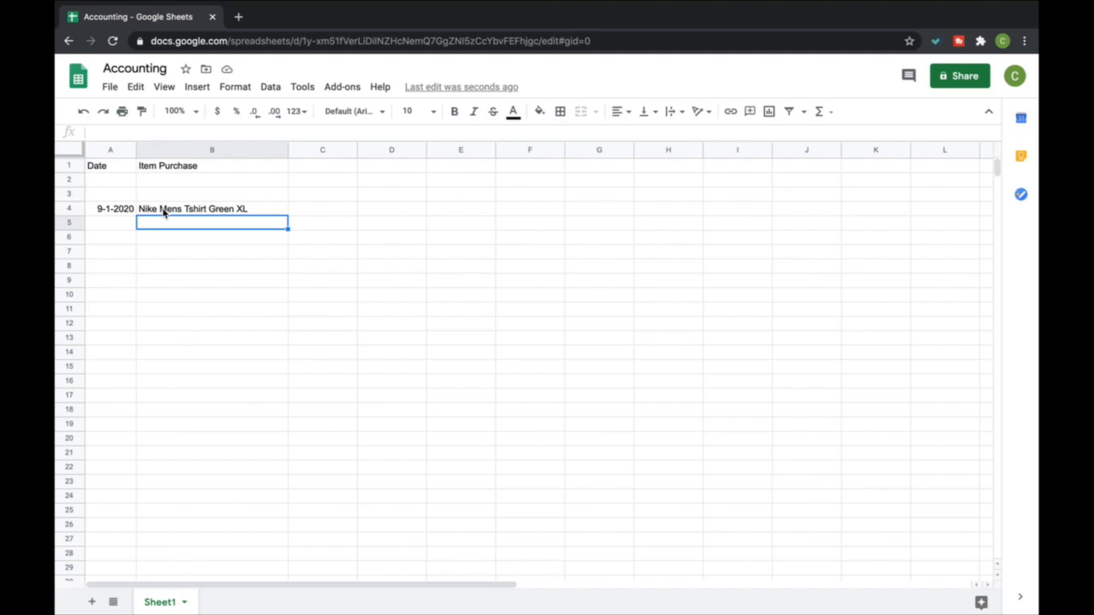
# Enter the column header SKU in cell C1
pyautogui.press('Right')
pyautogui.press('Up')
pyautogui.press('Up')
pyautogui.press('Up')
pyautogui.press('Up')
pyautogui.write('SKU')
pyautogui.press('Return')
# Enter the SKU codes A001, A002 and A003 in cells C4, C5 and C6
pyautogui.press('Down')
pyautogui.press('Down')
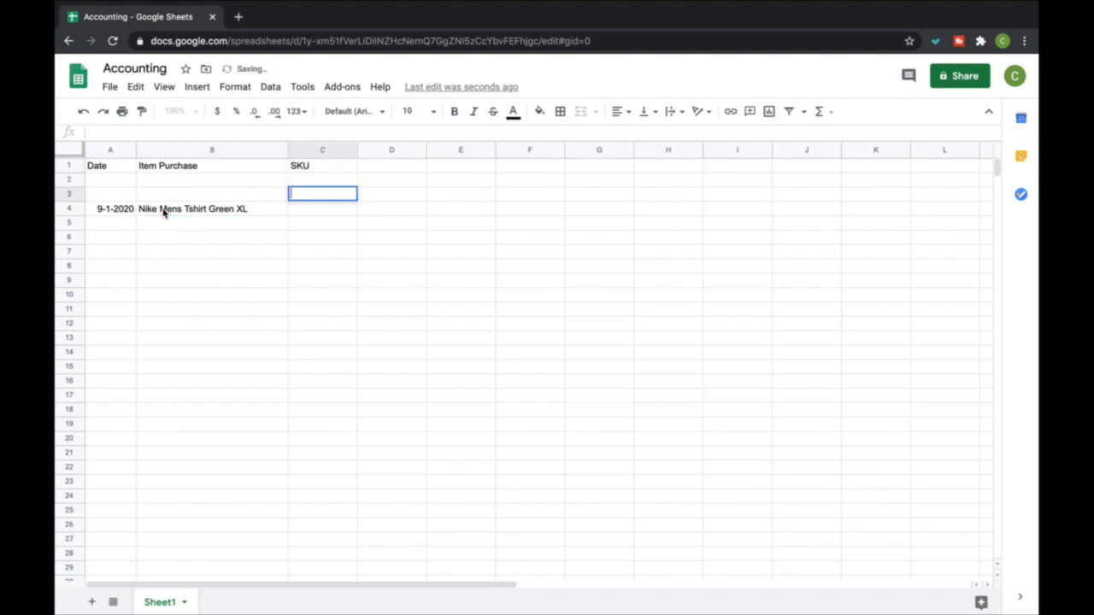
pyautogui.write('A001')
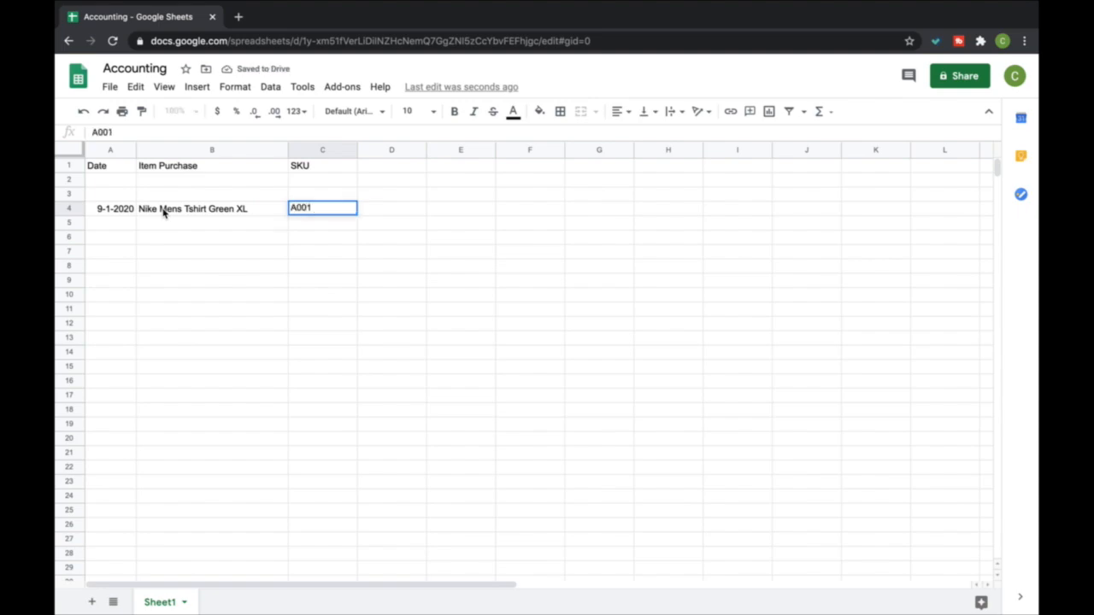
pyautogui.press('Return')
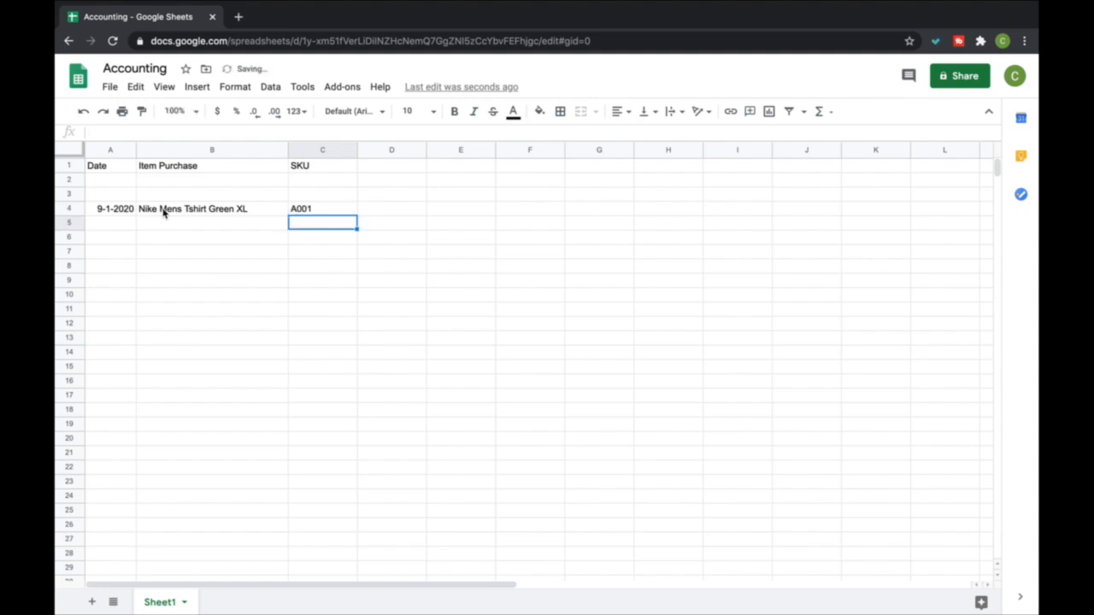
pyautogui.write('A002')
pyautogui.press('Return')
pyautogui.write('A003')
pyautogui.press('Return')
pyautogui.press('Up')
pyautogui.press('Up')
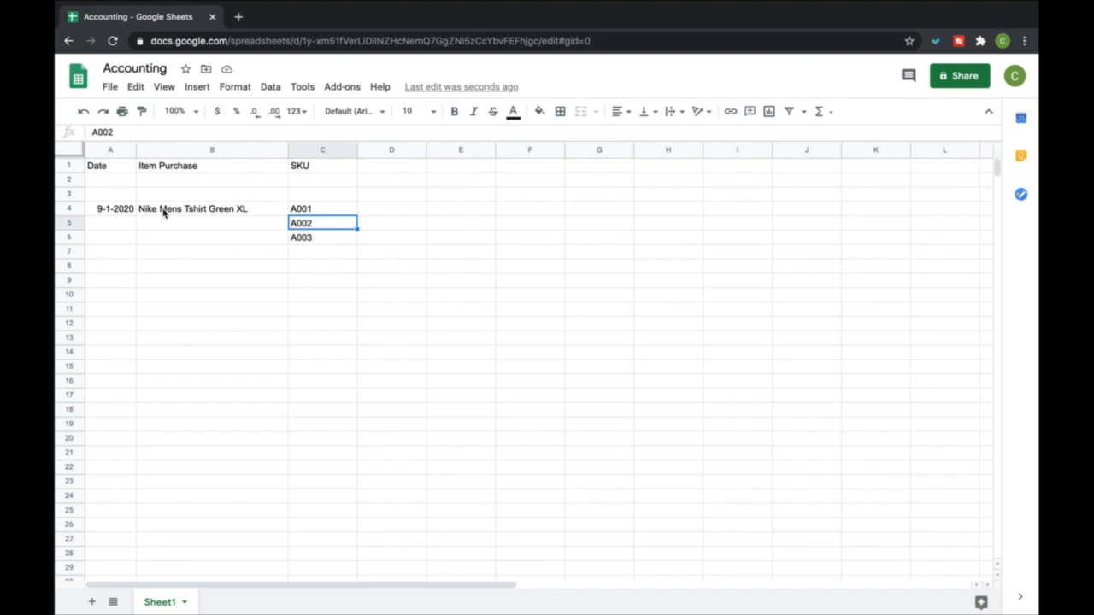
pyautogui.press('Up')
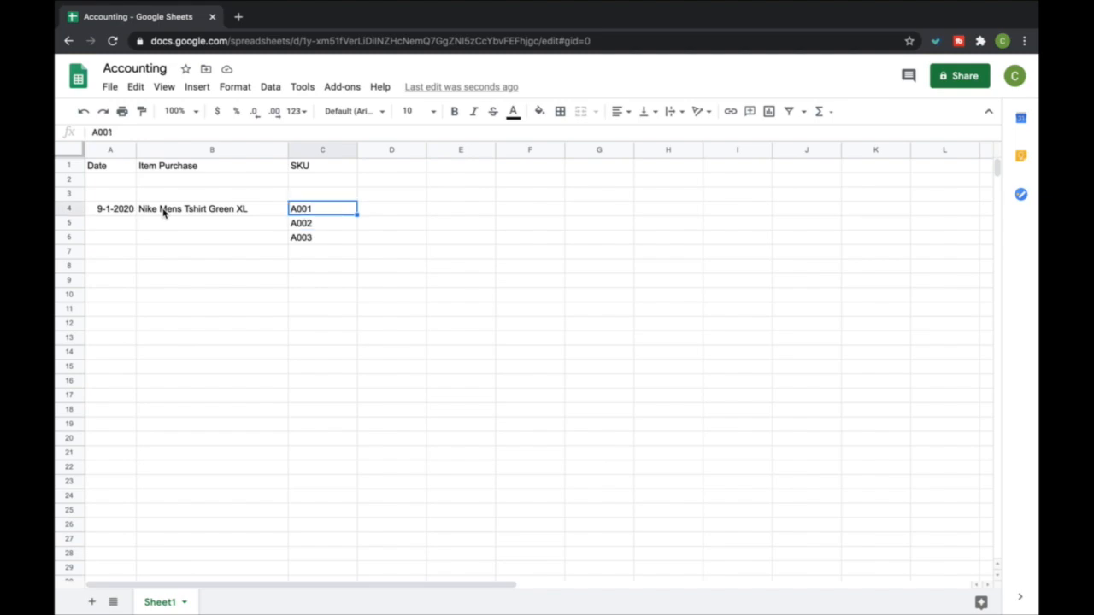
pyautogui.press('Down')
pyautogui.press('Down')
pyautogui.press('Left')
pyautogui.press('Up')
pyautogui.press('Right')
pyautogui.press('Up')
# Narrow the SKU column and enter the column header Store in cell D1
pyautogui.moveTo(356, 151); pyautogui.dragTo(274, 154)
pyautogui.click(338, 169)
pyautogui.write('sTORE')
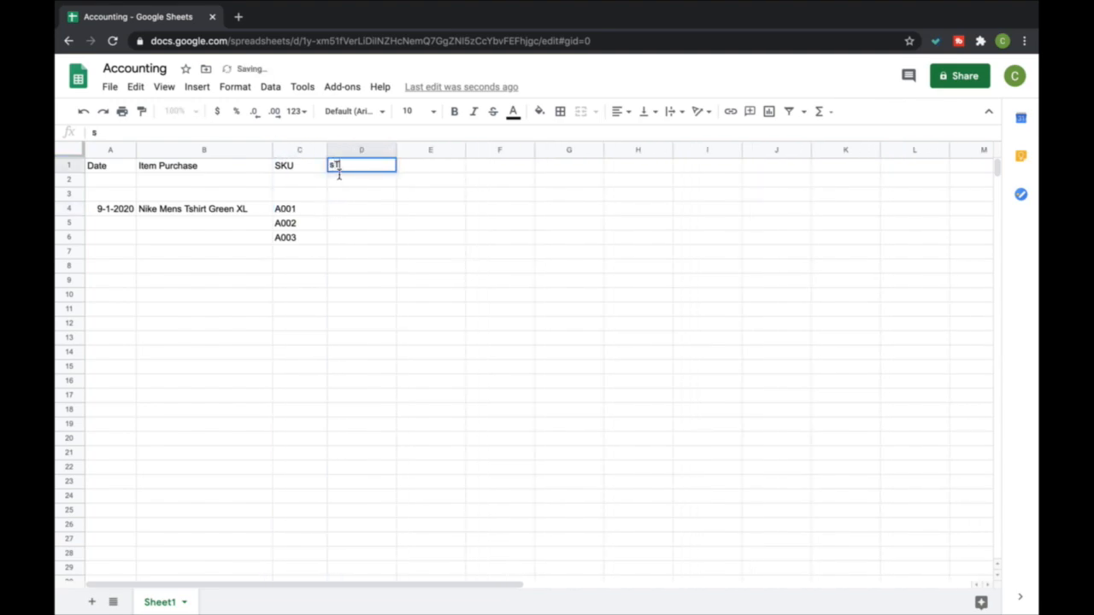
pyautogui.press('BackSpace')
pyautogui.press('BackSpace')
pyautogui.press('BackSpace')
pyautogui.press('BackSpace')
pyautogui.press('BackSpace')
pyautogui.write('Store')
pyautogui.press('Return')
pyautogui.press('Return')
pyautogui.press('Return')
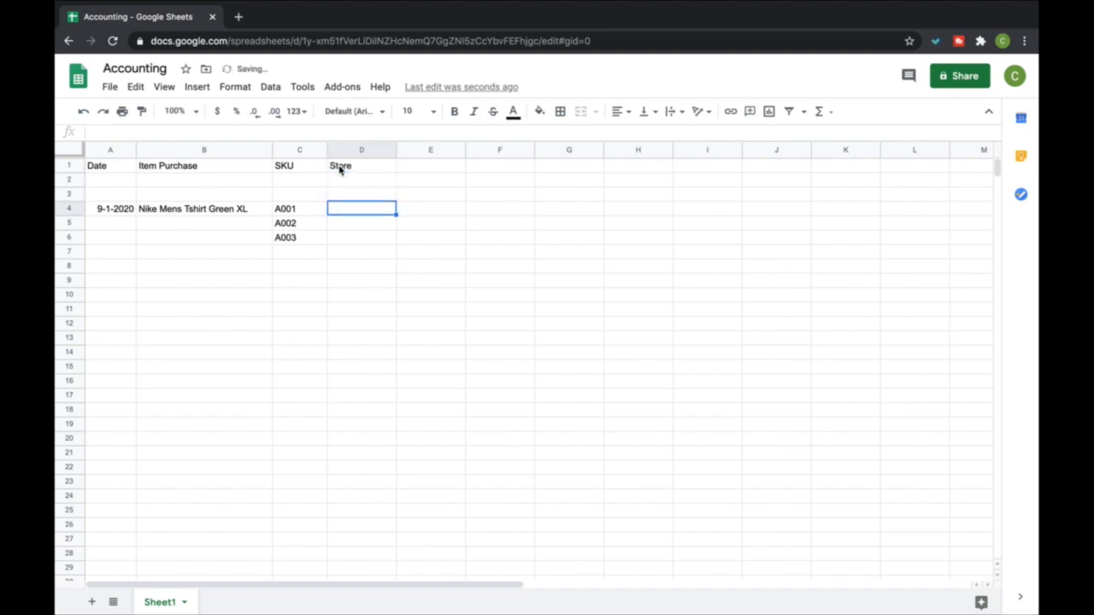
pyautogui.write('G')
pyautogui.click(341, 170)
pyautogui.write('oodw')
pyautogui.press('BackSpace')
pyautogui.press('BackSpace')
pyautogui.press('BackSpace')
pyautogui.press('BackSpace')
pyautogui.write('Store')
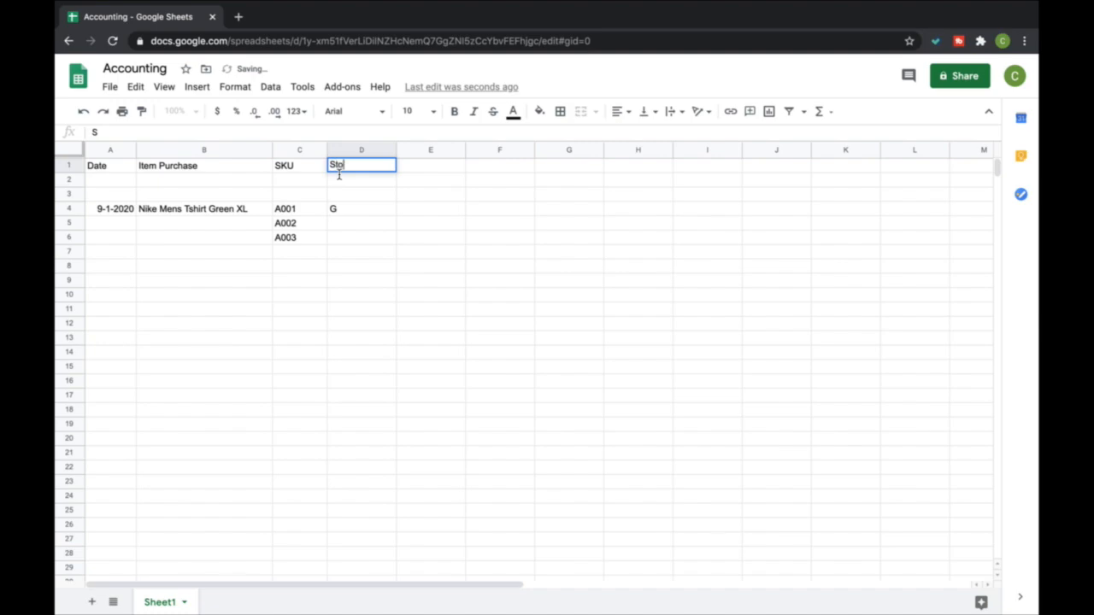
pyautogui.press('Return')
pyautogui.press('Return')
pyautogui.press('Return')
# Enter Goodwill as the store for the Nike shirt in cell D4
pyautogui.write('Goodwill')
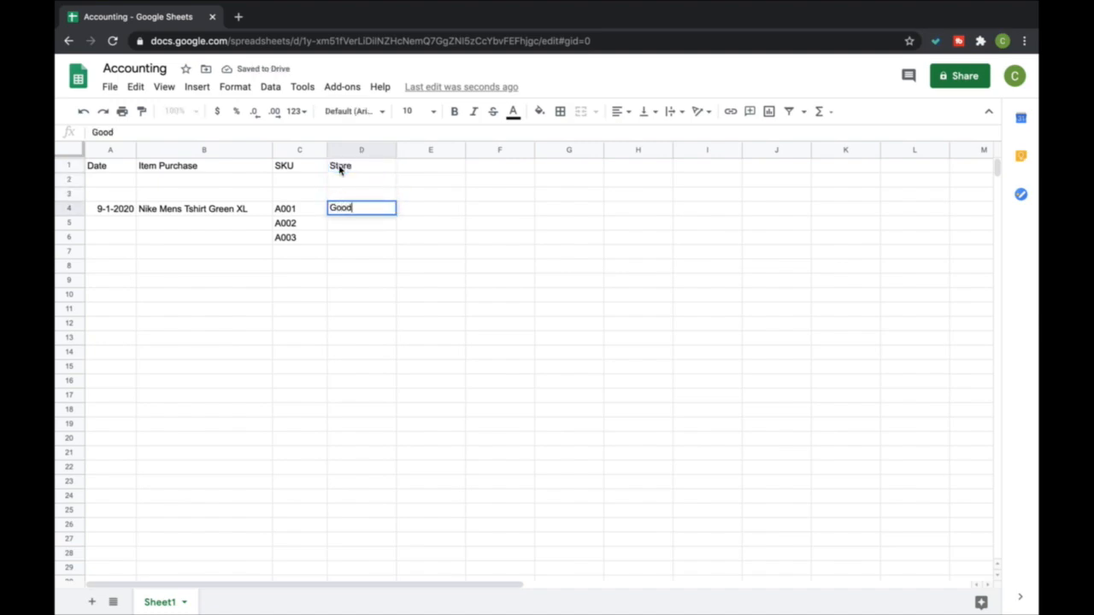
pyautogui.press('Return')
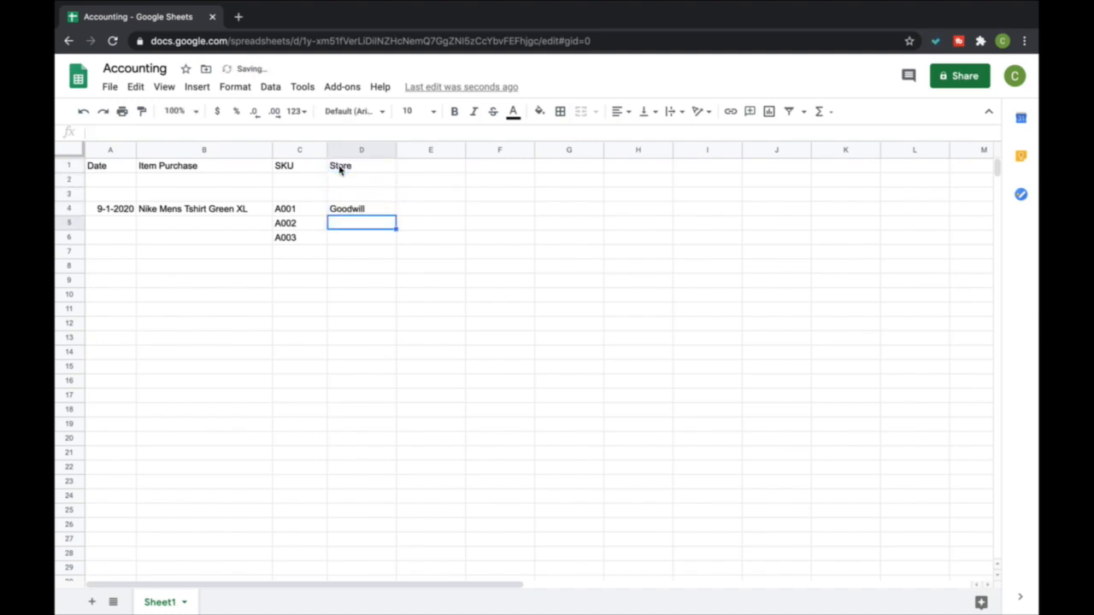
# Enter the column header Purchase Price in cell E1
pyautogui.press('Right')
pyautogui.press('Right')
pyautogui.press('Up')
pyautogui.press('Up')
pyautogui.press('Left')
pyautogui.press('Up')
pyautogui.press('Up')
pyautogui.write('Purchase Pr')
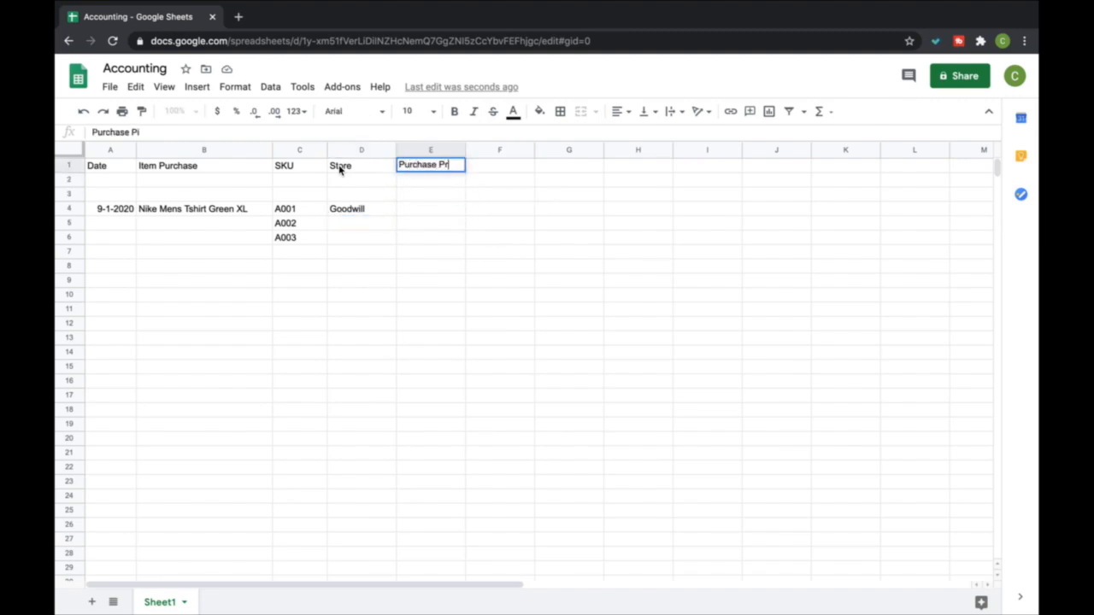
pyautogui.write('ice')
pyautogui.press('Return')
# Enter 2 as the purchase price of the Nike shirt in cell E4
pyautogui.press('Down')
pyautogui.press('Down')
pyautogui.press('Down')
pyautogui.press('Left')
pyautogui.press('Right')
pyautogui.press('Up')
pyautogui.write('2')
pyautogui.press('Return')
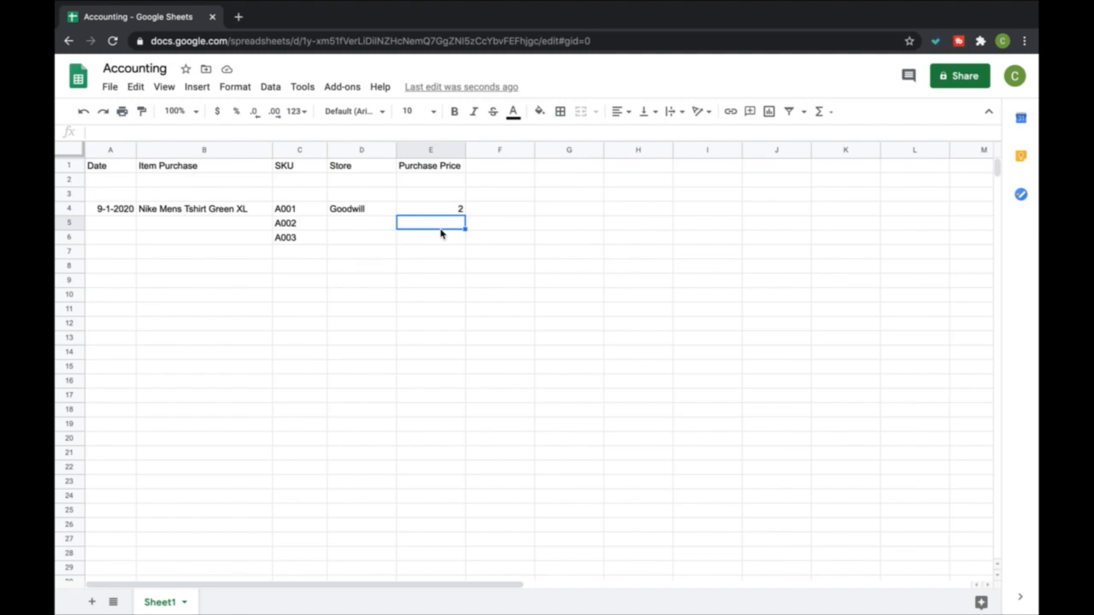
# Extend the header in cell E1 to Purchase Price/Inventory and widen column E to fit it
pyautogui.click(454, 165)
pyautogui.click(161, 134)
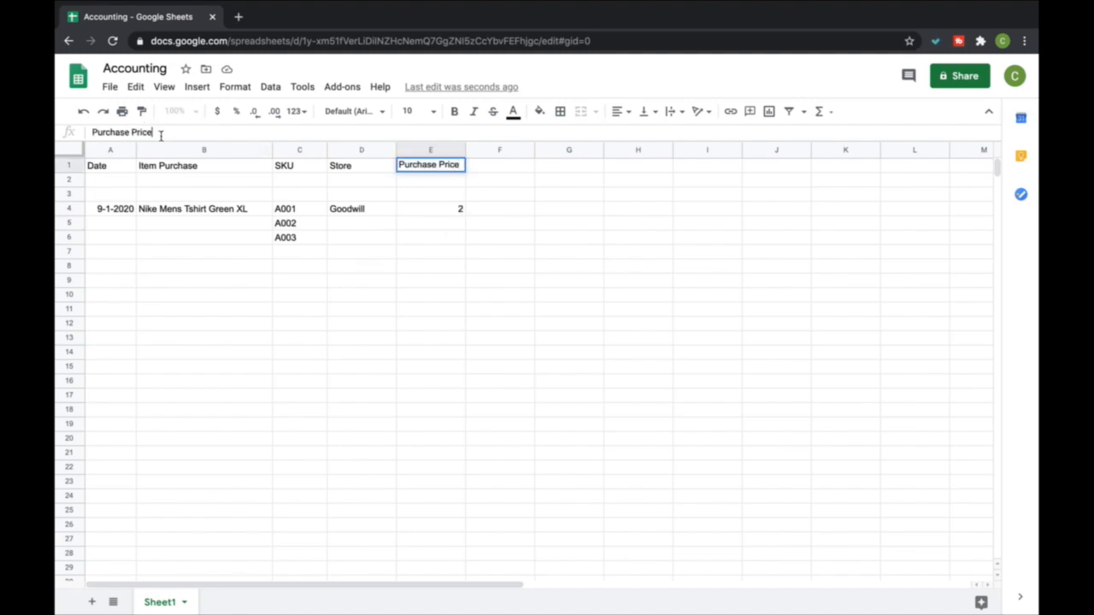
pyautogui.write('/Invento')
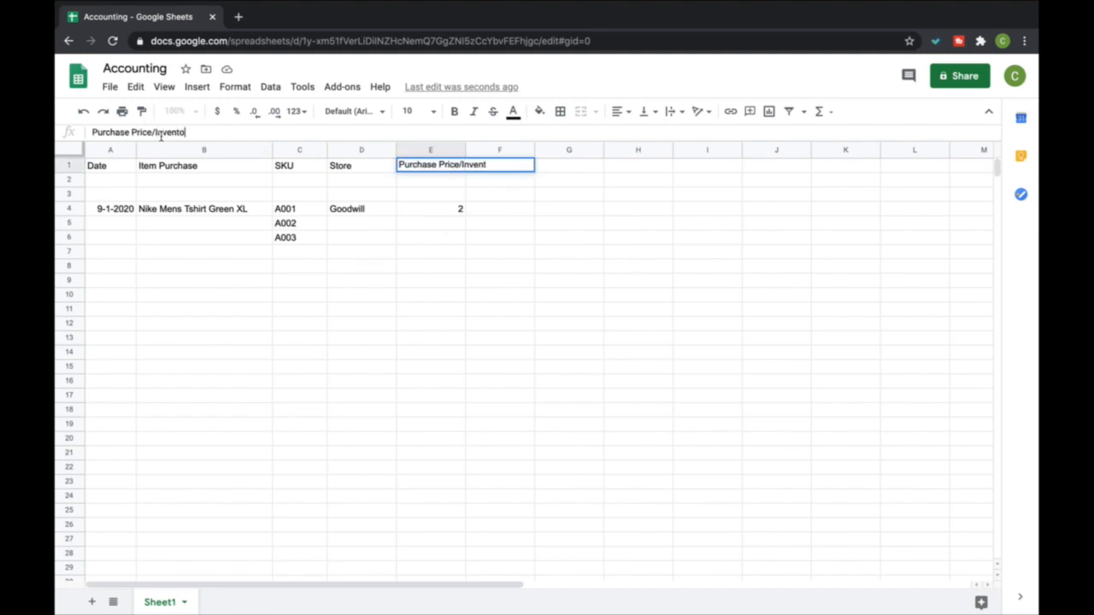
pyautogui.write('ry')
pyautogui.press('Return')
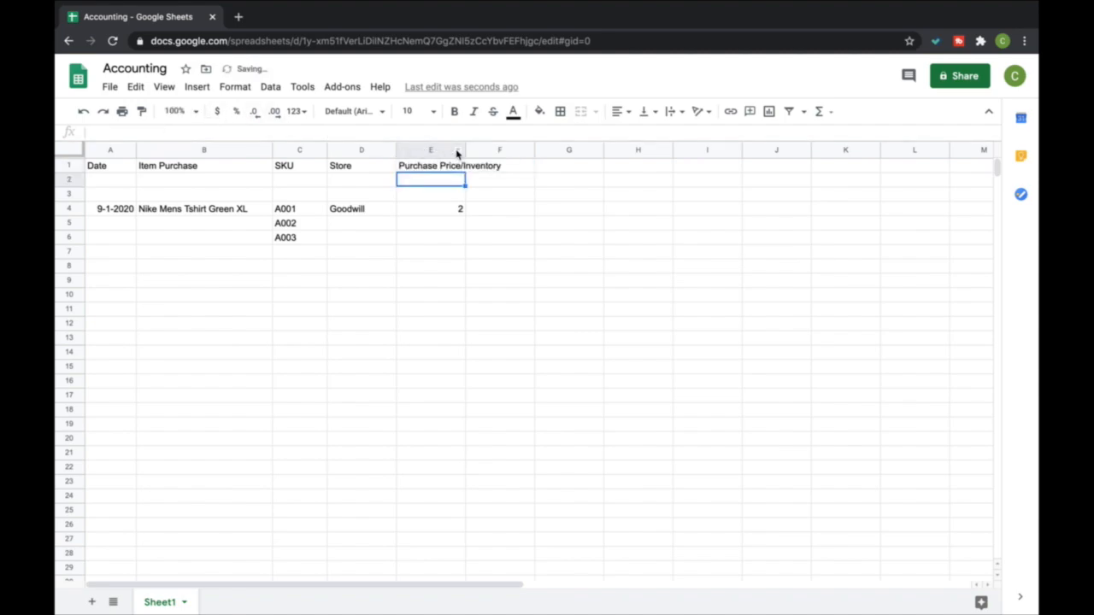
pyautogui.moveTo(465, 149); pyautogui.dragTo(510, 150)
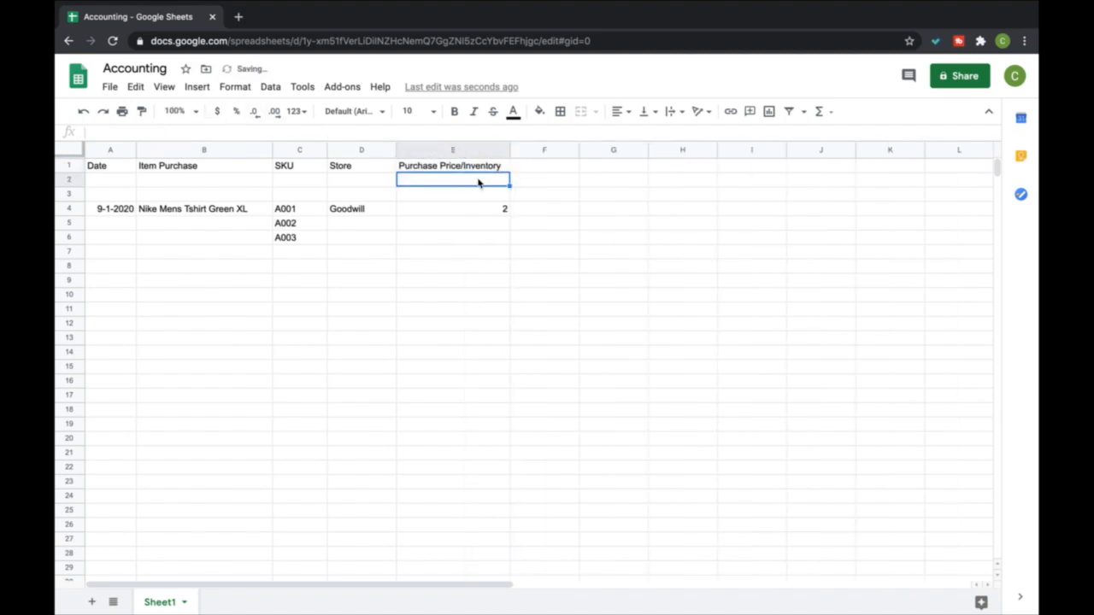
# Insert a SUM formula over E4:E51 in cell E2 and narrow column E slightly
pyautogui.click(820, 112)
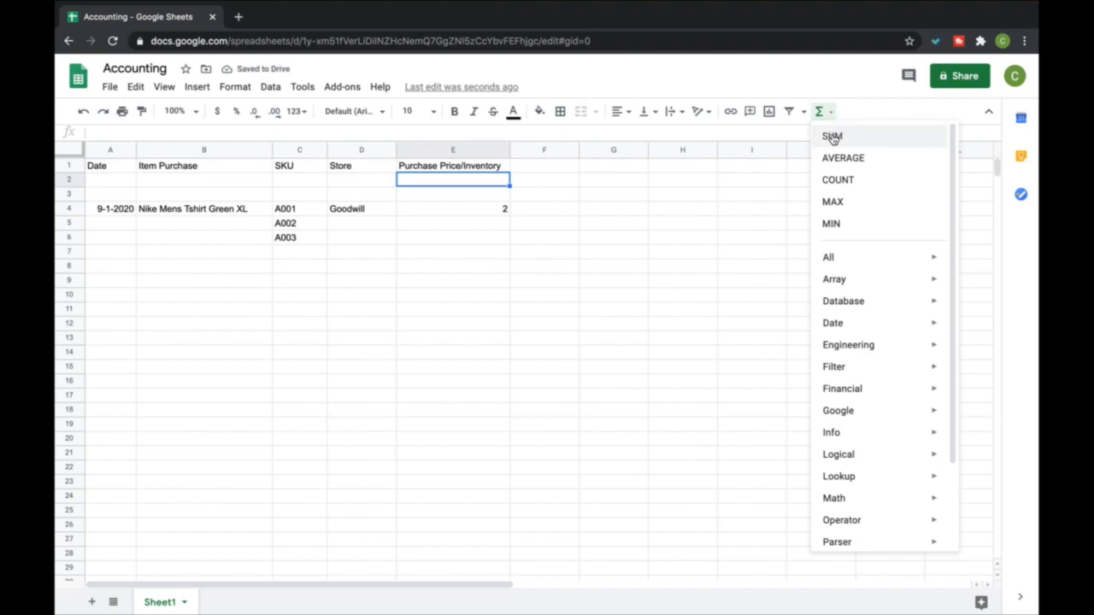
pyautogui.click(832, 136)
pyautogui.moveTo(491, 211); pyautogui.dragTo(491, 568)
pyautogui.press('Return')
pyautogui.scroll(1, 501, 432)
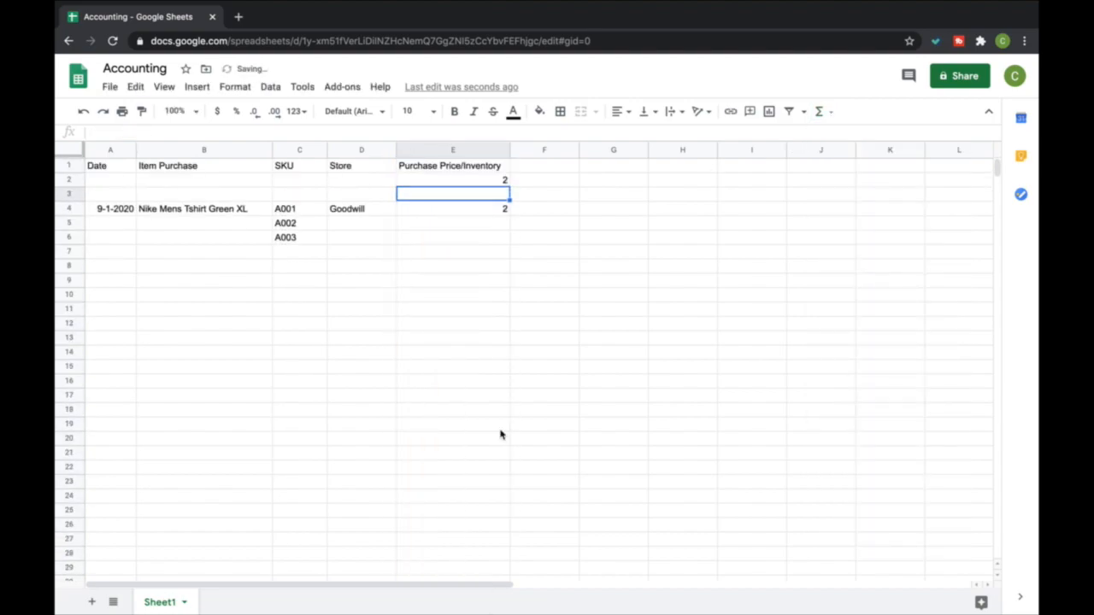
pyautogui.click(498, 182)
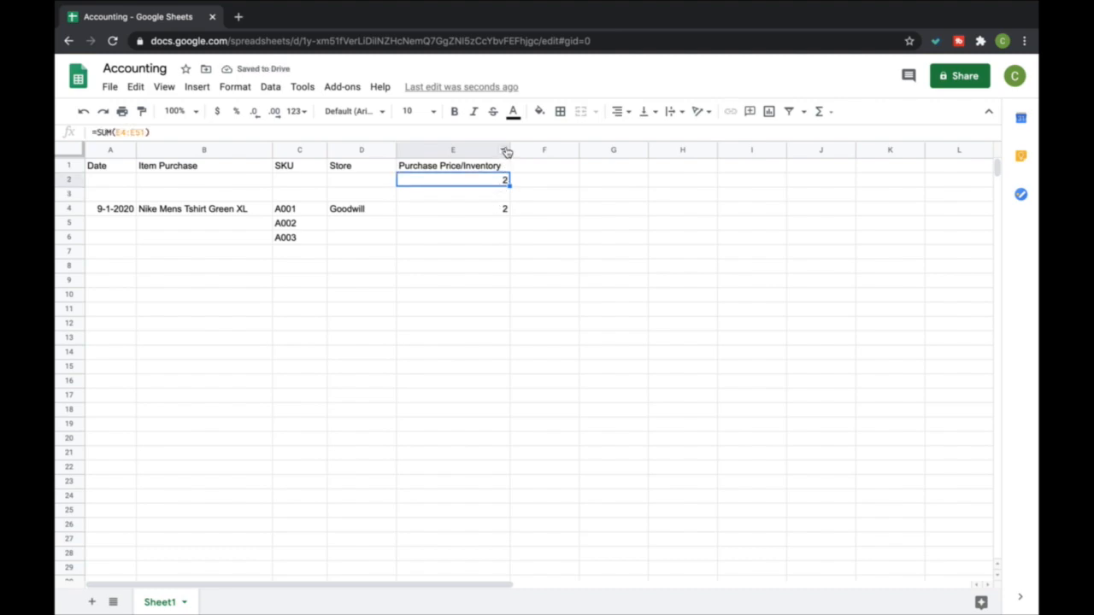
pyautogui.moveTo(509, 151); pyautogui.dragTo(503, 151)
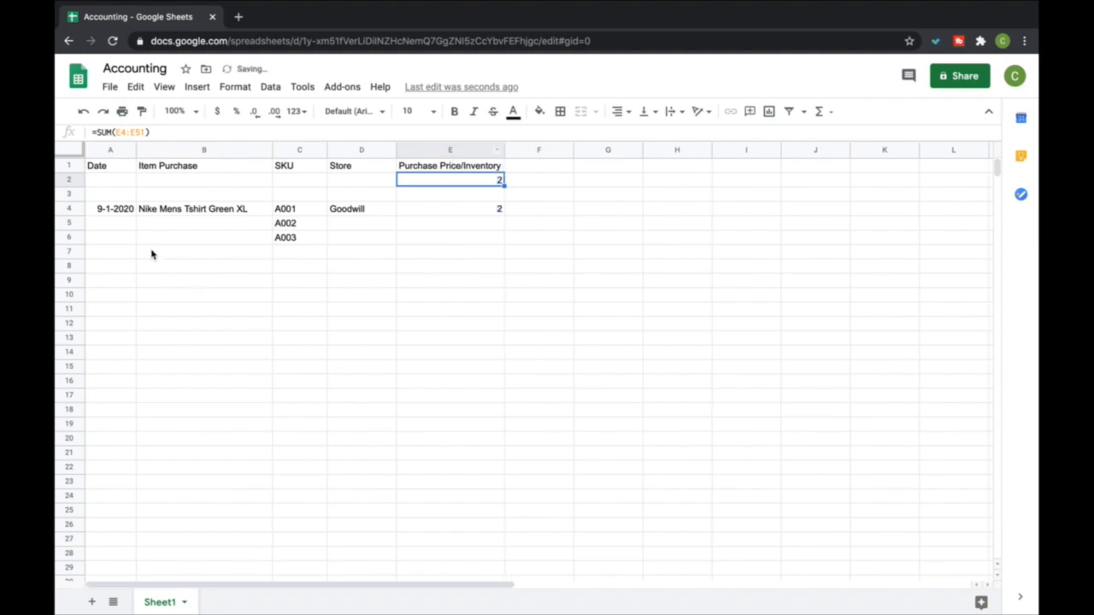
# Enter the date 9-1-2020 and the item Lily Dress in row 5
pyautogui.click(113, 226)
pyautogui.write('9-1-2020')
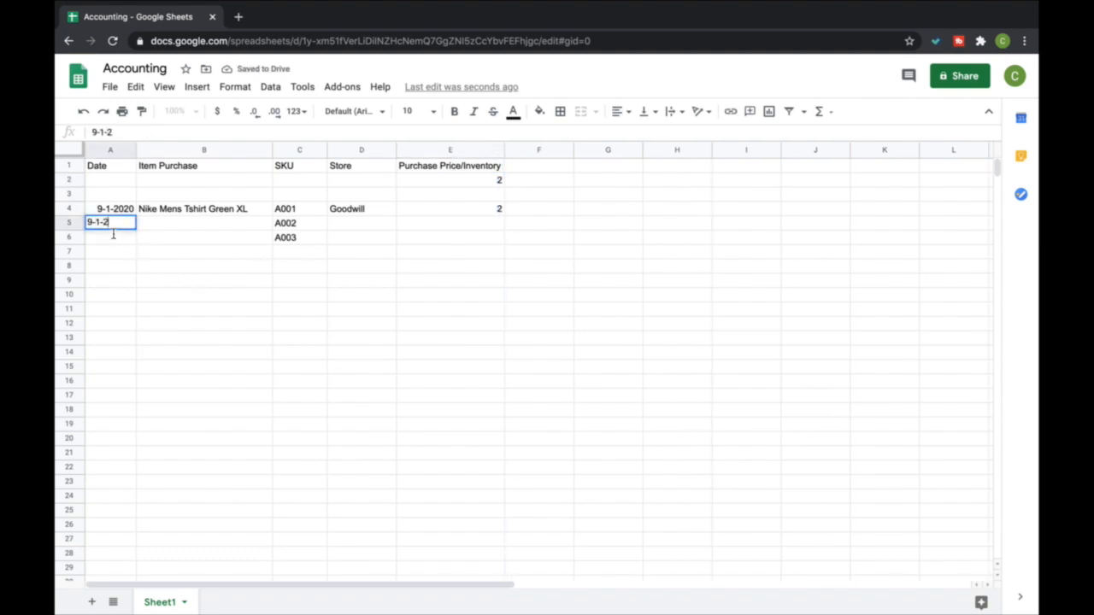
pyautogui.press('Tab')
pyautogui.write('Lily Dress')
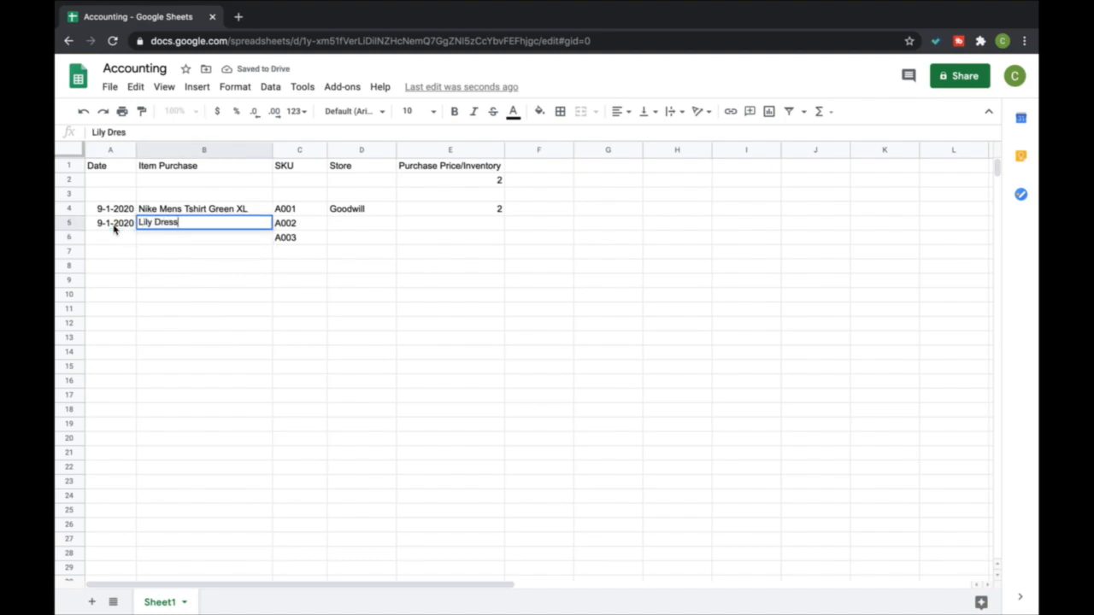
pyautogui.press('Return')
# Complete the Lily Dress row with the store Salvation Army and a purchase price of 4
pyautogui.press('Right')
pyautogui.press('Right')
pyautogui.press('Up')
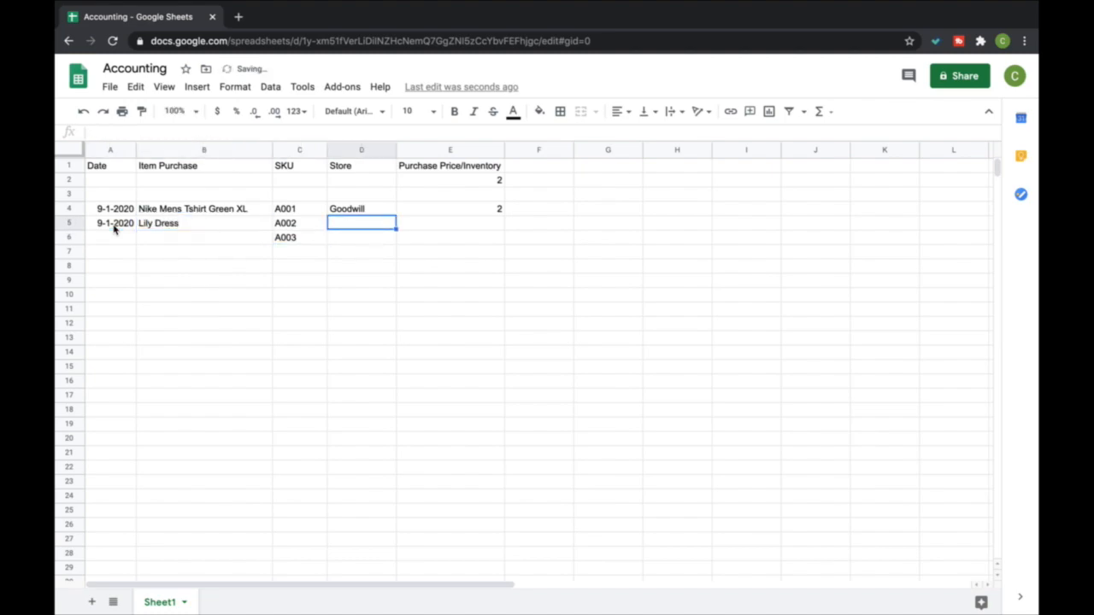
pyautogui.write('Salvation Army')
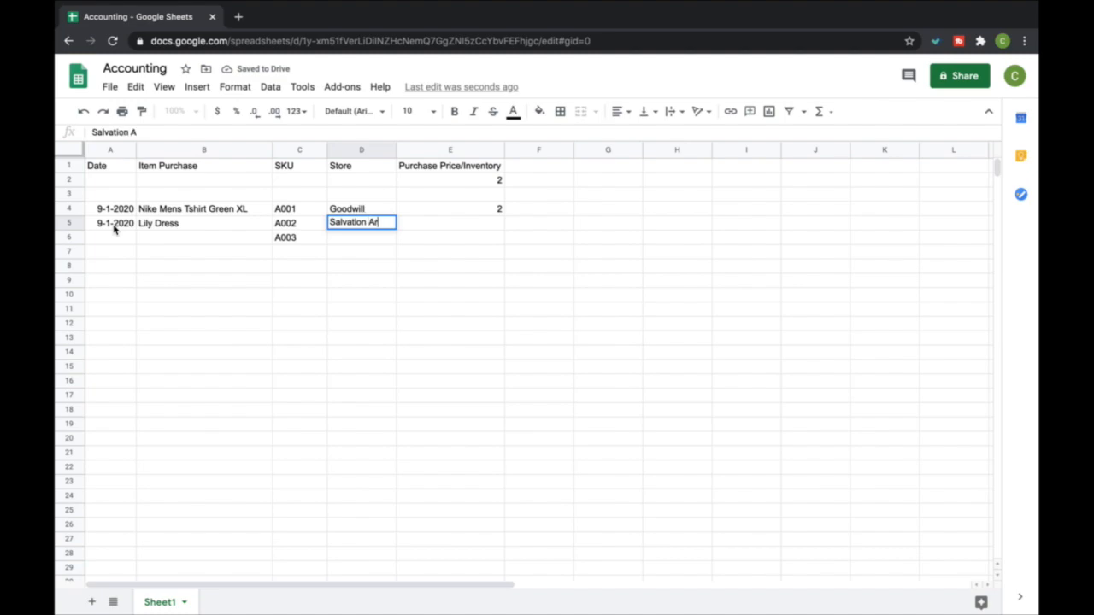
pyautogui.press('Return')
pyautogui.press('Right')
pyautogui.press('Up')
pyautogui.write('4')
pyautogui.press('Return')
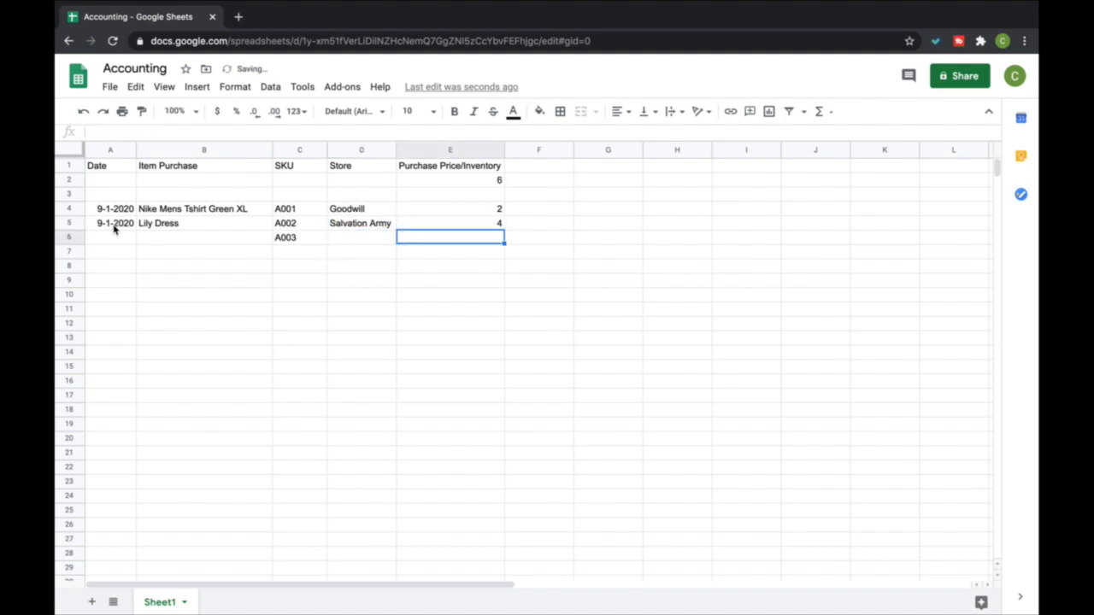
# Enter the date 9-1-2020 and the item Clarks Wedges in row 6
pyautogui.press('Left')
pyautogui.press('Left')
pyautogui.press('Left')
pyautogui.press('Left')
pyautogui.write('9-1-2020')
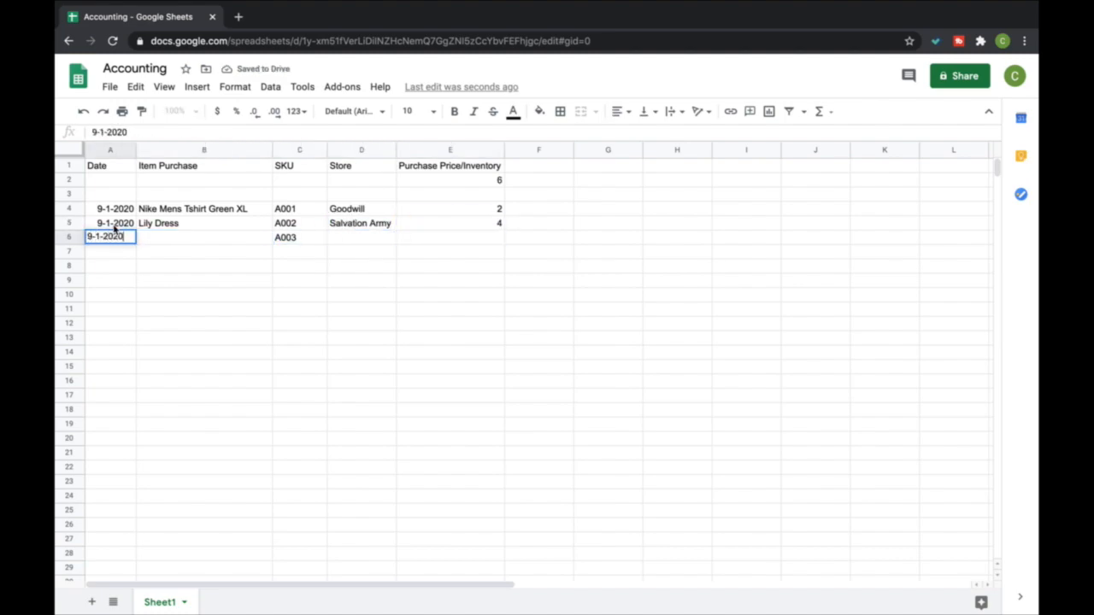
pyautogui.press('Tab')
pyautogui.write('Clarks S')
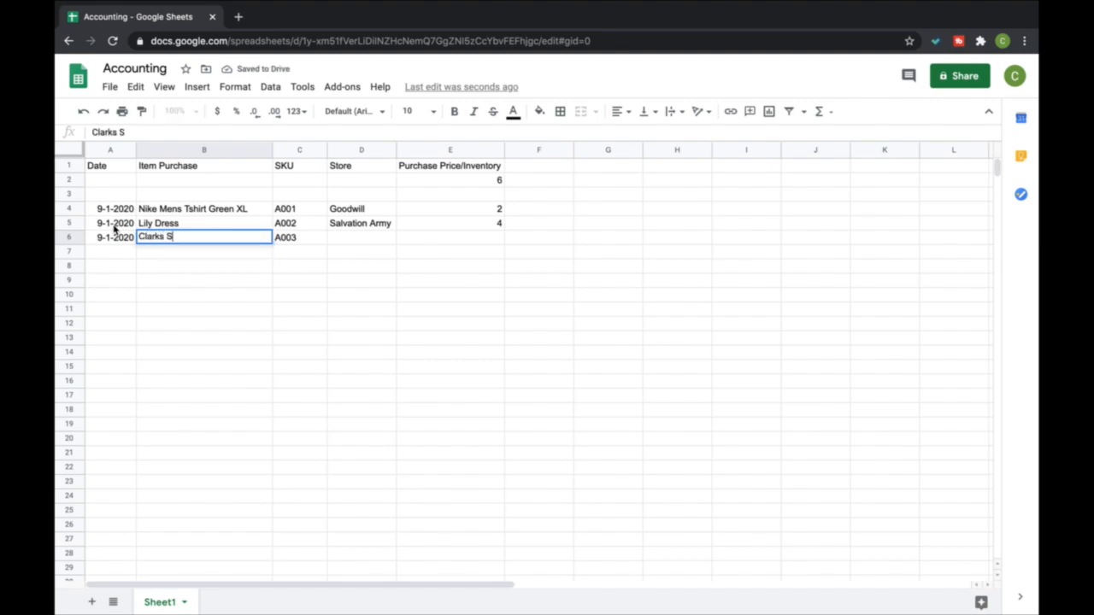
pyautogui.press('BackSpace')
pyautogui.write('Wedhe')
pyautogui.press('BackSpace')
pyautogui.press('BackSpace')
pyautogui.write('ges')
pyautogui.press('Return')
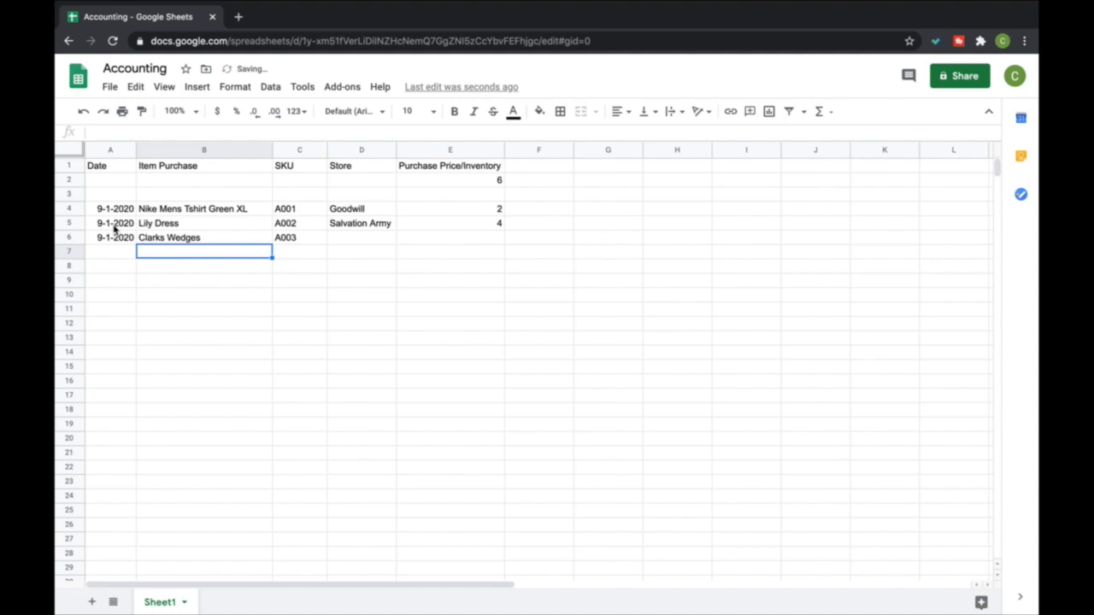
# Complete the Clarks Wedges row with the store Yard Sale and a purchase price of 3
pyautogui.press('Right')
pyautogui.press('Right')
pyautogui.press('Up')
pyautogui.write('Yard Sale')
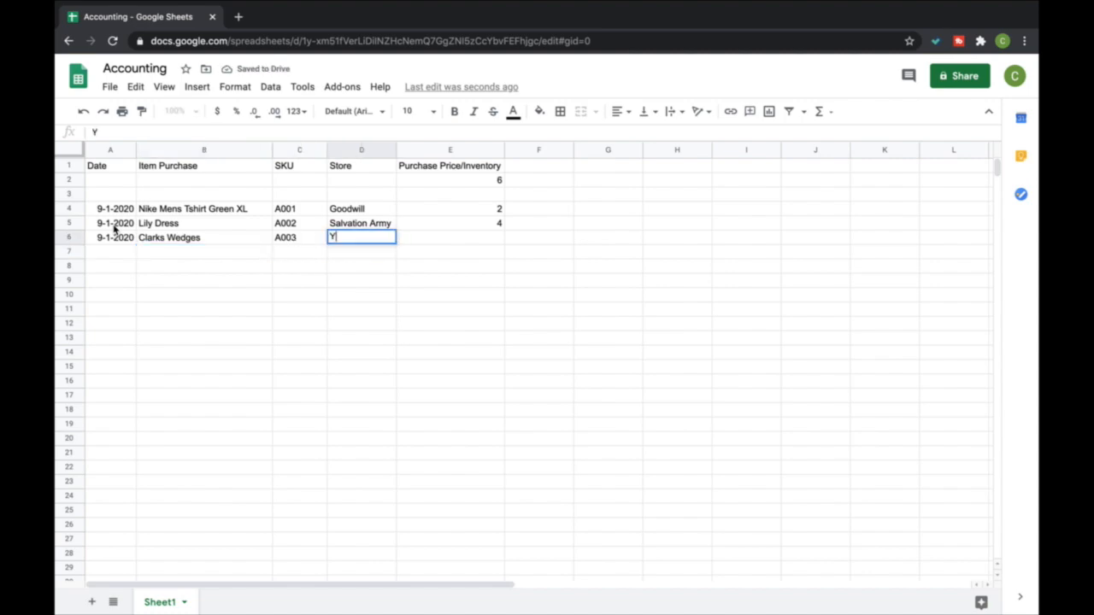
pyautogui.press('Tab')
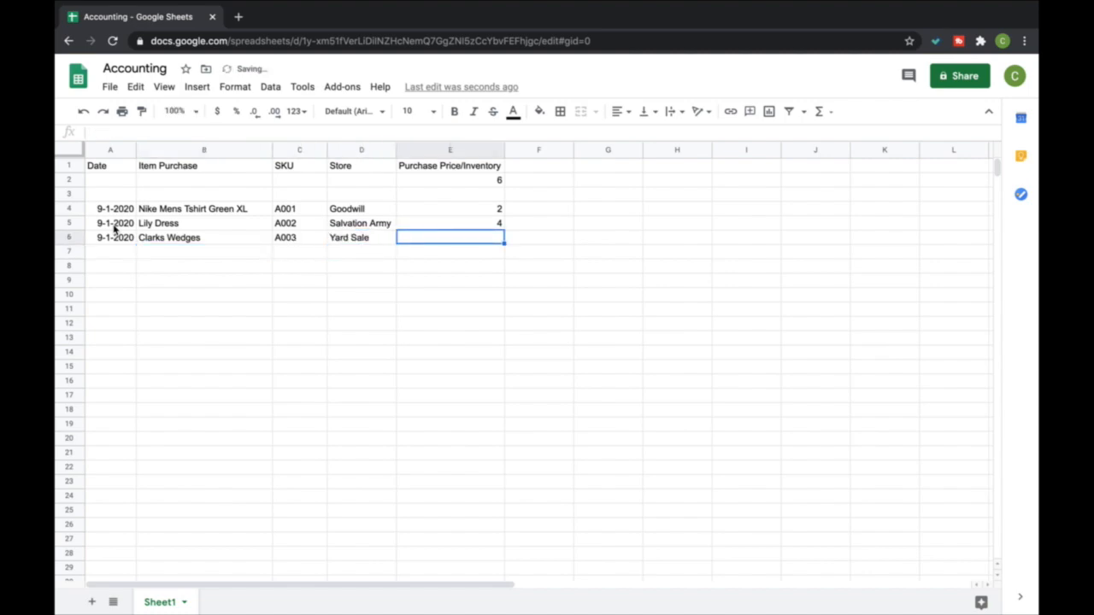
pyautogui.write('3')
pyautogui.press('Return')
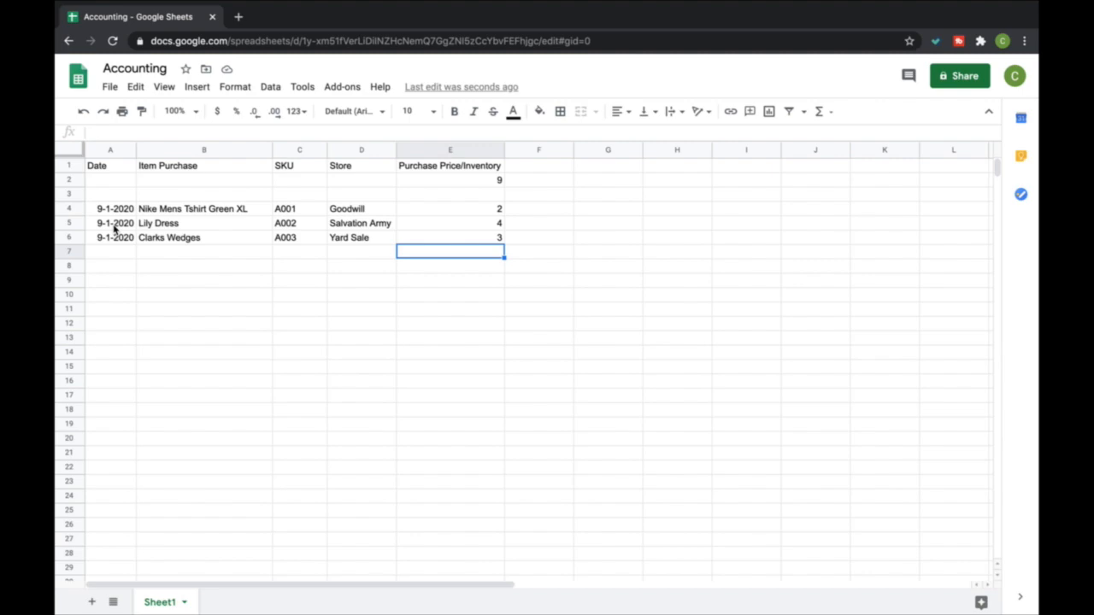
pyautogui.press('Up')
pyautogui.press('Left')
pyautogui.press('Up')
pyautogui.press('Up')
pyautogui.press('Down')
pyautogui.press('Down')
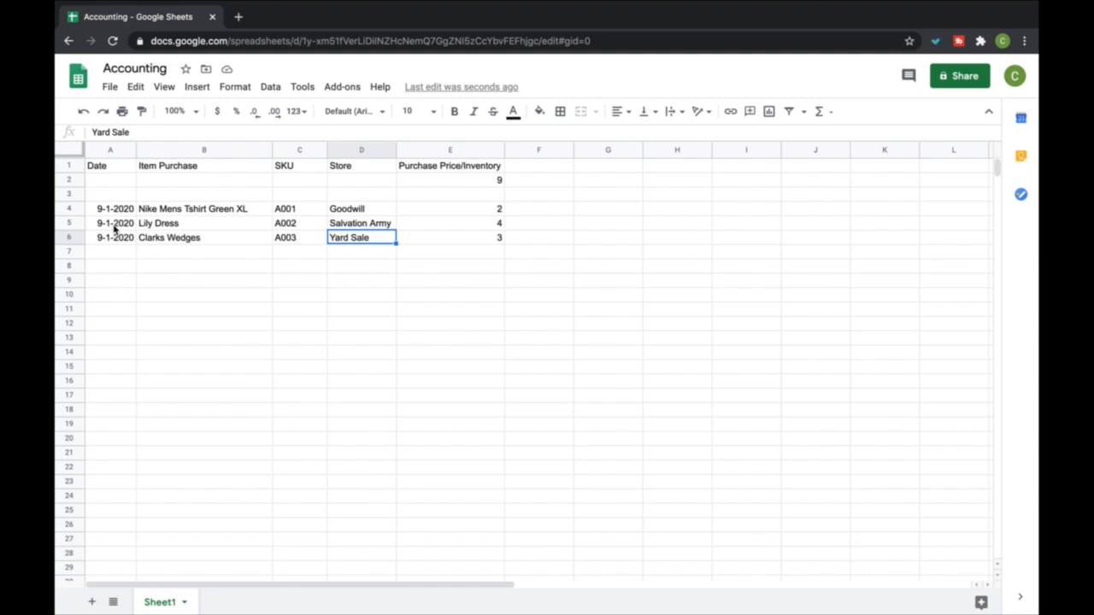
# Add the headers Date in G1 and Sale Price in H1, leaving column F empty
pyautogui.press('Right')
pyautogui.press('Right')
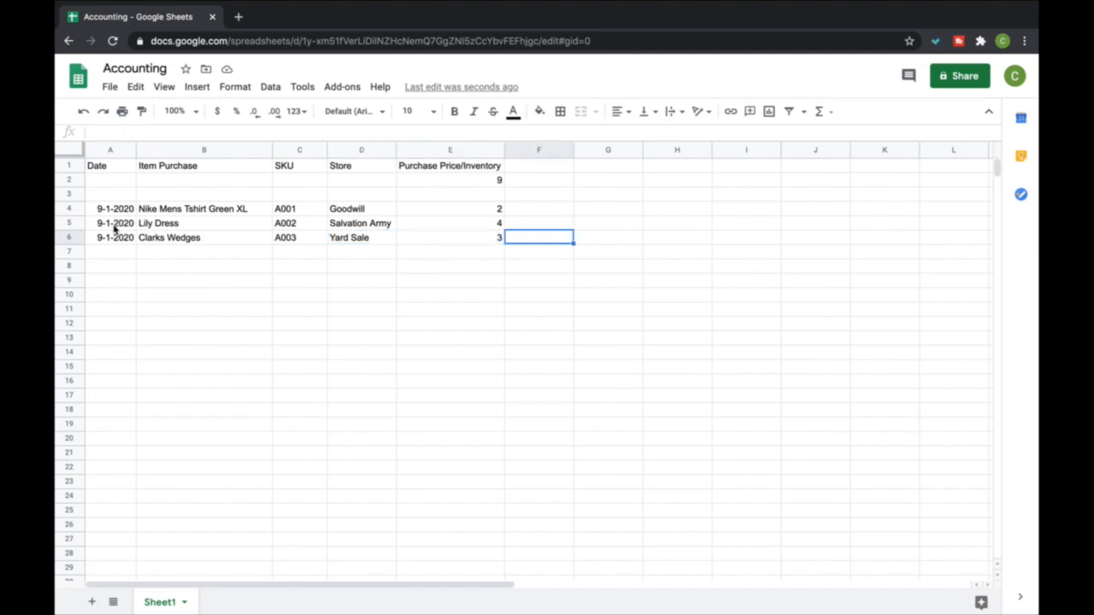
pyautogui.press('Up')
pyautogui.press('Up')
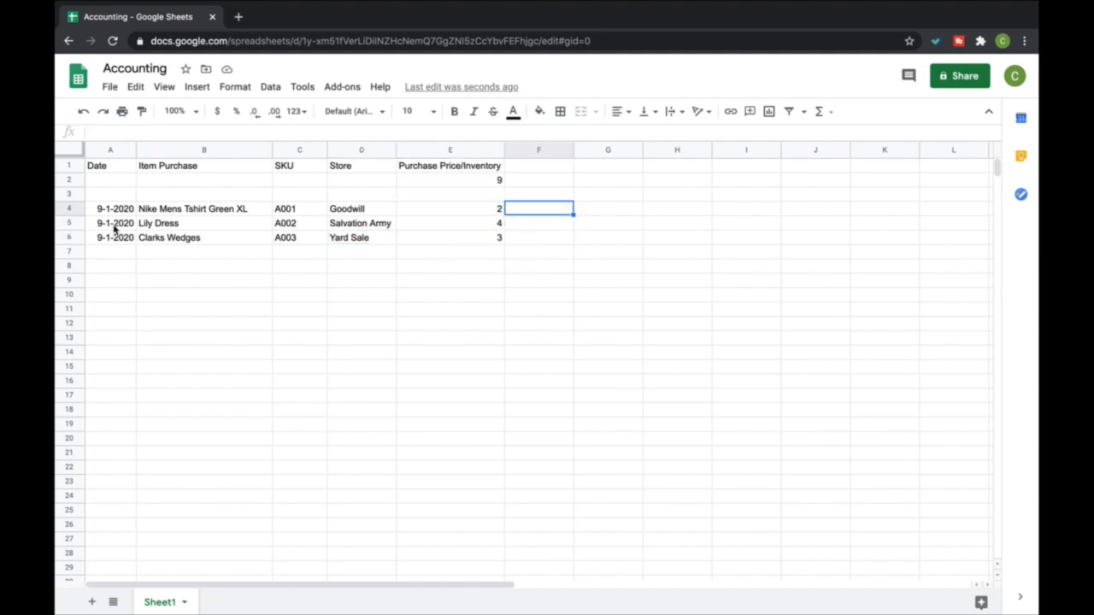
pyautogui.press('Right')
pyautogui.press('Up')
pyautogui.press('Up')
pyautogui.press('Up')
pyautogui.write('Date')
pyautogui.press('Right')
pyautogui.write('Sale Price')
pyautogui.press('Return')
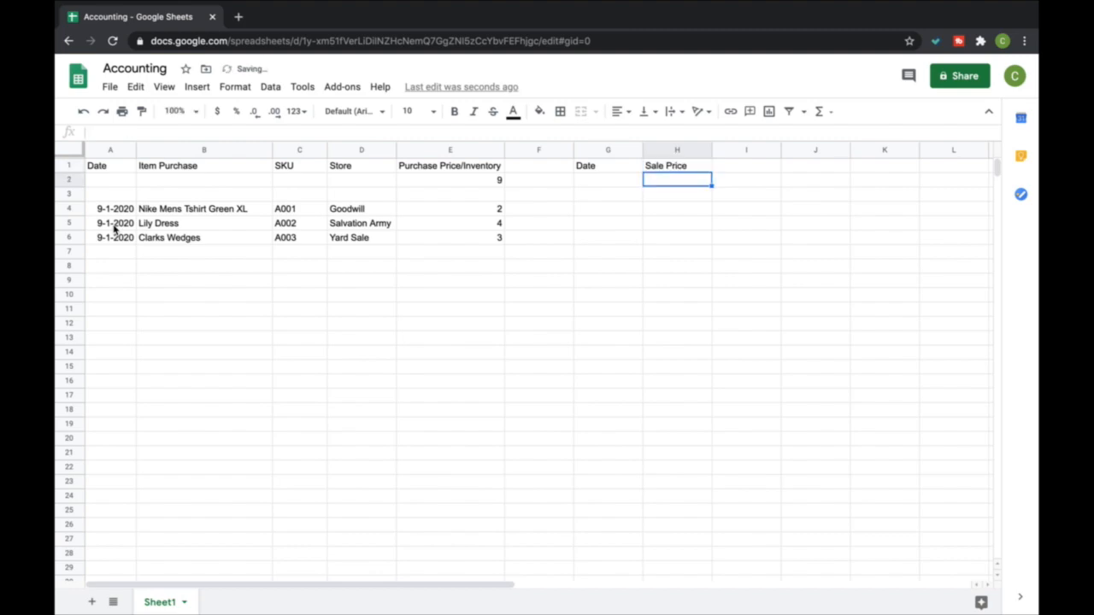
# Enter the sale date 9-3-2020 in G4 for the Nike Mens Tshirt
pyautogui.press('Up')
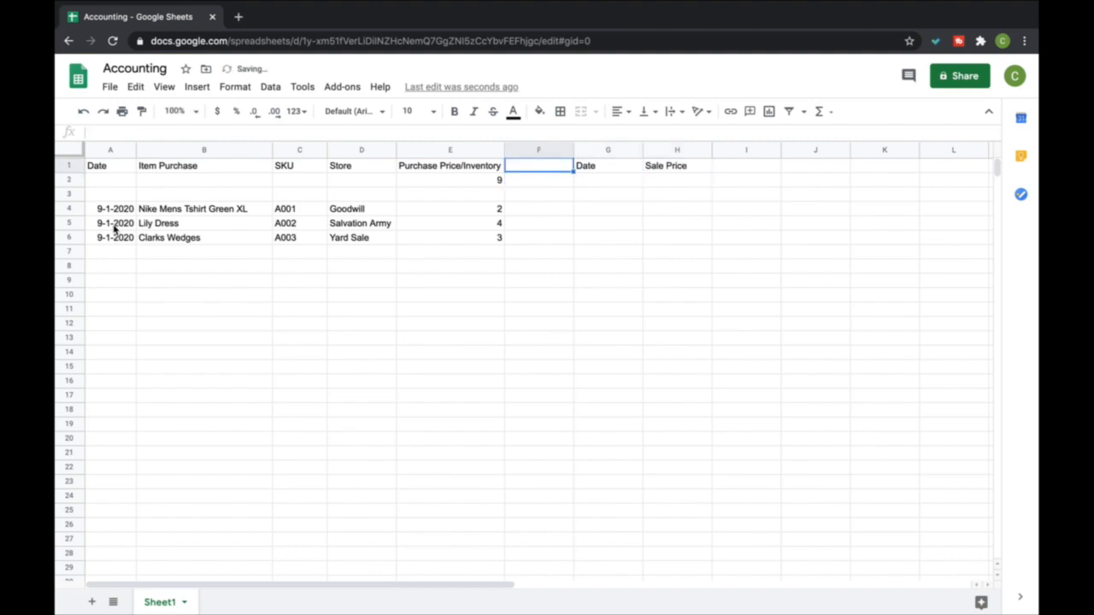
pyautogui.press('Down')
pyautogui.press('Down')
pyautogui.press('Down')
pyautogui.press('Up')
pyautogui.press('Up')
pyautogui.press('Up')
pyautogui.press('Down')
pyautogui.press('Down')
pyautogui.press('Down')
pyautogui.press('Right')
pyautogui.write('9')
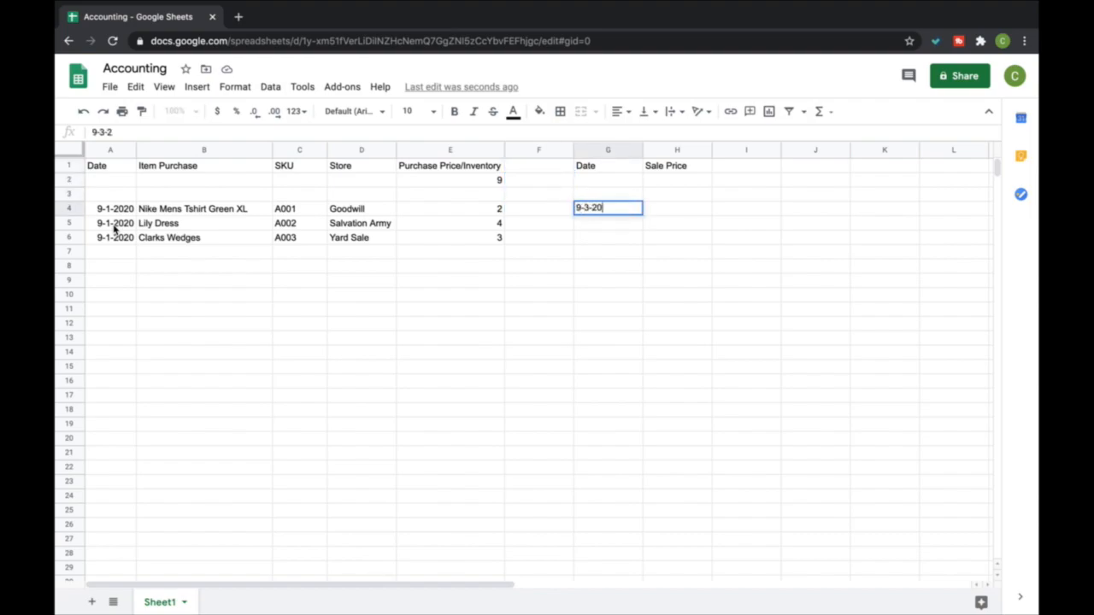
pyautogui.press('Return')
# Enter a sale price of 20 in H4 for the Nike Mens Tshirt
pyautogui.press('Right')
pyautogui.press('Up')
pyautogui.press('Left')
pyautogui.press('Left')
pyautogui.press('Left')
pyautogui.press('Right')
pyautogui.press('Right')
# Add the header Platform in cell I1
pyautogui.press('Right')
pyautogui.write('20')
pyautogui.press('Return')
pyautogui.press('Right')
pyautogui.press('Right')
pyautogui.press('Up')
pyautogui.press('Up')
pyautogui.press('Left')
pyautogui.press('Up')
pyautogui.press('Up')
pyautogui.write('Platform')
pyautogui.press('Return')
# Record Ebay as the selling platform of the Nike Mens Tshirt in I4
pyautogui.press('Down')
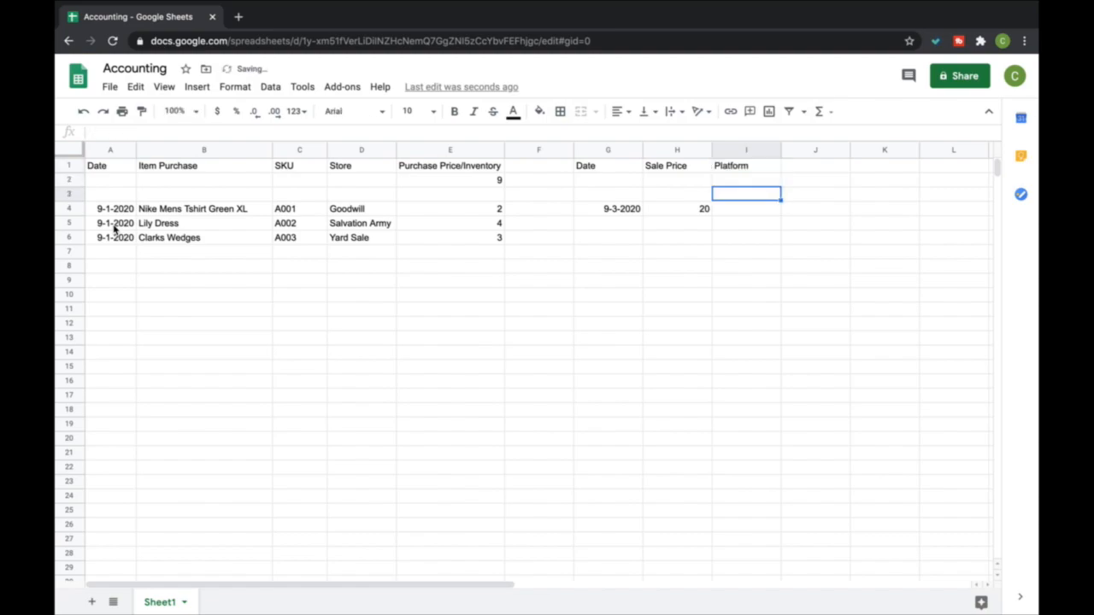
pyautogui.press('Down')
pyautogui.write('Ebay')
pyautogui.press('Return')
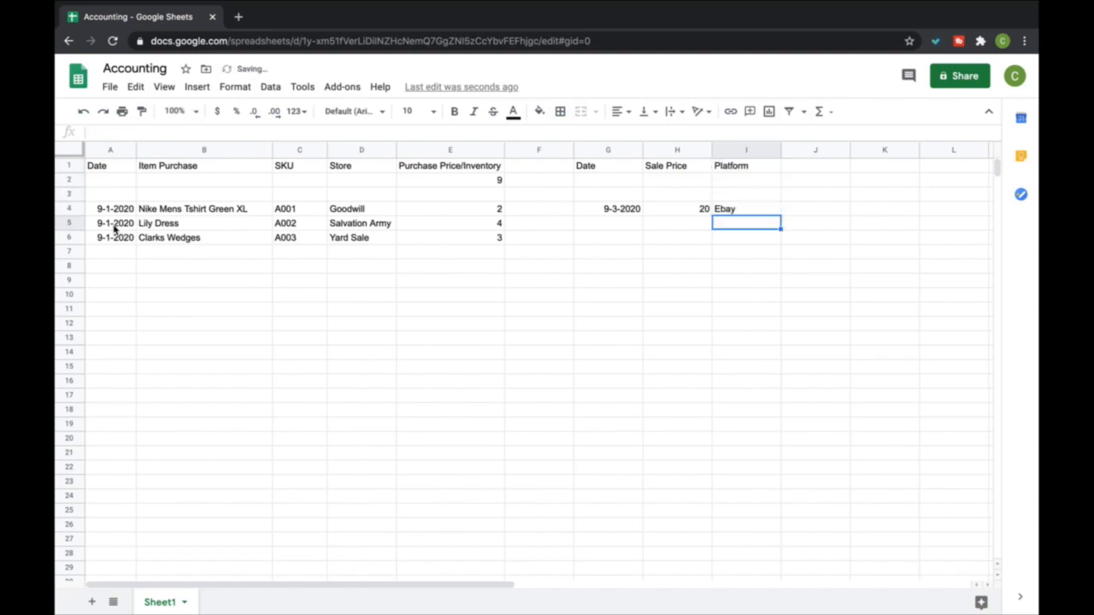
# Add the header Ebay Fee/MP in cell J1
pyautogui.press('Right')
pyautogui.press('Up')
pyautogui.press('Up')
pyautogui.press('Up')
pyautogui.press('Up')
pyautogui.write('Ebay Fee/M')
pyautogui.press('Return')
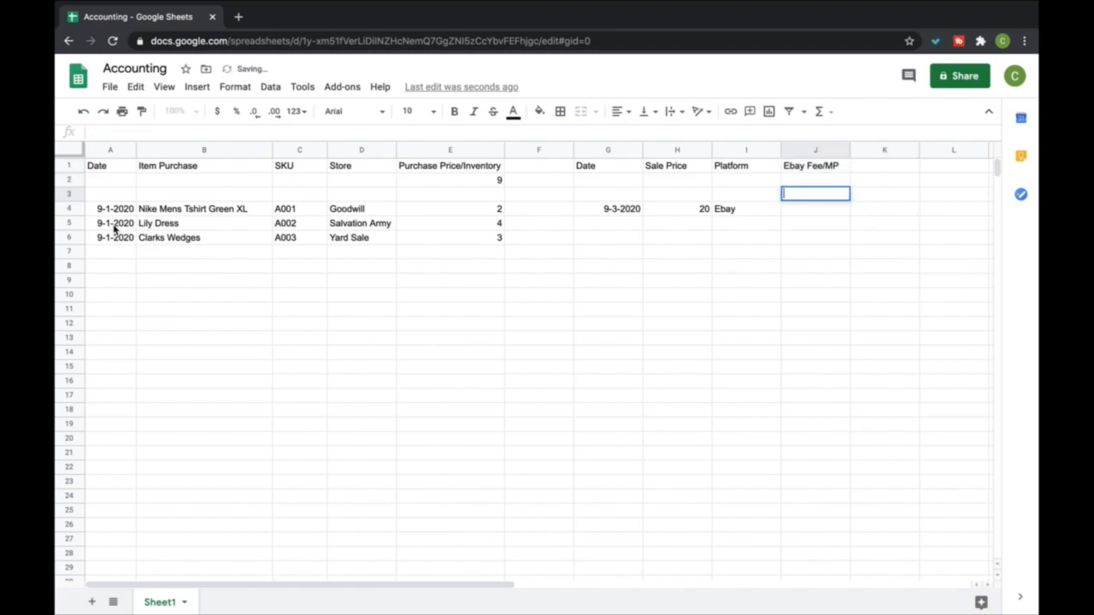
# Enter a platform fee of 3 in J4 for the Nike Mens Tshirt
pyautogui.press('Down')
pyautogui.press('Down')
pyautogui.write('3')
pyautogui.press('Return')
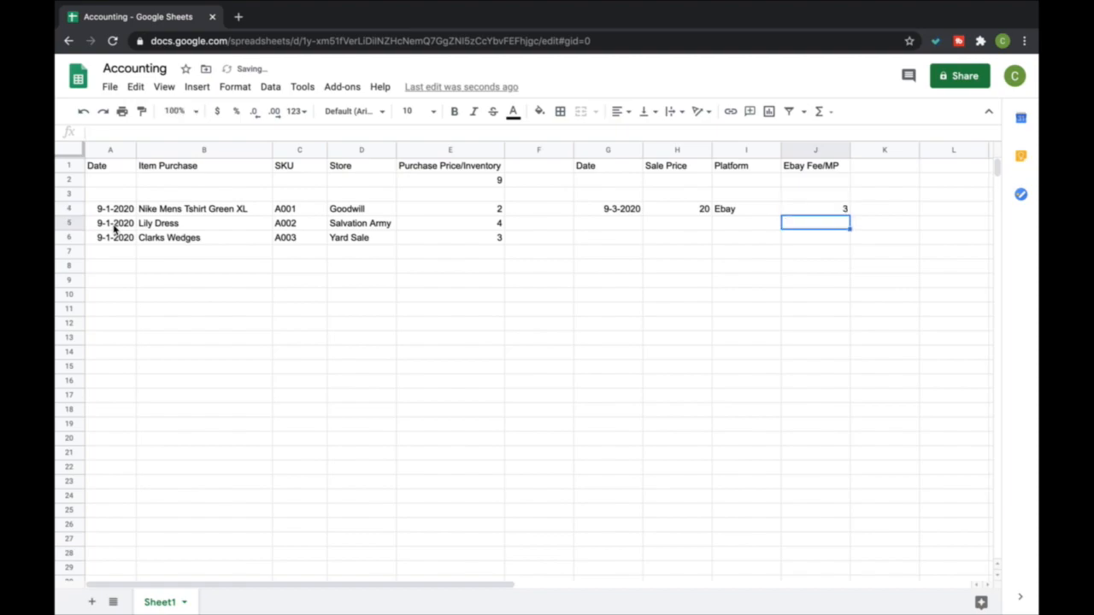
# Add the header Shipping in cell K1
pyautogui.press('Right')
pyautogui.press('Up')
pyautogui.press('Up')
pyautogui.press('Up')
pyautogui.press('Up')
pyautogui.write('S')
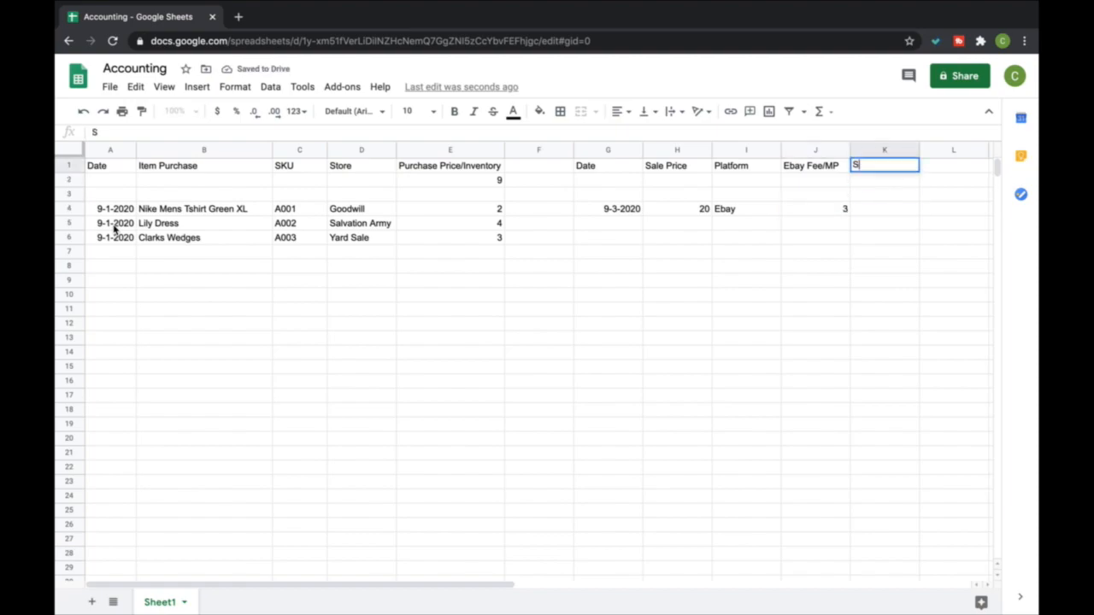
pyautogui.write('hipping')
# Extend the header in H1 to Sale Price + Shipping and widen column H to fit it
pyautogui.doubleClick(689, 168)
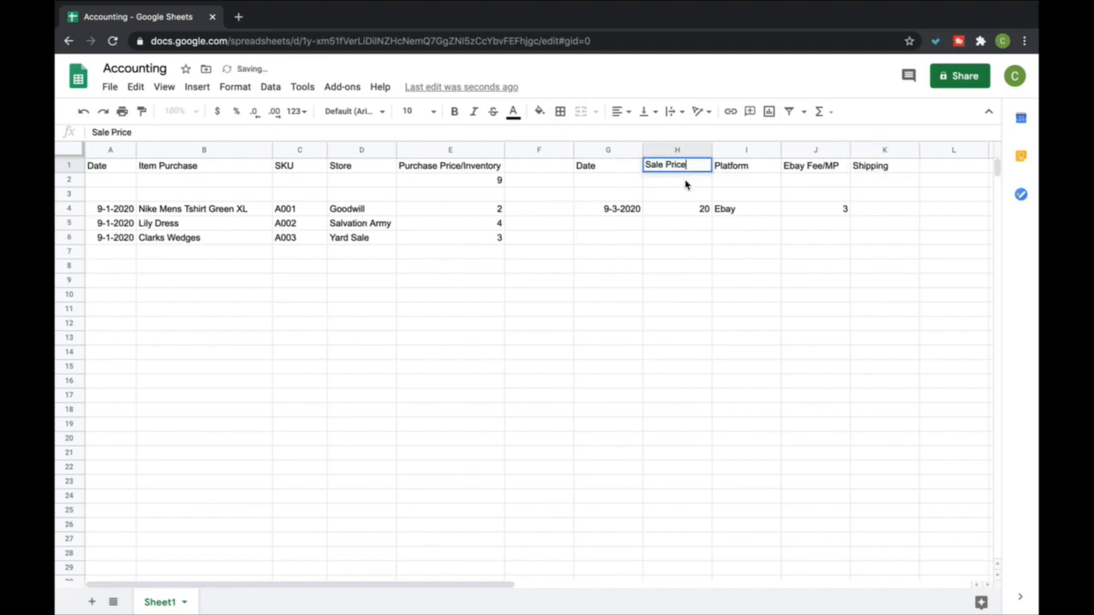
pyautogui.write('+ Shipping')
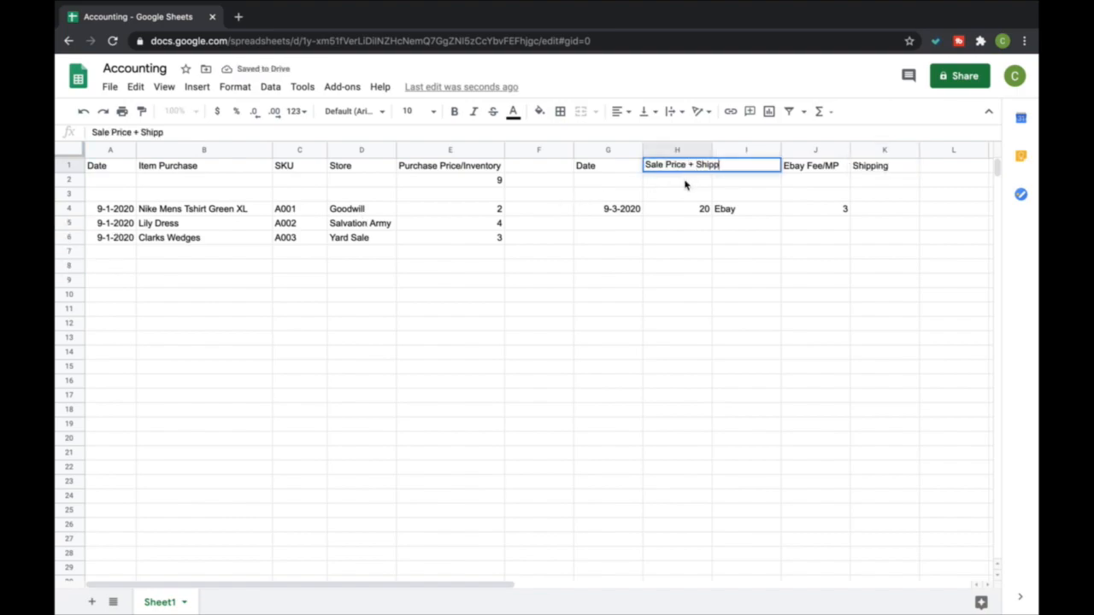
pyautogui.press('Return')
pyautogui.click(706, 149)
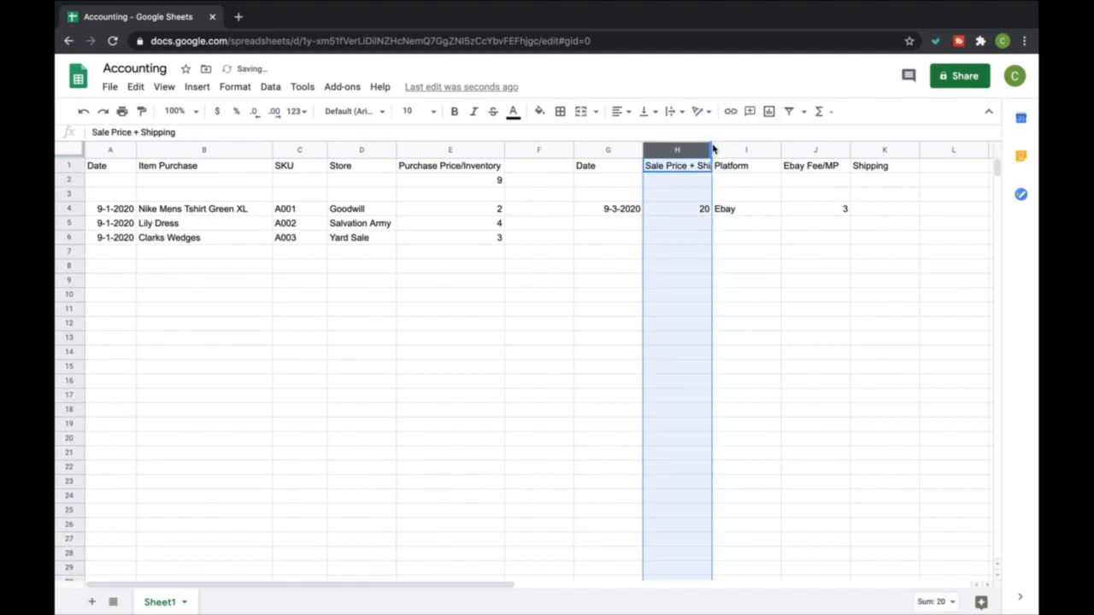
pyautogui.moveTo(712, 151); pyautogui.dragTo(735, 151)
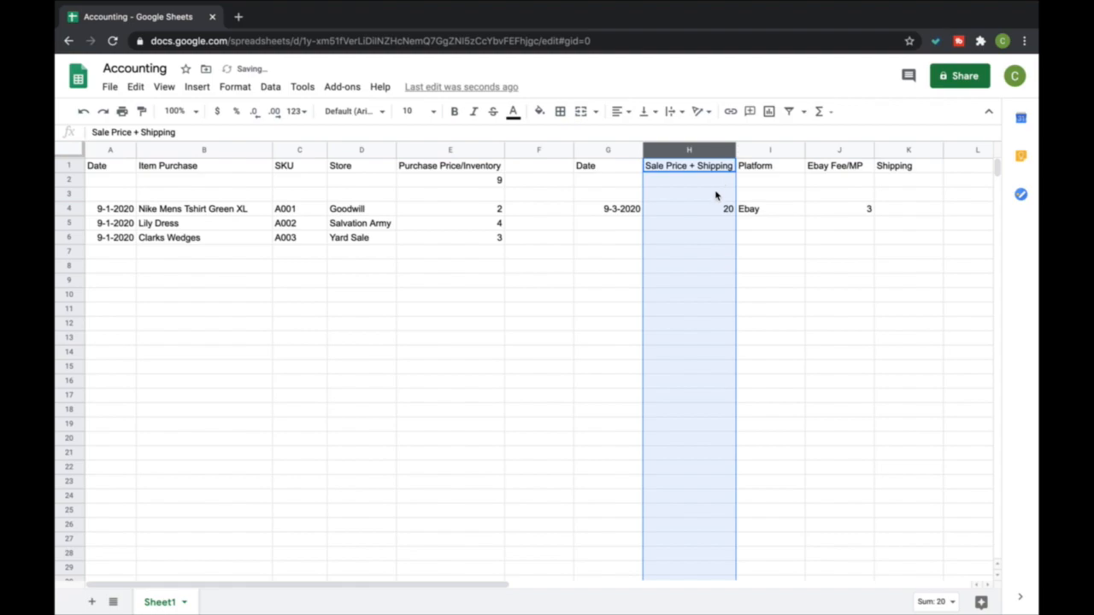
pyautogui.click(709, 213)
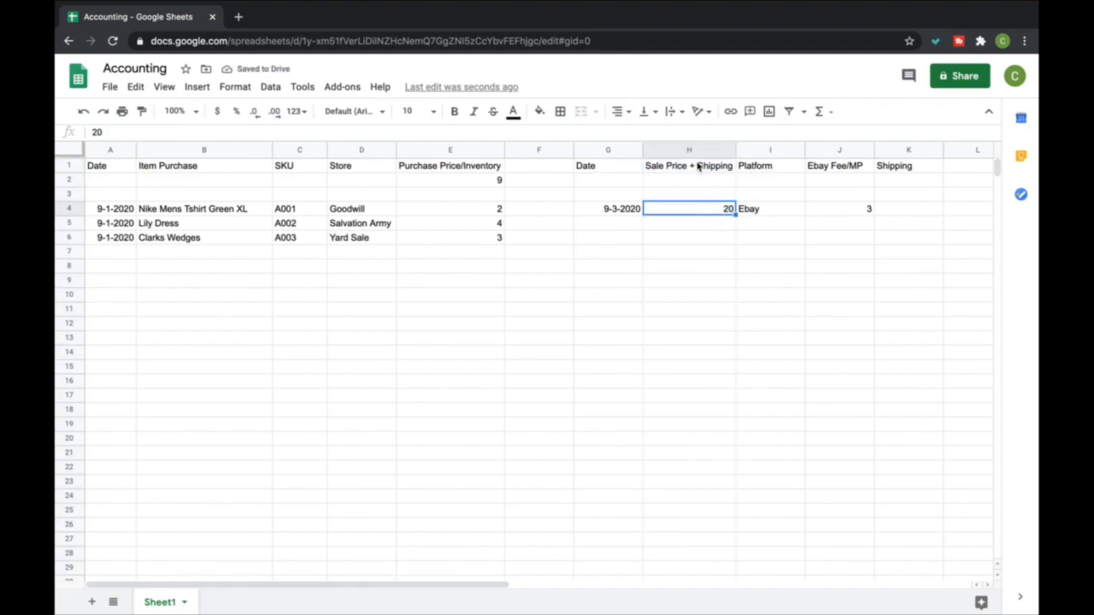
pyautogui.click(697, 167)
pyautogui.click(703, 196)
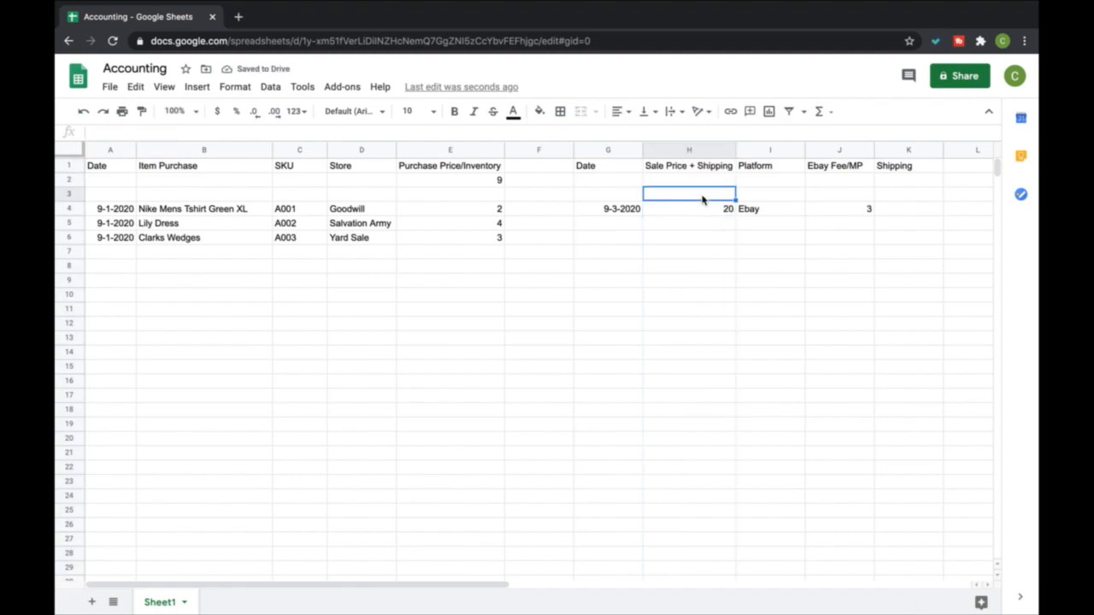
pyautogui.click(697, 212)
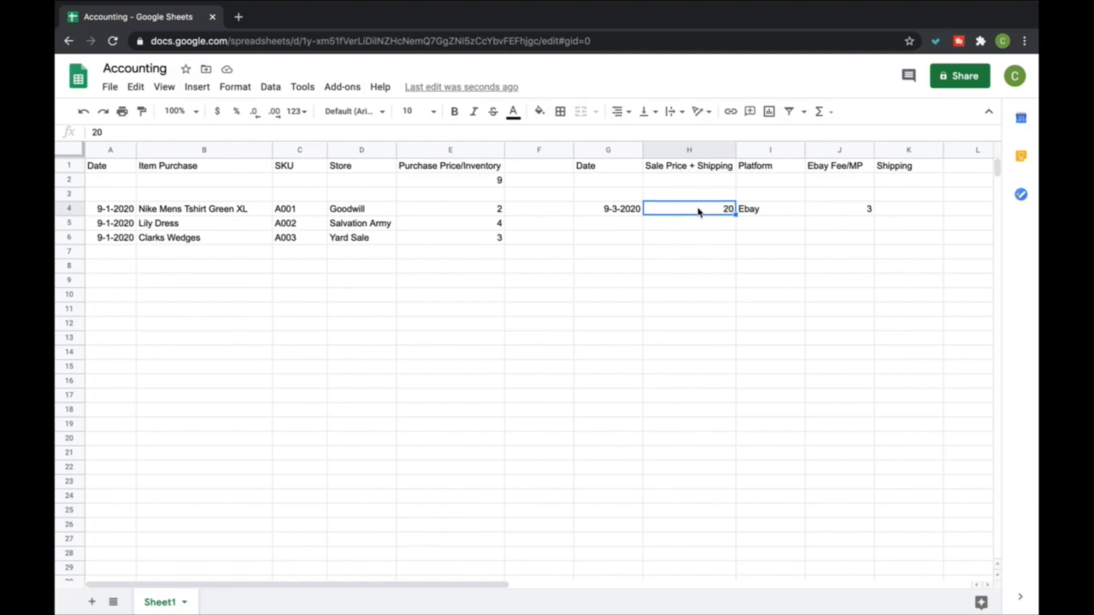
# Narrow the Platform column and extend the header in K1 to Shipping Label
pyautogui.moveTo(805, 151); pyautogui.dragTo(784, 151)
pyautogui.doubleClick(899, 166)
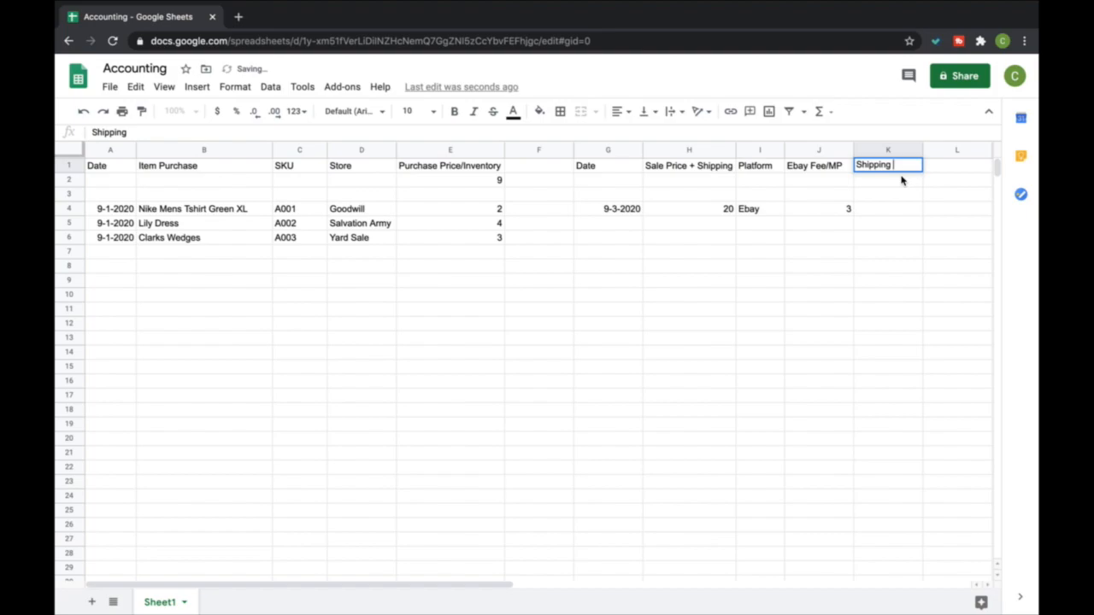
pyautogui.write('Label')
pyautogui.click(902, 179)
pyautogui.press('Left')
pyautogui.press('Left')
pyautogui.press('Left')
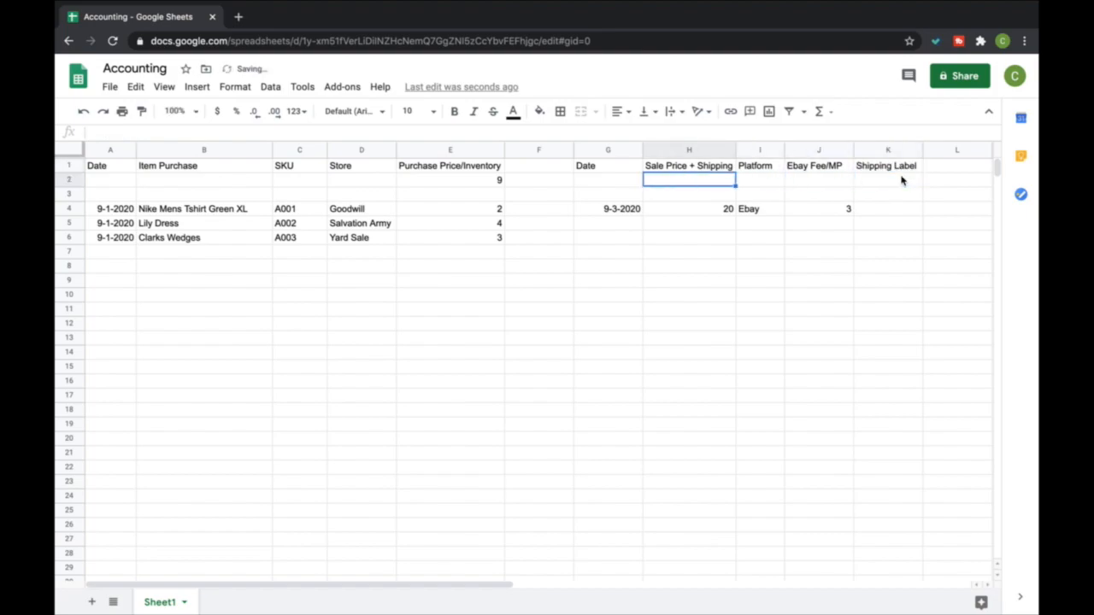
pyautogui.press('Down')
pyautogui.press('Down')
pyautogui.press('Up')
pyautogui.press('Up')
pyautogui.press('Up')
pyautogui.press('Down')
pyautogui.press('Down')
pyautogui.press('Down')
# Enter a shipping label cost of 4 in K4 for the Nike Mens Tshirt
pyautogui.press('Right')
pyautogui.press('Right')
pyautogui.press('Right')
pyautogui.press('Right')
pyautogui.press('Left')
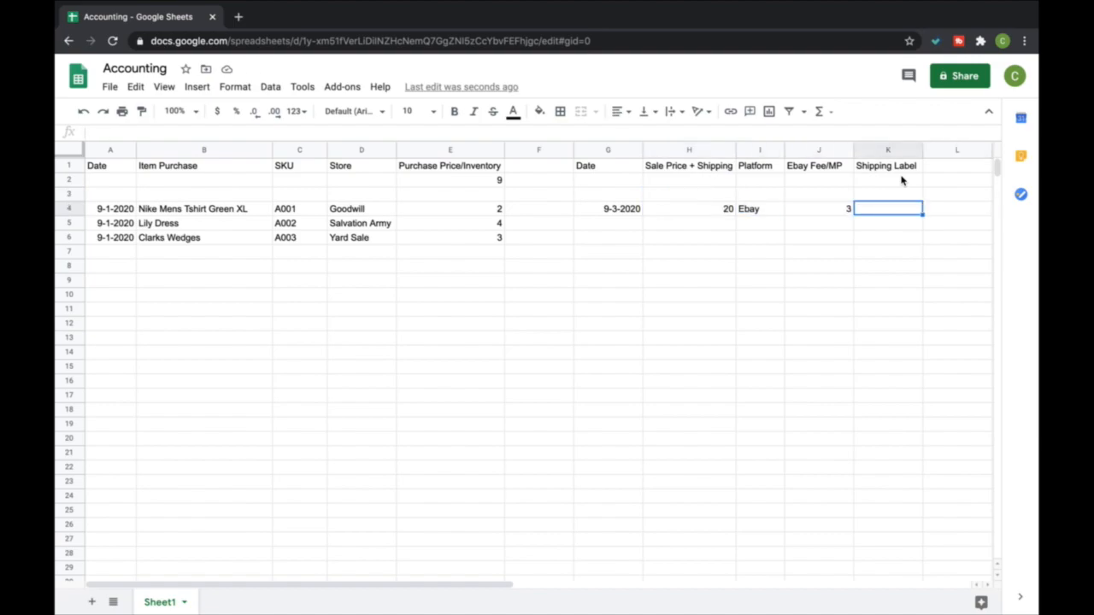
pyautogui.write('4')
pyautogui.press('Return')
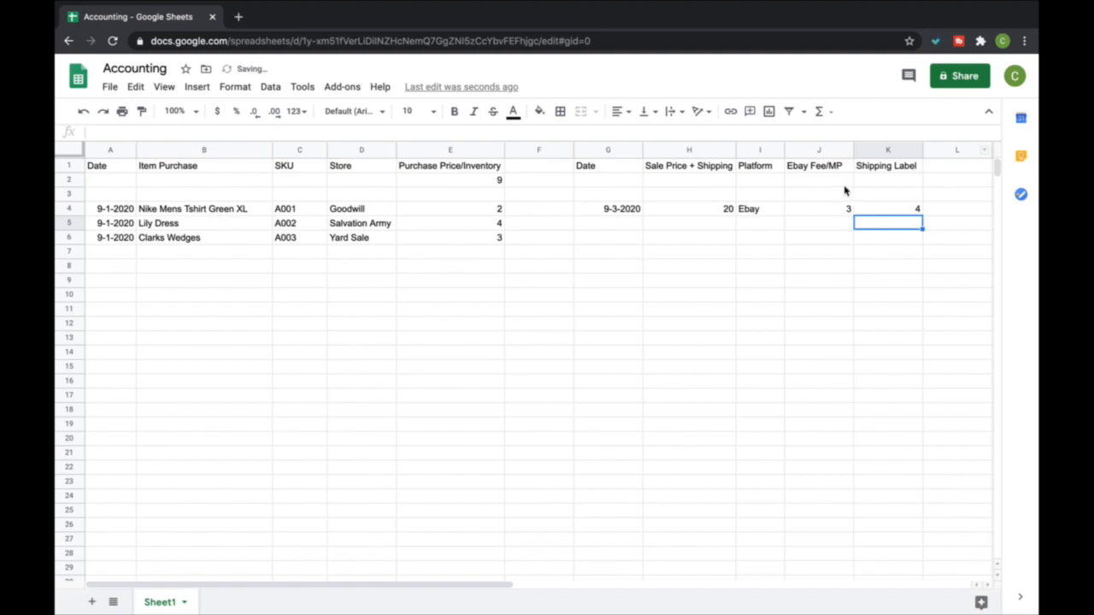
# Insert a SUM formula in J2 that totals the Ebay Fee/MP column from J4 downward
pyautogui.click(833, 180)
pyautogui.click(826, 110)
pyautogui.click(833, 137)
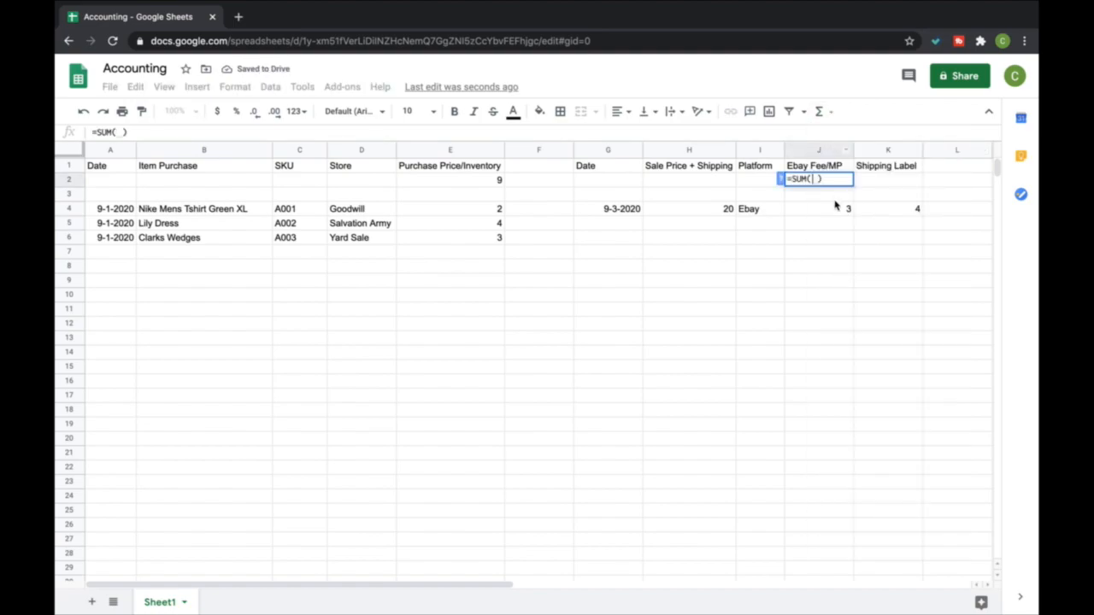
pyautogui.moveTo(837, 208); pyautogui.dragTo(833, 340)
pyautogui.moveTo(833, 492); pyautogui.dragTo(833, 608)
pyautogui.press('Return')
pyautogui.scroll(2, 861, 330)
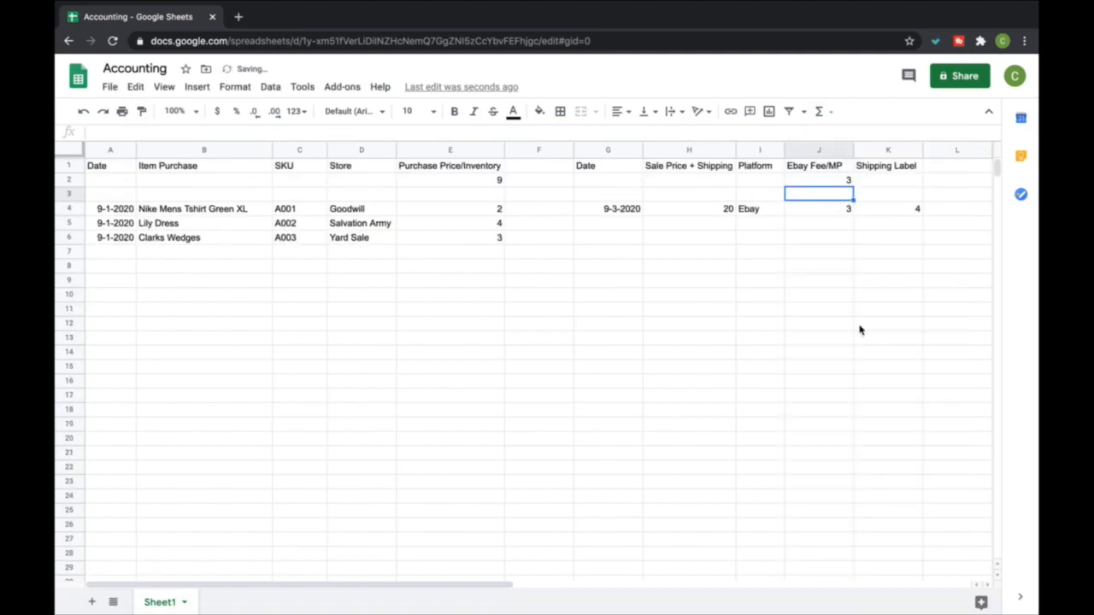
# Insert a SUM formula in K2 that totals the Shipping Label column from K4 downward
pyautogui.click(879, 181)
pyautogui.click(826, 110)
pyautogui.click(832, 137)
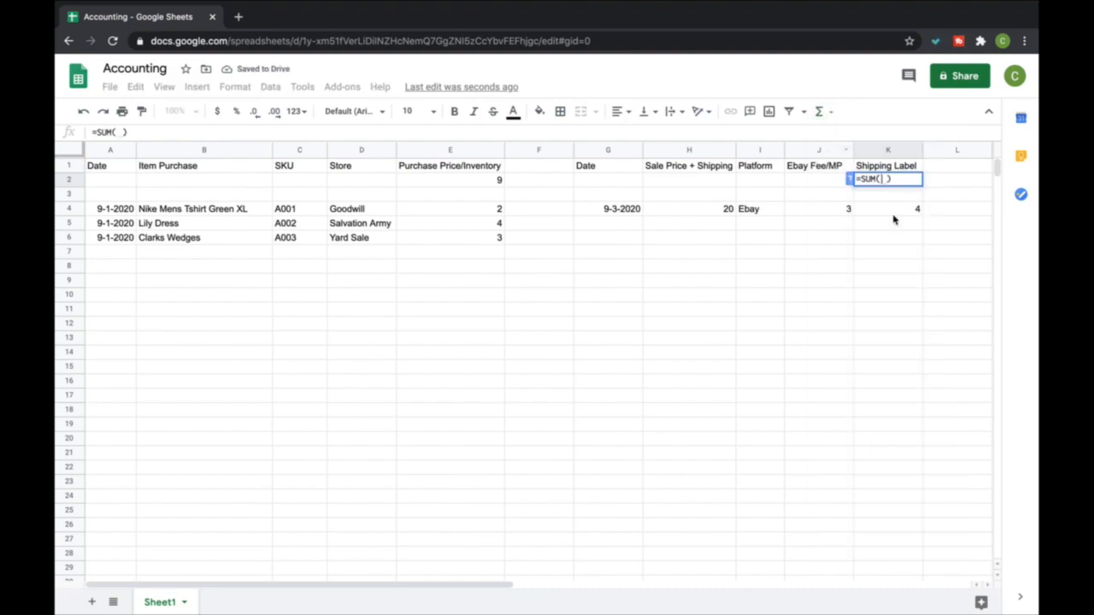
pyautogui.moveTo(897, 214); pyautogui.dragTo(898, 592)
pyautogui.press('Return')
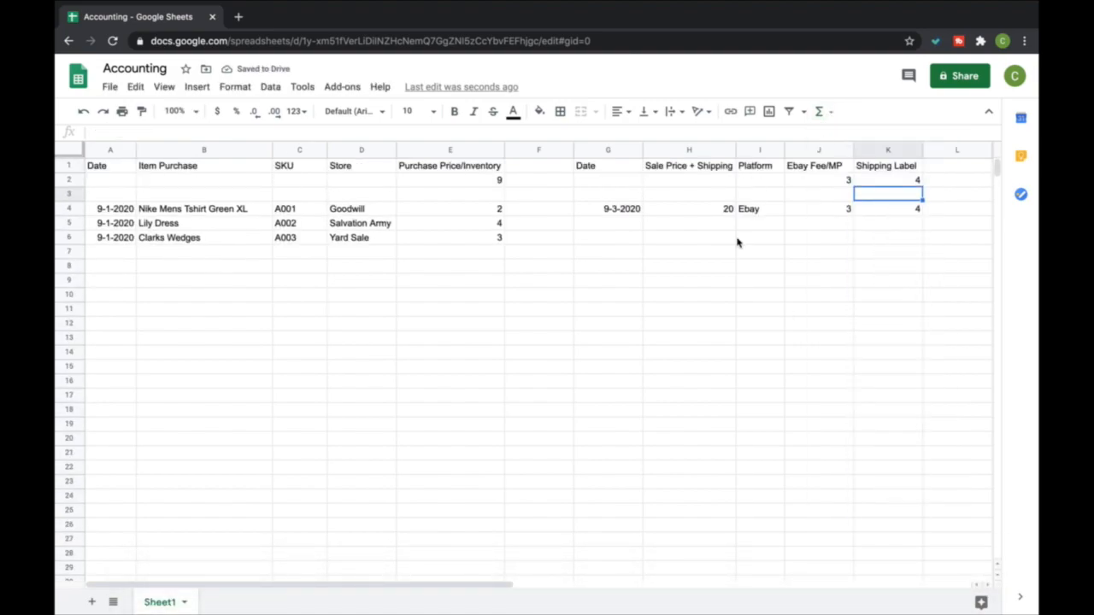
# Narrow the sale date column G to fit its dates
pyautogui.moveTo(641, 151)
pyautogui.mouseDown()
pyautogui.moveTo(611, 152)
pyautogui.moveTo(624, 153)
pyautogui.mouseUp()
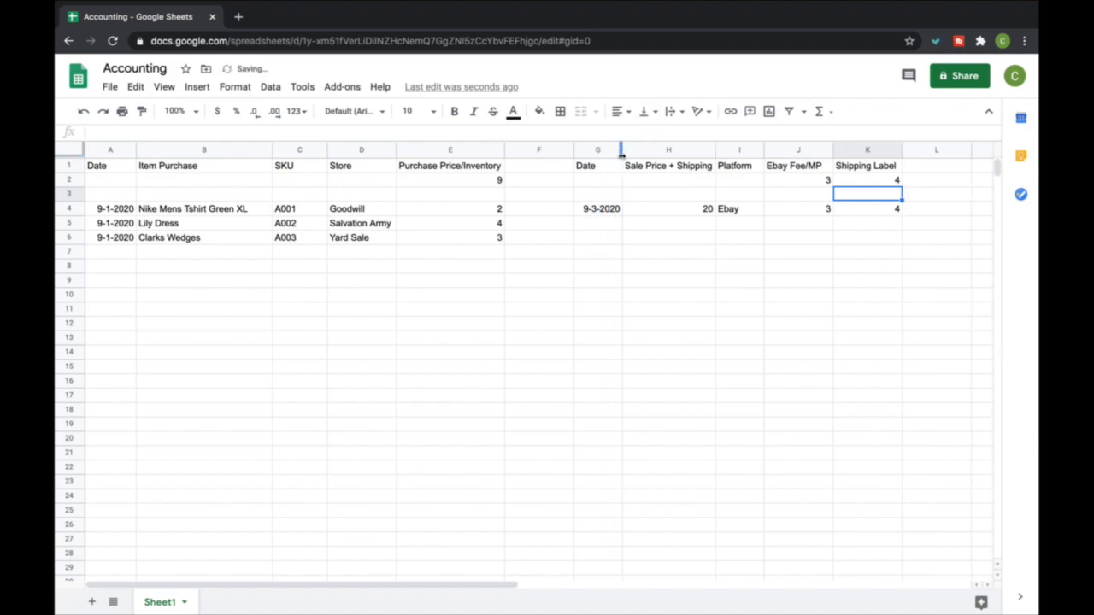
pyautogui.click(828, 212)
pyautogui.click(876, 212)
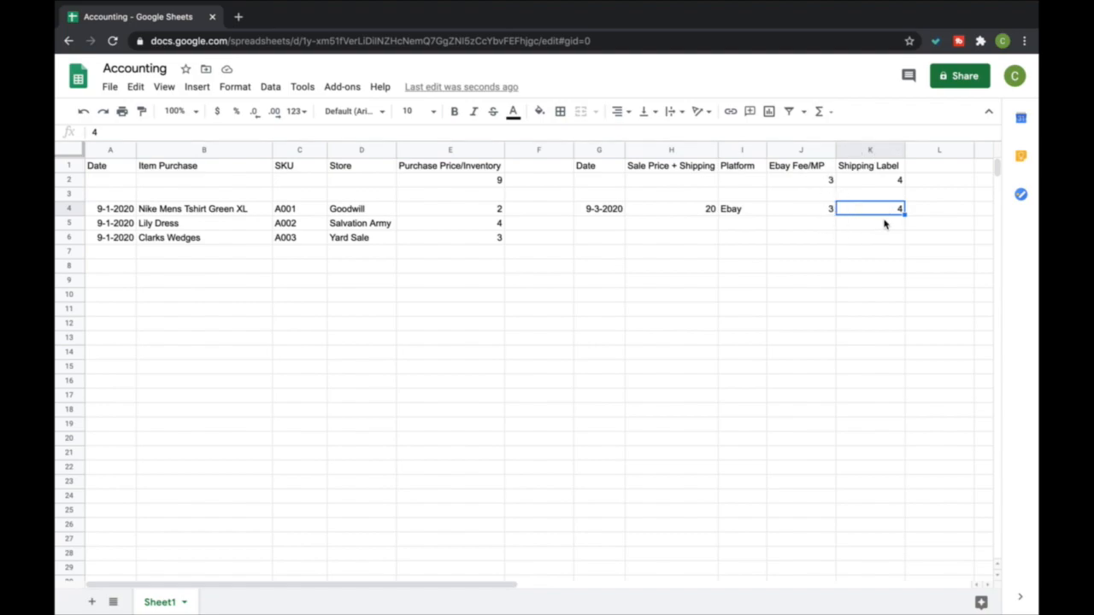
# Add a Net column header in L1 beside Shipping Label
pyautogui.click(936, 165)
pyautogui.write('Net')
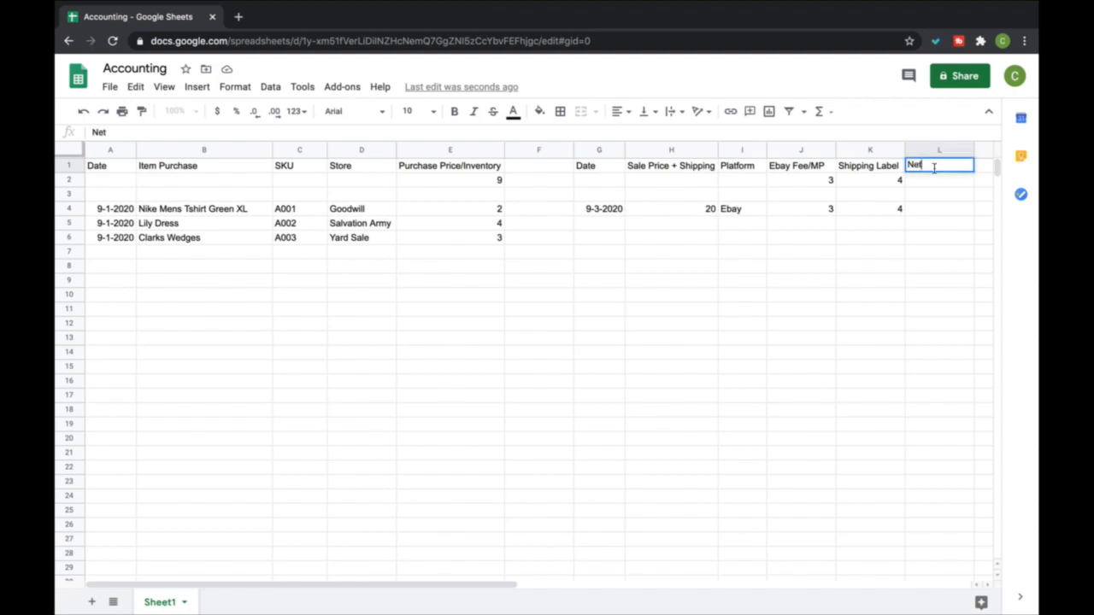
pyautogui.press('Return')
pyautogui.press('Down')
pyautogui.click(833, 113)
pyautogui.click(832, 136)
pyautogui.click(696, 208)
pyautogui.write('-')
pyautogui.click(828, 209)
pyautogui.write('-')
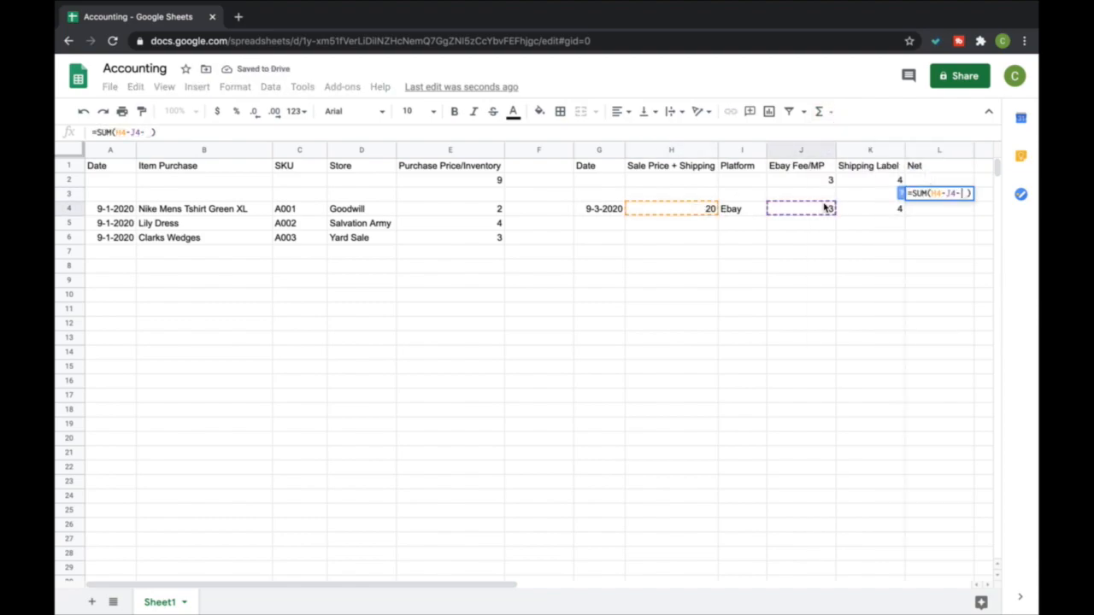
pyautogui.click(878, 212)
pyautogui.press('Return')
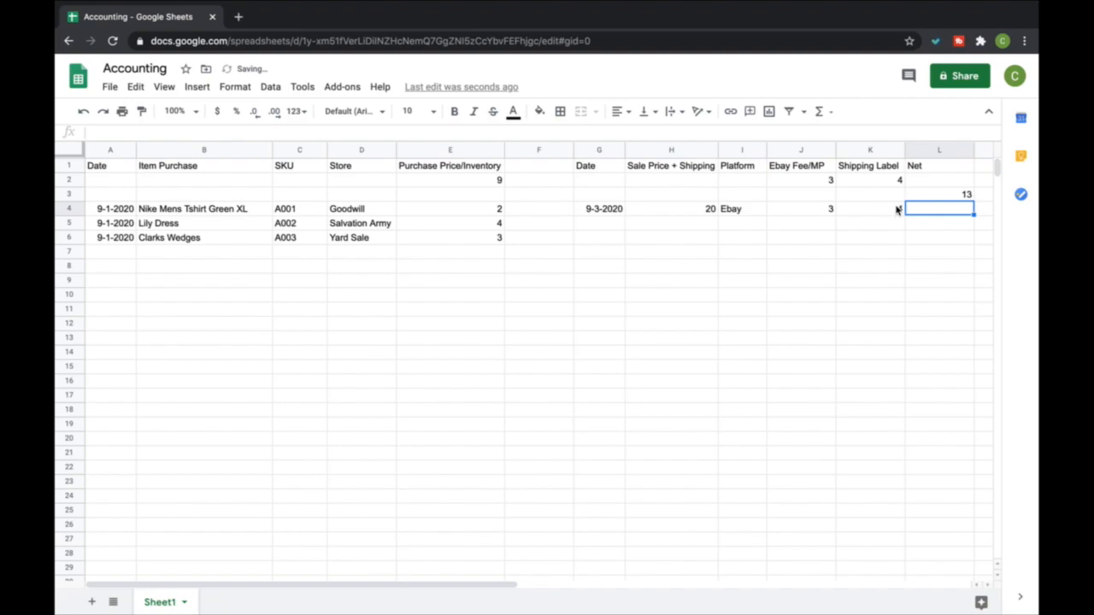
pyautogui.click(923, 198)
pyautogui.press('BackSpace')
# Insert a SUM formula in L4 that subtracts the eBay fee J4 and shipping label K4 from the sale price H4
pyautogui.press('Return')
pyautogui.click(831, 114)
pyautogui.click(830, 127)
pyautogui.click(669, 210)
pyautogui.write('-')
pyautogui.click(830, 211)
pyautogui.write('-')
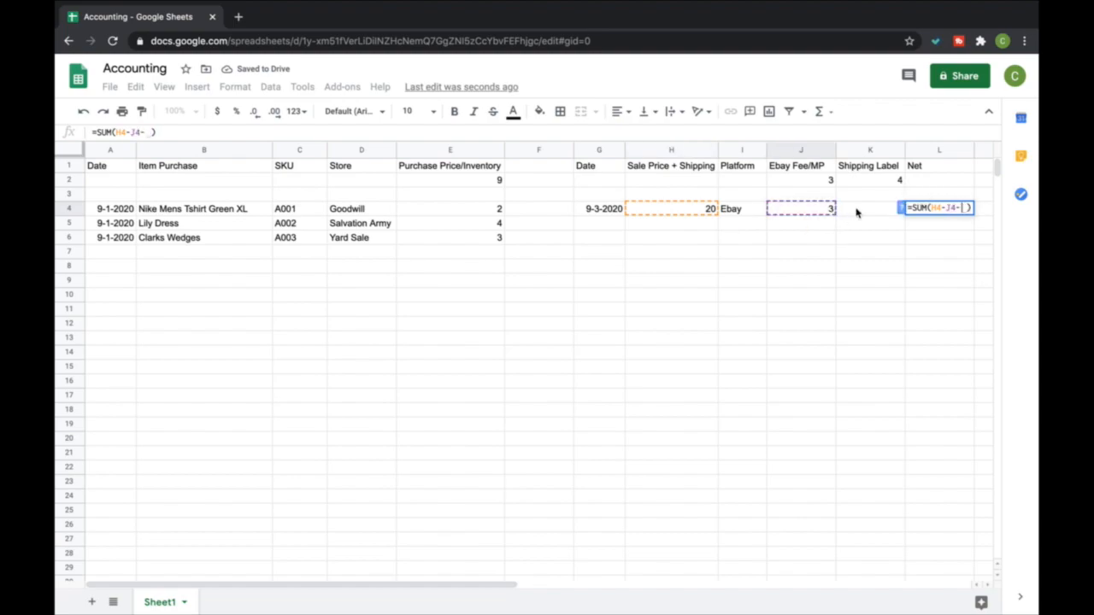
pyautogui.click(866, 211)
pyautogui.press('Return')
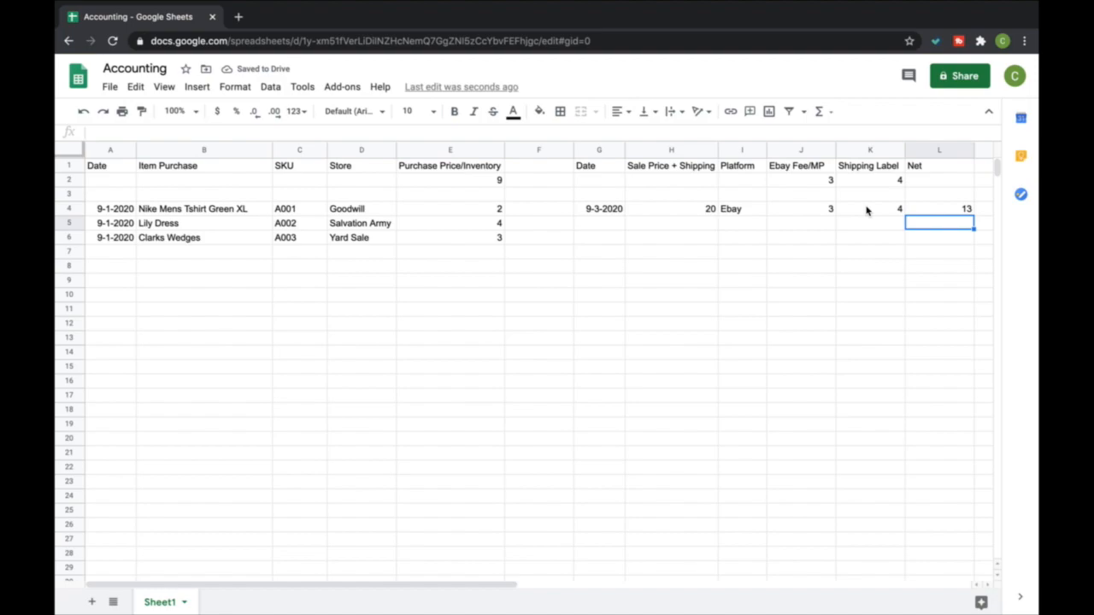
# Narrow the Net column L and add the header PROFIT in M1
pyautogui.hscroll(1, 934, 213)
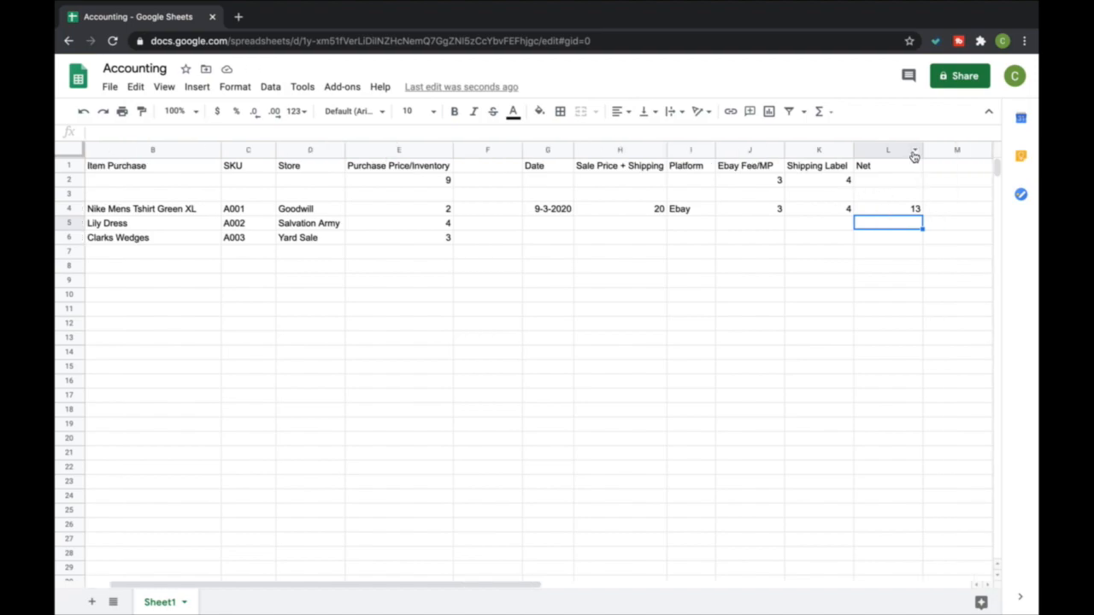
pyautogui.moveTo(923, 152); pyautogui.dragTo(892, 151)
pyautogui.click(915, 166)
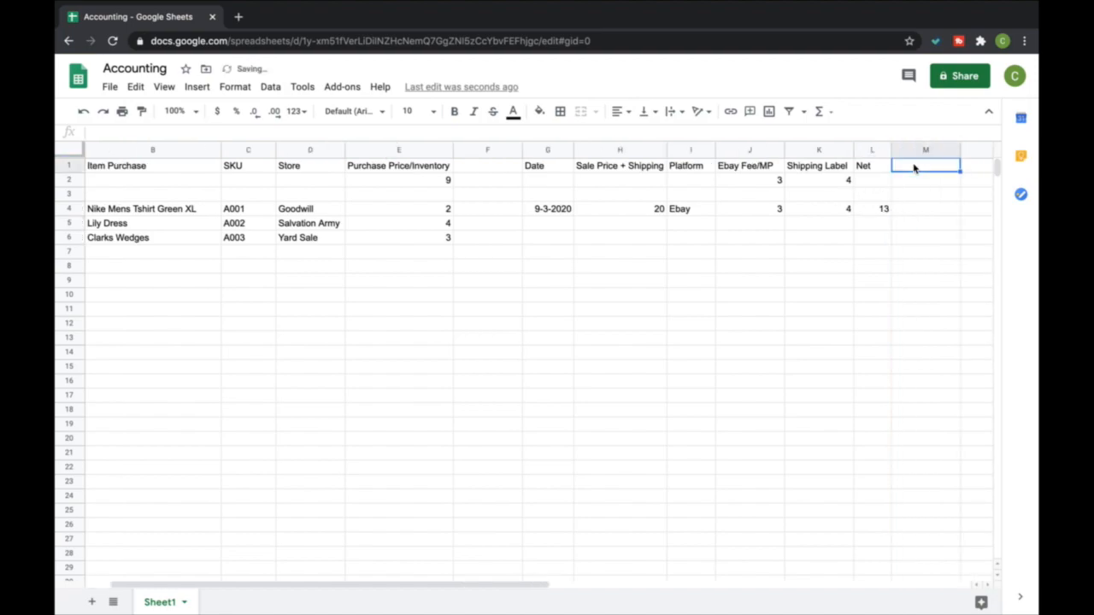
pyautogui.write('PROFIT')
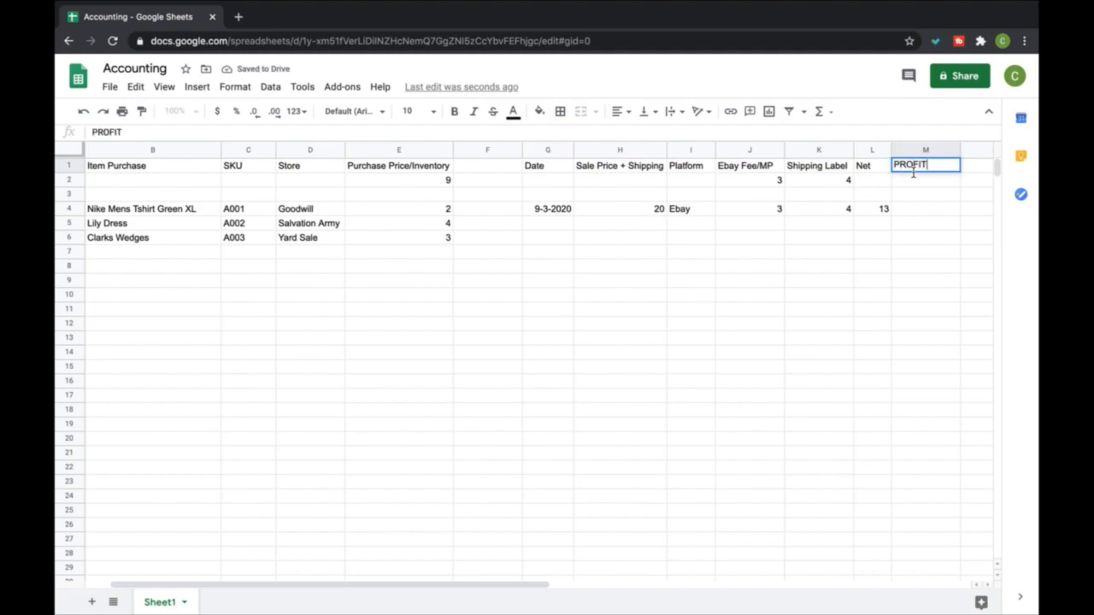
pyautogui.press('Return')
# Insert a SUM formula in M4 that subtracts the purchase price E4 from the net amount L4
pyautogui.press('Down')
pyautogui.press('Down')
pyautogui.click(831, 112)
pyautogui.click(832, 136)
pyautogui.click(867, 210)
pyautogui.write('-')
pyautogui.click(397, 210)
pyautogui.press('Return')
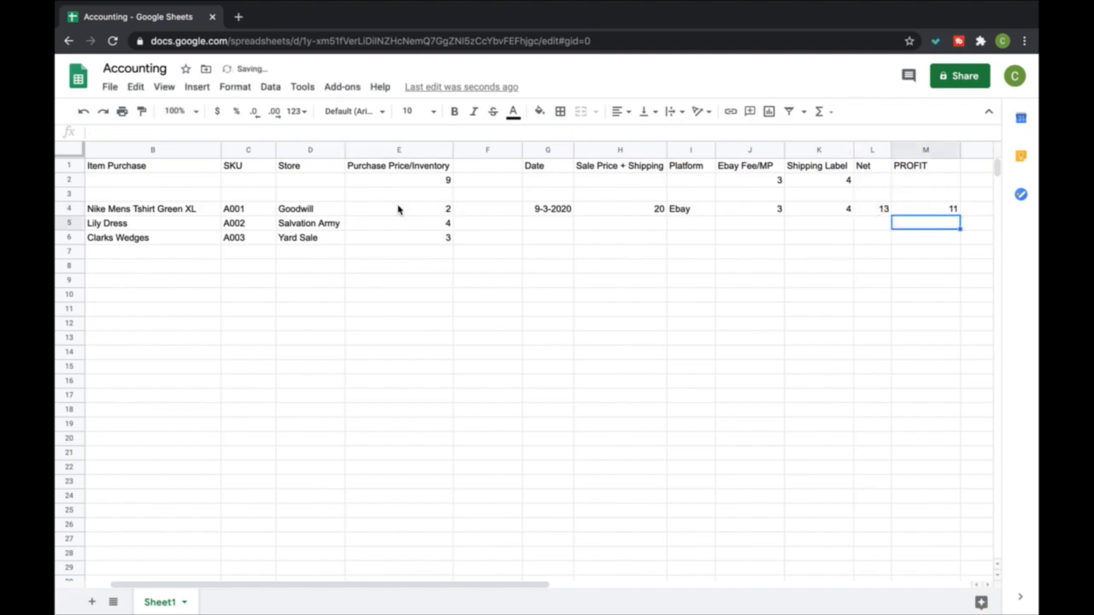
pyautogui.click(940, 197)
pyautogui.click(941, 168)
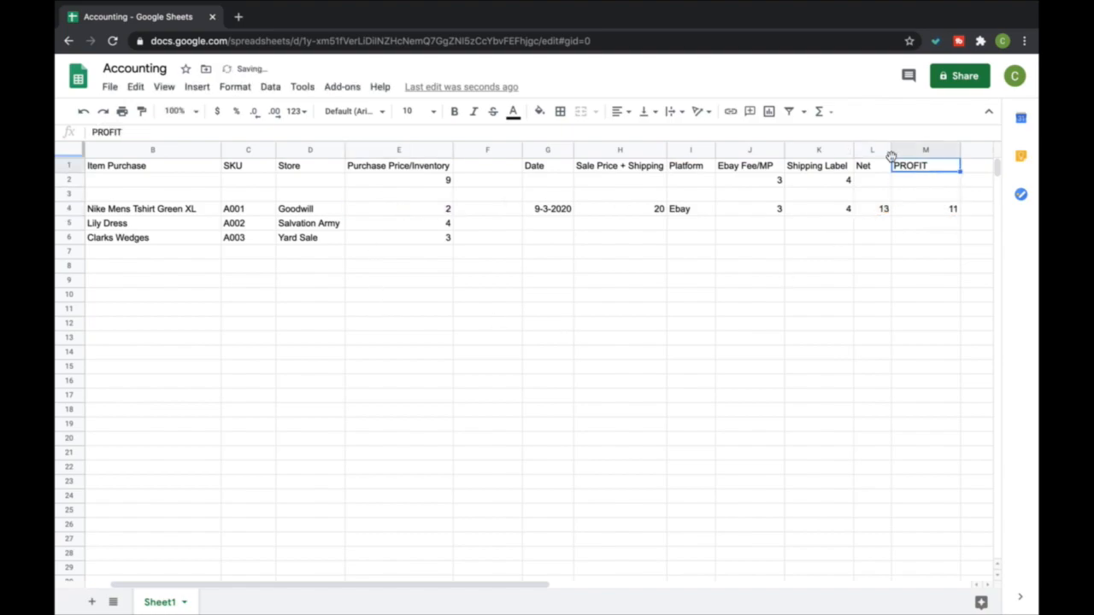
pyautogui.click(830, 112)
pyautogui.click(835, 140)
pyautogui.moveTo(920, 207); pyautogui.dragTo(925, 598)
pyautogui.press('Return')
pyautogui.scroll(1, 899, 487)
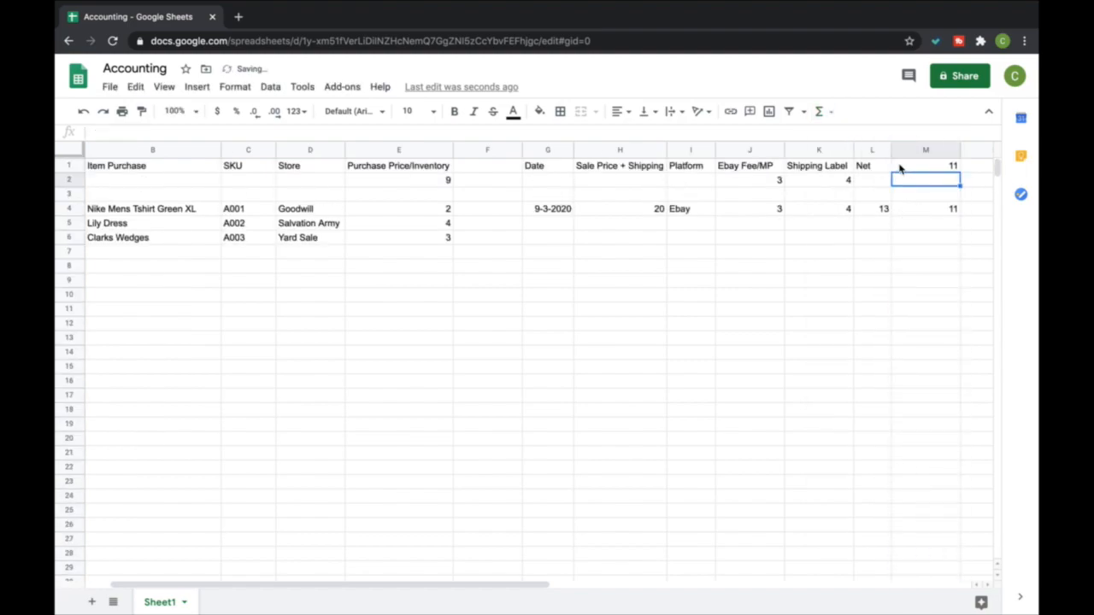
# Replace the formula in M1 with the header Profit
pyautogui.click(921, 170)
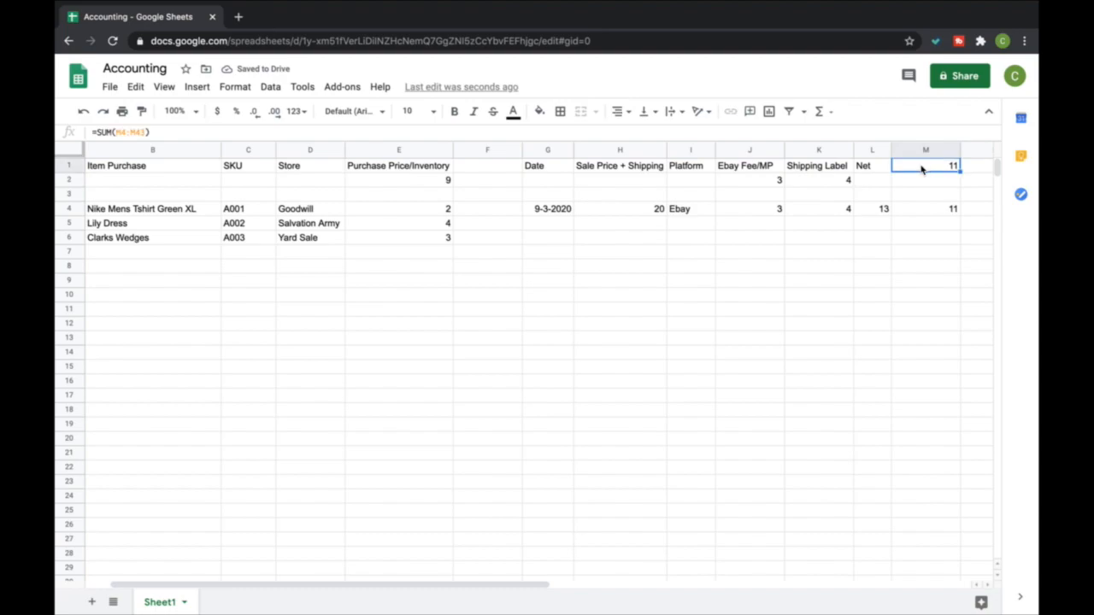
pyautogui.write('Profit')
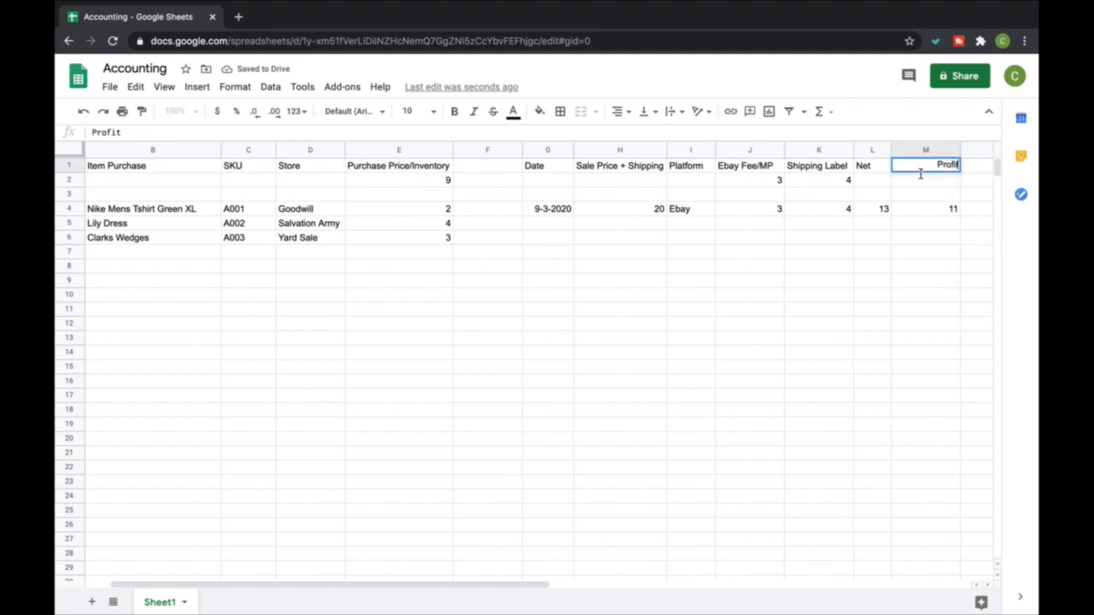
pyautogui.press('Return')
# Insert a SUM formula in M2 that totals the Profit column over M4:M20
pyautogui.click(834, 112)
pyautogui.click(832, 136)
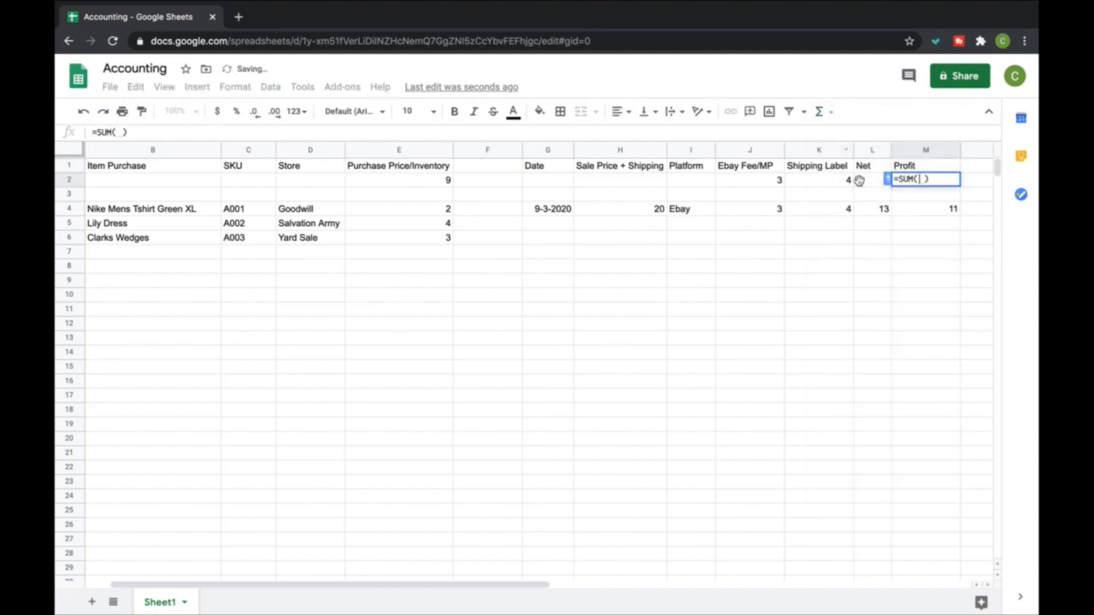
pyautogui.moveTo(928, 213); pyautogui.dragTo(929, 444)
pyautogui.press('Return')
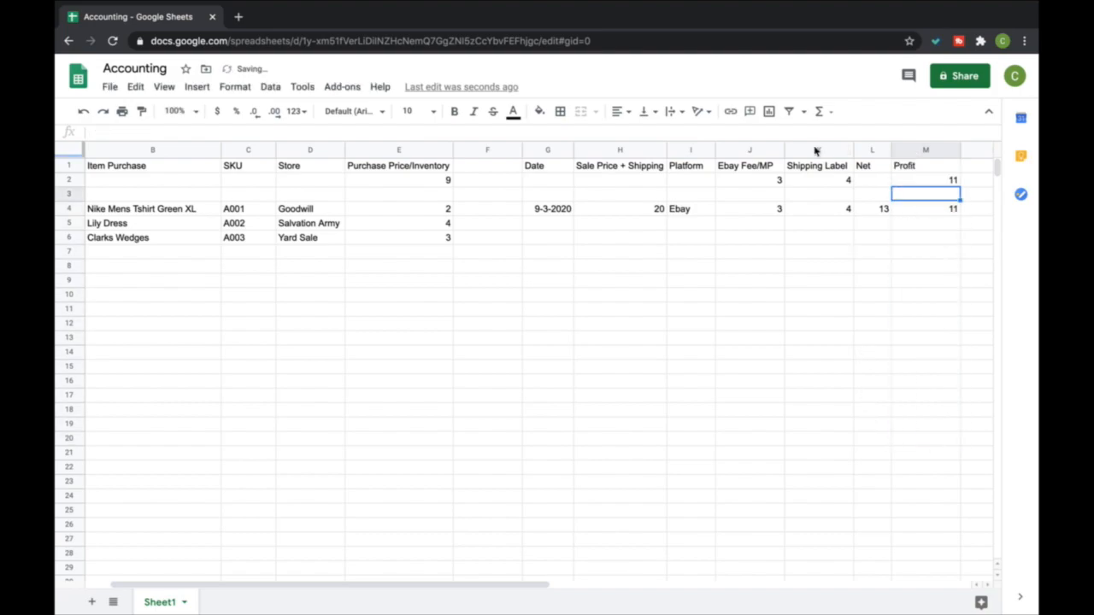
# Insert a SUM formula in L2 that subtracts the fee total J2 and shipping label total K2 from H2
pyautogui.click(876, 181)
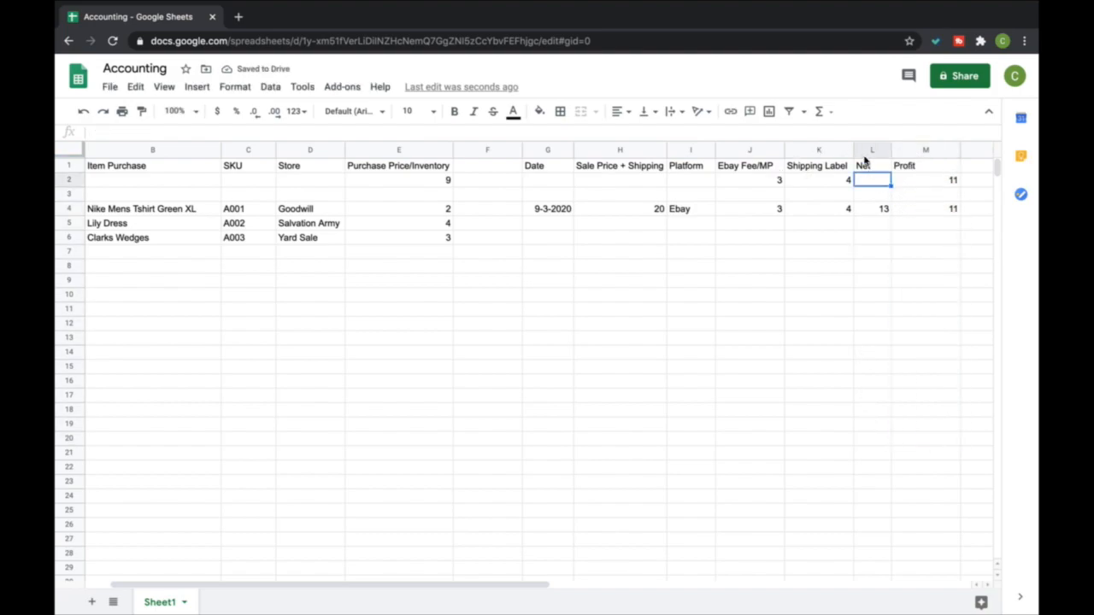
pyautogui.click(834, 114)
pyautogui.click(832, 137)
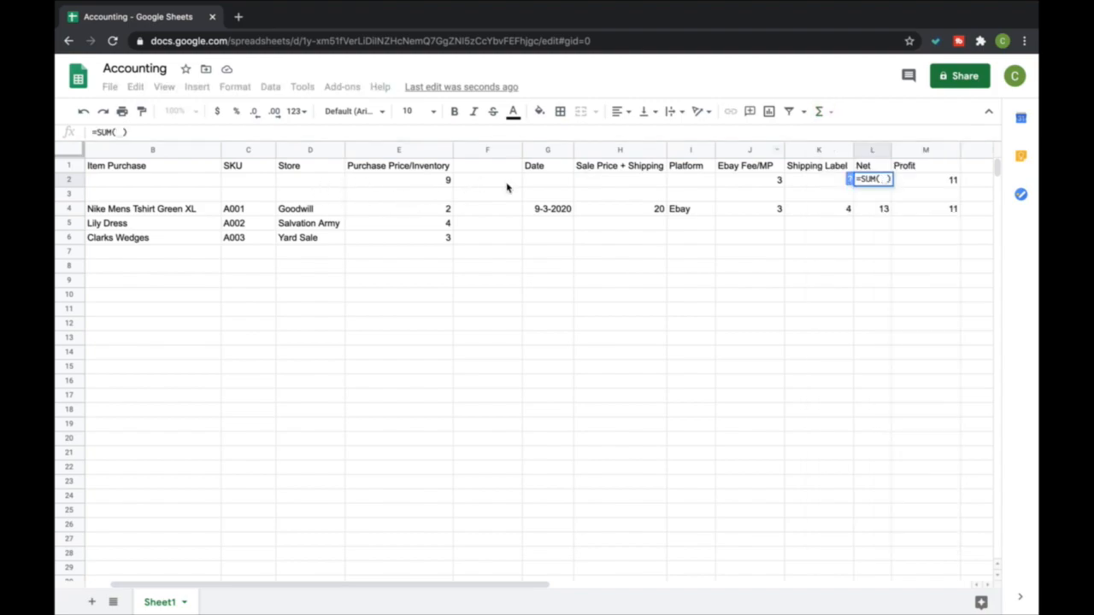
pyautogui.click(631, 181)
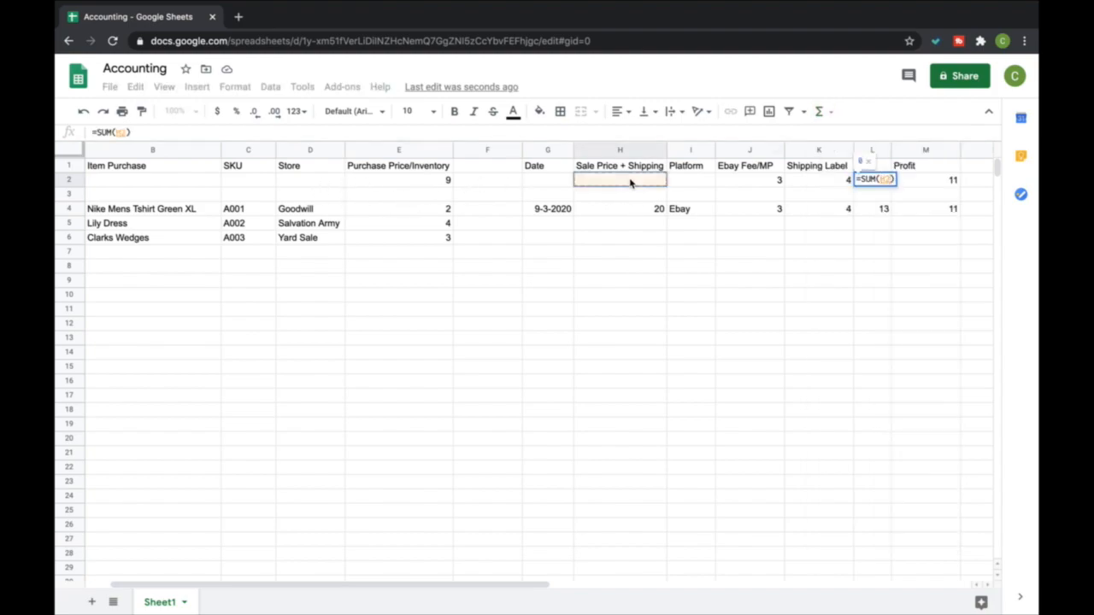
pyautogui.write('-')
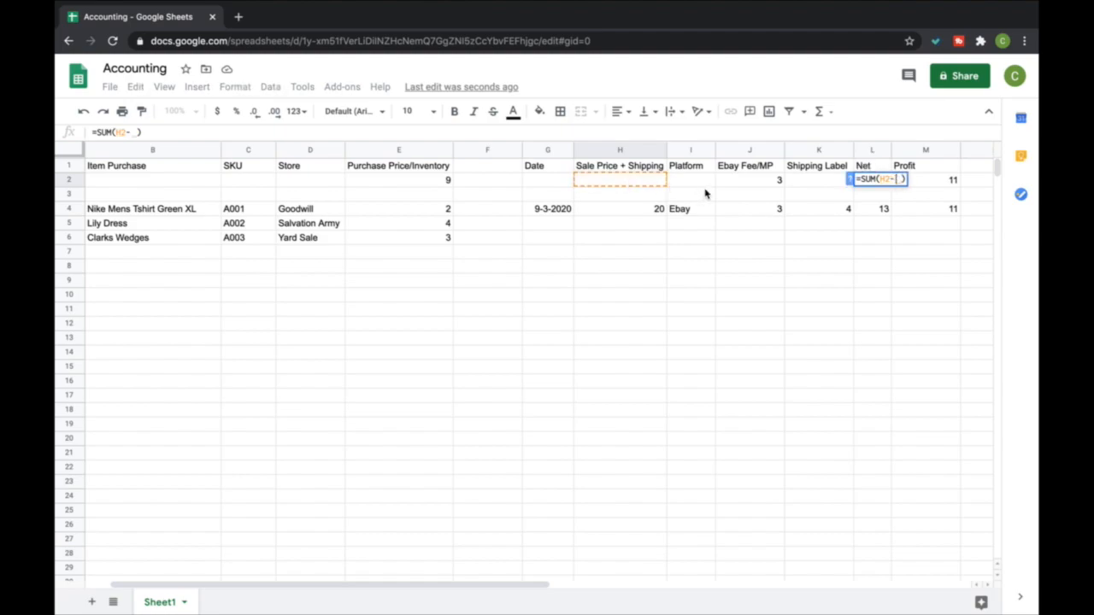
pyautogui.click(731, 182)
pyautogui.write('-')
pyautogui.click(799, 182)
pyautogui.press('Return')
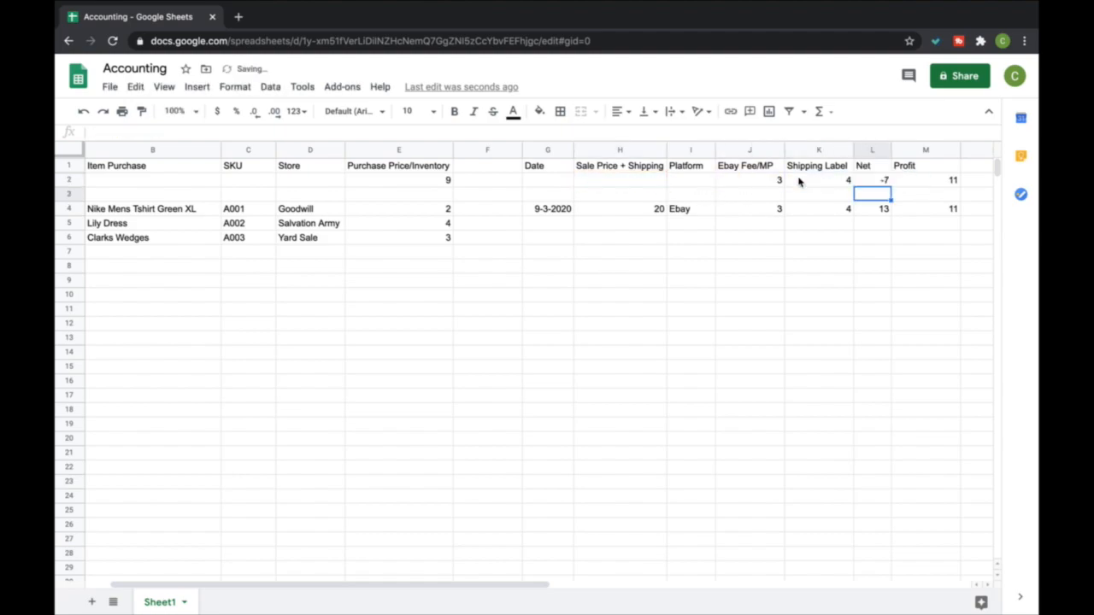
# Insert a SUM formula in H2 that totals the Sale Price + Shipping column from H4 downward
pyautogui.click(645, 181)
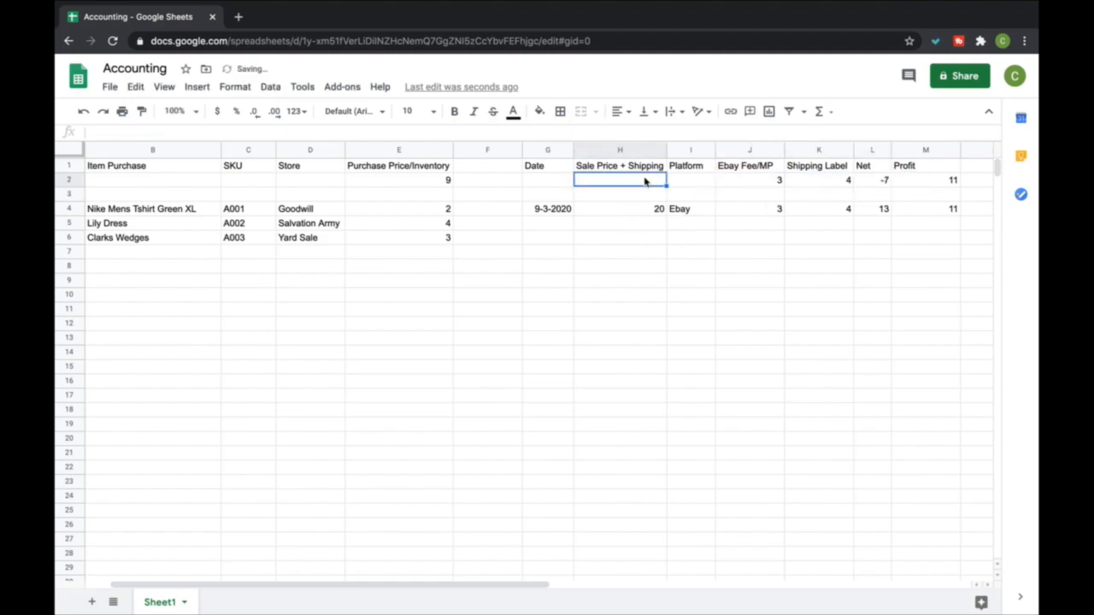
pyautogui.click(821, 111)
pyautogui.click(833, 135)
pyautogui.moveTo(656, 211); pyautogui.dragTo(662, 598)
pyautogui.press('Return')
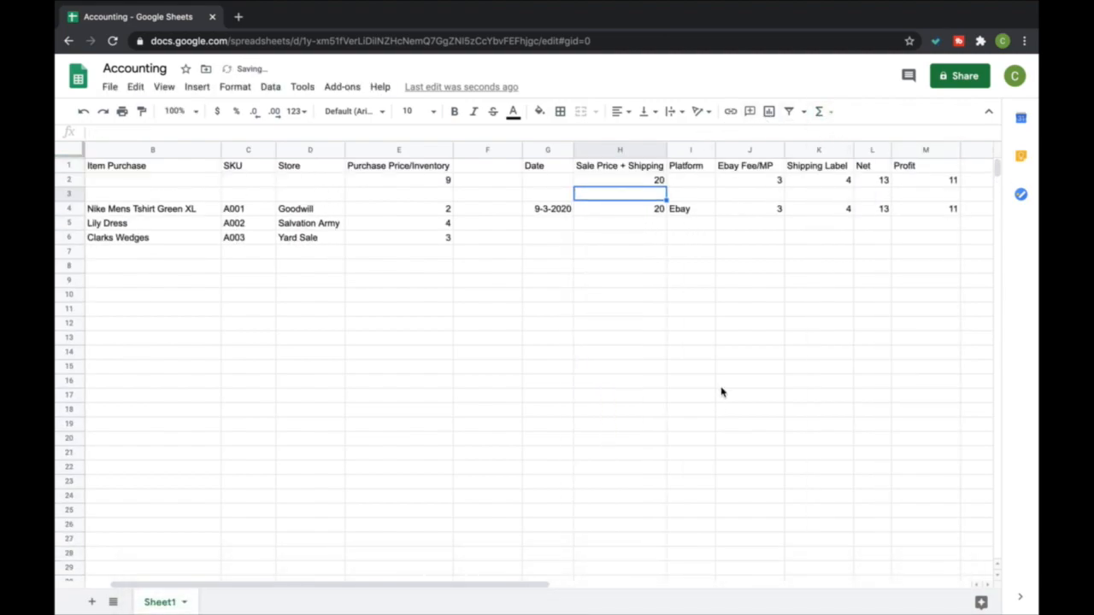
# Fill the profit total cell M2 with bright green
pyautogui.click(913, 169)
pyautogui.click(913, 181)
pyautogui.click(539, 111)
pyautogui.click(606, 177)
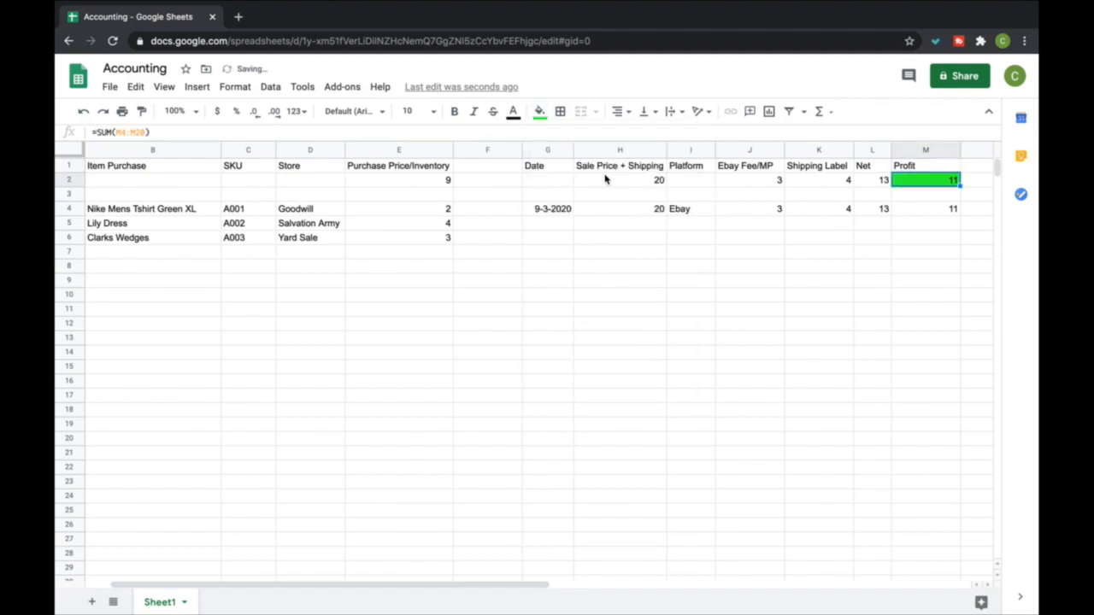
pyautogui.click(787, 287)
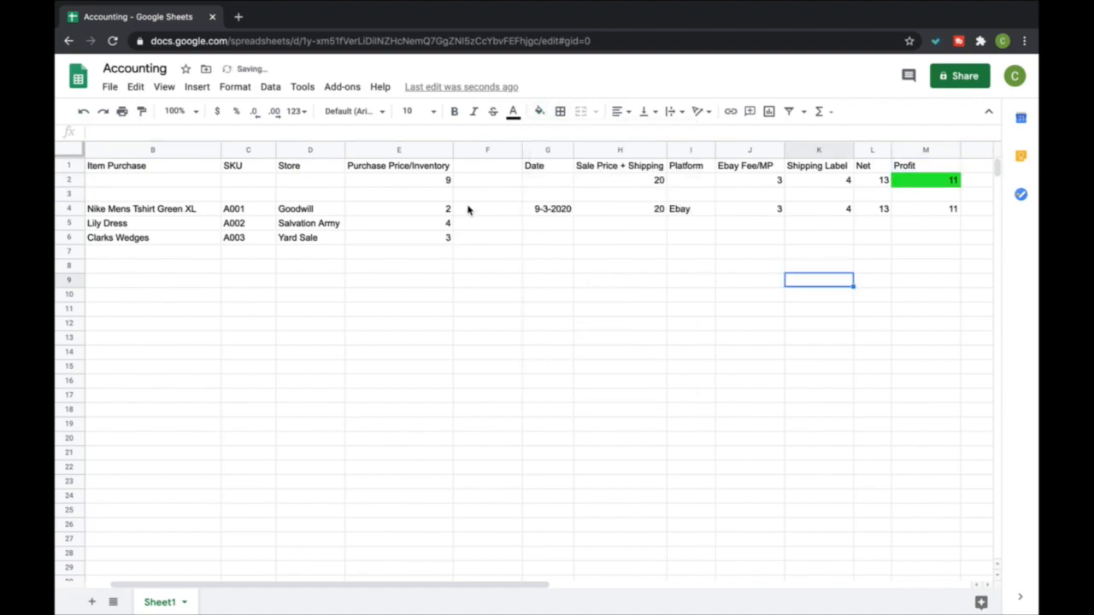
# Add the header Cost Of Goods Sold in F1 and widen column F to fit it
pyautogui.click(483, 164)
pyautogui.write('Cost Of Goods Sold')
pyautogui.press('Return')
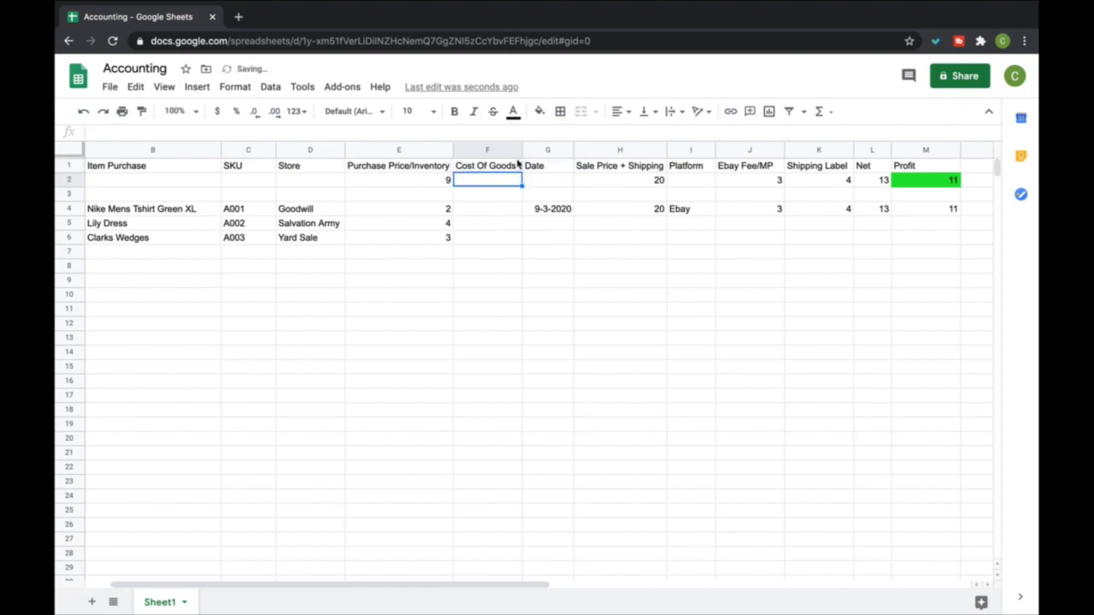
pyautogui.moveTo(522, 165); pyautogui.dragTo(544, 150)
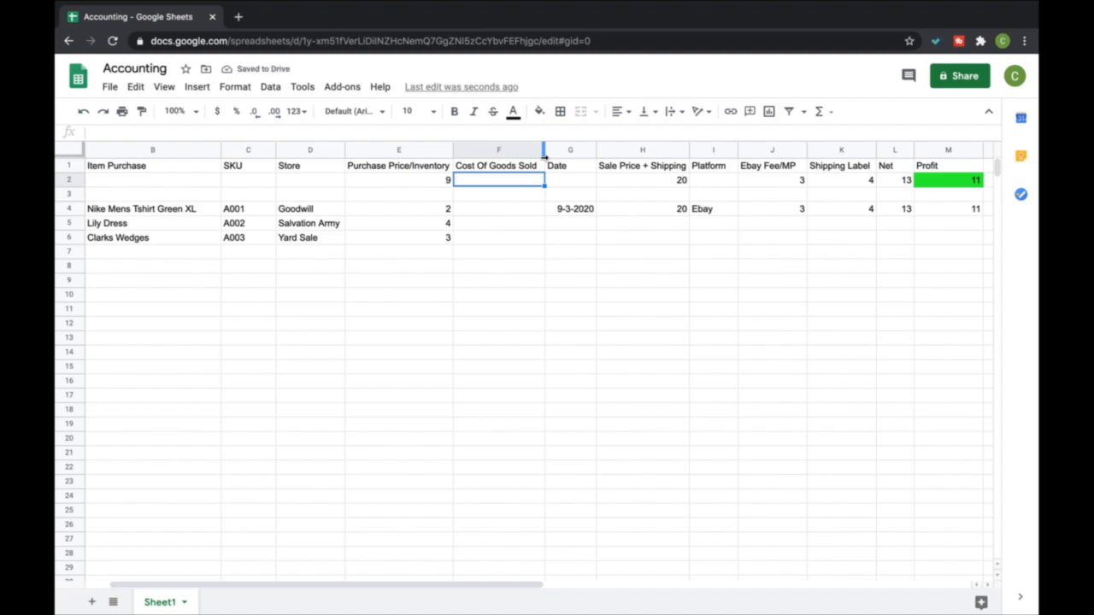
pyautogui.click(447, 182)
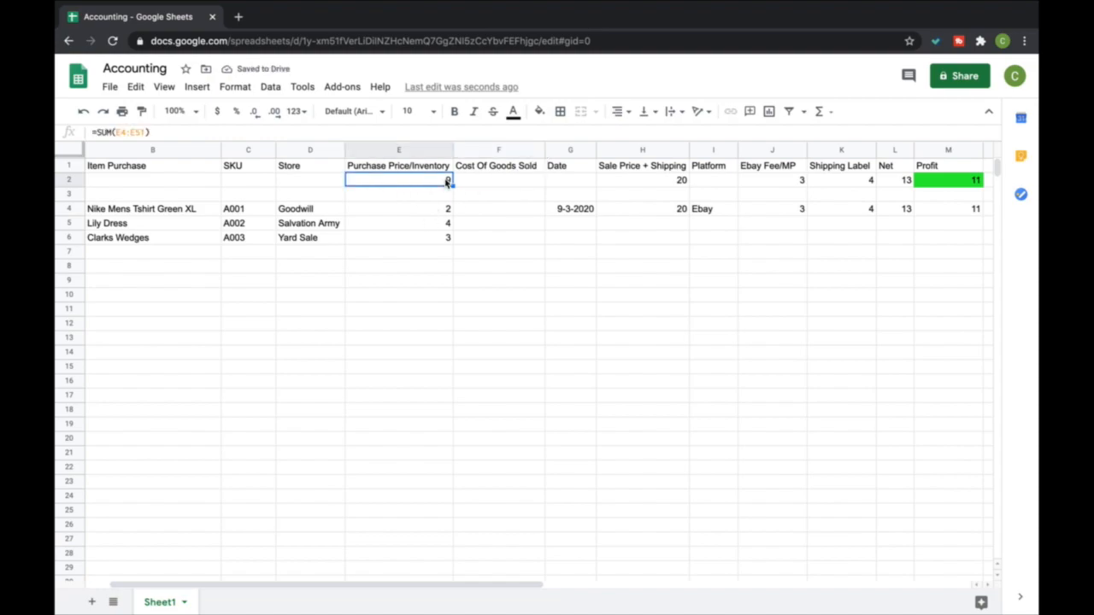
pyautogui.click(402, 211)
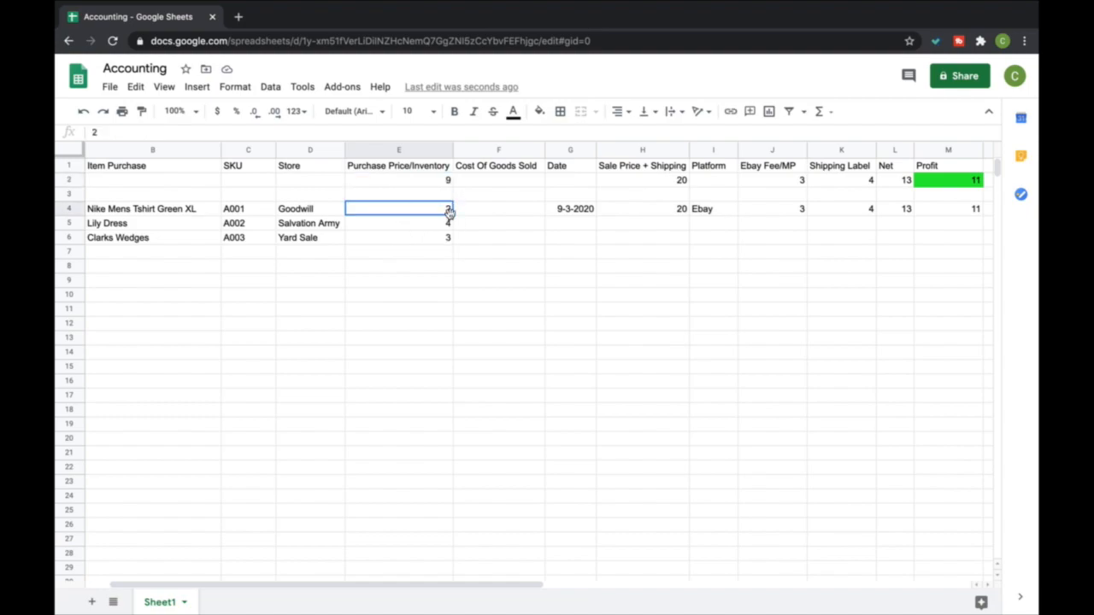
pyautogui.click(476, 182)
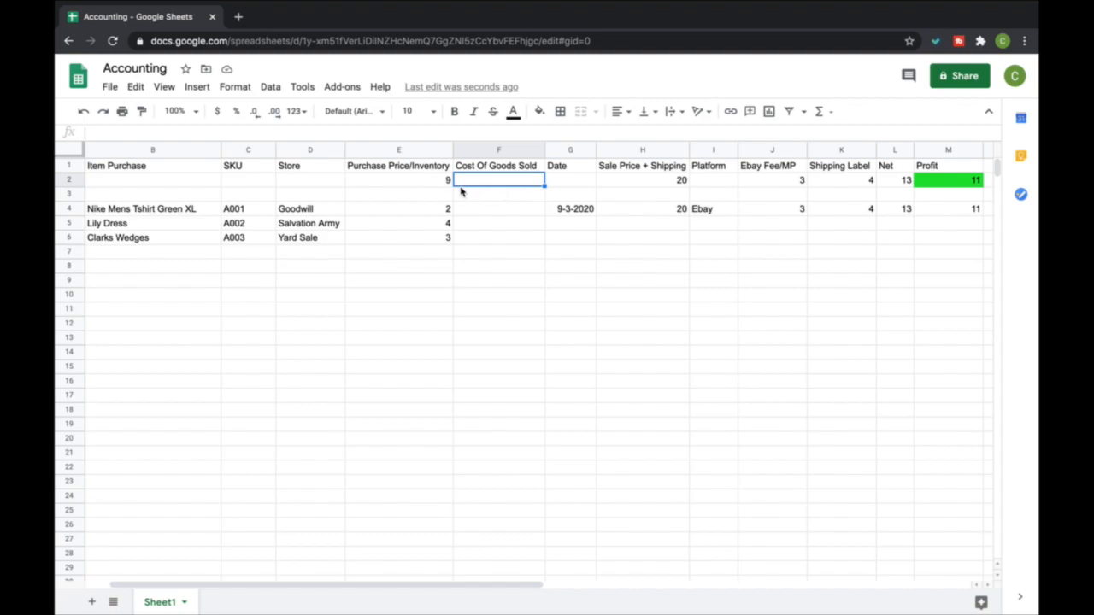
pyautogui.click(414, 214)
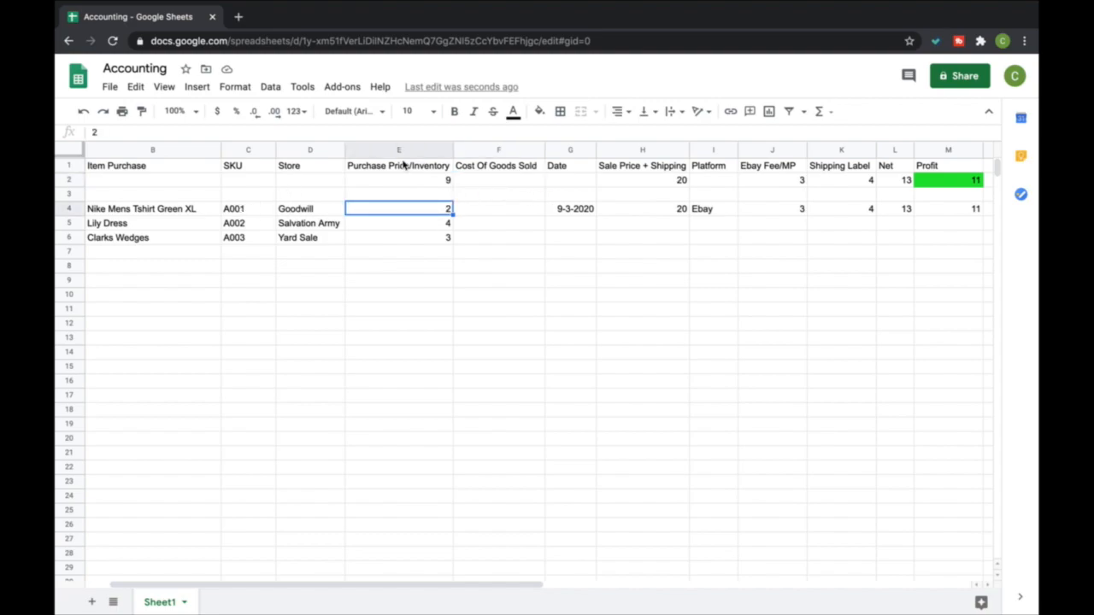
# Insert a column between Cost Of Goods Sold and Date, titled Remaining Inventory Cost and wide enough to show the full header
pyautogui.rightClick(569, 152)
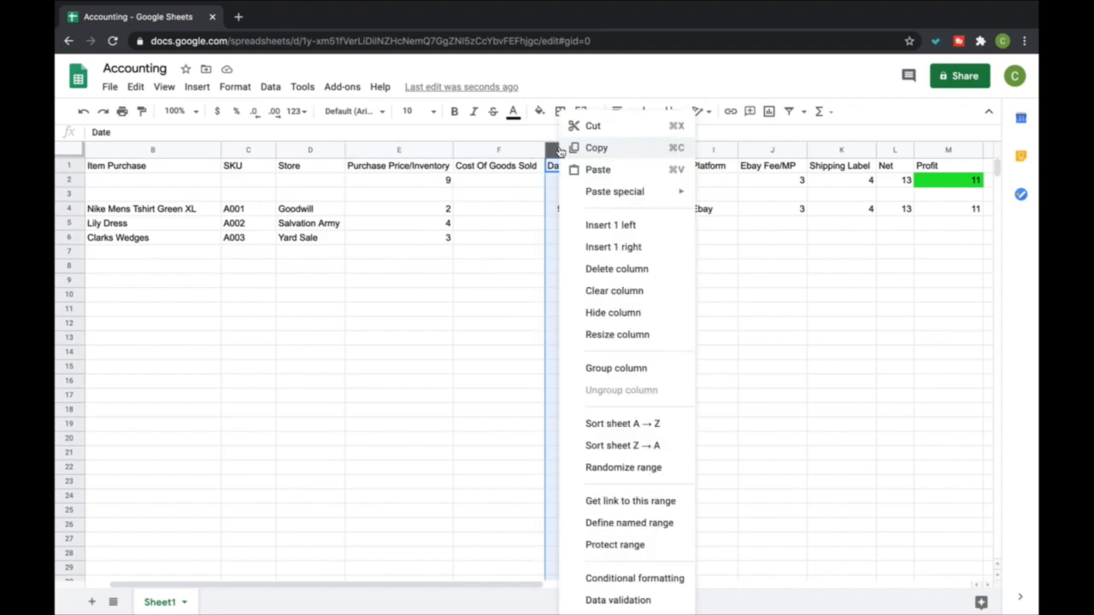
pyautogui.click(608, 224)
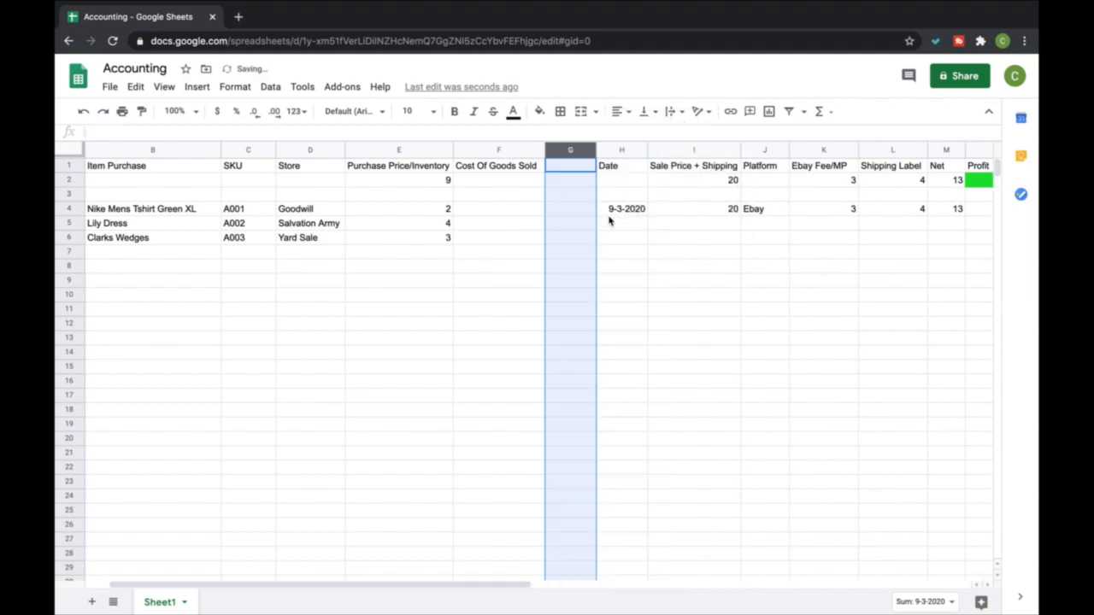
pyautogui.click(571, 166)
pyautogui.write('Remaining Inventory Cost')
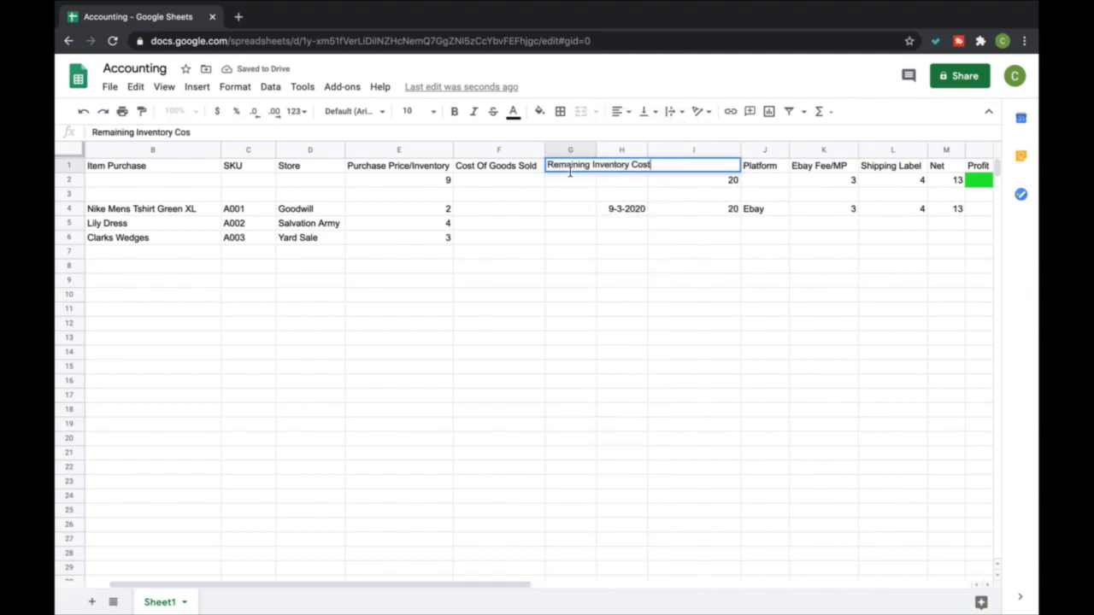
pyautogui.press('Return')
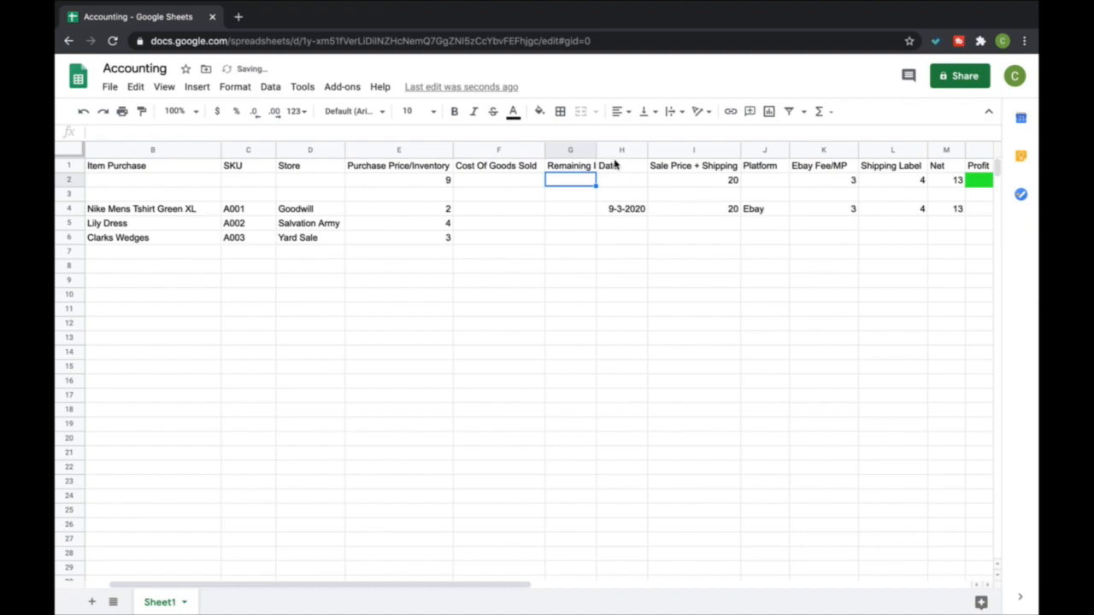
pyautogui.moveTo(597, 150); pyautogui.dragTo(664, 152)
# Insert a SUM formula in G2 that subtracts the Cost Of Goods Sold total F2 from the purchase total E2
pyautogui.click(428, 180)
pyautogui.click(488, 179)
pyautogui.click(446, 212)
pyautogui.click(570, 182)
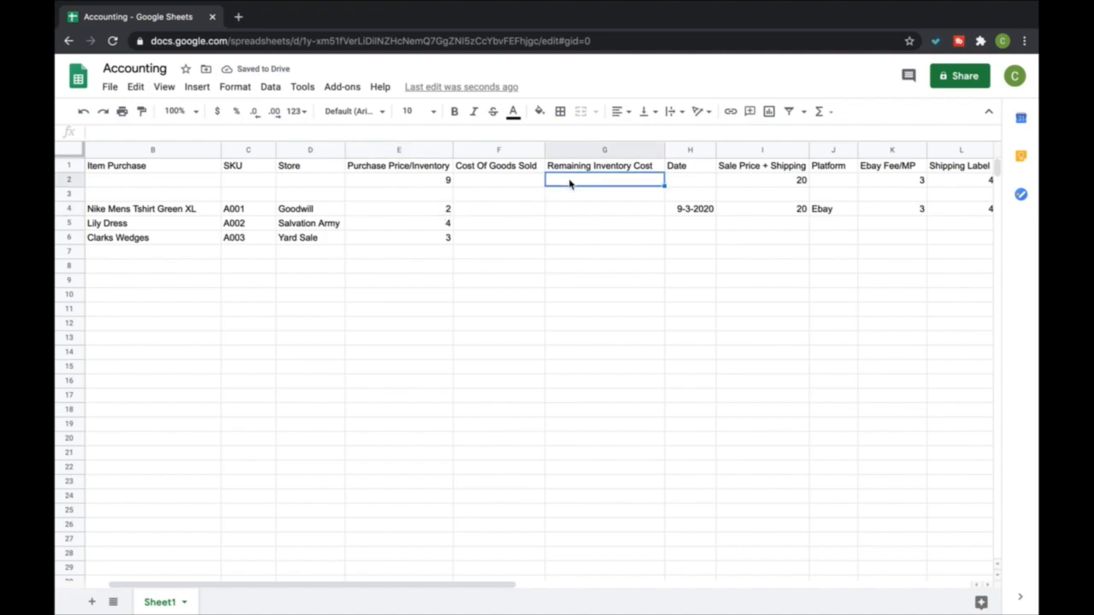
pyautogui.click(829, 112)
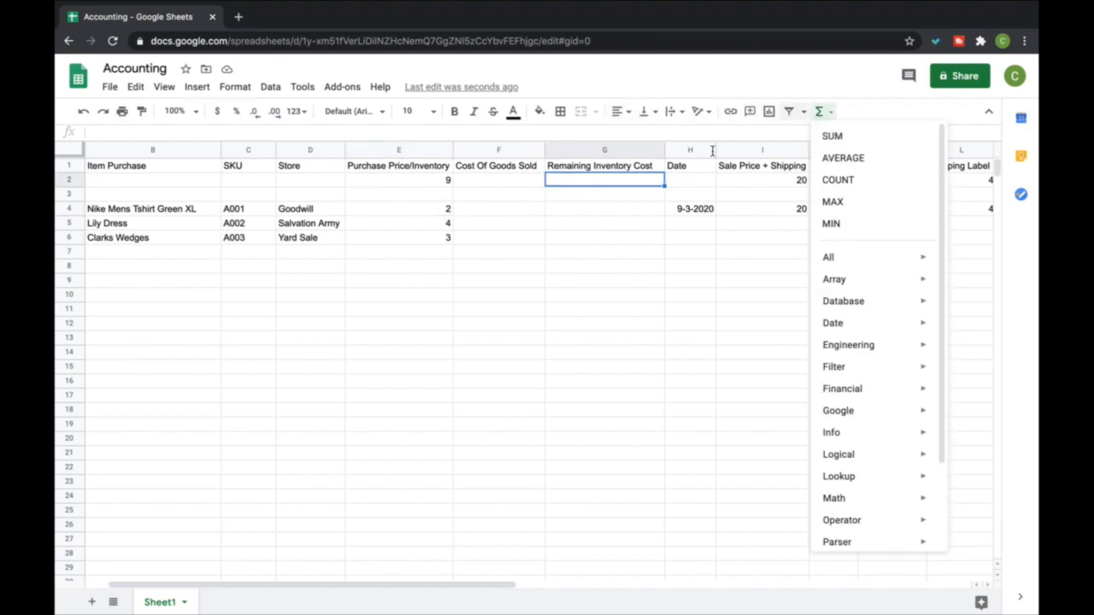
pyautogui.click(442, 184)
pyautogui.write('-')
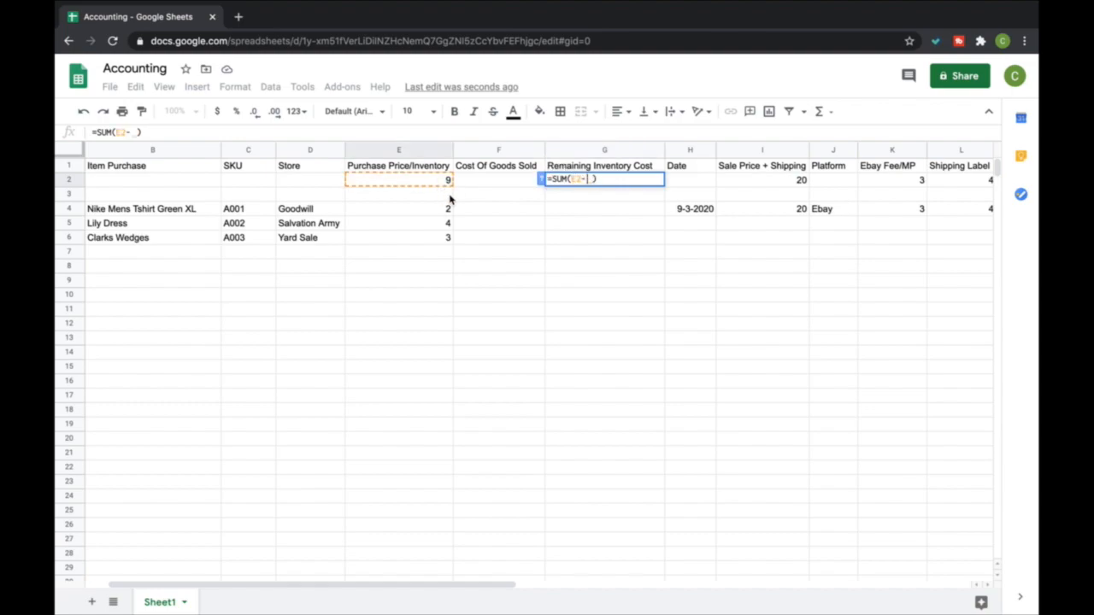
pyautogui.press('Return')
# Enter 2 as the Cost Of Goods Sold total in F2
pyautogui.click(500, 183)
pyautogui.write('2')
pyautogui.press('Return')
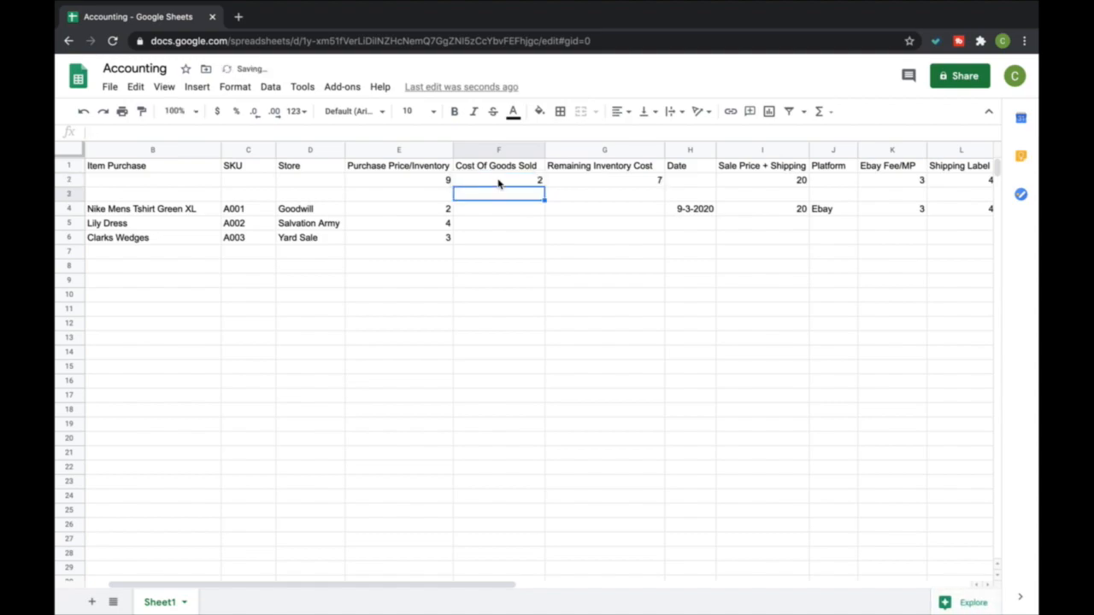
pyautogui.click(380, 210)
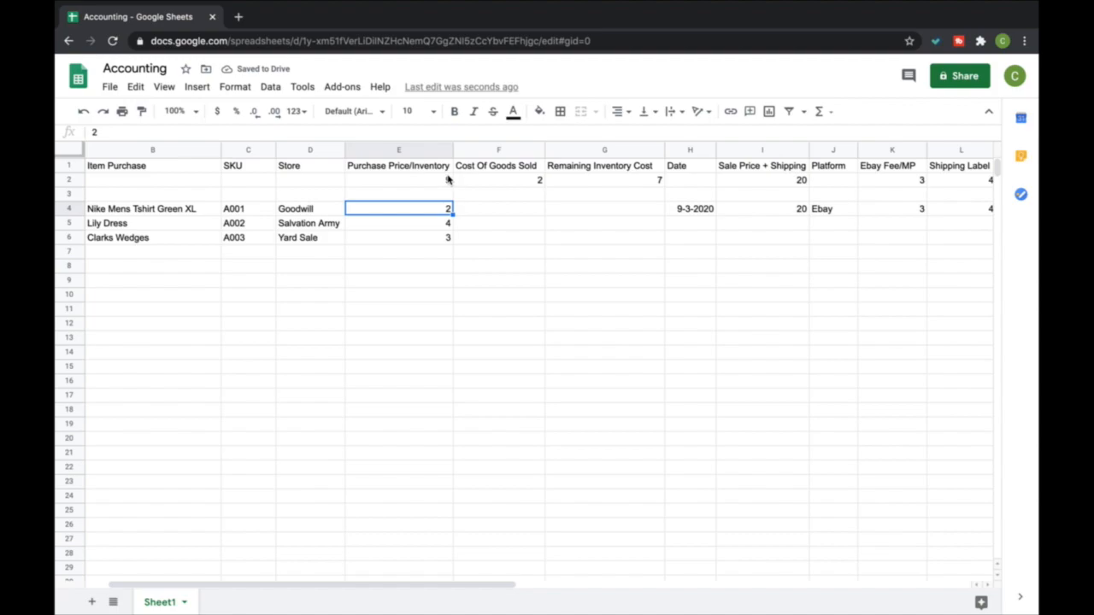
pyautogui.click(449, 180)
pyautogui.click(580, 185)
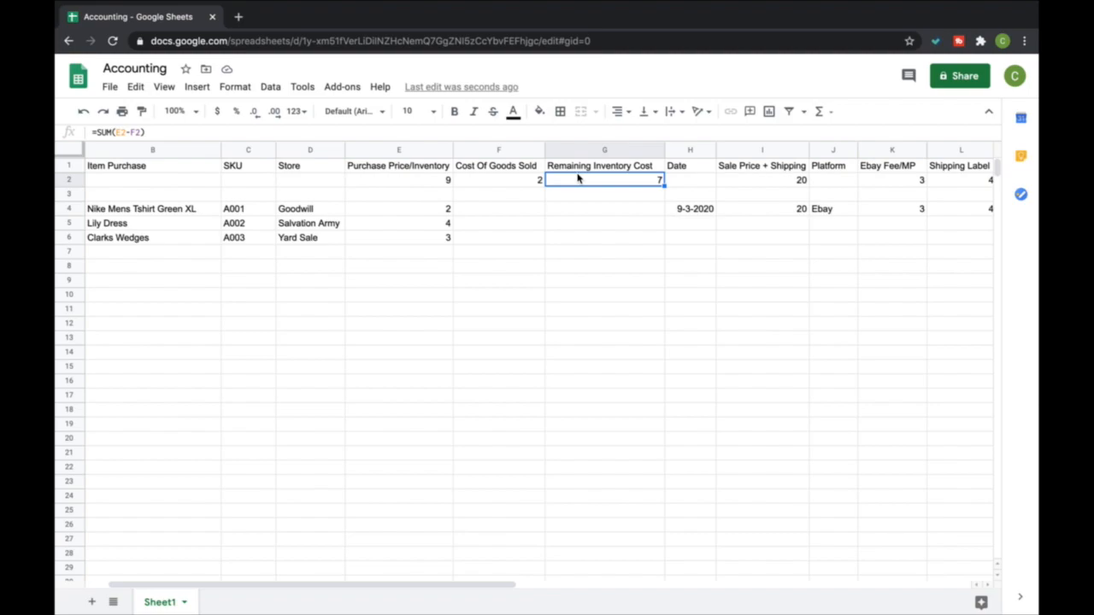
pyautogui.click(510, 182)
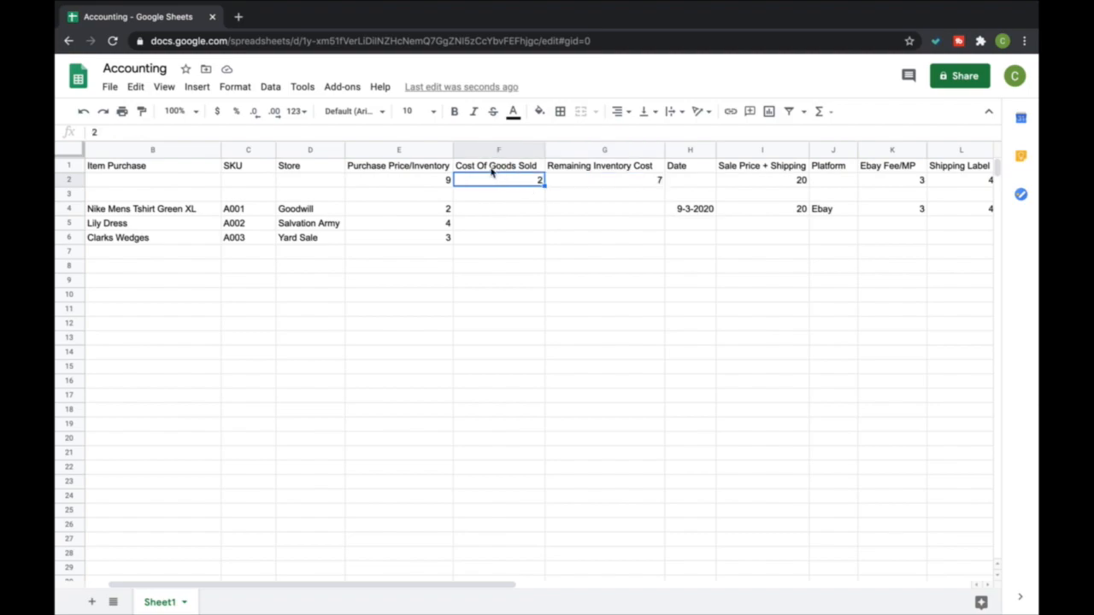
# Enter 2 as the Cost Of Goods Sold for the Nike Mens Tshirt in F4
pyautogui.click(461, 207)
pyautogui.click(368, 212)
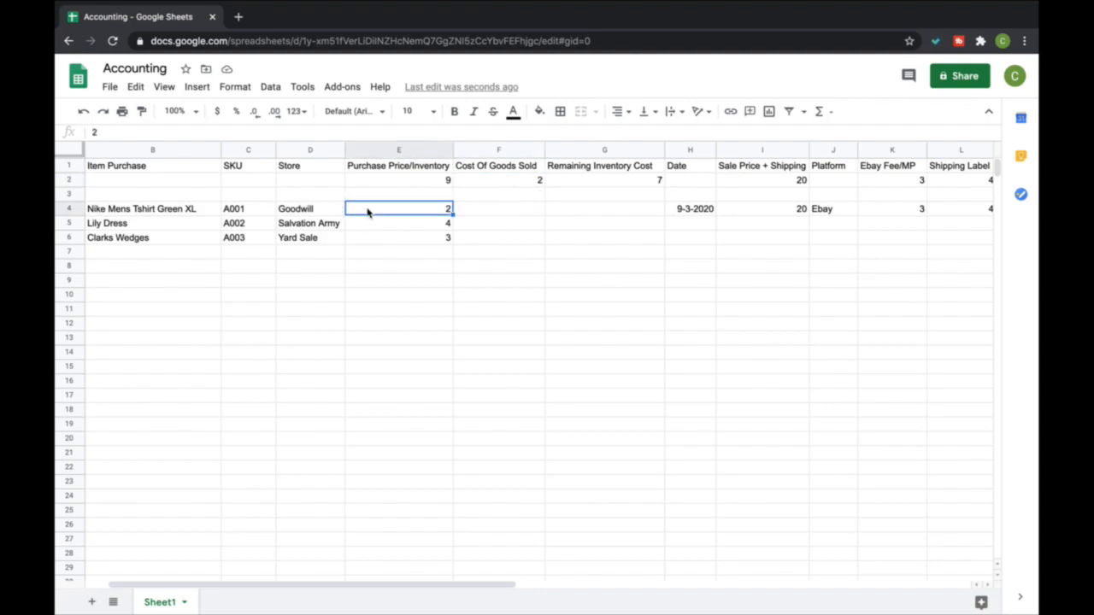
pyautogui.click(501, 213)
pyautogui.write('2')
pyautogui.press('Return')
# Insert a SUM formula in G4 that subtracts the cost of goods sold F4 from the purchase price E4
pyautogui.press('Up')
pyautogui.press('Left')
pyautogui.press('Right')
pyautogui.press('Up')
pyautogui.press('Left')
pyautogui.press('Right')
pyautogui.press('Up')
pyautogui.press('Down')
pyautogui.press('Down')
pyautogui.press('Right')
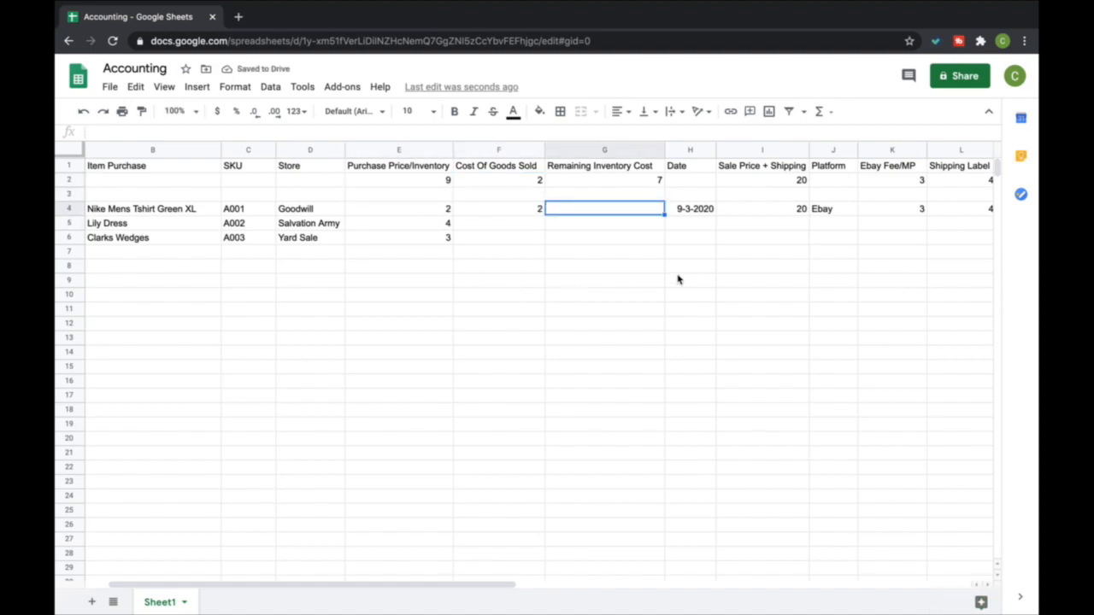
pyautogui.click(823, 112)
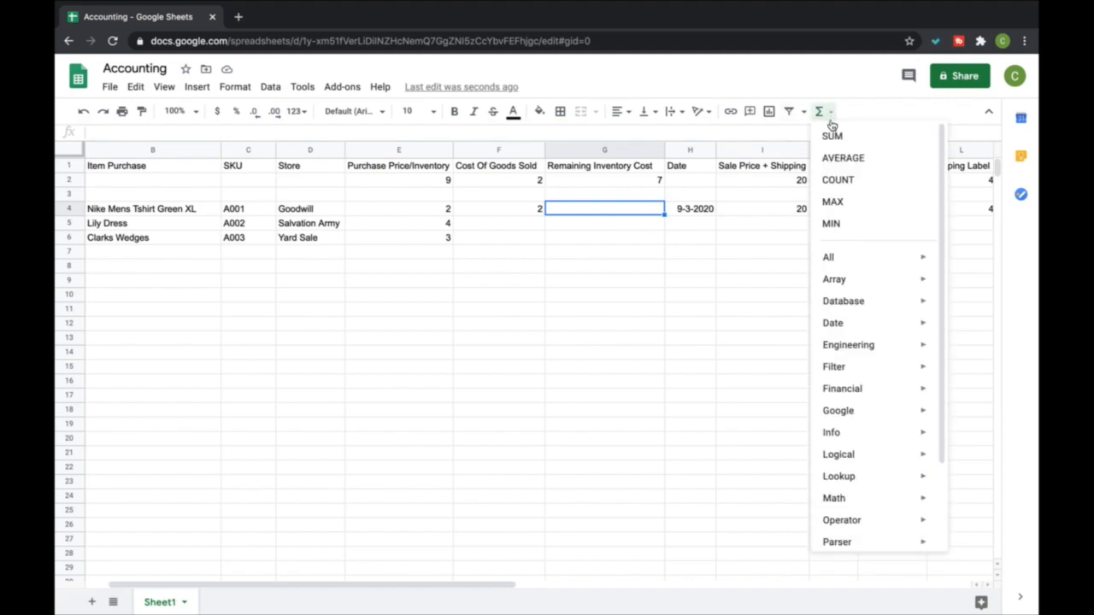
pyautogui.click(833, 135)
pyautogui.click(418, 200)
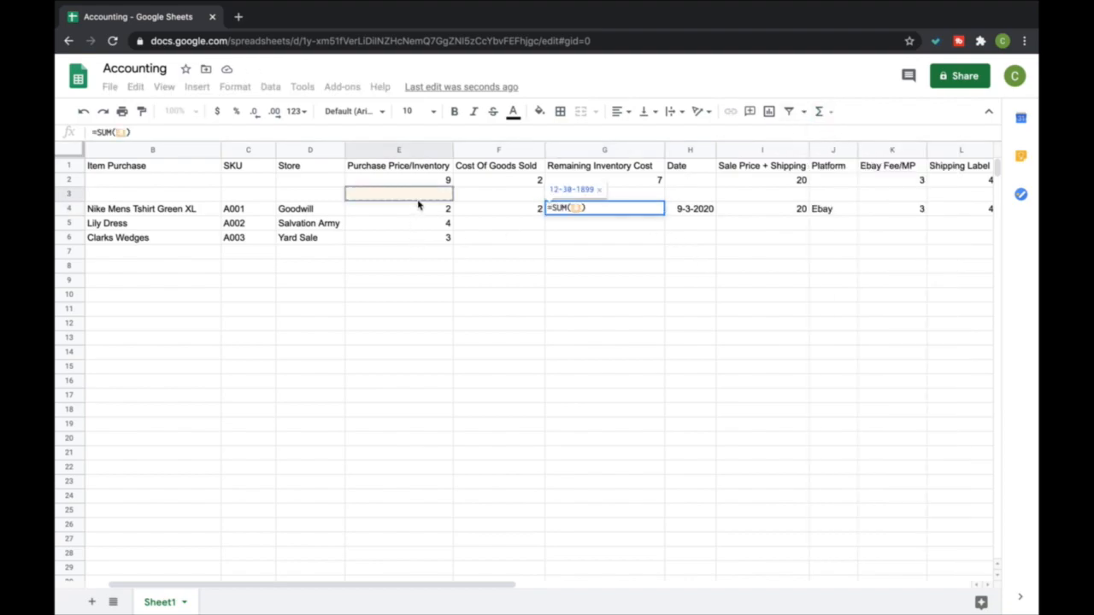
pyautogui.click(421, 208)
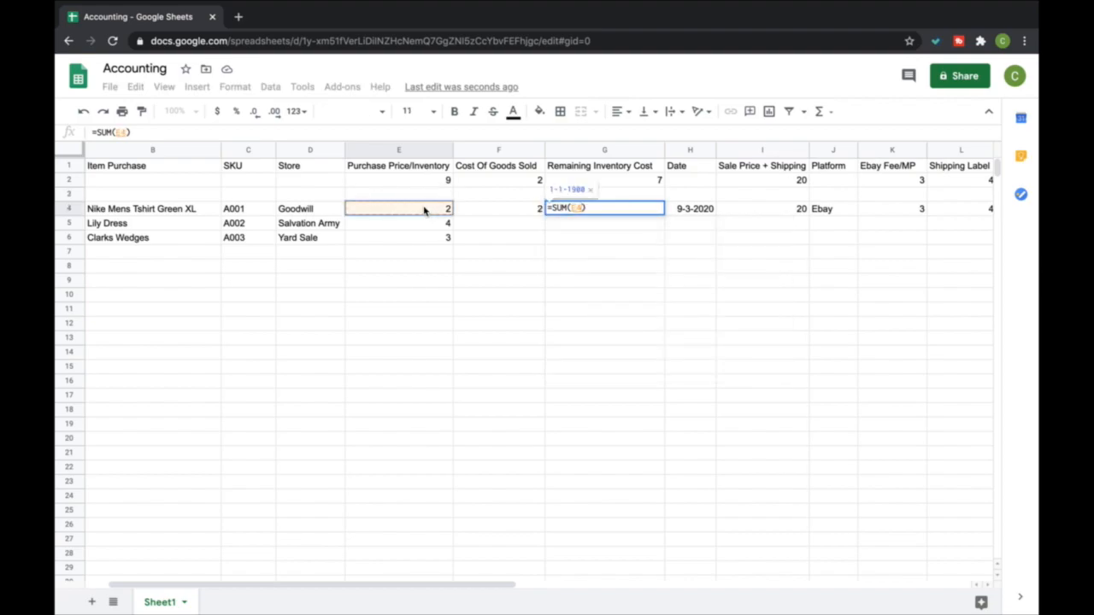
pyautogui.write('-')
pyautogui.click(472, 209)
pyautogui.press('Return')
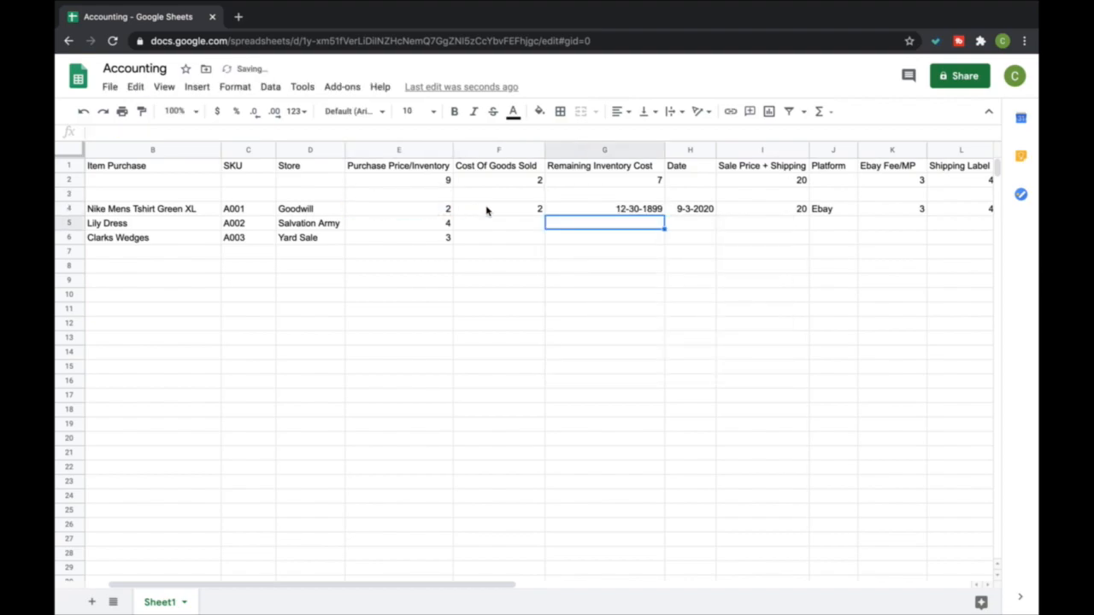
# Format the Remaining Inventory Cost cell G4 as a number without decimal places
pyautogui.click(564, 210)
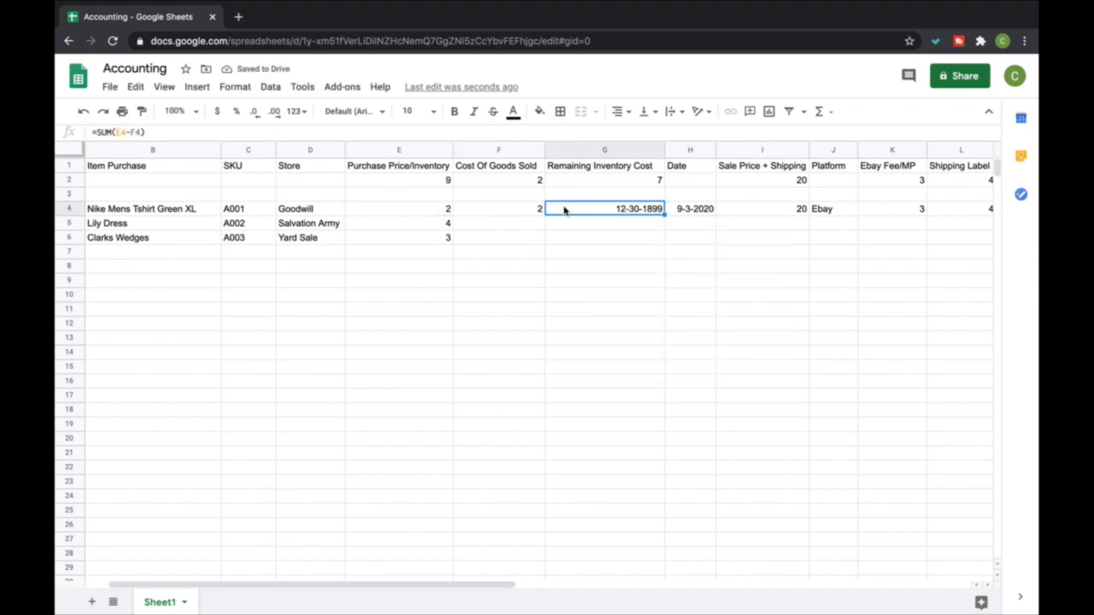
pyautogui.click(235, 88)
pyautogui.moveTo(286, 146)
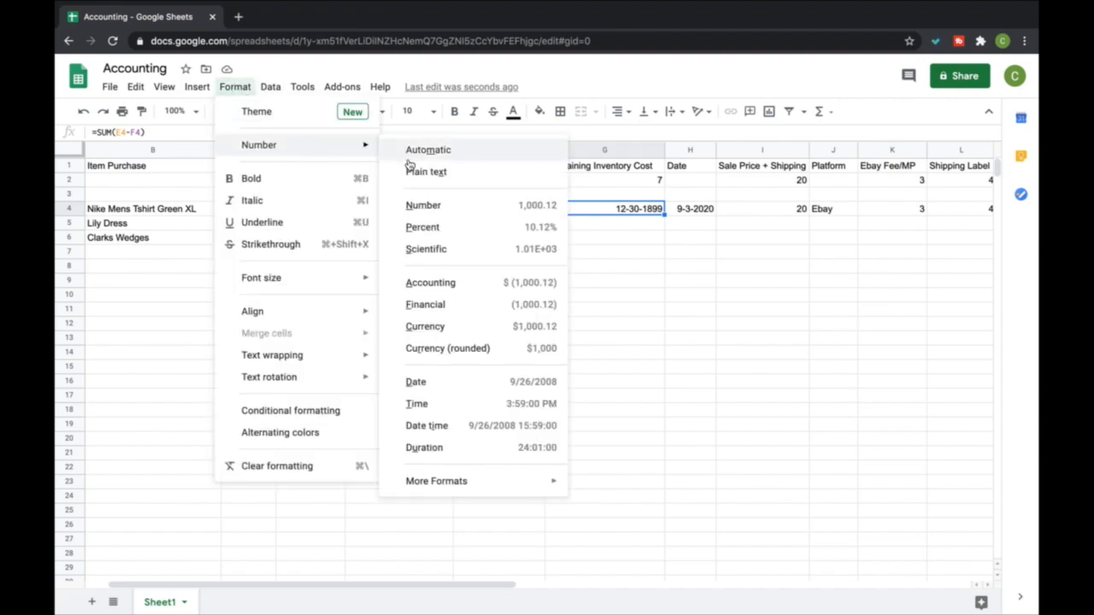
pyautogui.click(424, 205)
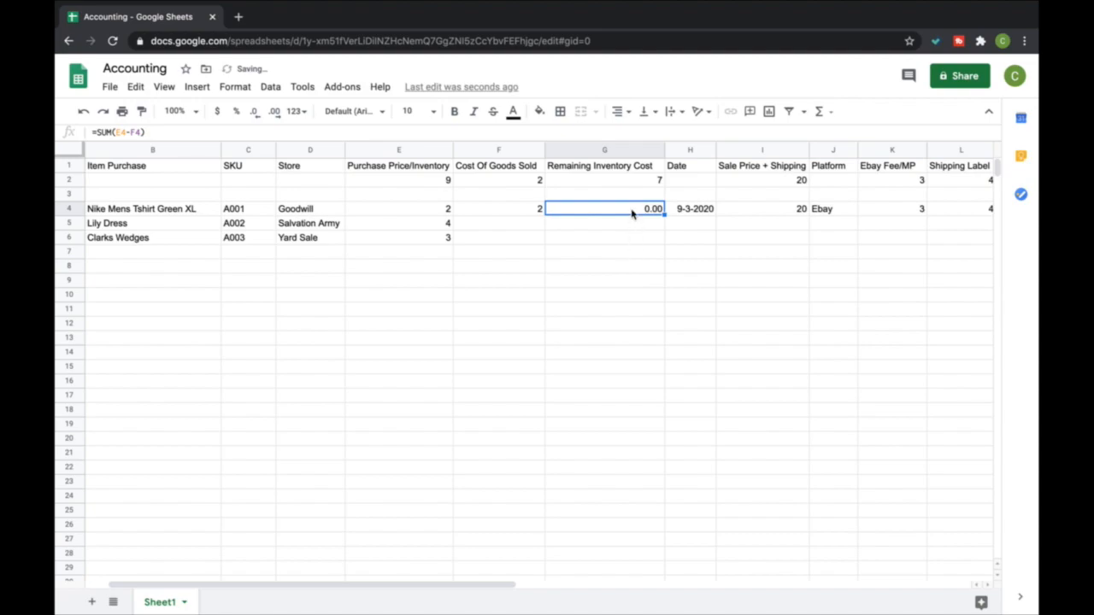
pyautogui.click(255, 113)
pyautogui.click(255, 113)
pyautogui.click(606, 240)
pyautogui.click(621, 208)
# Check the purchase price, cost of goods sold and remaining inventory cost cells in rows 2 and 4
pyautogui.click(436, 208)
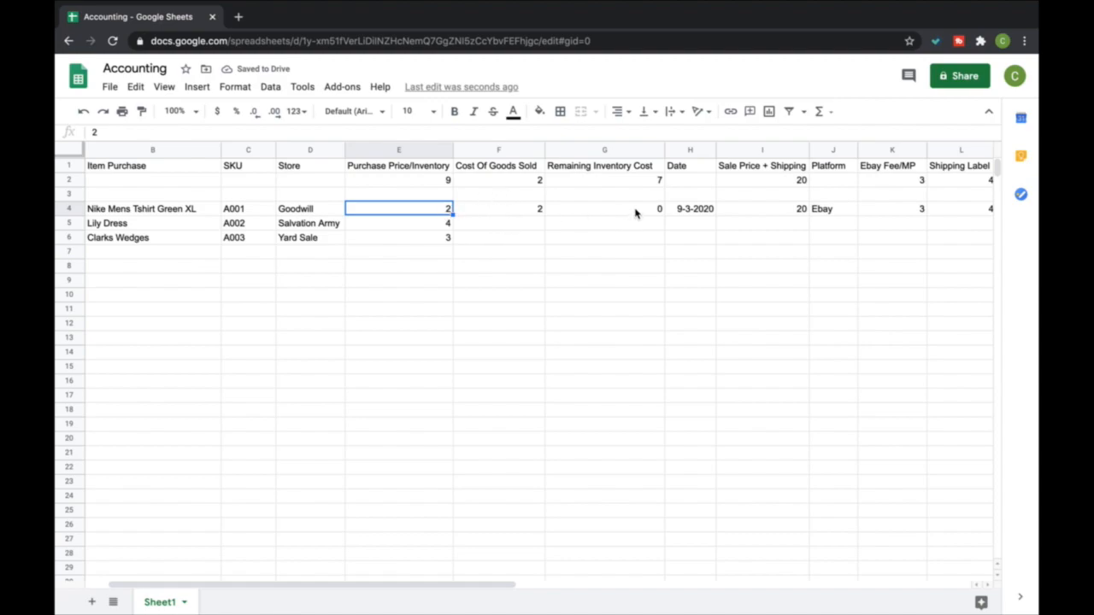
pyautogui.click(637, 213)
pyautogui.click(447, 181)
pyautogui.click(509, 180)
pyautogui.click(622, 180)
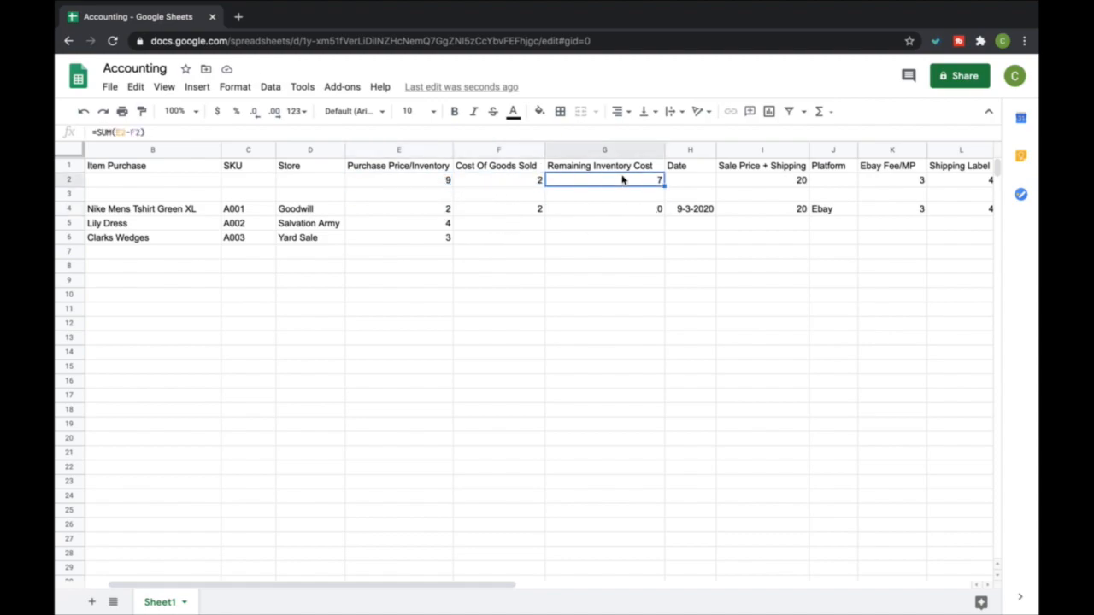
pyautogui.click(527, 181)
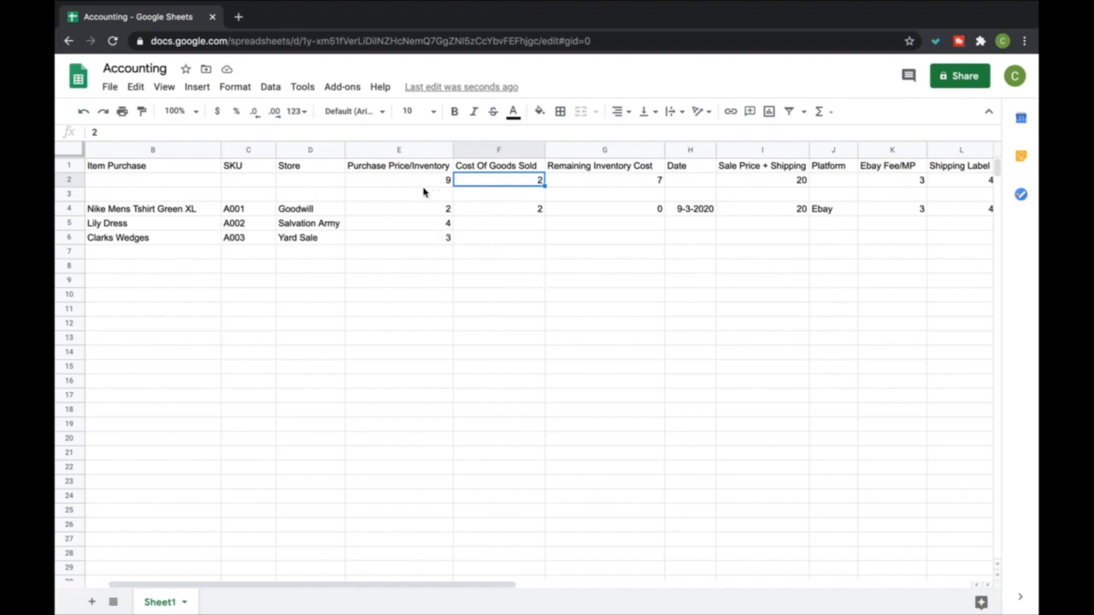
pyautogui.click(504, 212)
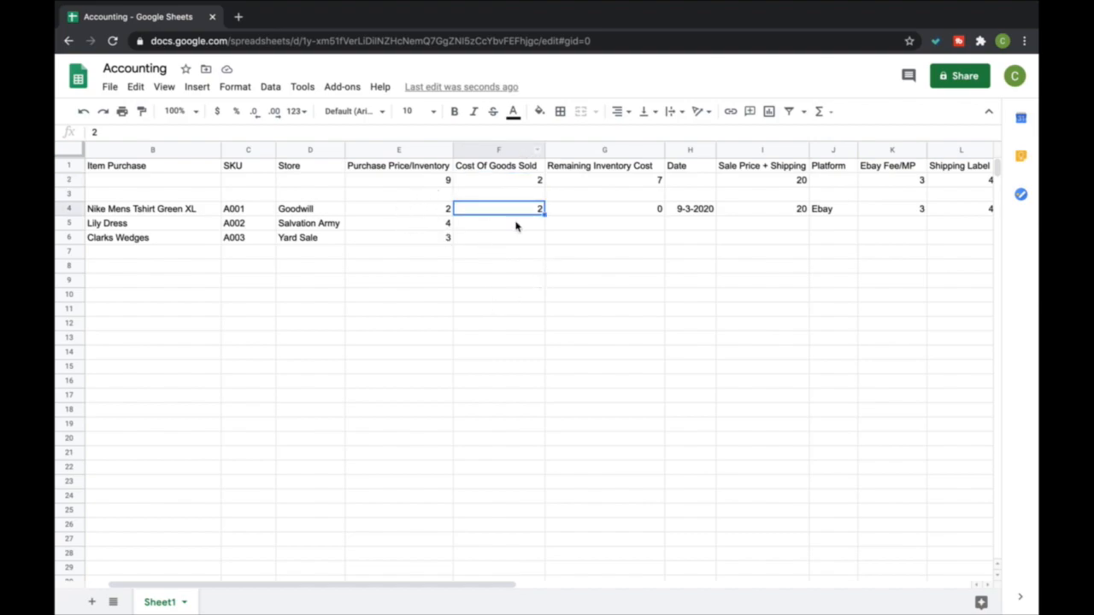
# Fill the G4 formula down the Remaining Inventory Cost column to row 54
pyautogui.click(623, 213)
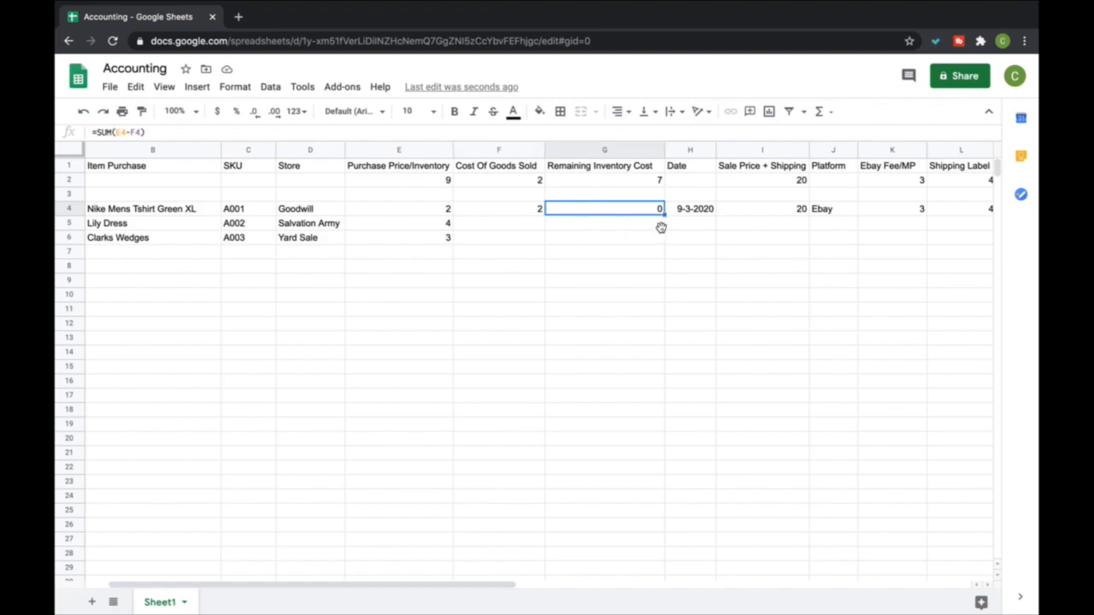
pyautogui.moveTo(665, 223); pyautogui.dragTo(659, 594)
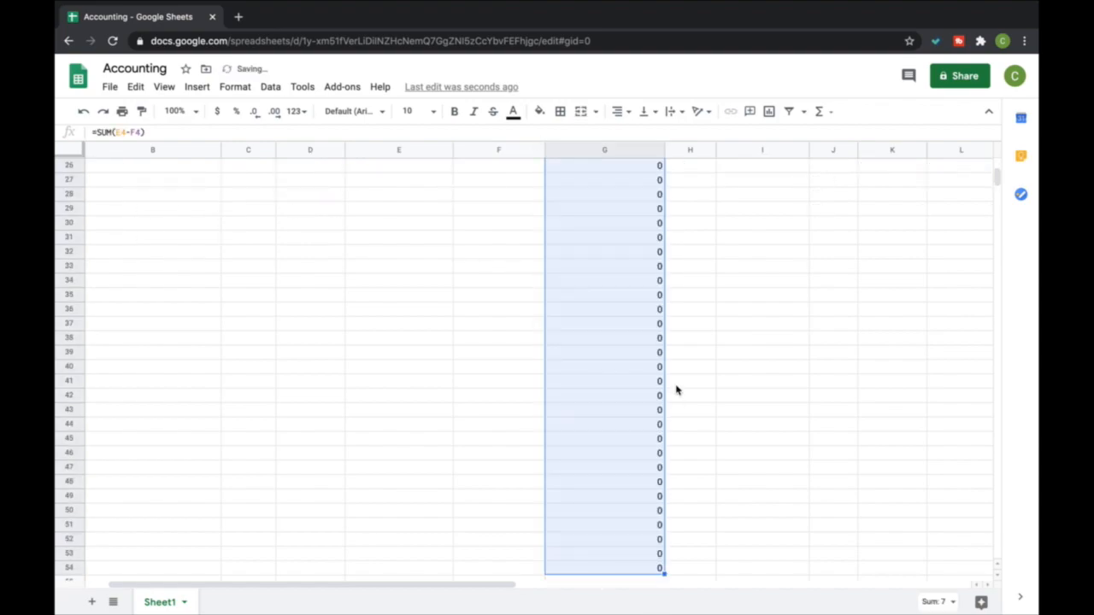
pyautogui.scroll(8, 676, 390)
pyautogui.click(531, 270)
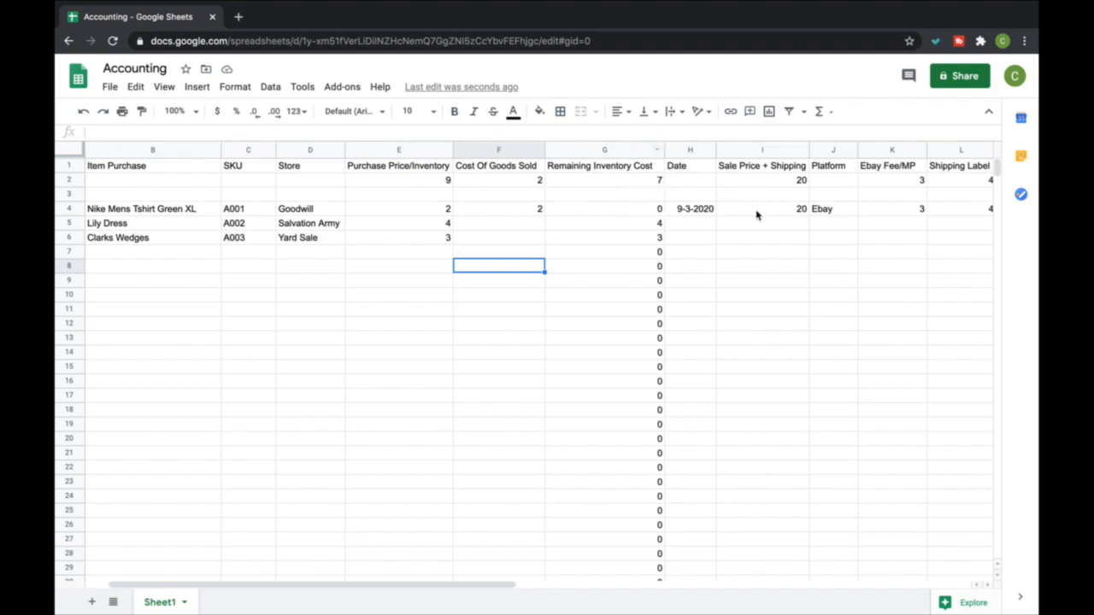
# Start an expense section with the headers Date in Q1 and Name of Expense in R1
pyautogui.hscroll(3, 757, 215)
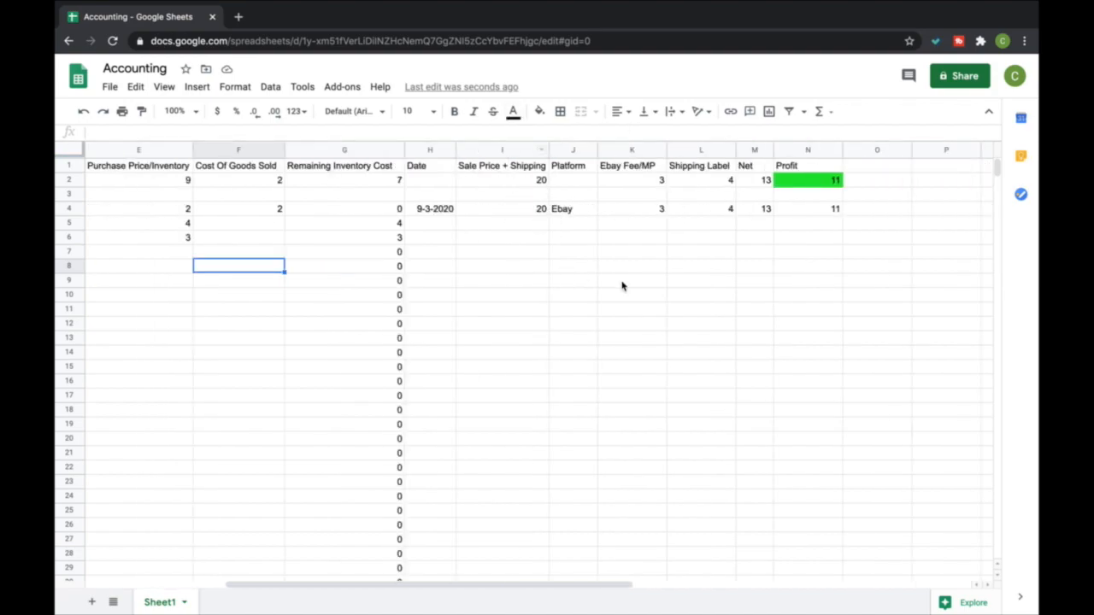
pyautogui.hscroll(1, 617, 286)
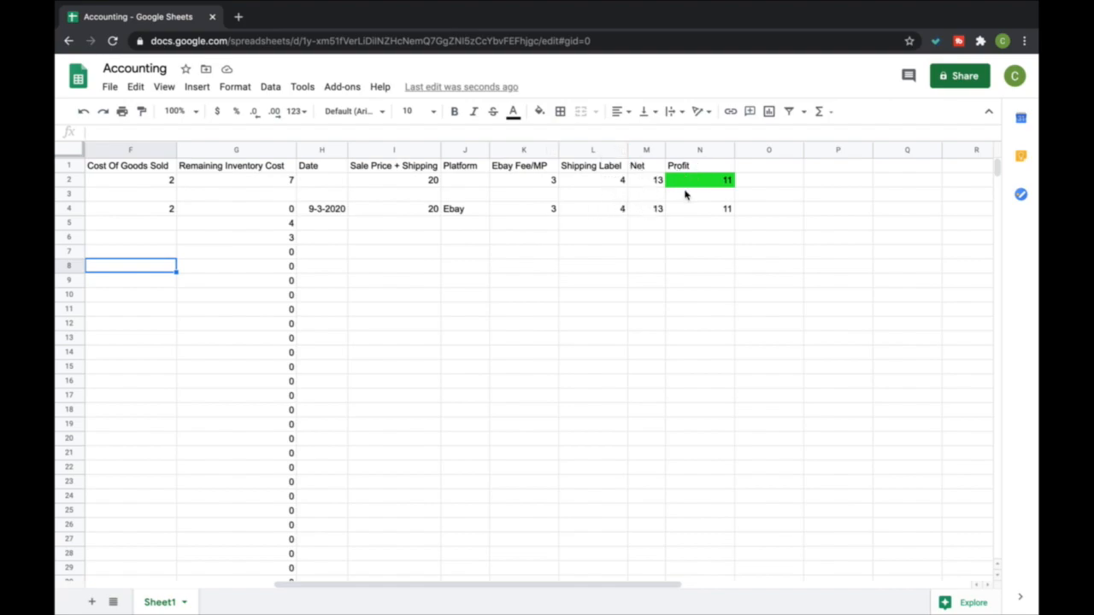
pyautogui.hscroll(2, 684, 195)
pyautogui.click(647, 166)
pyautogui.click(687, 168)
pyautogui.write('Date')
pyautogui.press('Return')
pyautogui.press('Right')
pyautogui.press('Up')
pyautogui.write('Name of Expense')
pyautogui.press('Return')
# Add the headers Category of Expense in S1 and Amount Spent in T1
pyautogui.press('Right')
pyautogui.press('Up')
pyautogui.write('V')
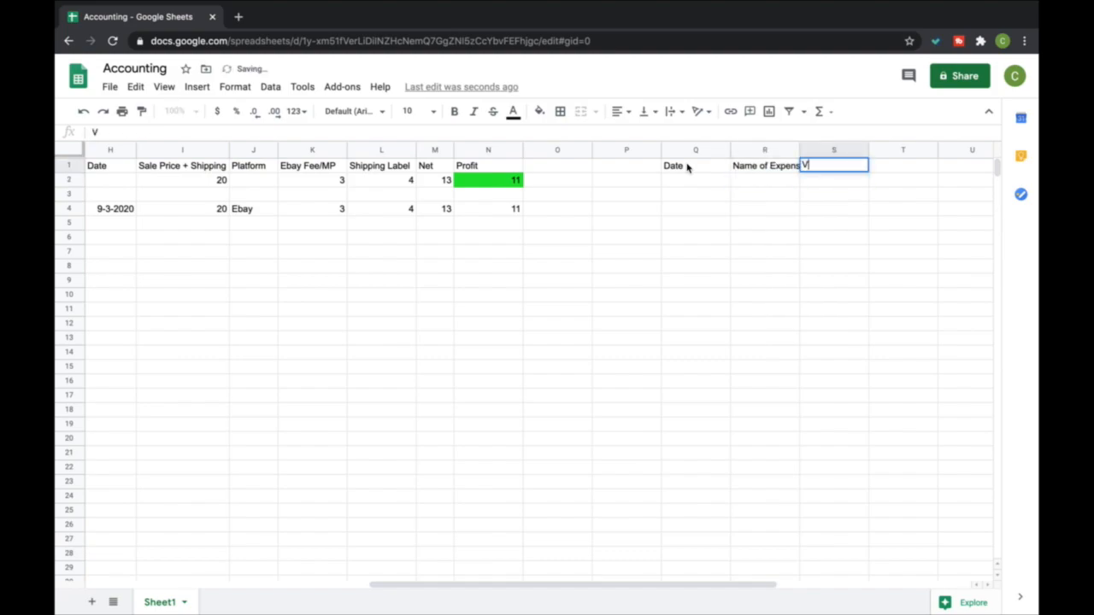
pyautogui.write('Category')
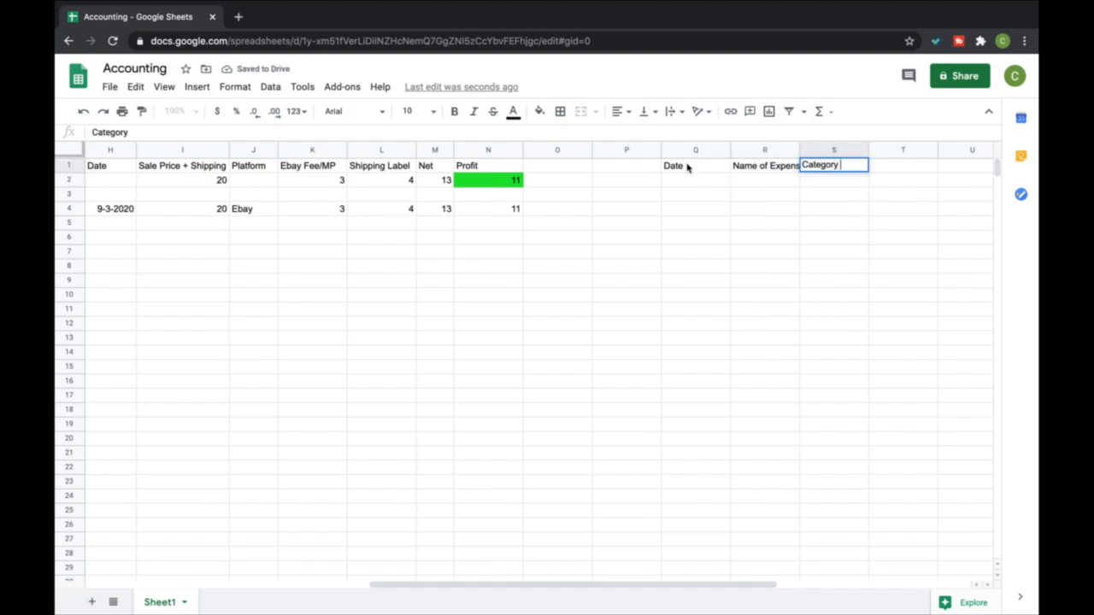
pyautogui.write(' of Expense')
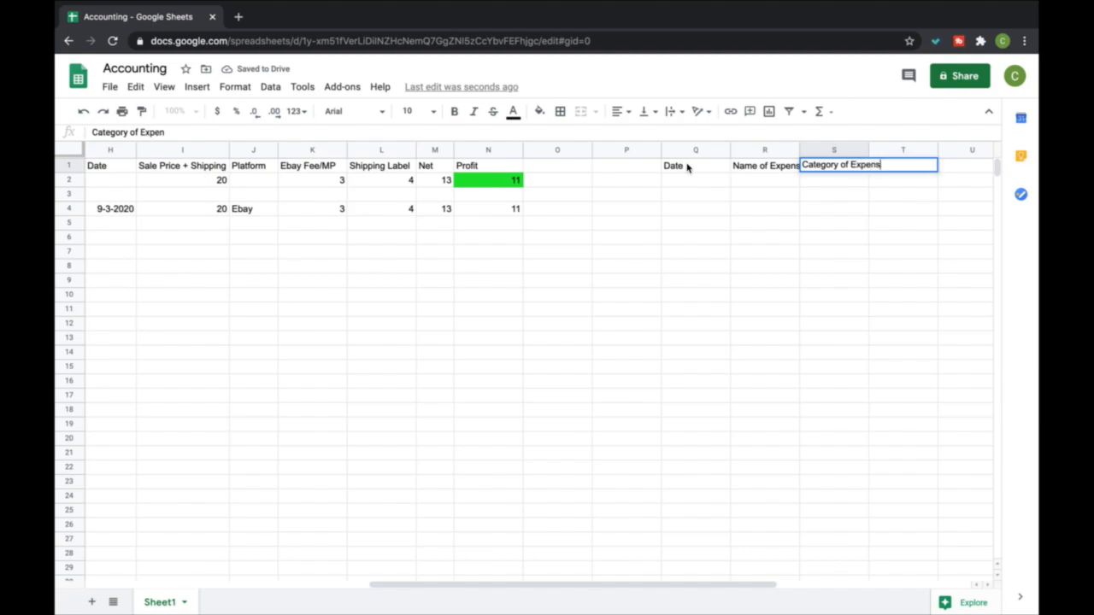
pyautogui.press('Return')
pyautogui.press('Right')
pyautogui.press('Up')
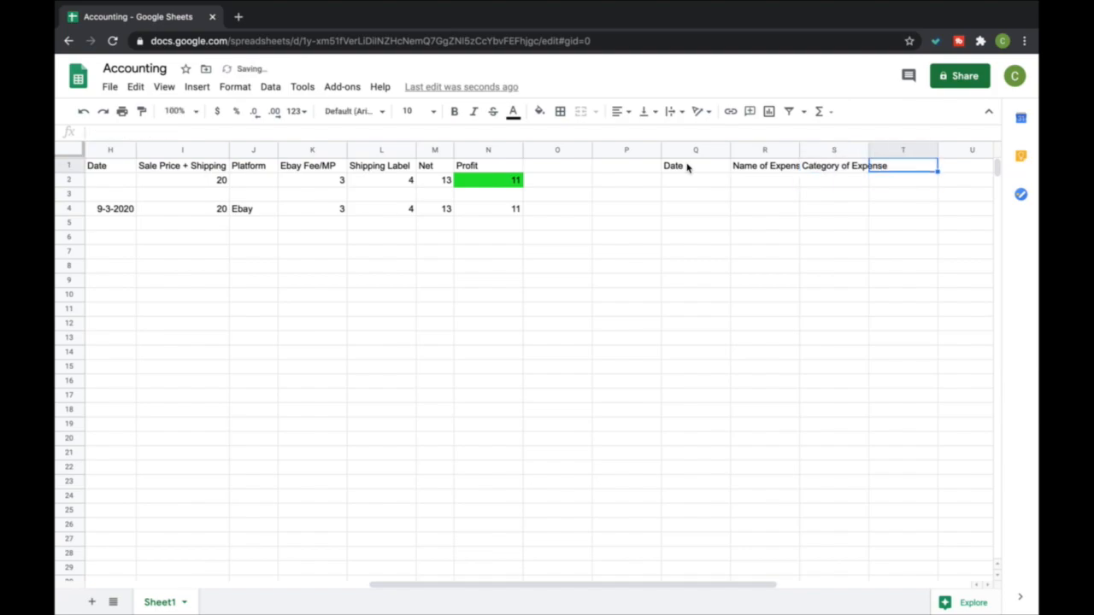
pyautogui.write('S')
pyautogui.press('BackSpace')
pyautogui.write('Amount Spen')
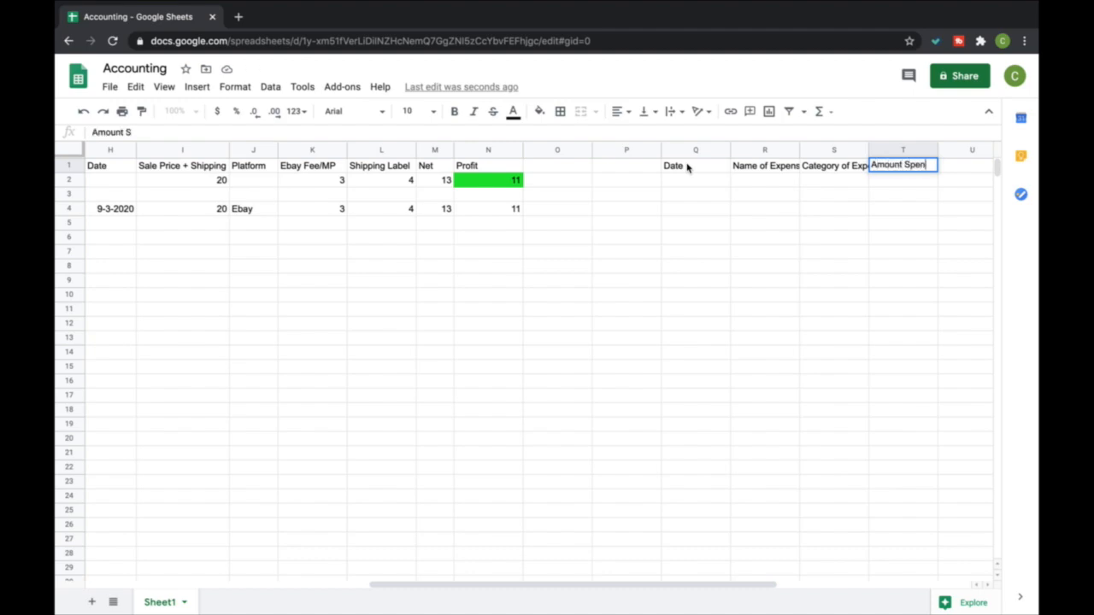
pyautogui.write('t')
pyautogui.press('Return')
# Enter the first expense's date 9-1-2020 in Q4 and its name Bubble Wrap in R4
pyautogui.press('Left')
pyautogui.press('Left')
pyautogui.press('Left')
pyautogui.press('Left')
pyautogui.press('Down')
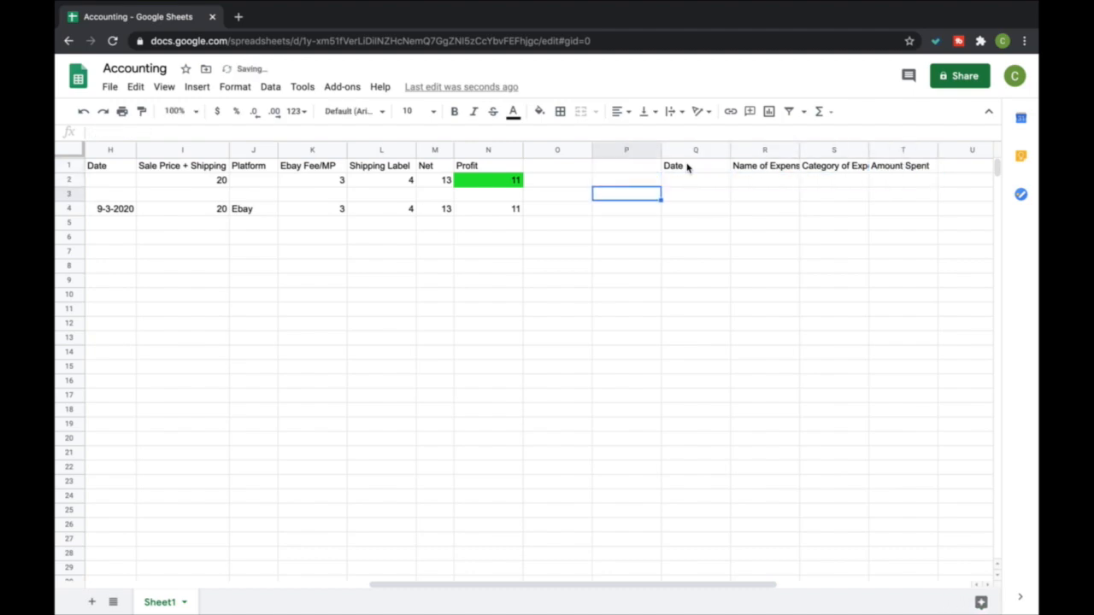
pyautogui.press('Right')
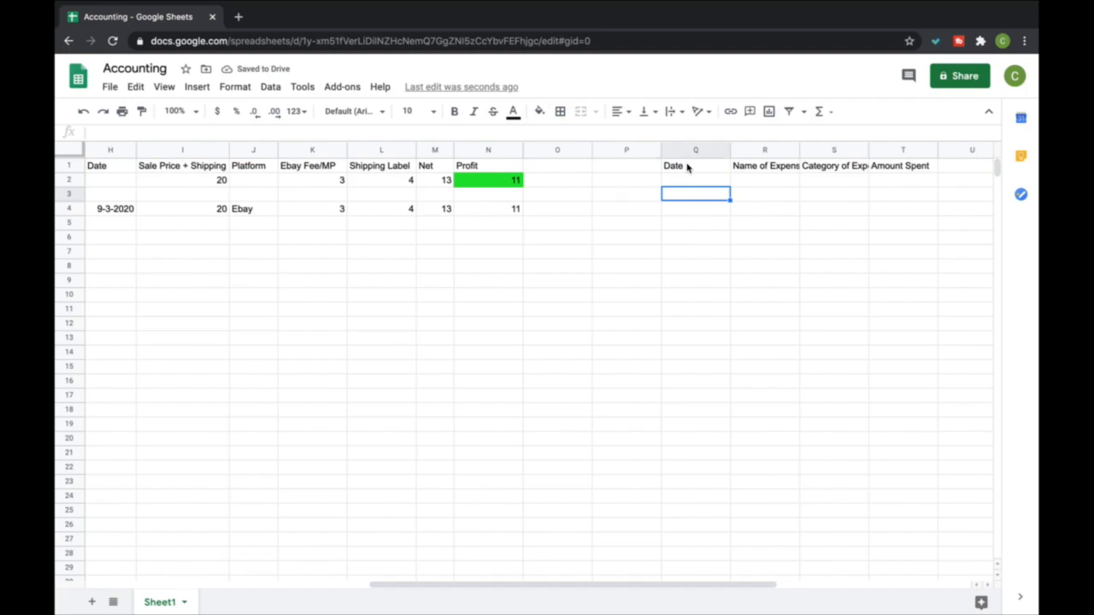
pyautogui.press('Down')
pyautogui.write('9-1-2020')
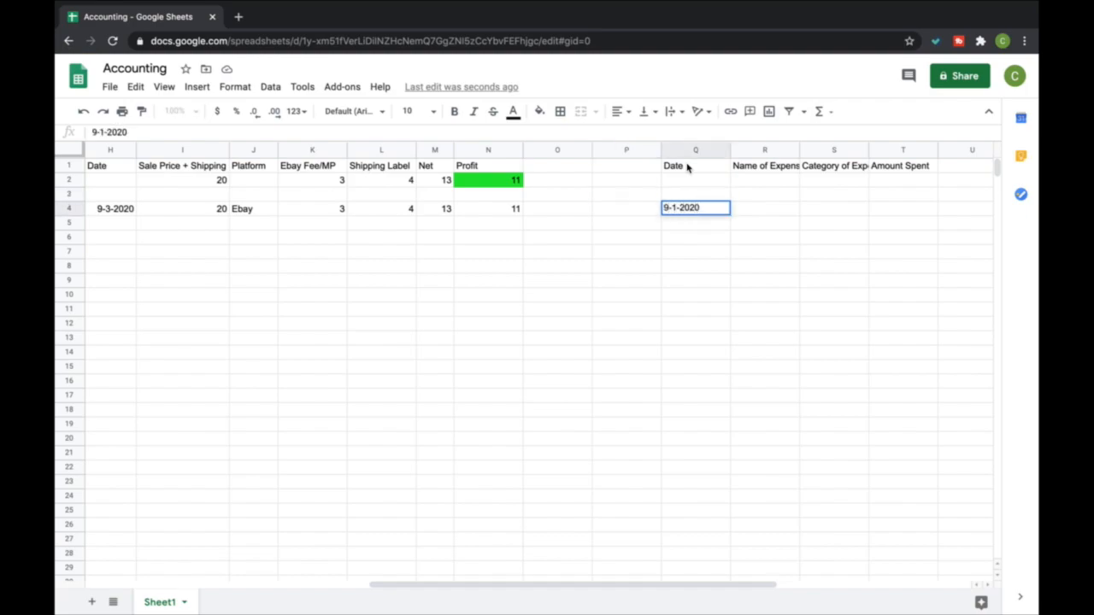
pyautogui.press('Tab')
pyautogui.write('Bubble Wrap')
pyautogui.press('Return')
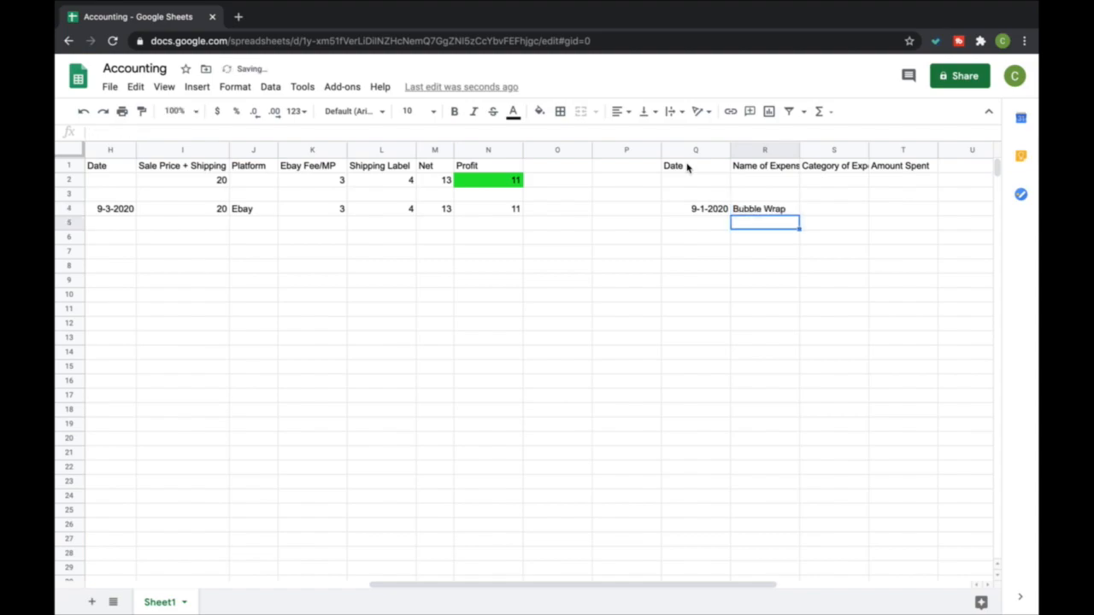
# Enter Supplies as the bubble wrap's expense category in S4 and 20 as the amount spent in T4
pyautogui.click(815, 212)
pyautogui.write('Supplies')
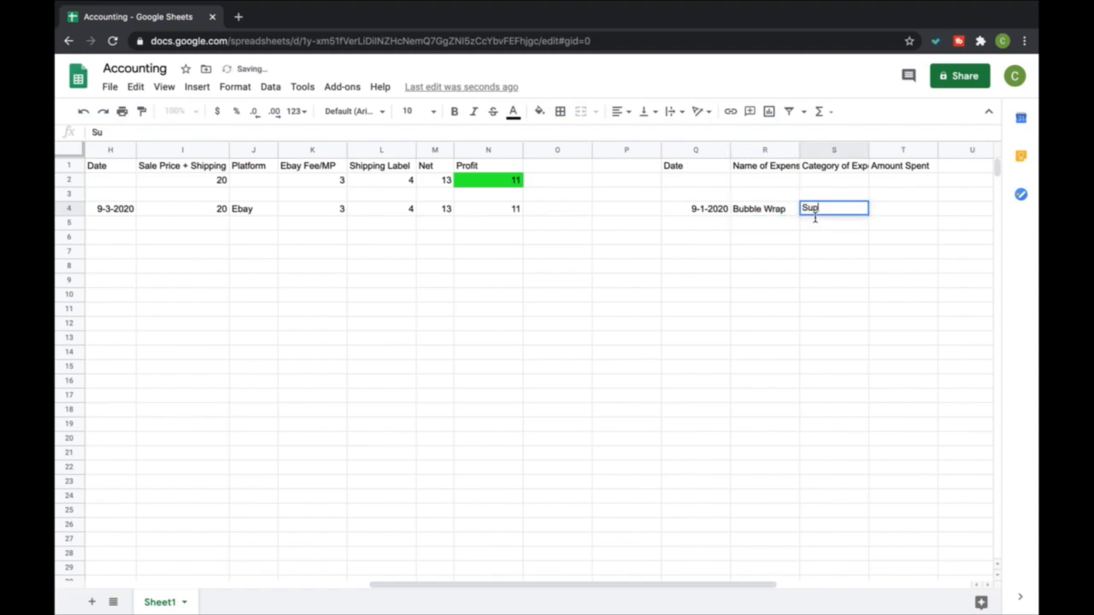
pyautogui.press('Return')
pyautogui.press('Right')
pyautogui.press('Up')
pyautogui.write('20')
pyautogui.press('Return')
# Add a SUM formula in T2 totalling the Amount Spent column from T4 down, and widen column S to fit its header
pyautogui.click(929, 170)
pyautogui.click(921, 180)
pyautogui.click(820, 111)
pyautogui.click(832, 137)
pyautogui.moveTo(903, 213); pyautogui.dragTo(904, 610)
pyautogui.press('Return')
pyautogui.scroll(1, 821, 371)
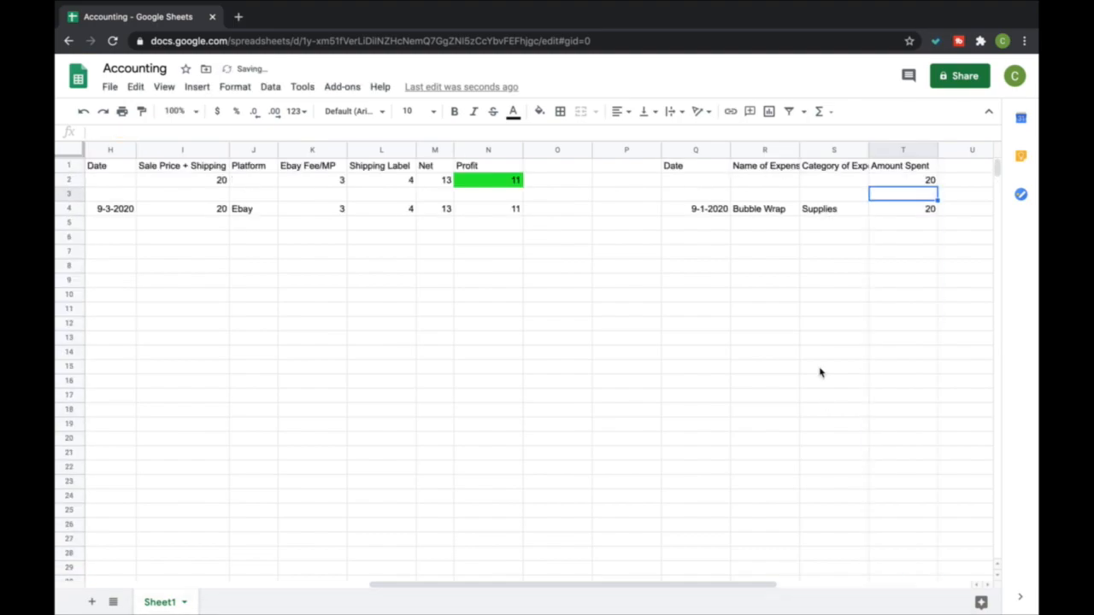
pyautogui.moveTo(884, 155)
pyautogui.mouseDown()
pyautogui.moveTo(921, 155)
pyautogui.moveTo(894, 155)
pyautogui.mouseUp()
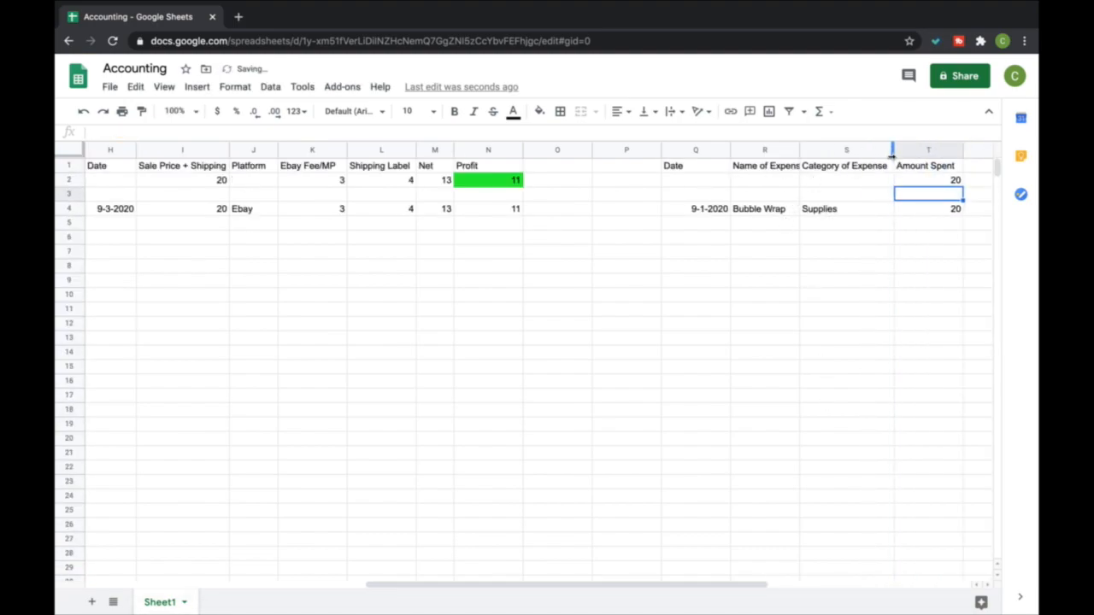
# Enter the second expense's date 9-1-2020 in Q5 and its name Ebay Open Plane Ticket in R5
pyautogui.click(711, 226)
pyautogui.write('9-1-2020')
pyautogui.press('Return')
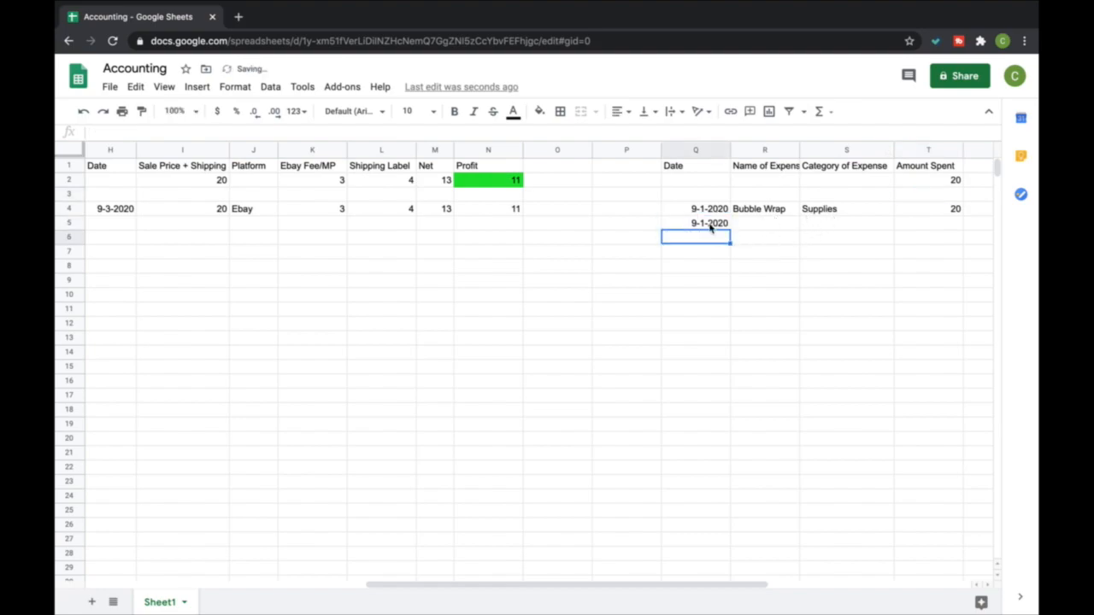
pyautogui.press('Up')
pyautogui.press('Right')
pyautogui.write('Ebay Open')
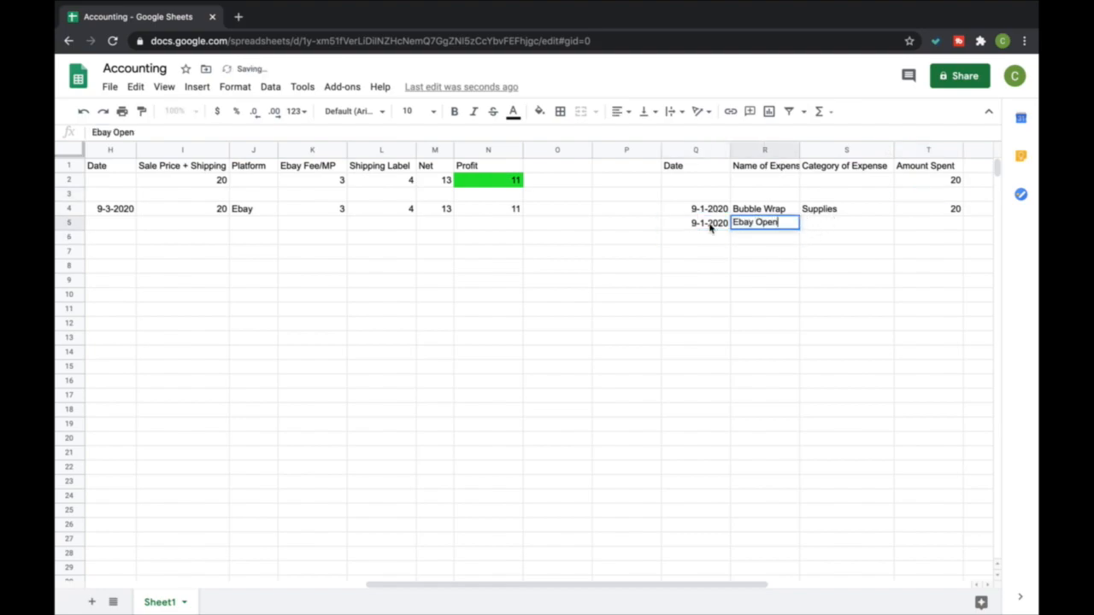
pyautogui.write(' Plane Tic')
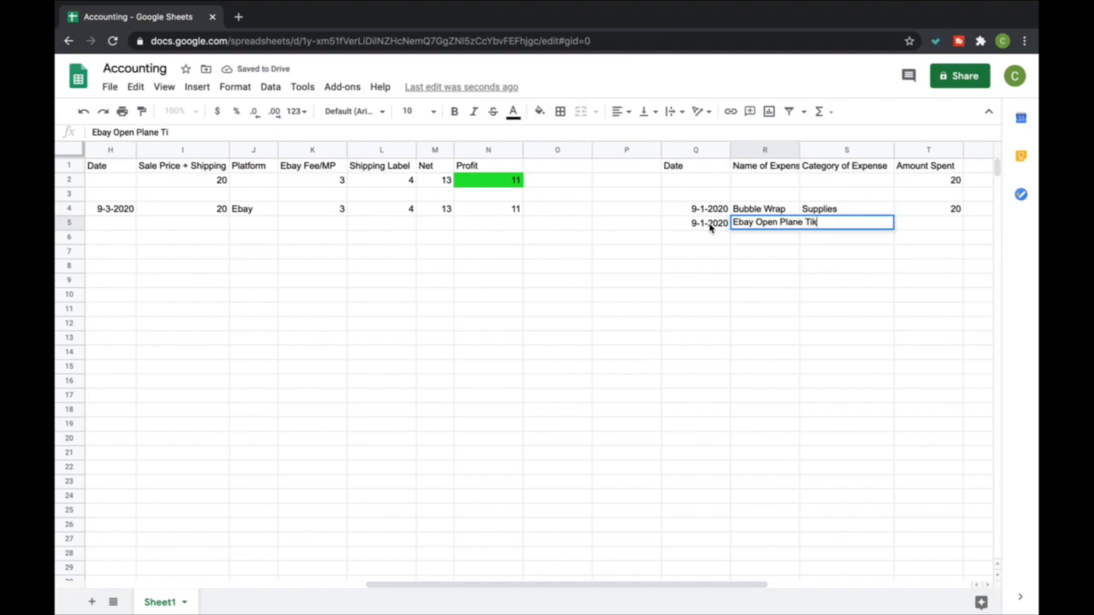
pyautogui.write('ket')
pyautogui.press('Return')
# Enter Travel as the plane ticket's category in S5 and 220 as the amount spent in T5
pyautogui.press('Up')
pyautogui.press('Right')
pyautogui.write('Travel')
pyautogui.press('Return')
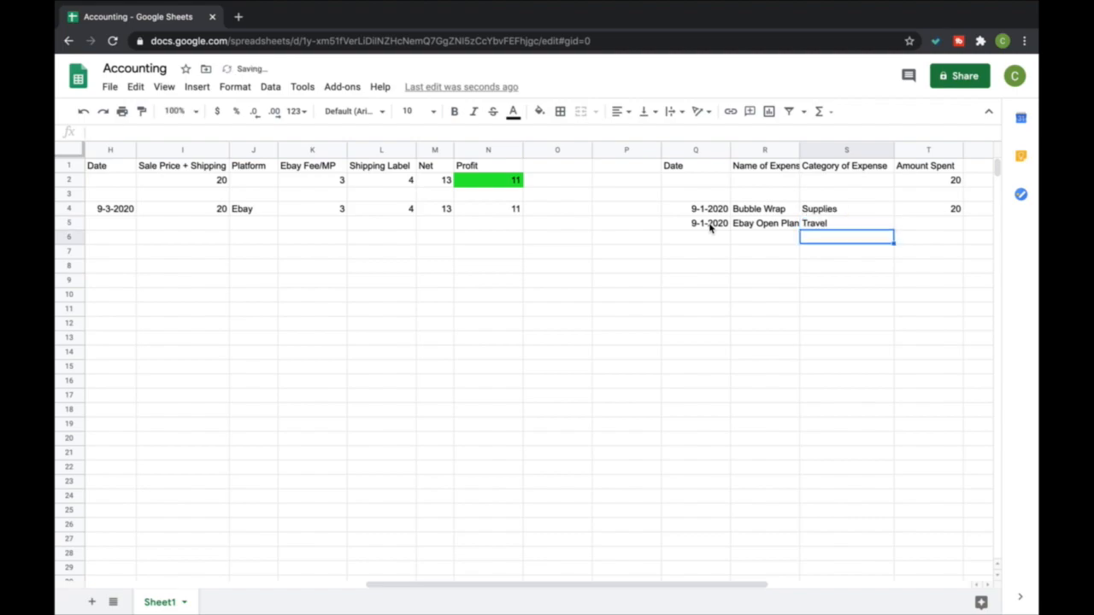
pyautogui.press('Right')
pyautogui.press('Up')
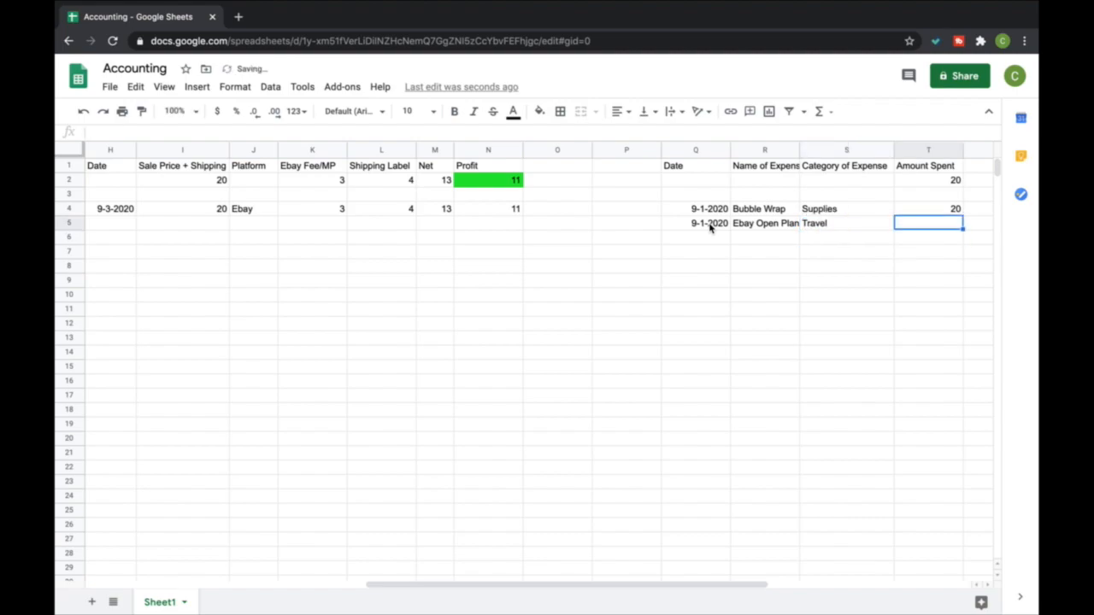
pyautogui.write('220')
pyautogui.press('Return')
# Enter the third expense's date 9-1-2020 in Q6 and its name Training Class in R6
pyautogui.press('Left')
pyautogui.press('Left')
pyautogui.write('9-1-2020')
pyautogui.press('Tab')
pyautogui.write('Training Class')
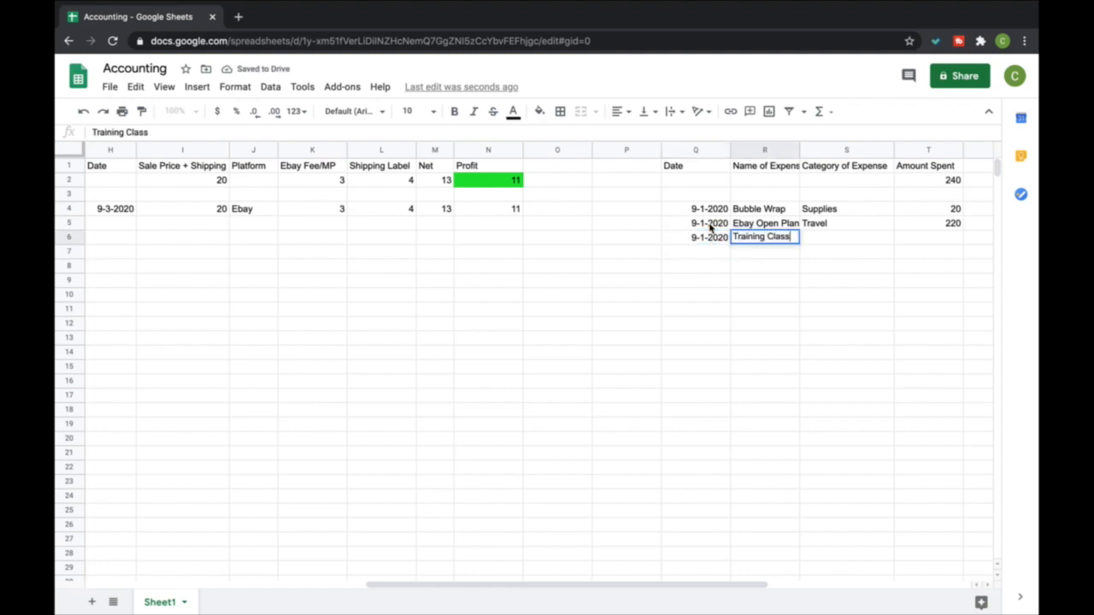
# Enter Training as the class's category in S6 and 20.20 as the amount spent in T6
pyautogui.press('Tab')
pyautogui.write('Training')
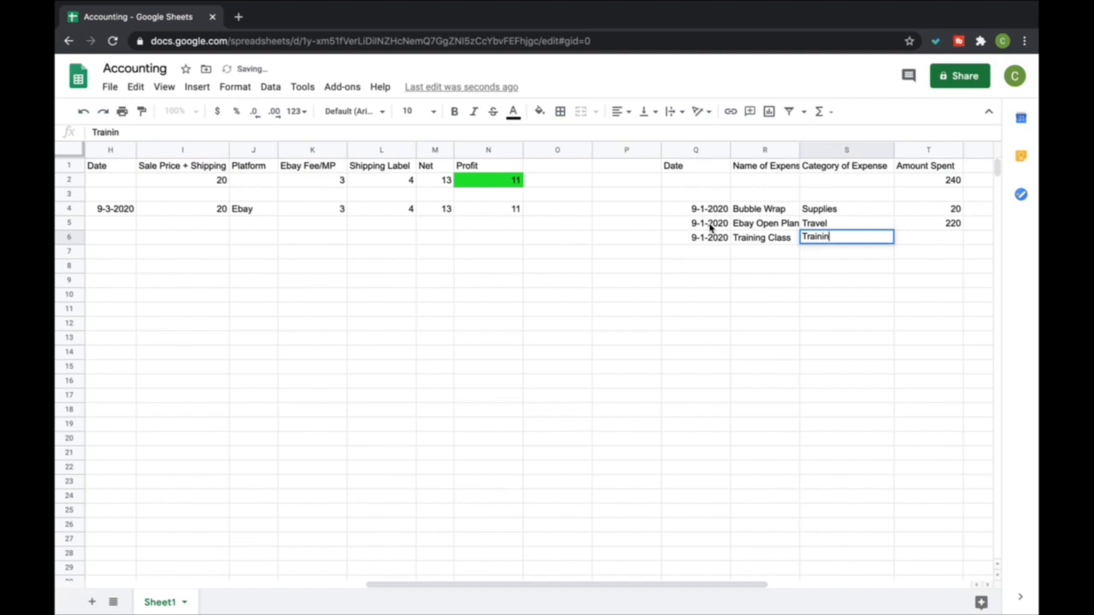
pyautogui.press('Tab')
pyautogui.write('20.2')
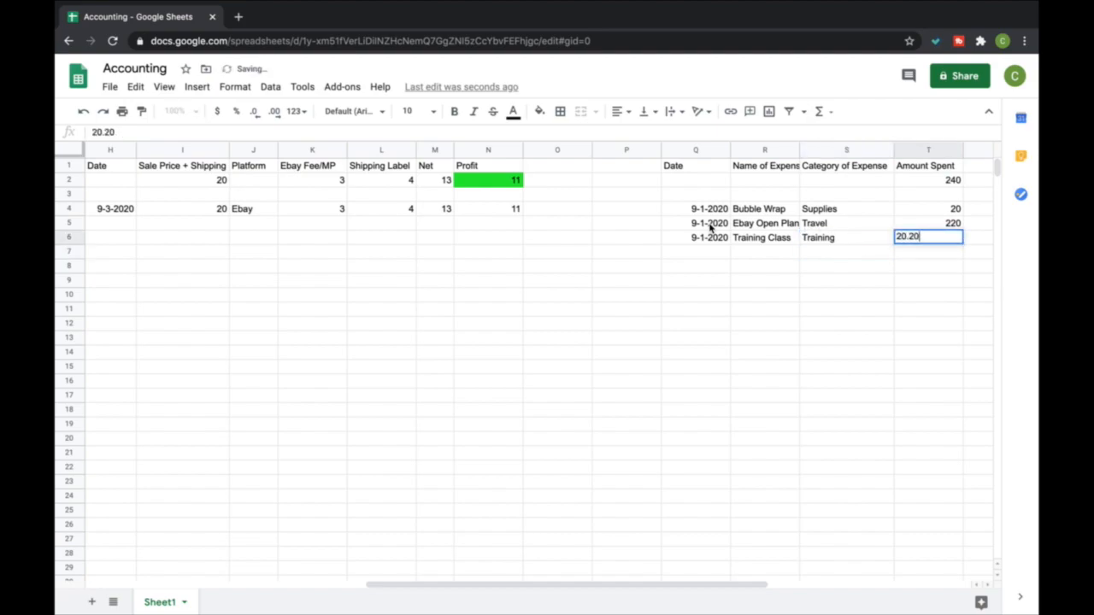
pyautogui.press('Return')
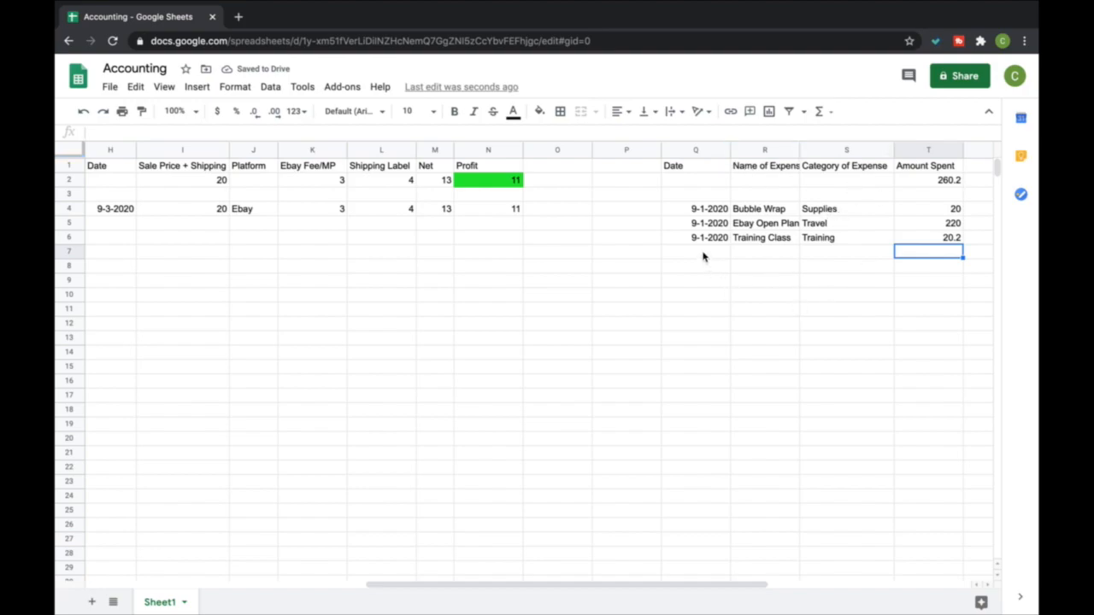
# Enter the fourth expense's date 9-2-2020 in Q7 and its name Camera in R7
pyautogui.click(703, 253)
pyautogui.write('9-3-2020')
pyautogui.press('Tab')
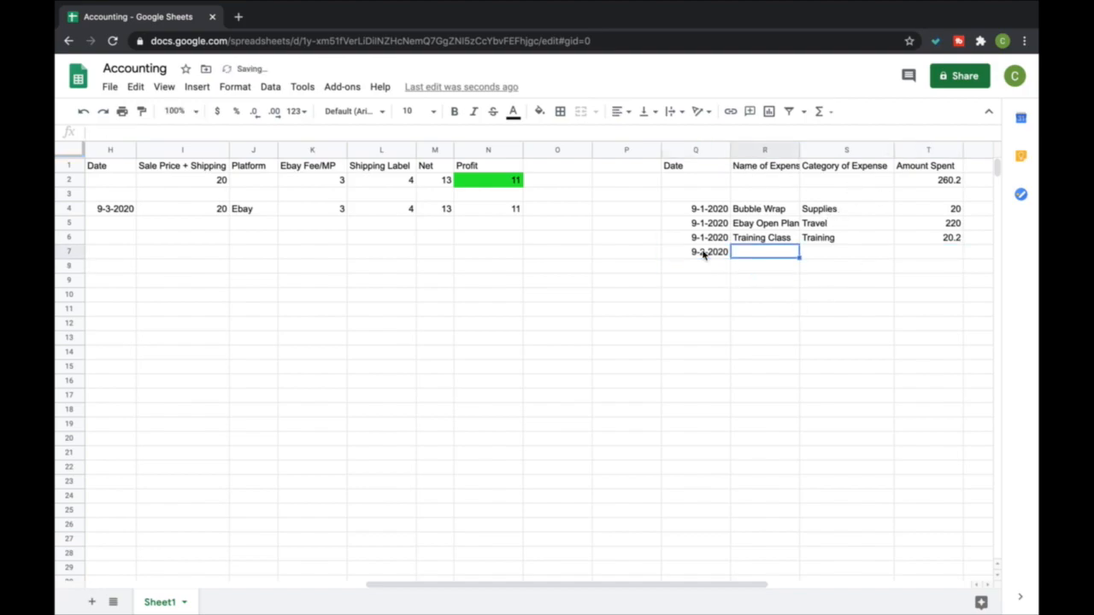
pyautogui.write('Camera')
# Enter Equipment as the camera's category in S7 and 400 as the amount spent in T7
pyautogui.press('Tab')
pyautogui.write('Equipment')
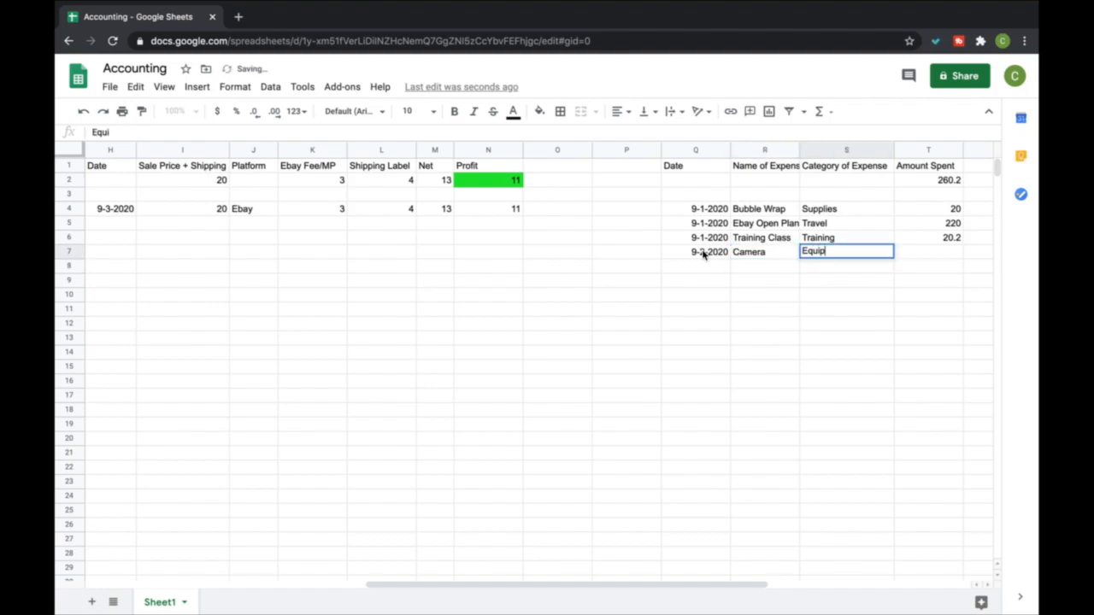
pyautogui.press('Return')
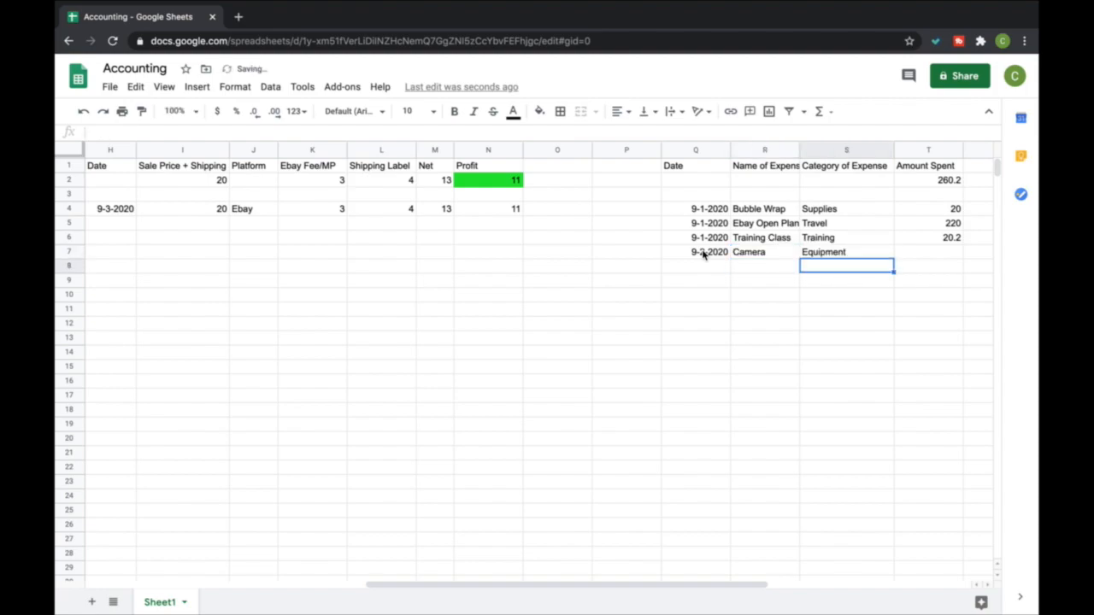
pyautogui.press('Right')
pyautogui.press('Up')
pyautogui.write('400')
pyautogui.press('Return')
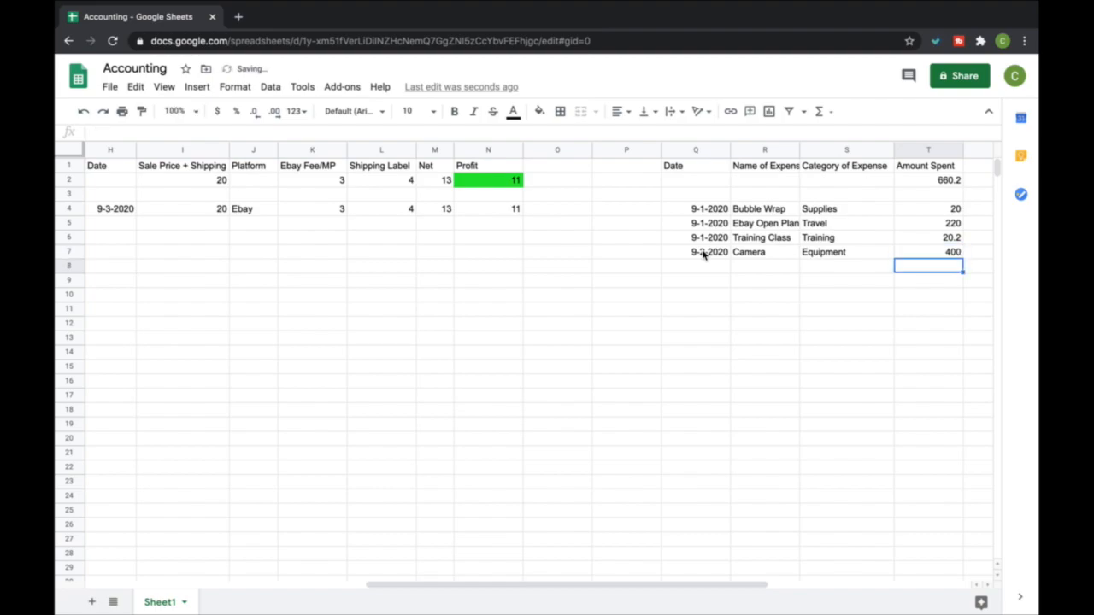
# Enter the fifth expense's date 9-3-2020 in Q8 and its name Ebay Store Fee in R8
pyautogui.click(685, 265)
pyautogui.write('9-3-2020')
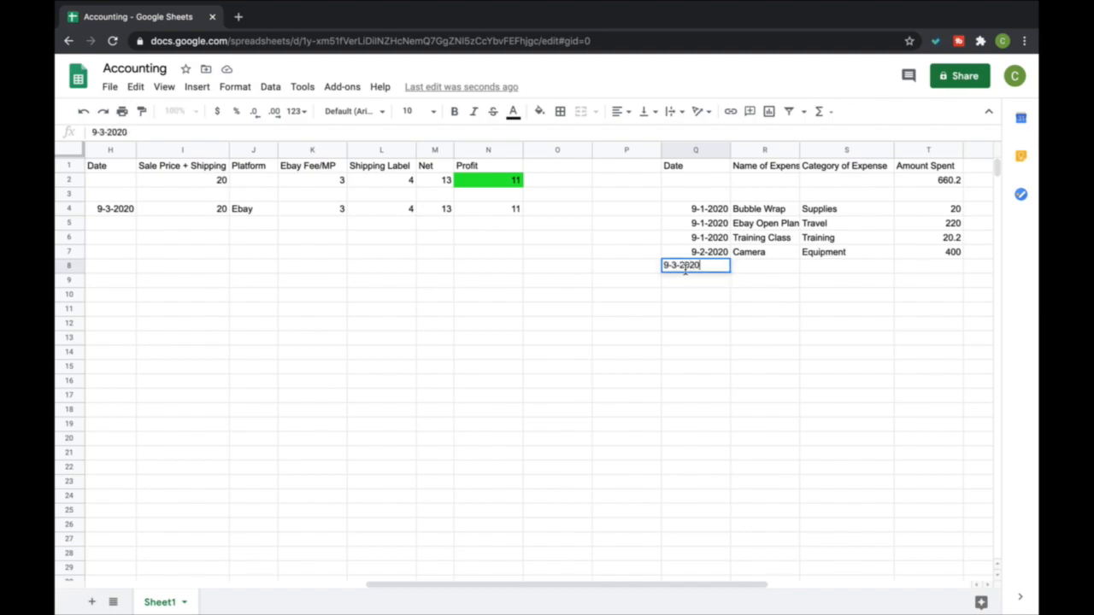
pyautogui.press('Return')
pyautogui.press('Right')
pyautogui.press('Up')
pyautogui.press('Left')
pyautogui.press('Up')
pyautogui.press('Down')
pyautogui.press('Right')
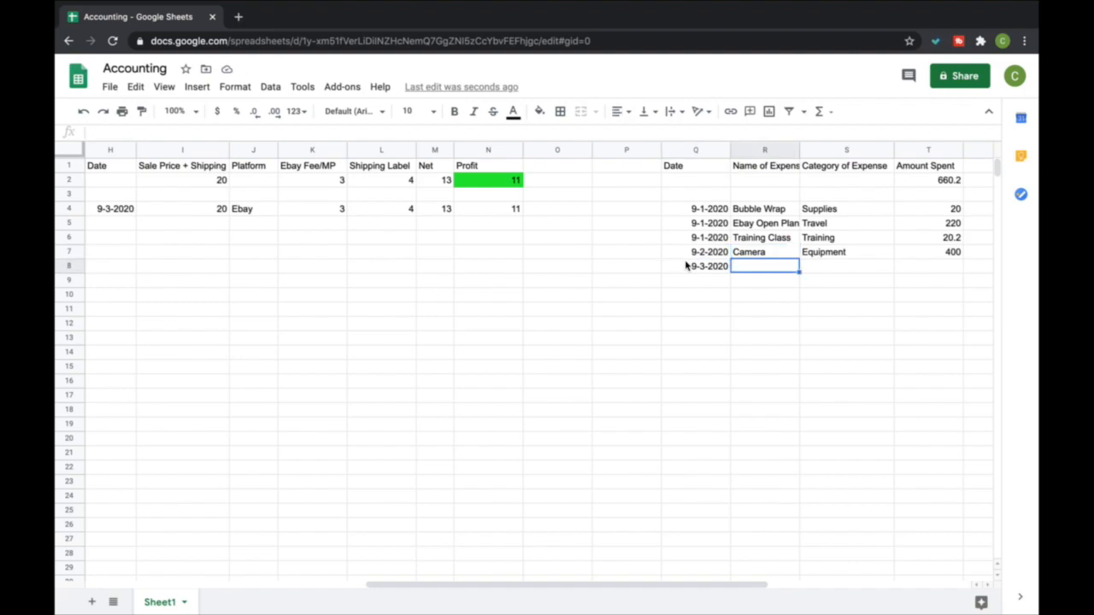
pyautogui.write('Ebay Store Fee')
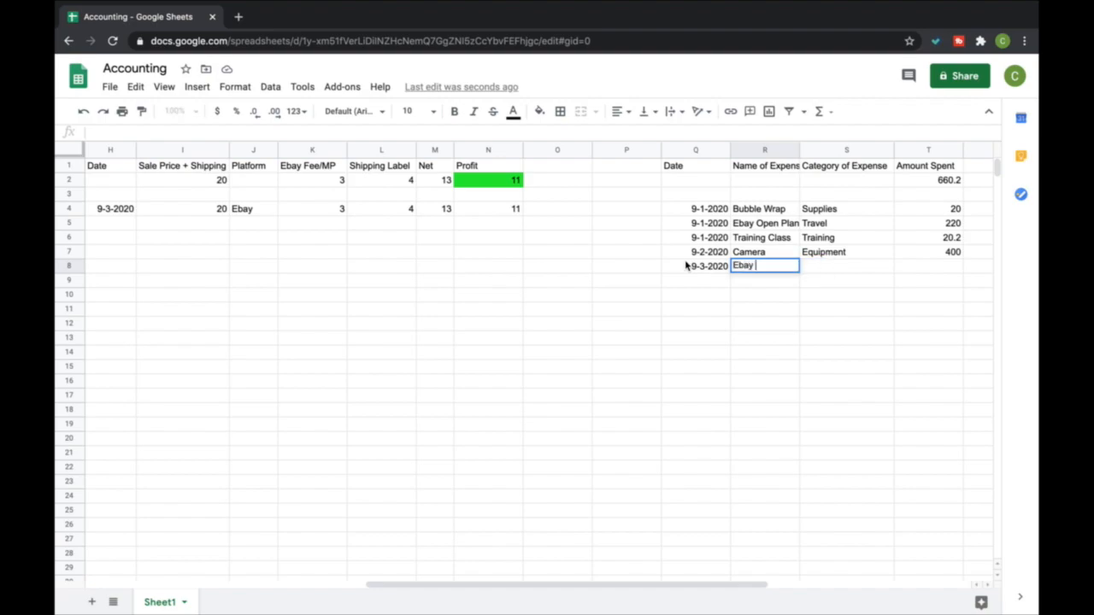
pyautogui.press('Return')
# Compare the Ebay Store Fee expense entry with the per-sale columns from Ebay Fee/MP to Profit
pyautogui.press('Up')
pyautogui.press('Left')
pyautogui.press('Left')
pyautogui.press('Left')
pyautogui.press('Left')
pyautogui.press('Left')
pyautogui.press('Left')
pyautogui.press('Left')
pyautogui.press('Up')
pyautogui.press('Up')
pyautogui.press('Up')
pyautogui.press('Up')
pyautogui.press('Up')
pyautogui.press('Up')
pyautogui.press('Down')
pyautogui.press('Down')
pyautogui.press('Down')
pyautogui.press('Down')
pyautogui.press('Down')
pyautogui.press('Right')
pyautogui.press('Right')
pyautogui.press('Right')
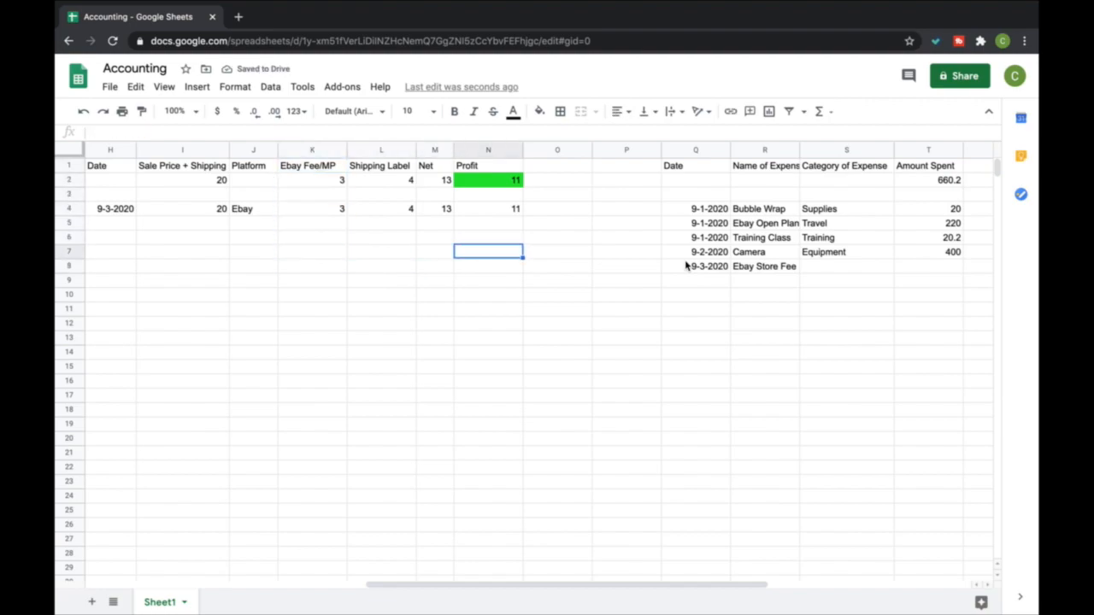
pyautogui.press('Right')
pyautogui.press('Right')
pyautogui.press('Right')
pyautogui.press('Right')
pyautogui.press('Right')
pyautogui.press('Down')
pyautogui.press('Left')
pyautogui.press('Left')
pyautogui.press('Left')
pyautogui.press('Right')
pyautogui.press('Right')
pyautogui.press('Right')
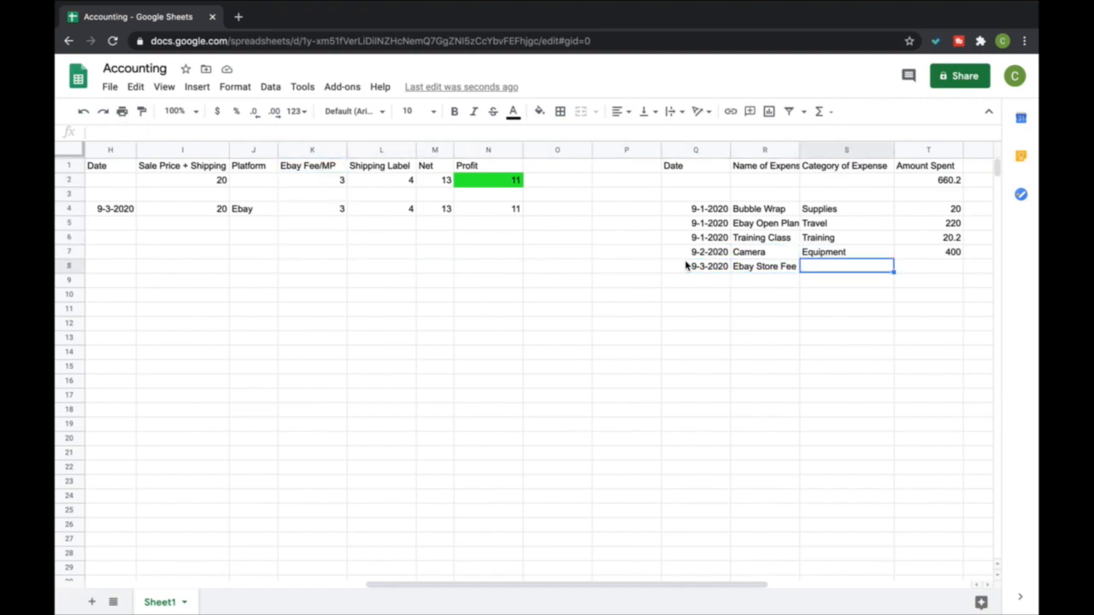
# Enter Dues & Subscriptions as the store fee's category in S8 and 59.95 as the amount spent in T8
pyautogui.write('Due')
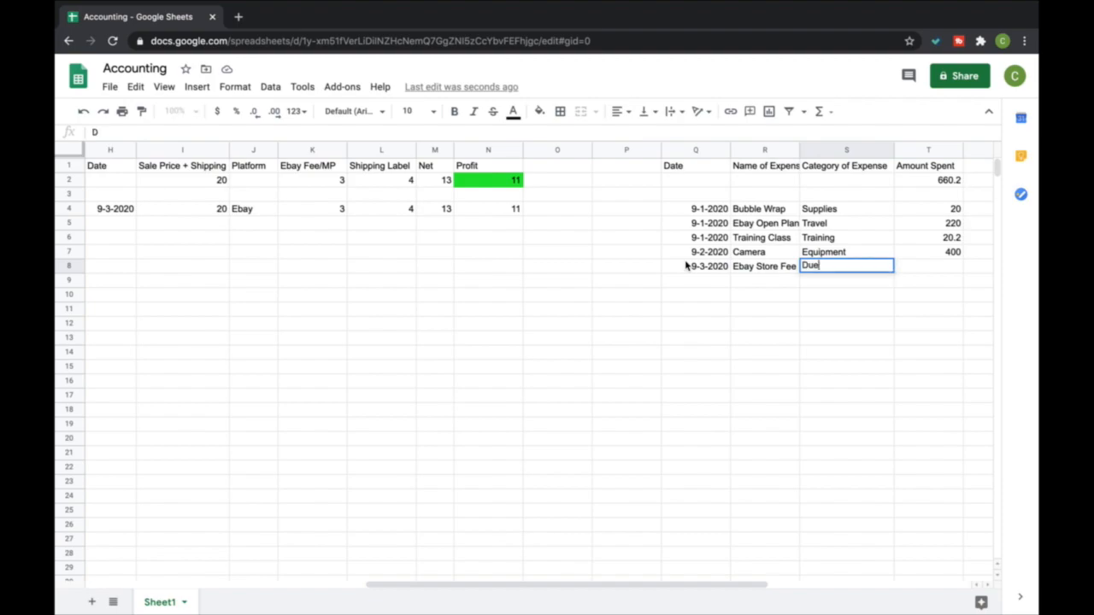
pyautogui.write('s & suBSCRIPTIONS')
pyautogui.press('BackSpace')
pyautogui.press('BackSpace')
pyautogui.press('BackSpace')
pyautogui.press('BackSpace')
pyautogui.press('BackSpace')
pyautogui.press('BackSpace')
pyautogui.press('BackSpace')
pyautogui.press('BackSpace')
pyautogui.press('BackSpace')
pyautogui.press('BackSpace')
pyautogui.press('BackSpace')
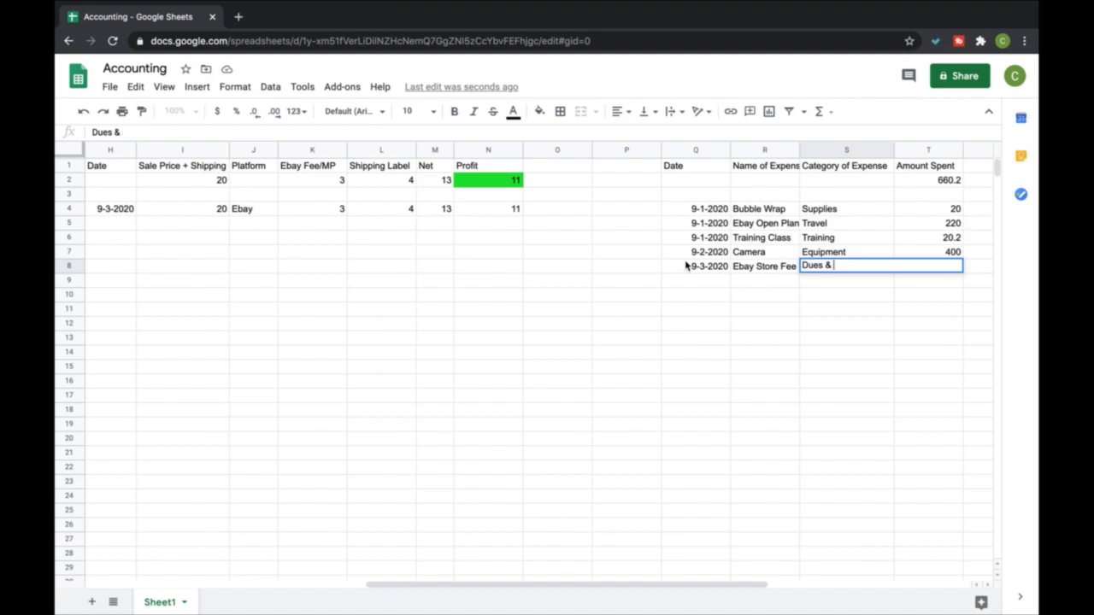
pyautogui.write('Subscriptions')
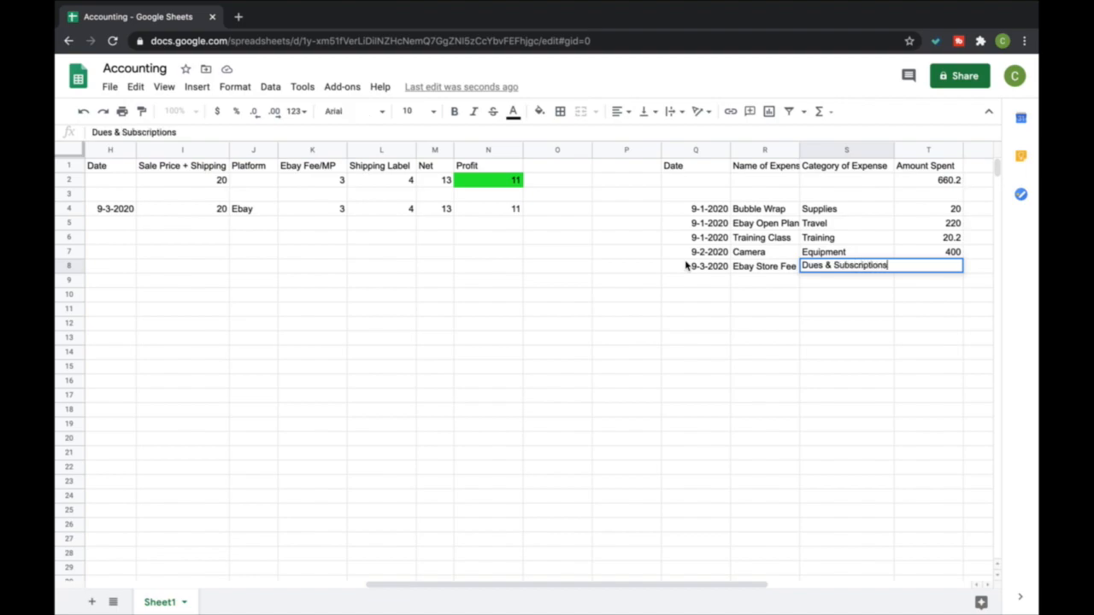
pyautogui.press('Tab')
pyautogui.write('59.95')
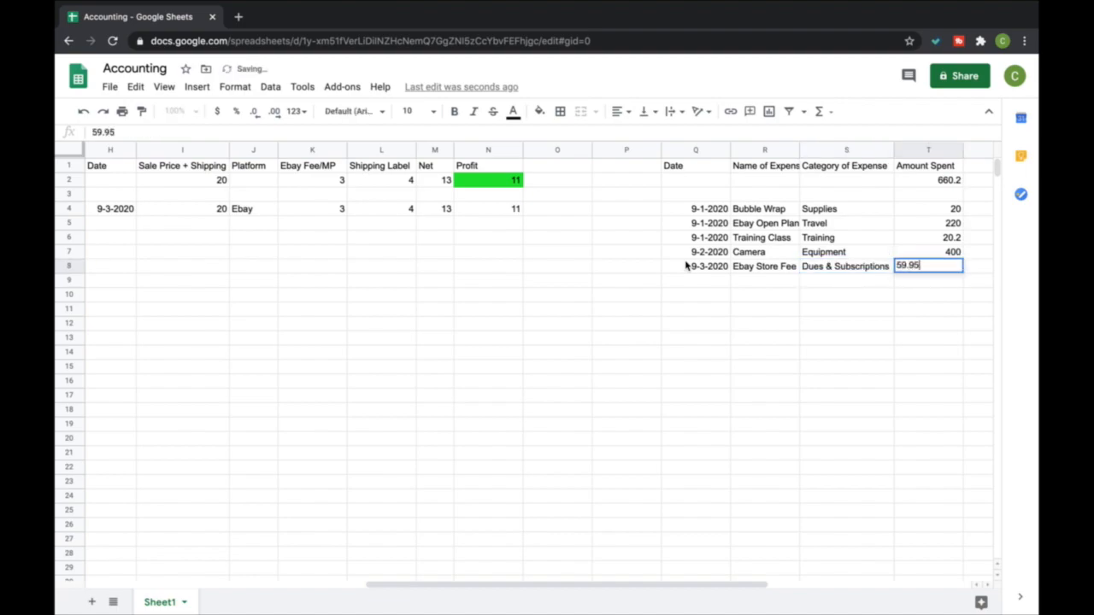
pyautogui.press('Return')
# Review the inventory and sales columns and select the expense section Q1:U8
pyautogui.hscroll(-7, 450, 269)
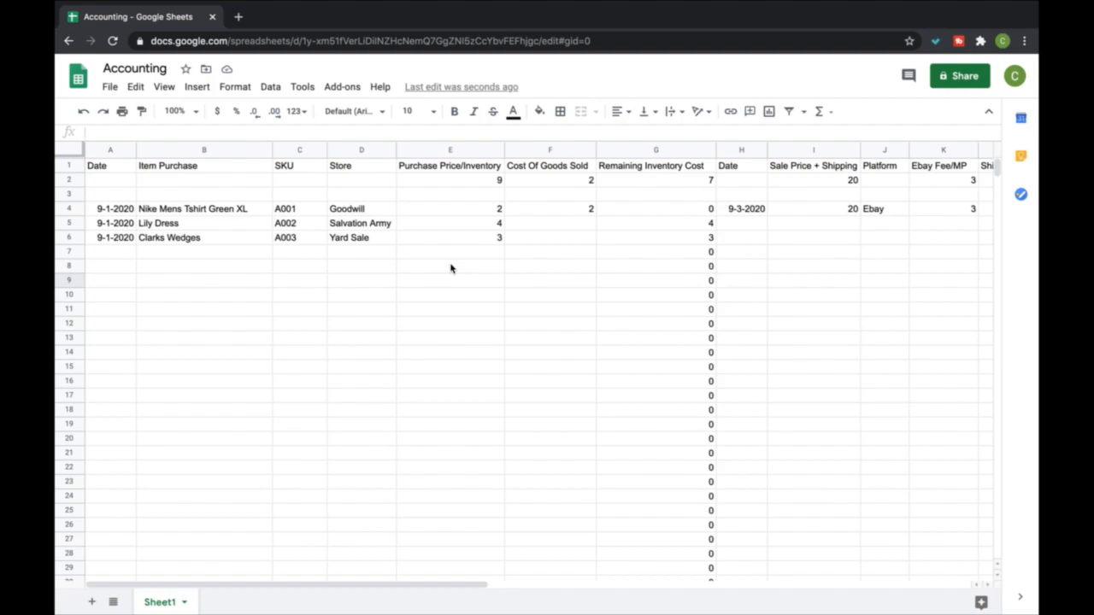
pyautogui.click(318, 212)
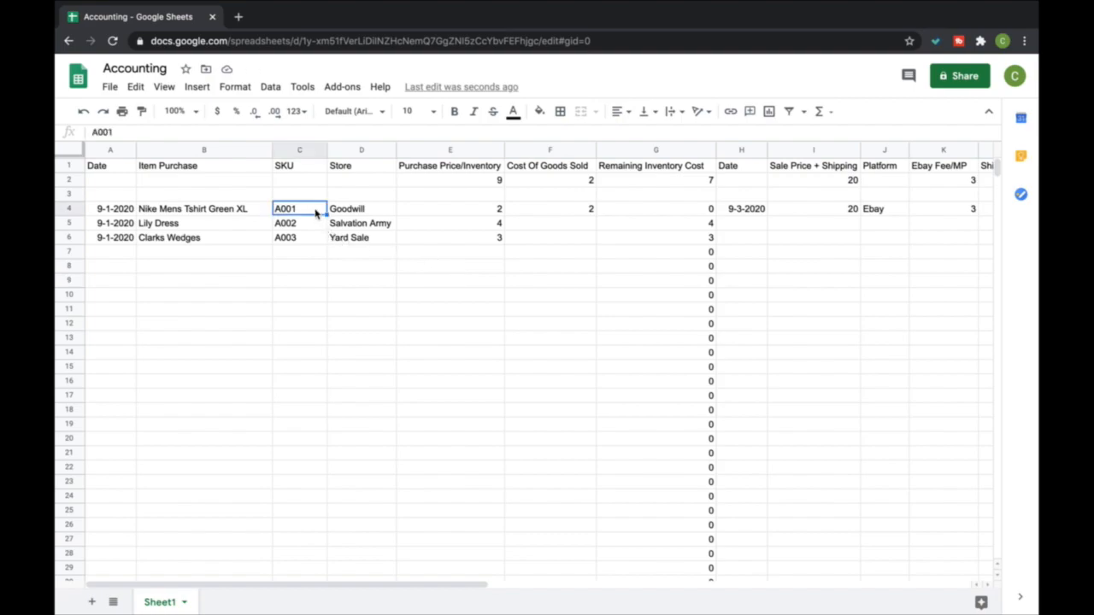
pyautogui.hscroll(10, 834, 423)
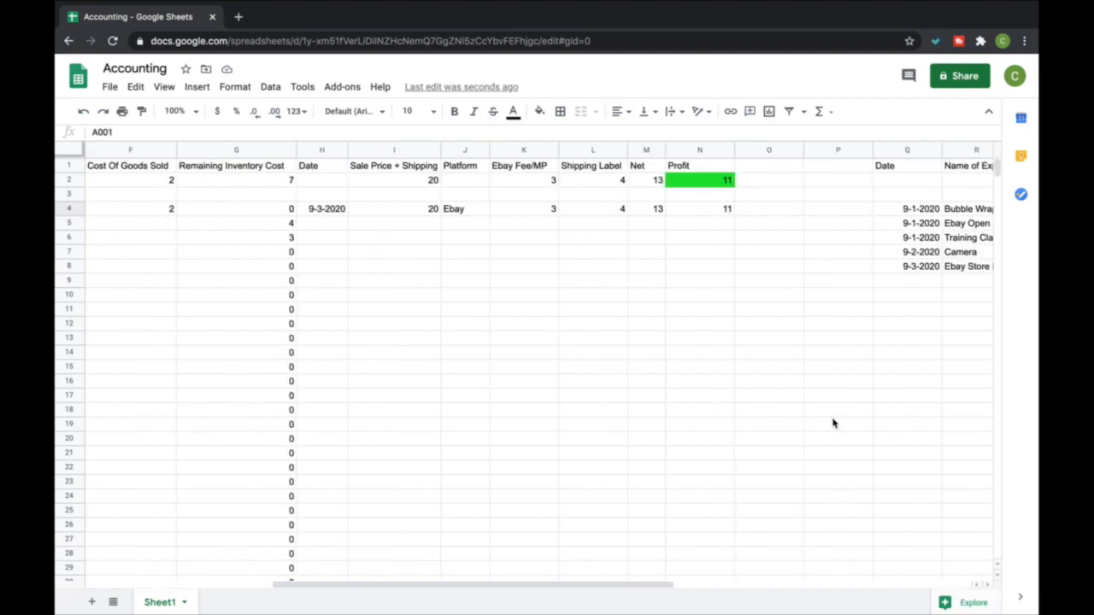
pyautogui.hscroll(-10, 833, 423)
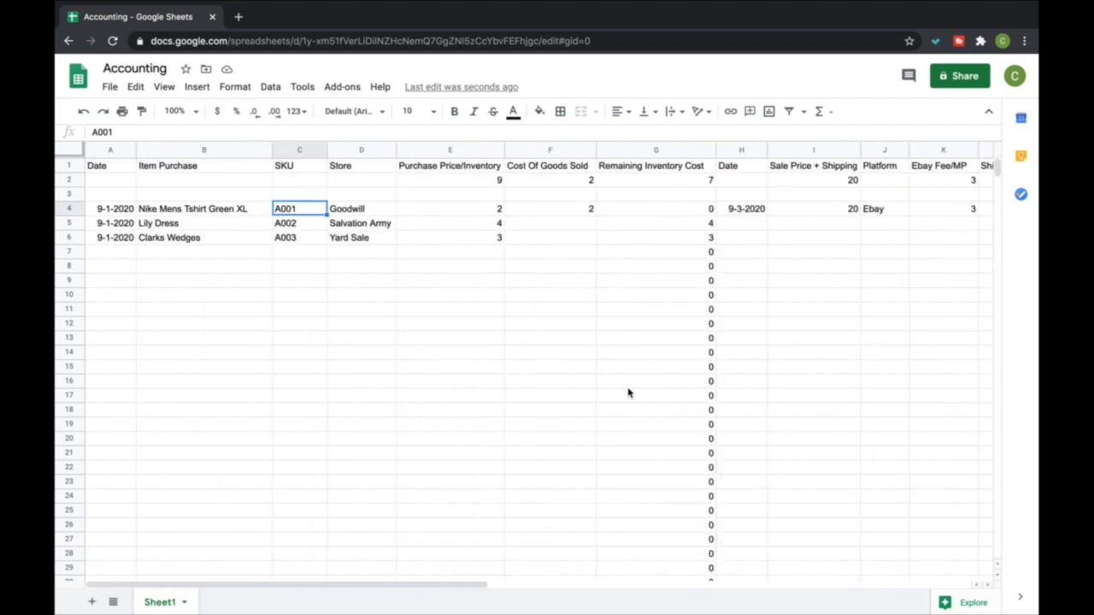
pyautogui.hscroll(10, 735, 308)
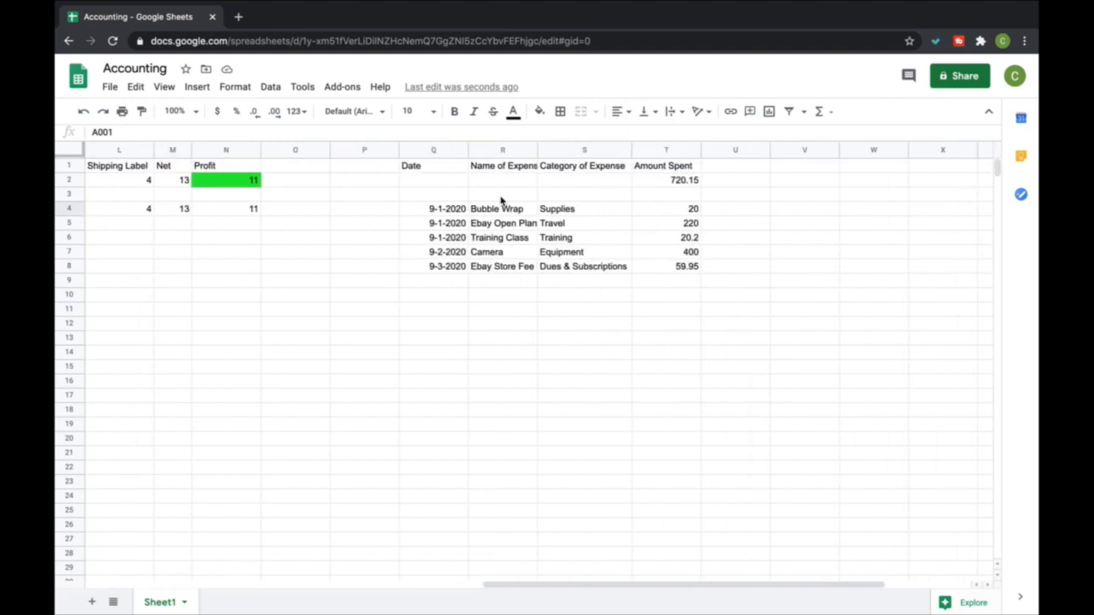
pyautogui.moveTo(439, 166); pyautogui.dragTo(723, 268)
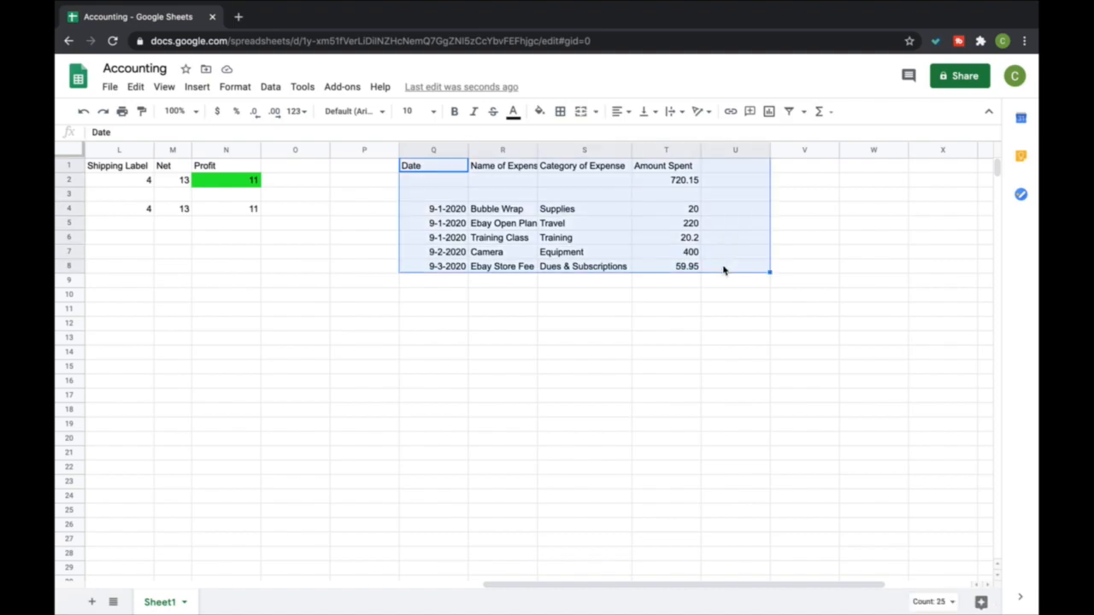
# Clear the purchase dates, item names, SKUs and stores of the three sample items in A3:D7
pyautogui.click(689, 326)
pyautogui.hscroll(-10, 572, 328)
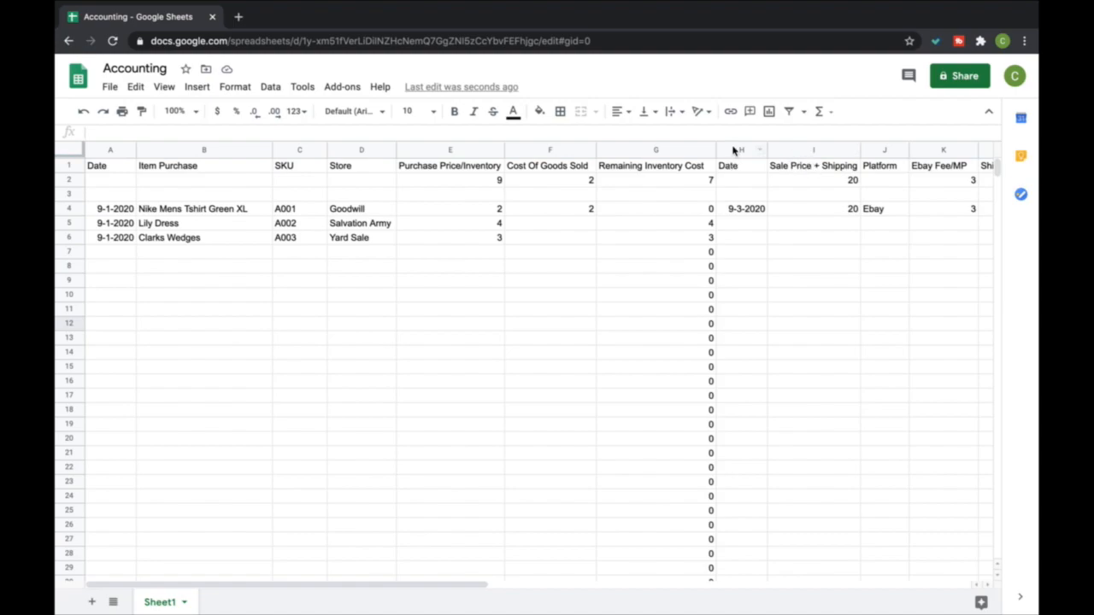
pyautogui.moveTo(736, 160); pyautogui.dragTo(671, 255)
pyautogui.click(591, 280)
pyautogui.hscroll(-1, 564, 283)
pyautogui.hscroll(-4, 547, 265)
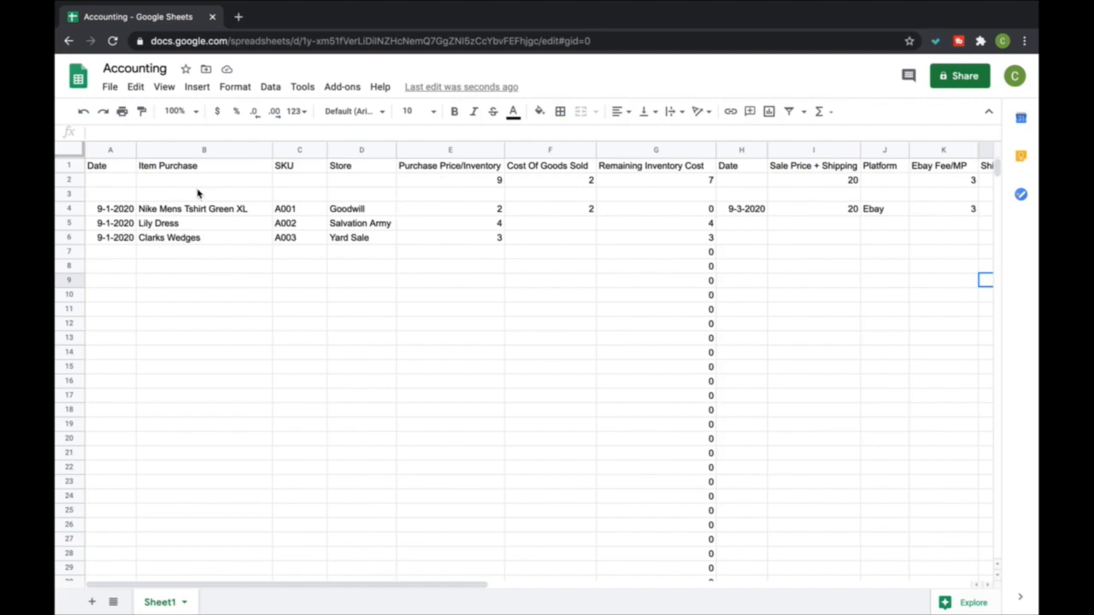
pyautogui.moveTo(107, 199); pyautogui.dragTo(367, 255)
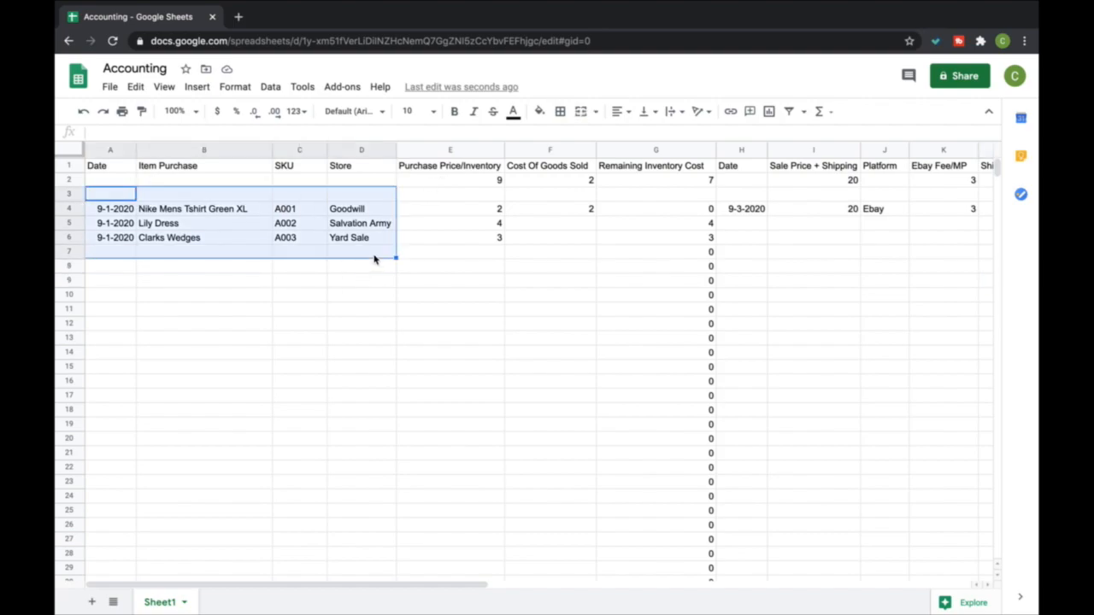
pyautogui.rightClick(366, 255)
pyautogui.click(278, 286)
pyautogui.moveTo(107, 194); pyautogui.dragTo(351, 256)
pyautogui.press('Delete')
pyautogui.click(444, 257)
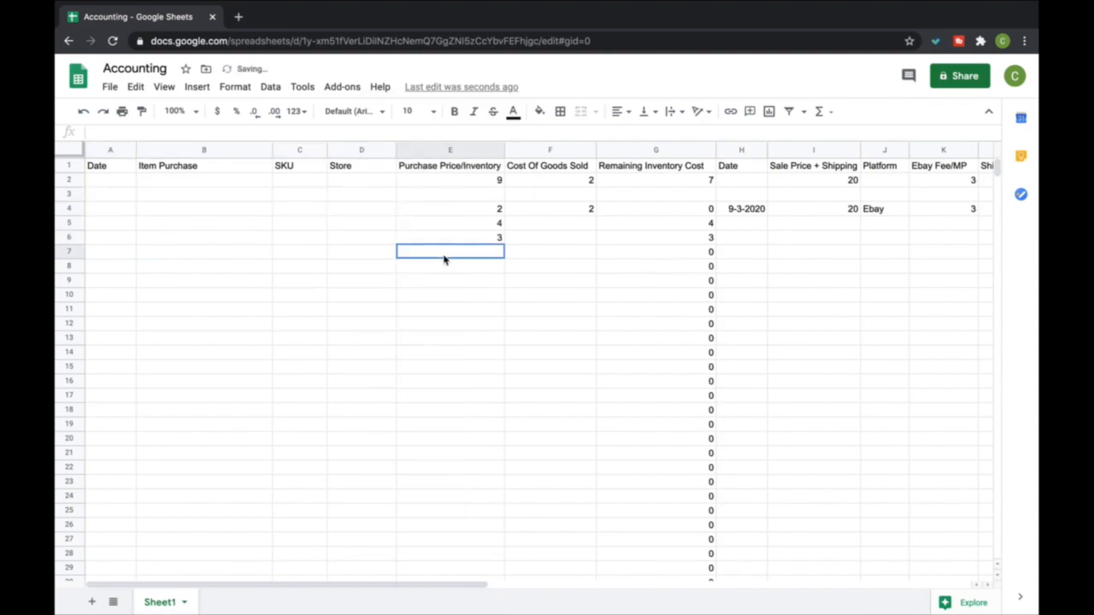
# Clear the sample purchase prices and costs of goods sold in E3:F7
pyautogui.click(453, 198)
pyautogui.moveTo(453, 197); pyautogui.dragTo(562, 259)
pyautogui.press('Delete')
pyautogui.click(628, 241)
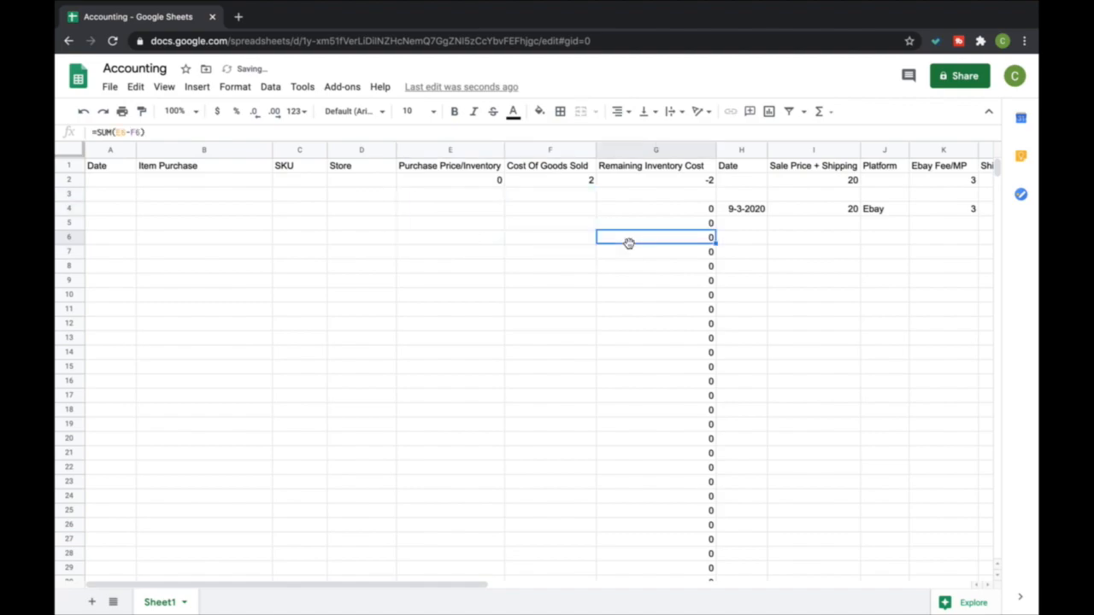
# Rebuild the Cost Of Goods Sold total in F2 as a SUM of column F from F4 downward
pyautogui.click(579, 179)
pyautogui.press('Delete')
pyautogui.click(530, 191)
pyautogui.click(541, 182)
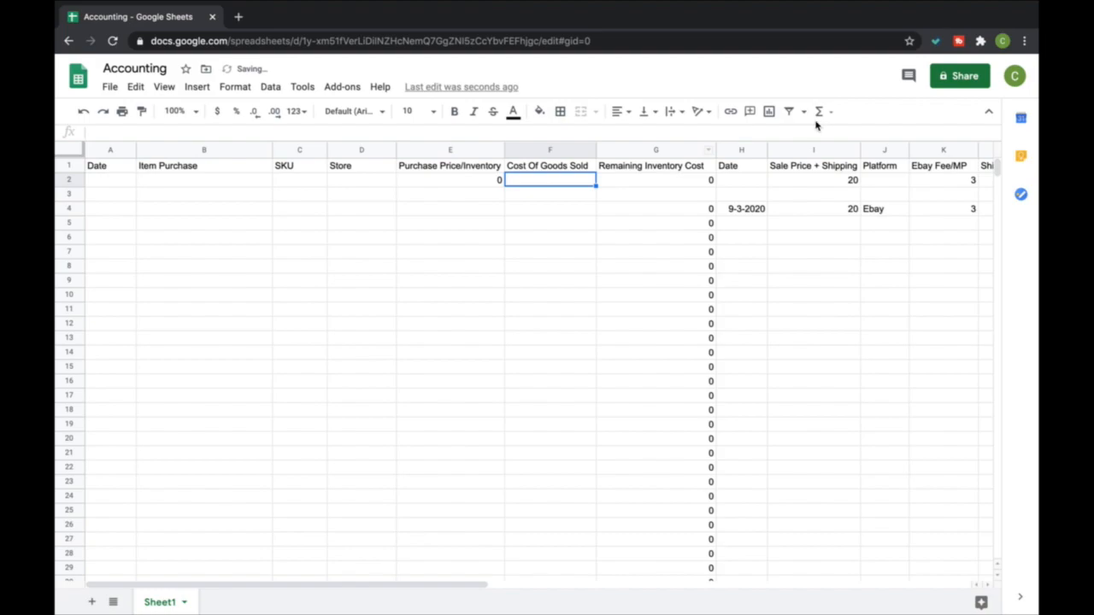
pyautogui.click(819, 111)
pyautogui.click(831, 134)
pyautogui.moveTo(556, 219); pyautogui.dragTo(558, 598)
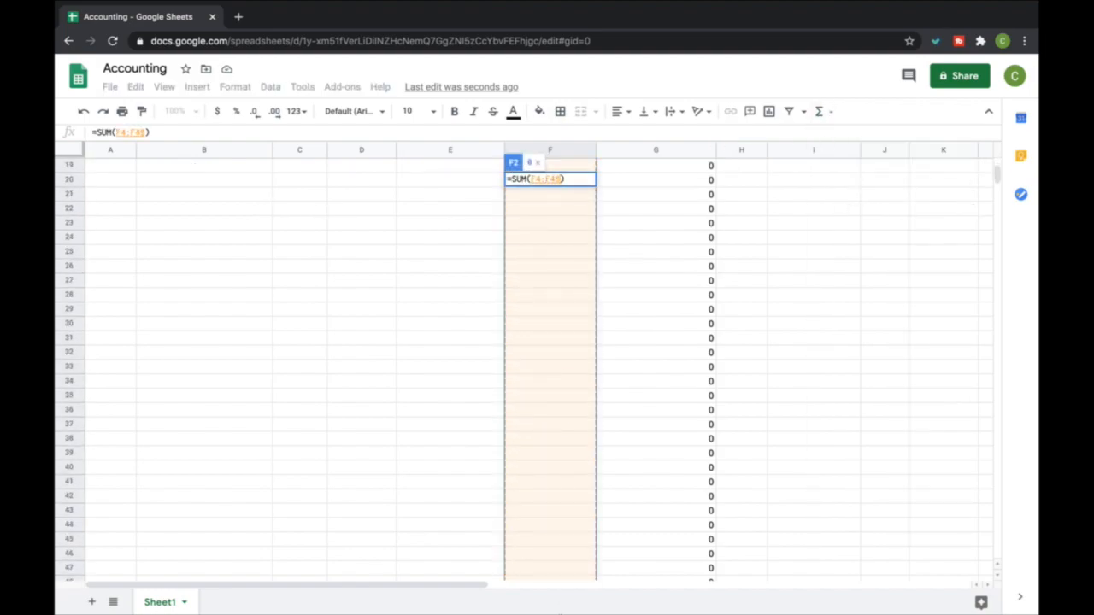
pyautogui.press('Return')
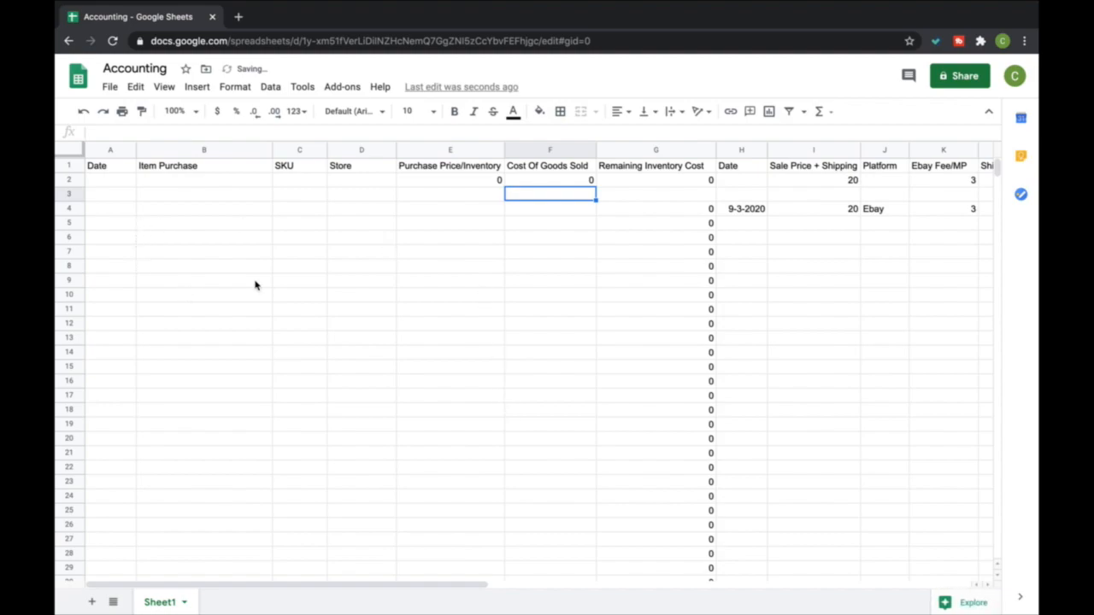
# Enter the purchase date 9-1-2020 in A4 and the item description 6 Clothing items in B4
pyautogui.click(113, 209)
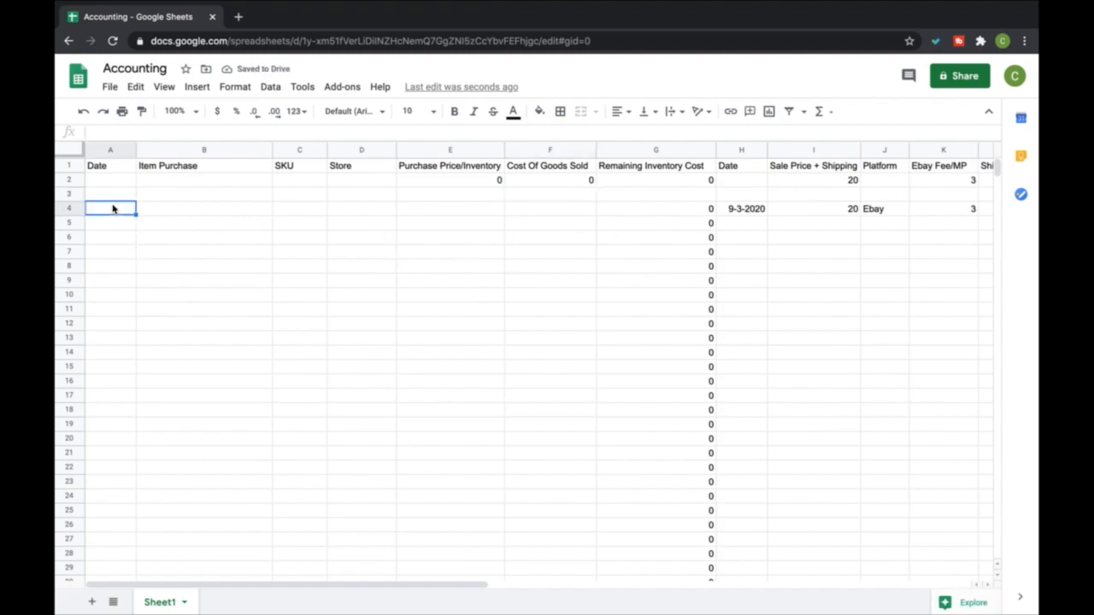
pyautogui.write('9-1-2020')
pyautogui.press('Tab')
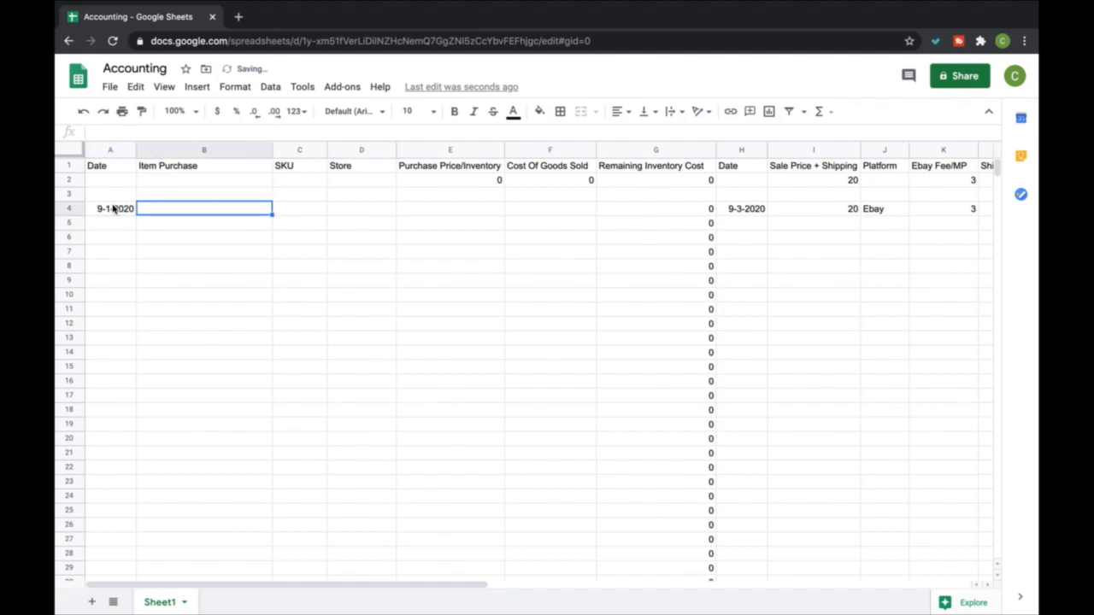
pyautogui.write('6 Clothing items')
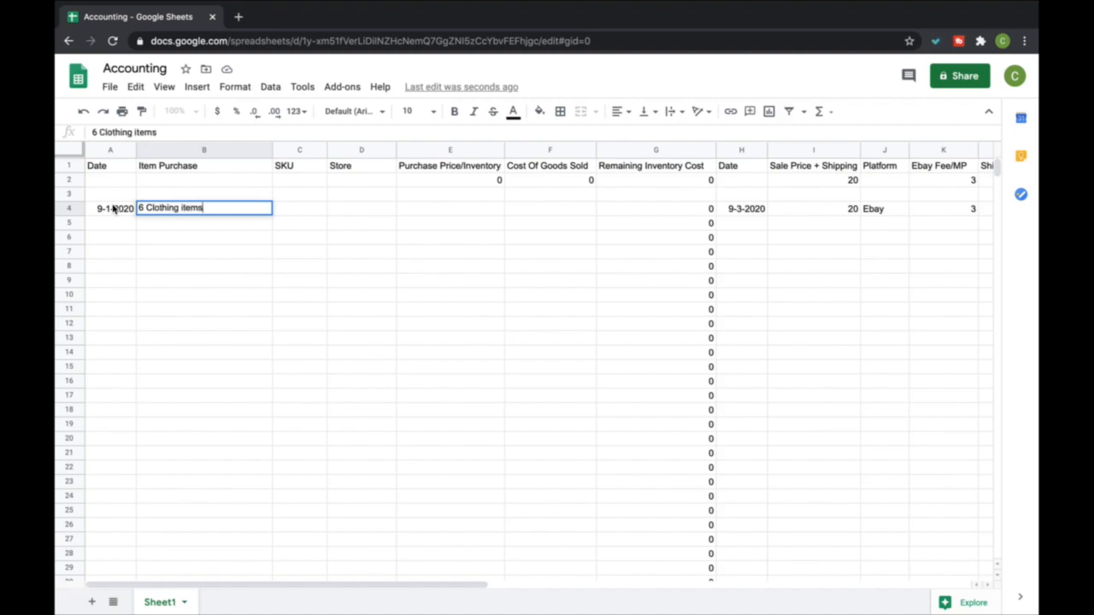
pyautogui.press('Return')
pyautogui.press('Right')
pyautogui.press('Up')
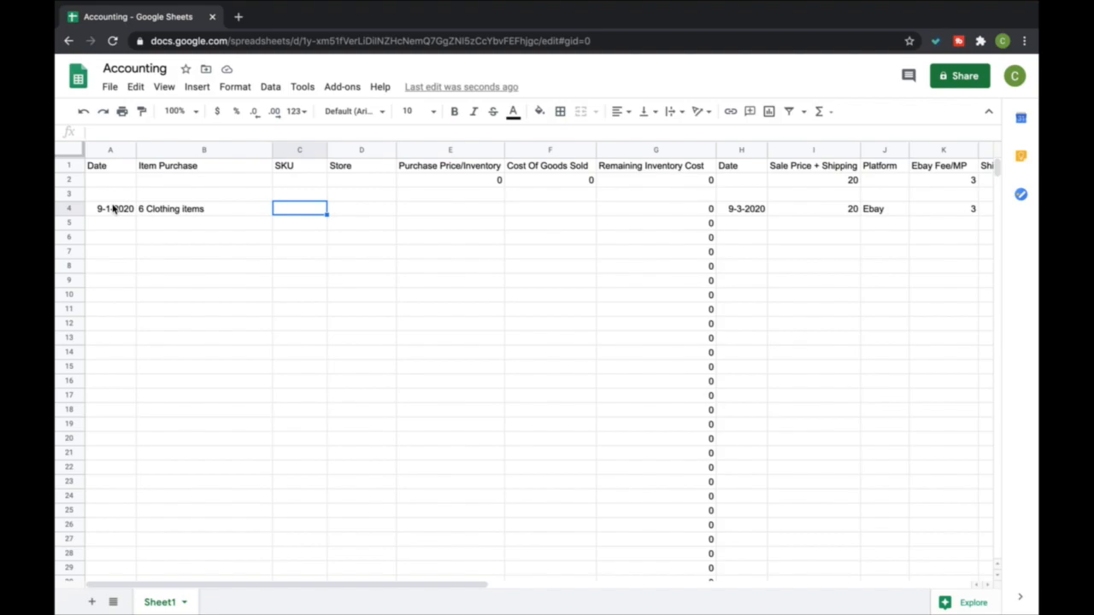
# Enter Goodwill as the store in D4 and 33 as the purchase price in E4
pyautogui.press('Tab')
pyautogui.write('Goodwill')
pyautogui.press('Return')
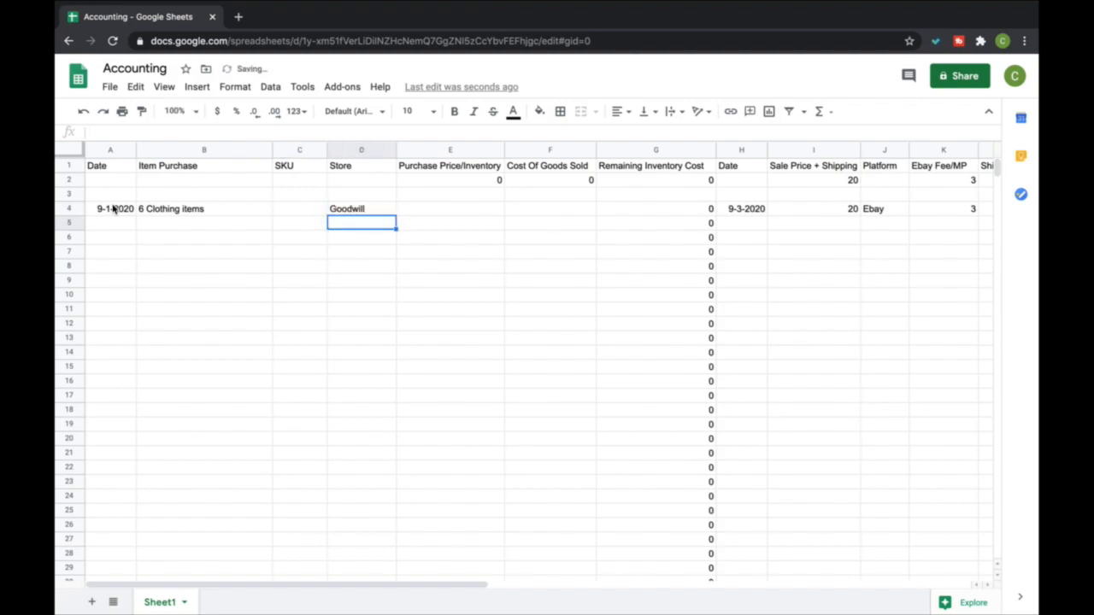
pyautogui.press('Right')
pyautogui.press('Up')
pyautogui.write('33')
pyautogui.press('Return')
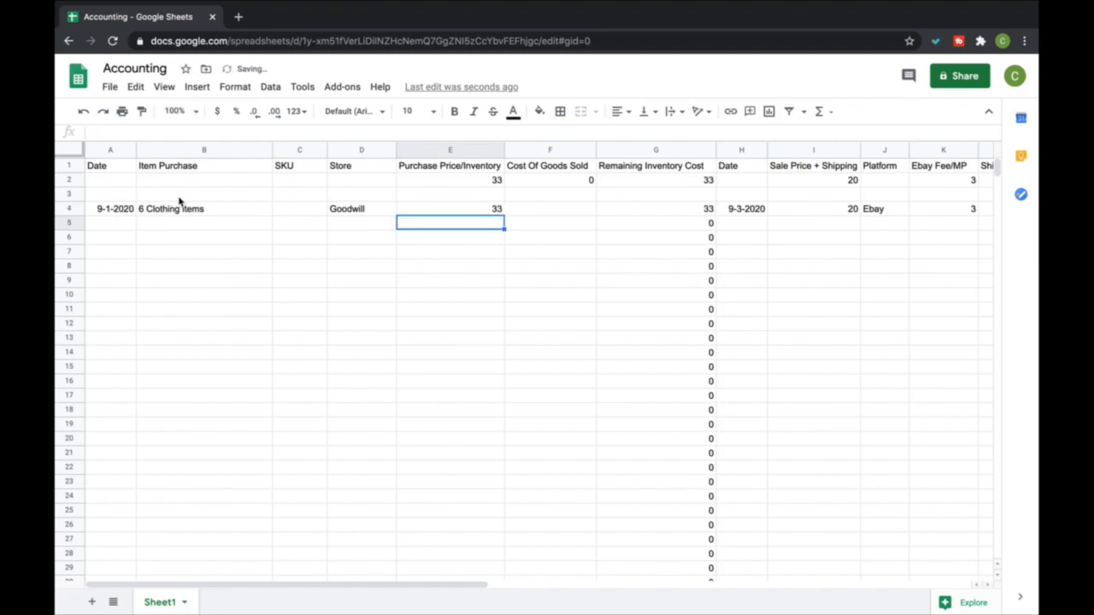
# Insert a column before Cost Of Goods Sold and title it Average Purchase Price in F1
pyautogui.rightClick(539, 152)
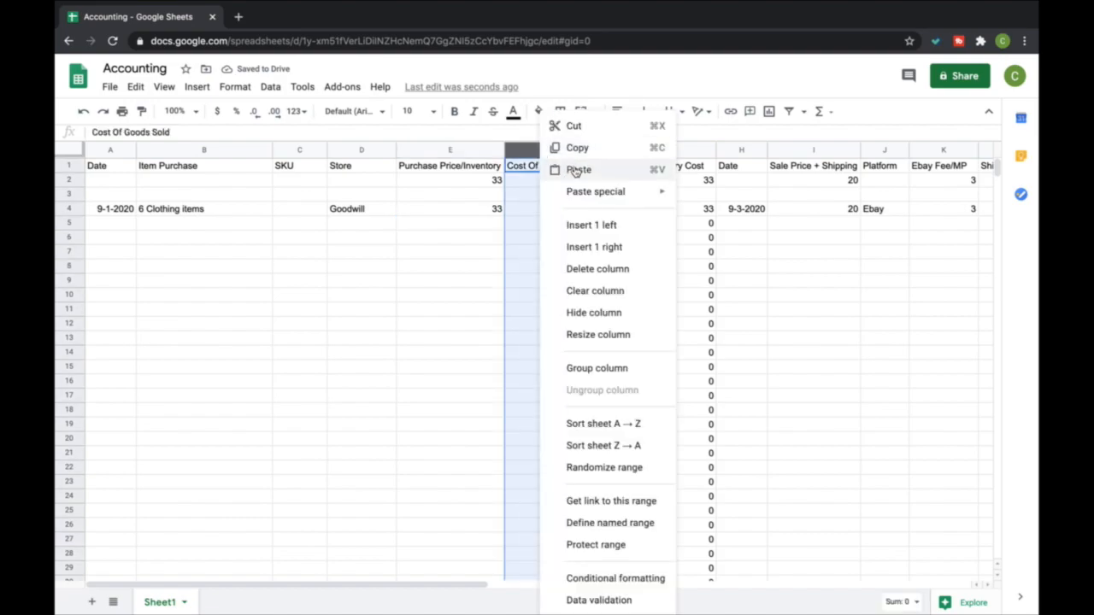
pyautogui.click(588, 225)
pyautogui.click(547, 167)
pyautogui.write('Avwrage Cos')
pyautogui.press('BackSpace')
pyautogui.press('BackSpace')
pyautogui.press('BackSpace')
pyautogui.press('BackSpace')
pyautogui.press('BackSpace')
pyautogui.press('BackSpace')
pyautogui.press('BackSpace')
pyautogui.press('BackSpace')
pyautogui.write('erage Purchase Pric')
pyautogui.press('Return')
# Calculate the average purchase price in F4 by dividing E4 by 6
pyautogui.press('Down')
pyautogui.press('Down')
pyautogui.click(829, 112)
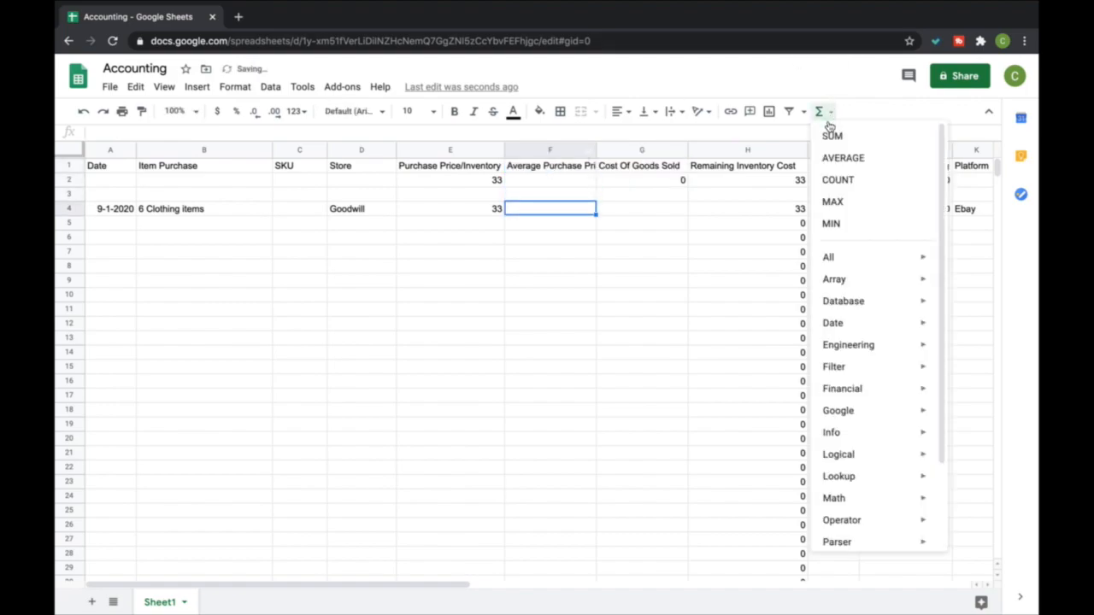
pyautogui.click(834, 133)
pyautogui.click(462, 208)
pyautogui.write('/6')
pyautogui.press('Return')
pyautogui.click(571, 214)
# Total the Average Purchase Price column in F2 with a SUM from F4 downward
pyautogui.click(575, 178)
pyautogui.click(829, 112)
pyautogui.click(833, 133)
pyautogui.moveTo(569, 216); pyautogui.dragTo(588, 606)
pyautogui.press('Return')
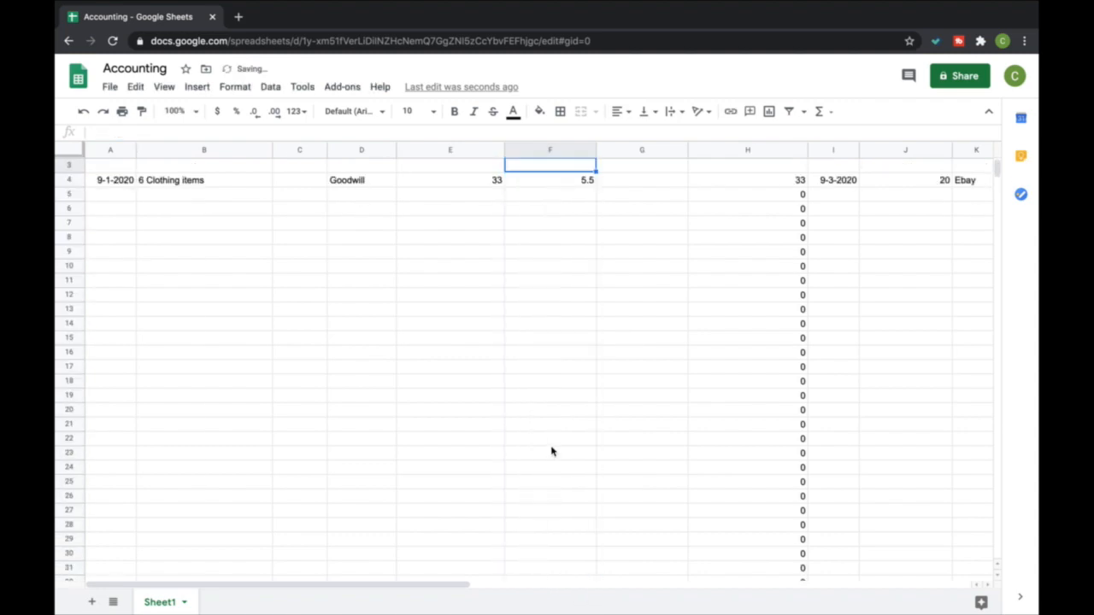
pyautogui.scroll(1, 573, 368)
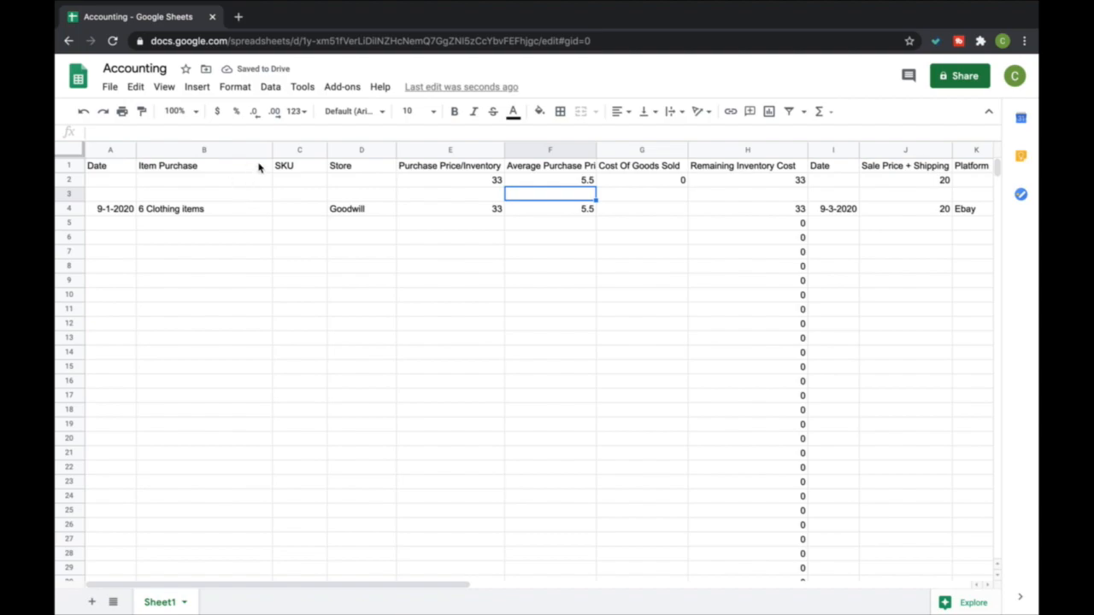
# Replace the SKU header in C1 with Number of Items bought and enter 6 in C4
pyautogui.click(281, 165)
pyautogui.rightClick(279, 166)
pyautogui.click(291, 166)
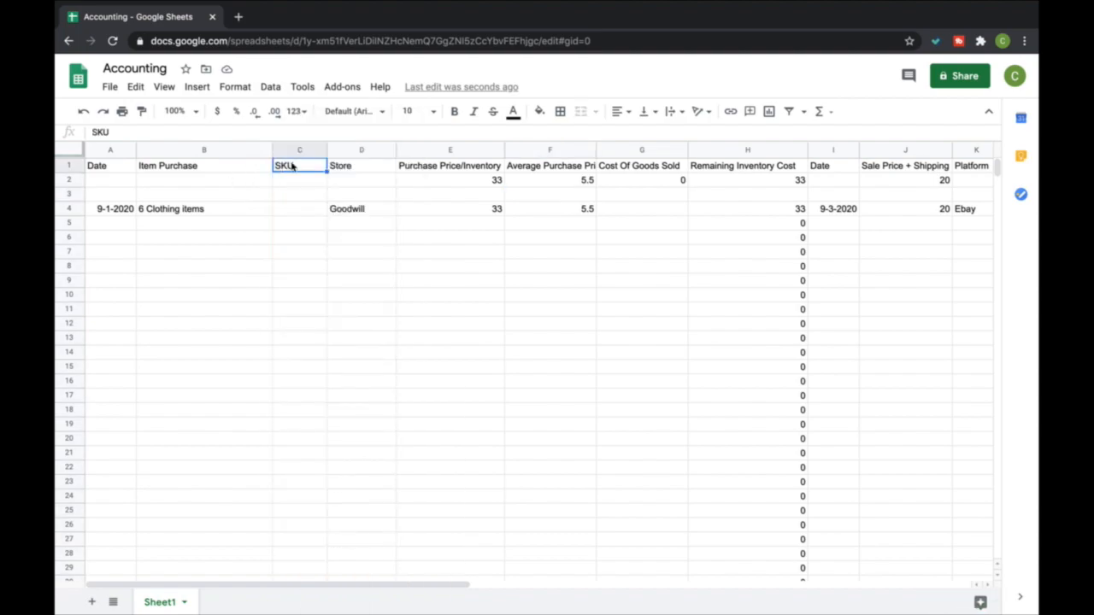
pyautogui.write('Number of Items Bought')
pyautogui.press('Return')
pyautogui.press('Down')
pyautogui.press('Down')
pyautogui.write('6')
pyautogui.press('Return')
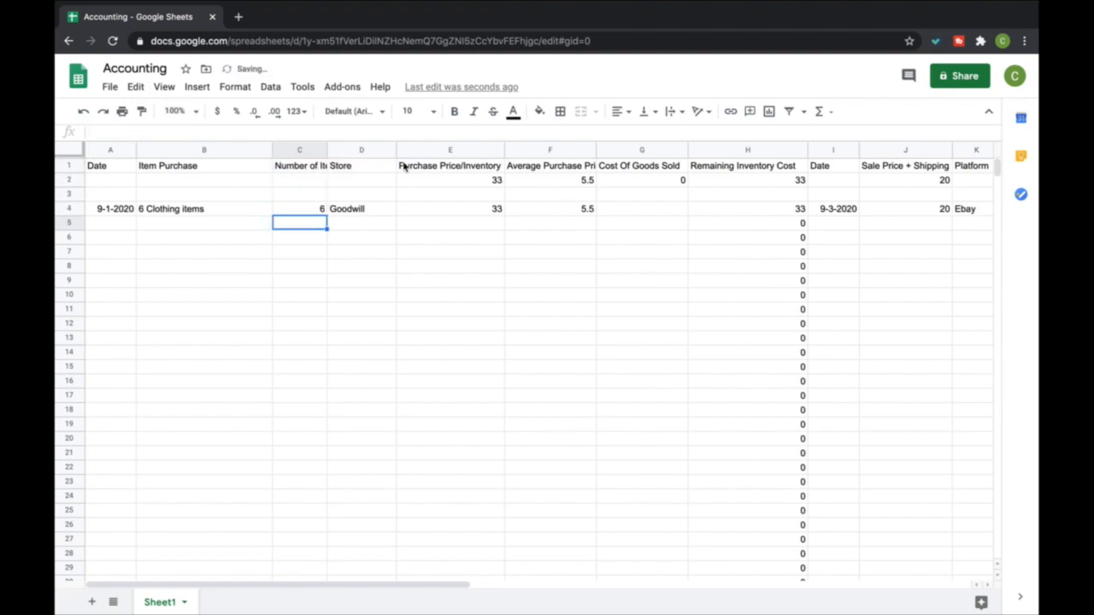
# Replace the formula in F4 with the purchase price E4 divided by the number of items C4
pyautogui.click(567, 205)
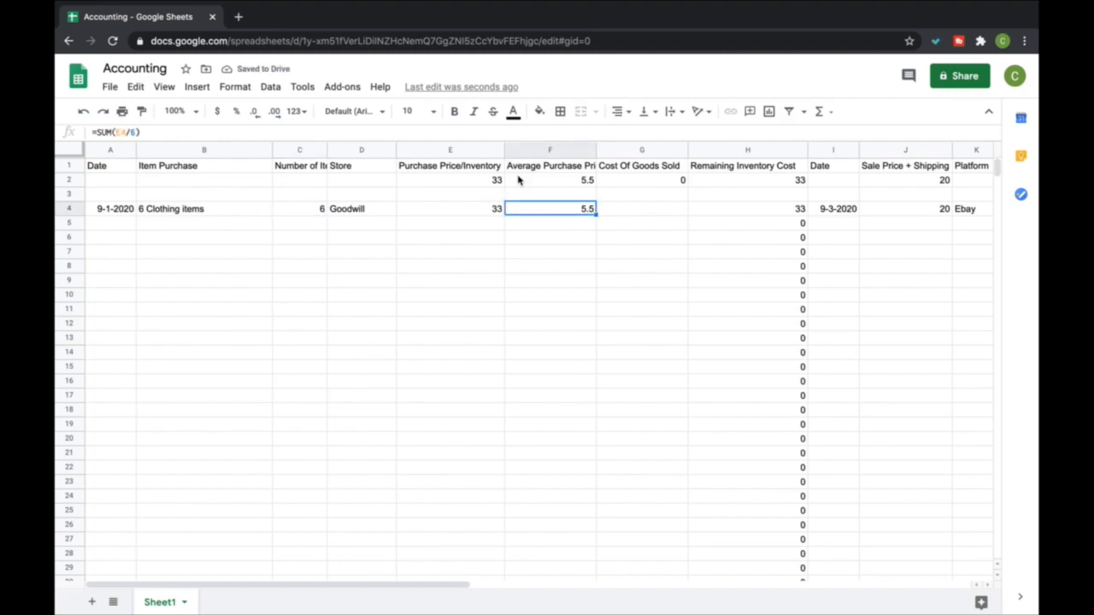
pyautogui.click(820, 112)
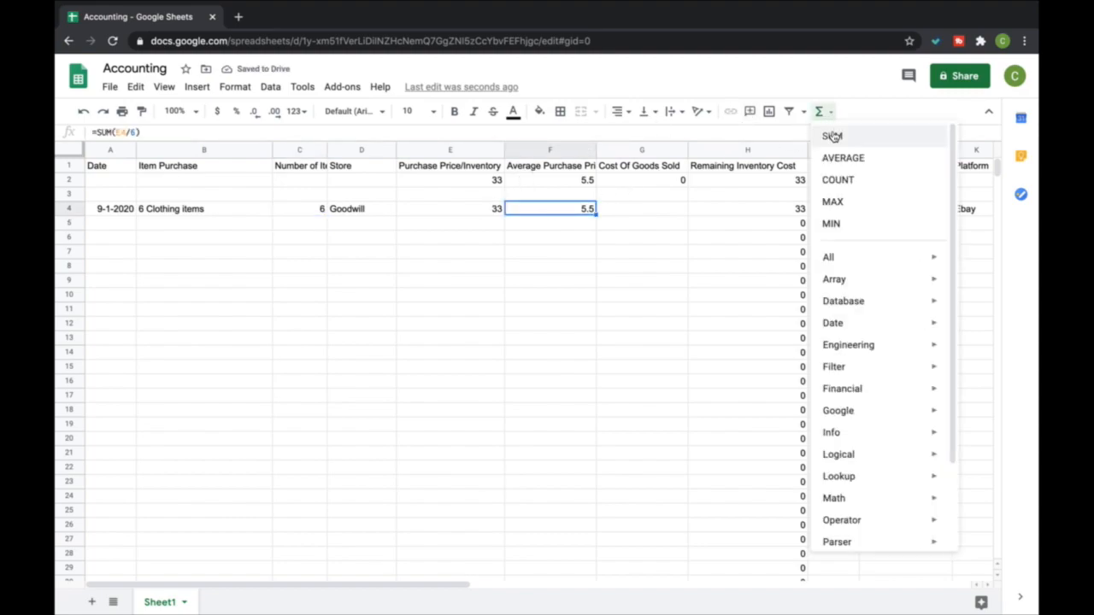
pyautogui.click(842, 134)
pyautogui.click(474, 211)
pyautogui.write('/')
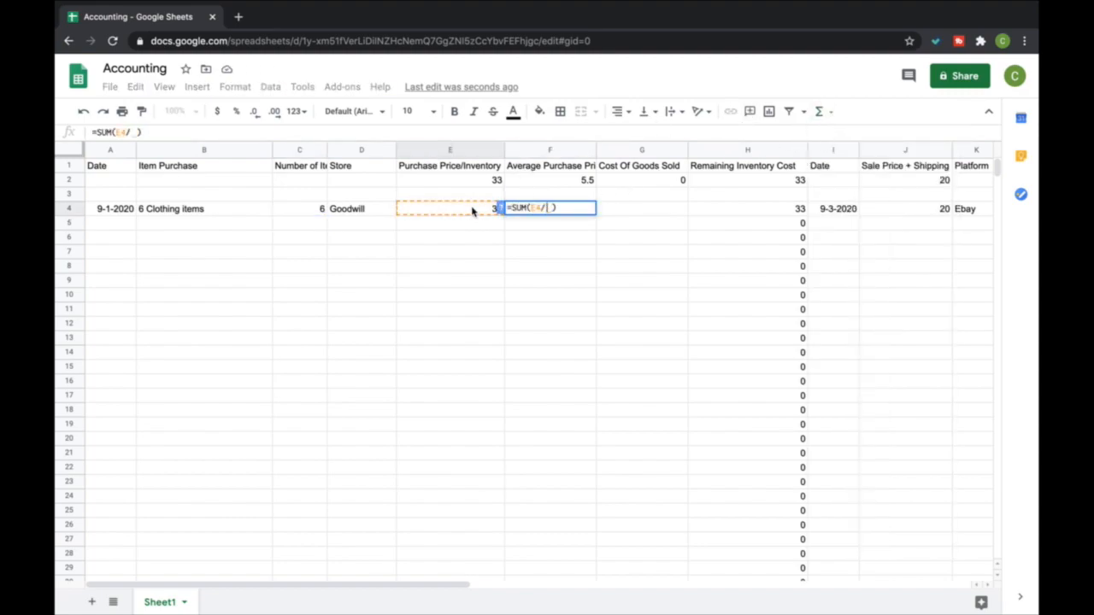
pyautogui.click(329, 208)
pyautogui.press('Return')
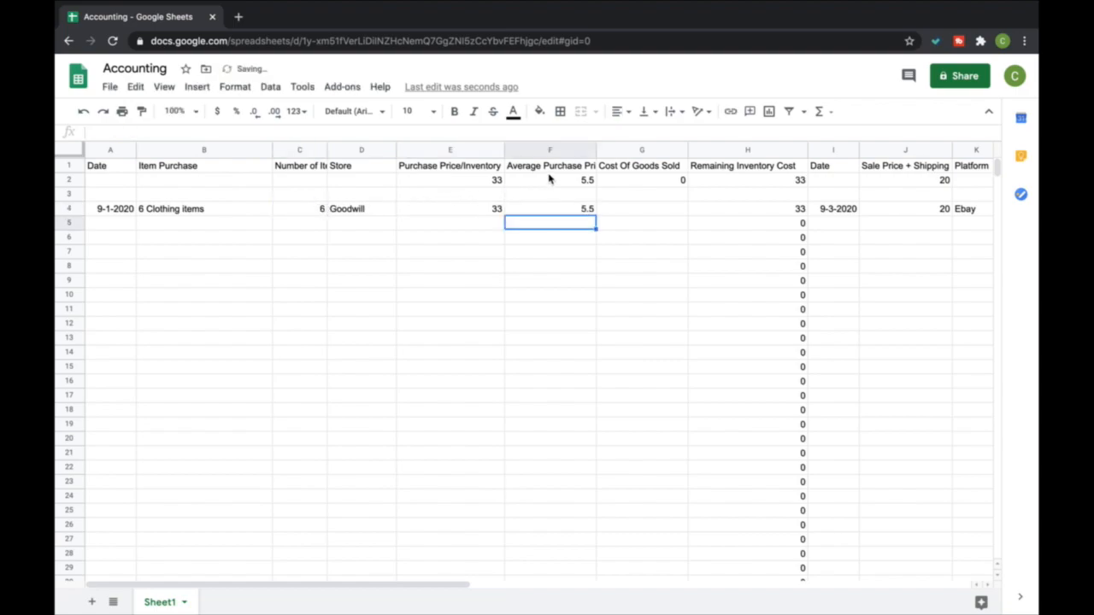
# Total the number of items bought in C2 with a SUM of column C from C4 downward
pyautogui.click(308, 180)
pyautogui.click(822, 112)
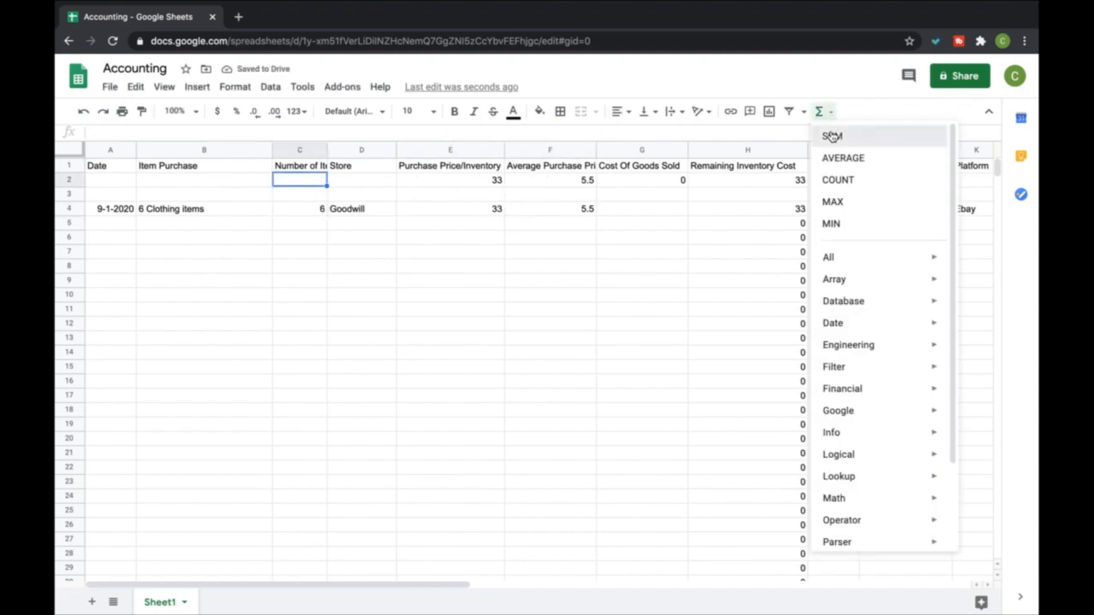
pyautogui.click(834, 135)
pyautogui.moveTo(318, 212); pyautogui.dragTo(305, 403)
pyautogui.press('Return')
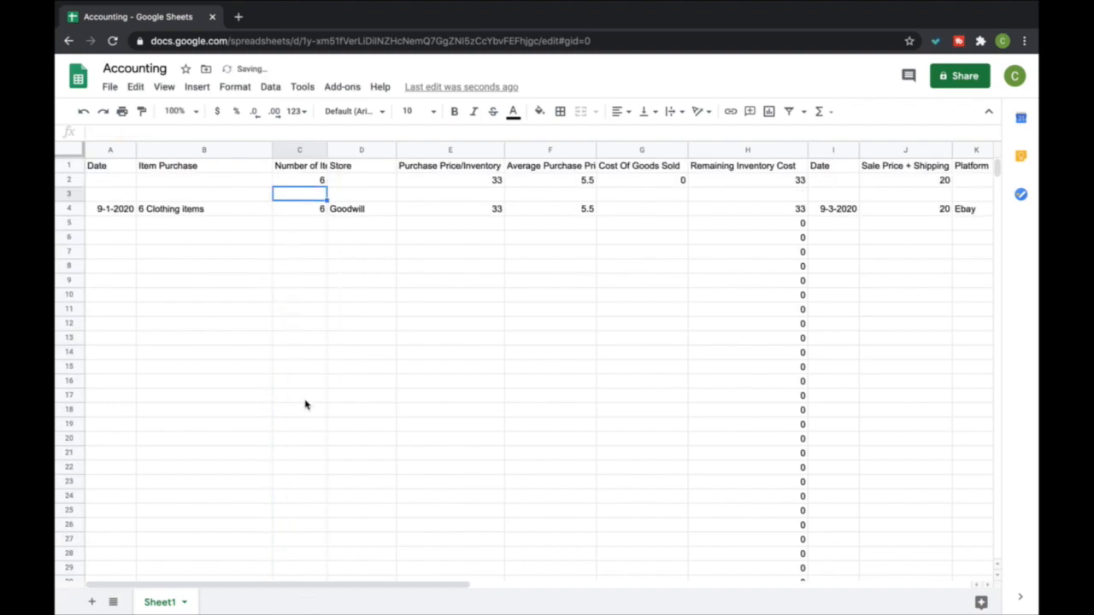
# Widen column C to fit its Number of Items bought header and narrow the Item Purchase column
pyautogui.moveTo(327, 149); pyautogui.dragTo(401, 149)
pyautogui.moveTo(401, 150); pyautogui.dragTo(380, 149)
pyautogui.moveTo(272, 150); pyautogui.dragTo(232, 151)
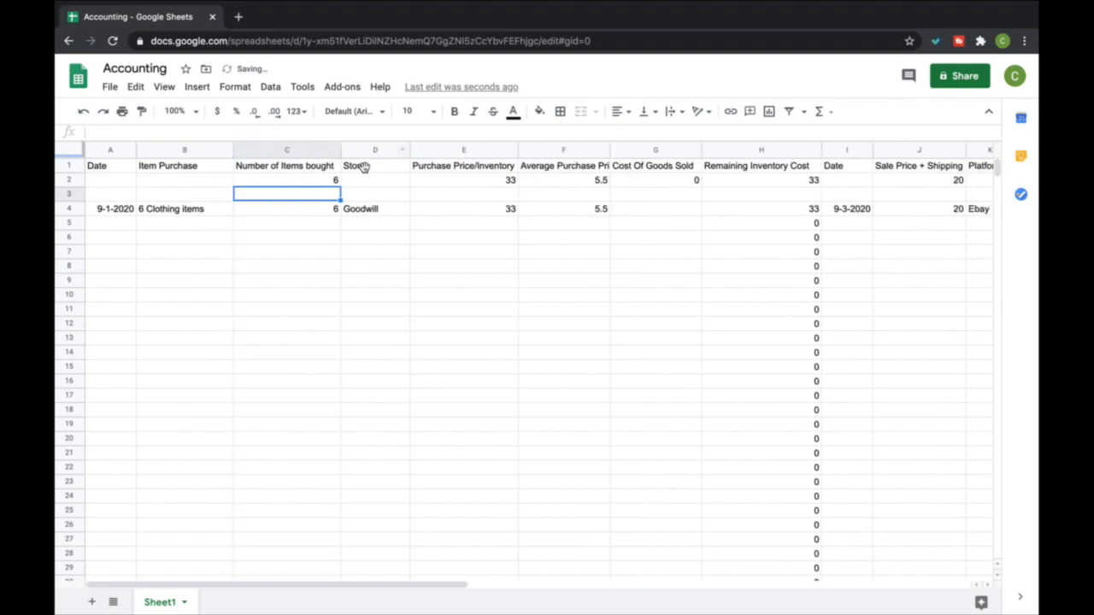
pyautogui.click(513, 181)
pyautogui.click(819, 112)
pyautogui.click(831, 134)
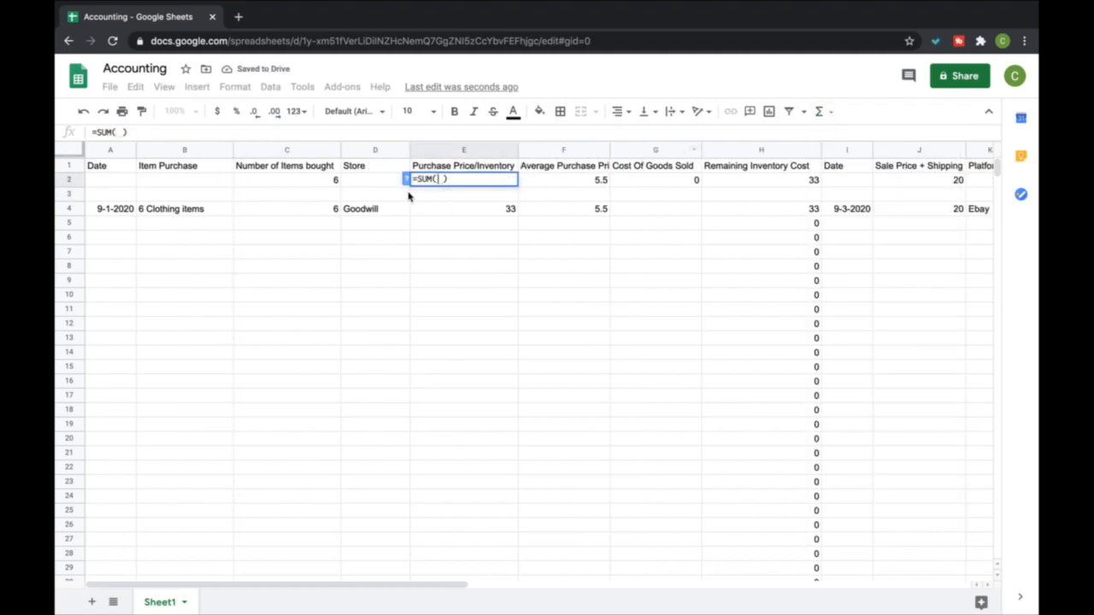
pyautogui.press('Return')
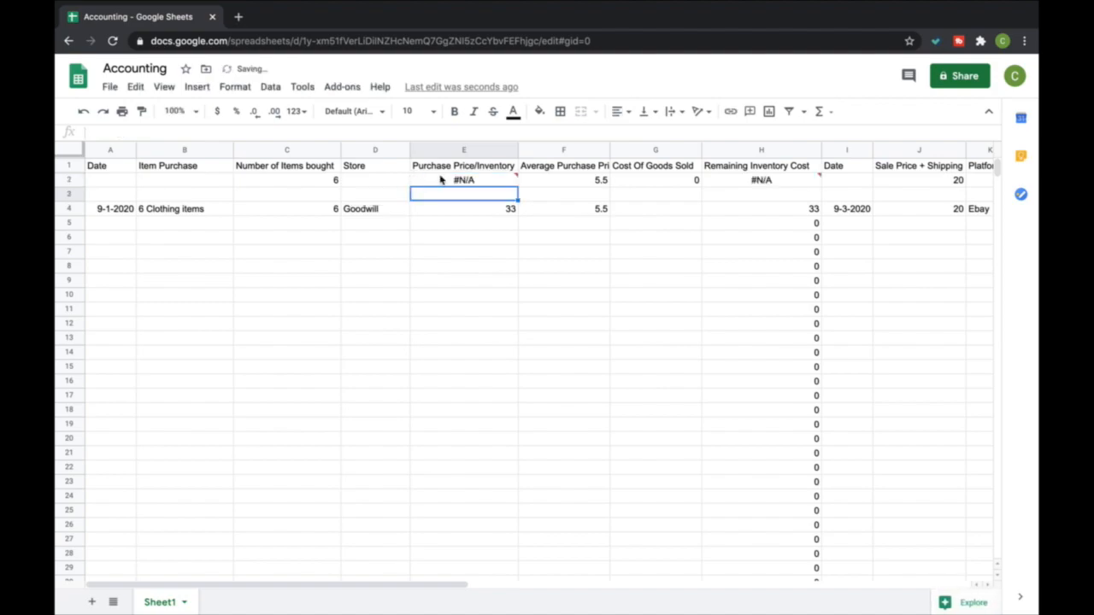
pyautogui.click(83, 111)
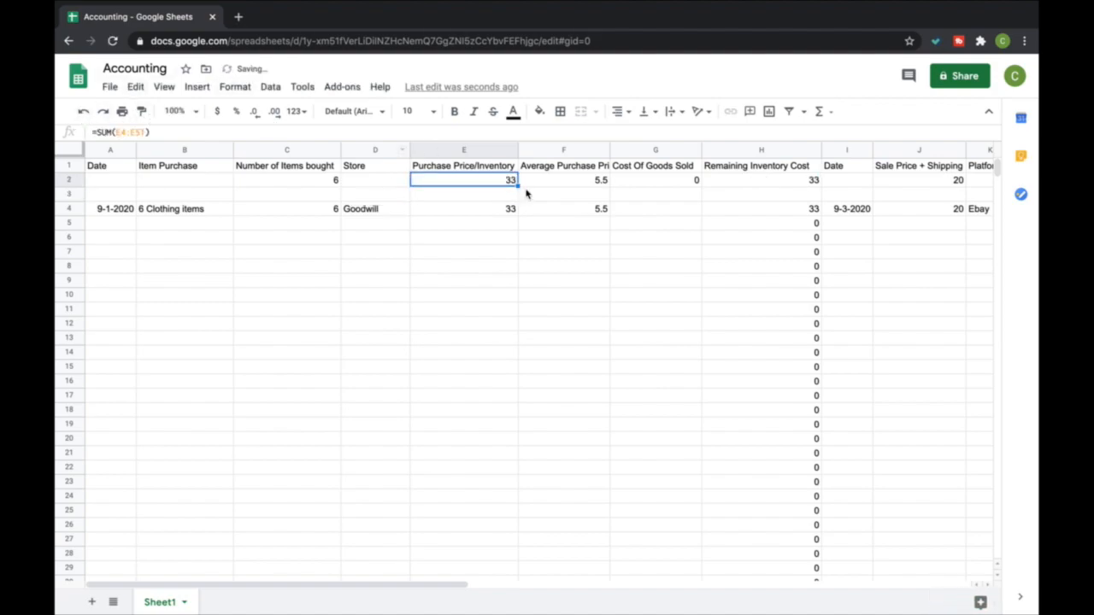
# Set F2 to the total purchase price E2 divided by the total items C2, and widen column F to fit its header
pyautogui.click(548, 180)
pyautogui.click(816, 111)
pyautogui.click(833, 137)
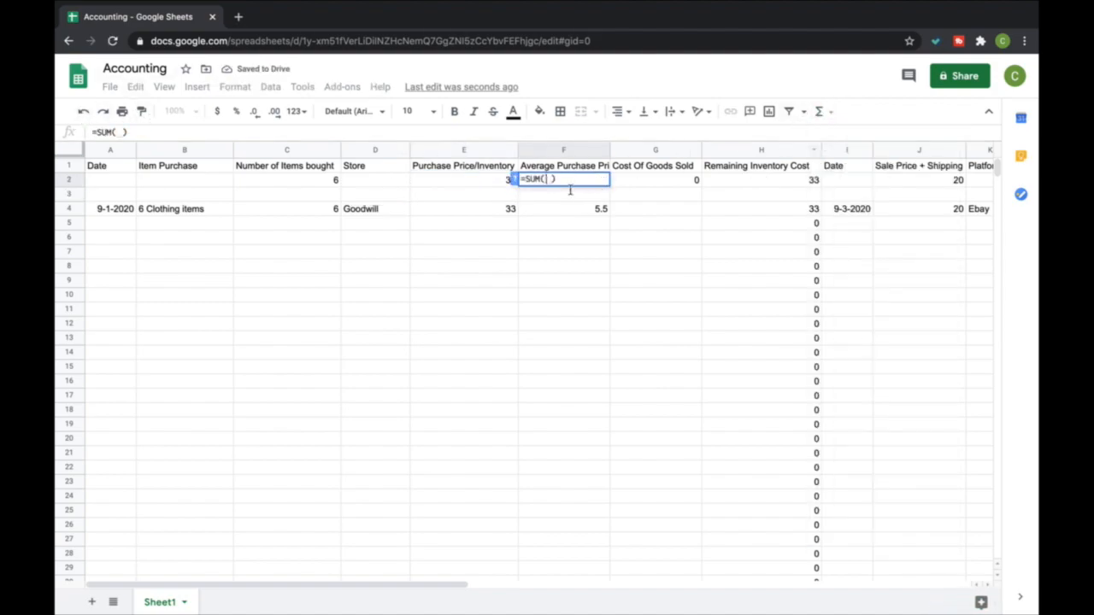
pyautogui.click(482, 183)
pyautogui.write('/')
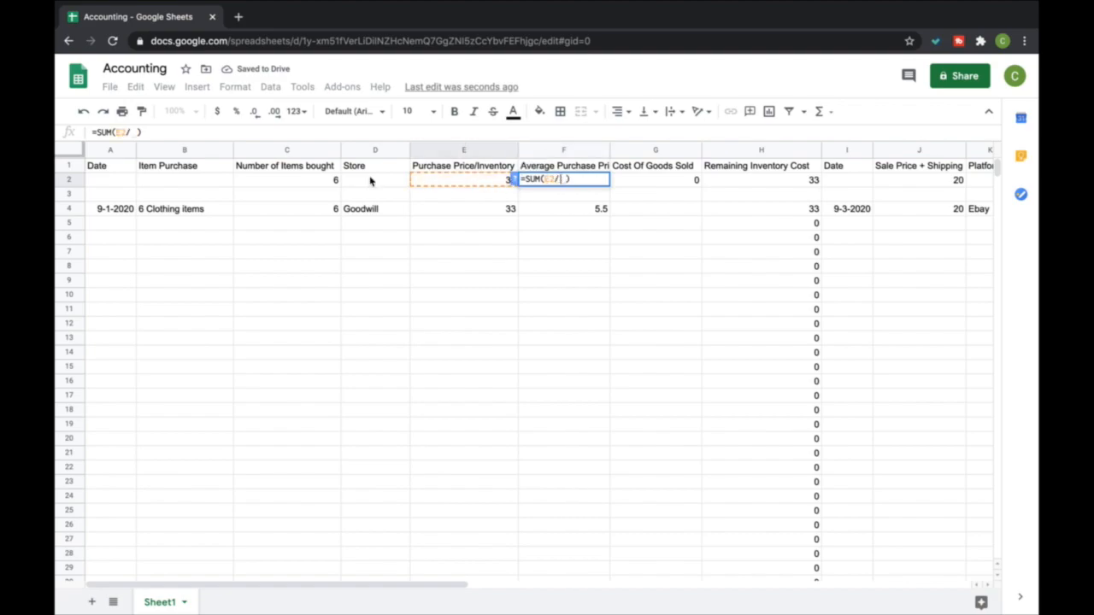
pyautogui.click(305, 179)
pyautogui.press('Return')
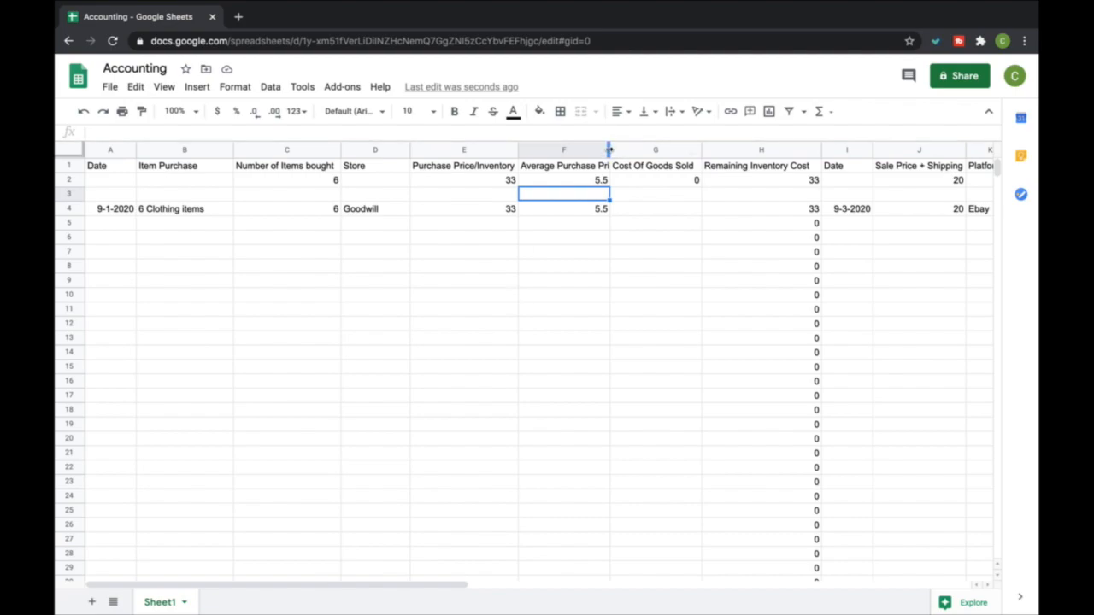
pyautogui.moveTo(610, 151); pyautogui.dragTo(623, 150)
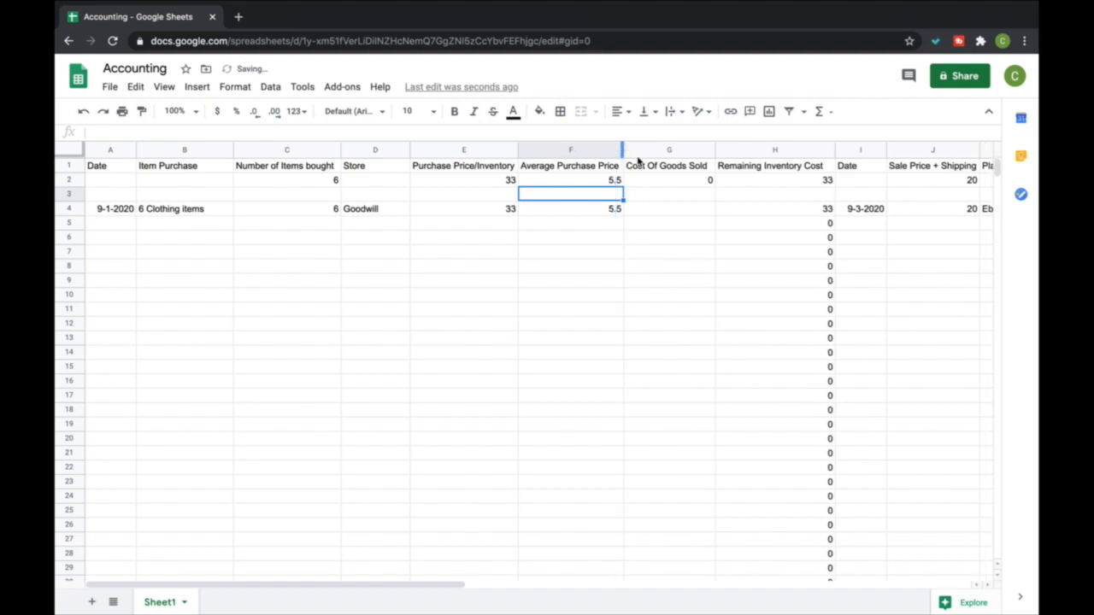
# Enter 5.5 as the cost of goods sold for the 6 clothing items in G4
pyautogui.hscroll(5, 739, 238)
pyautogui.click(513, 215)
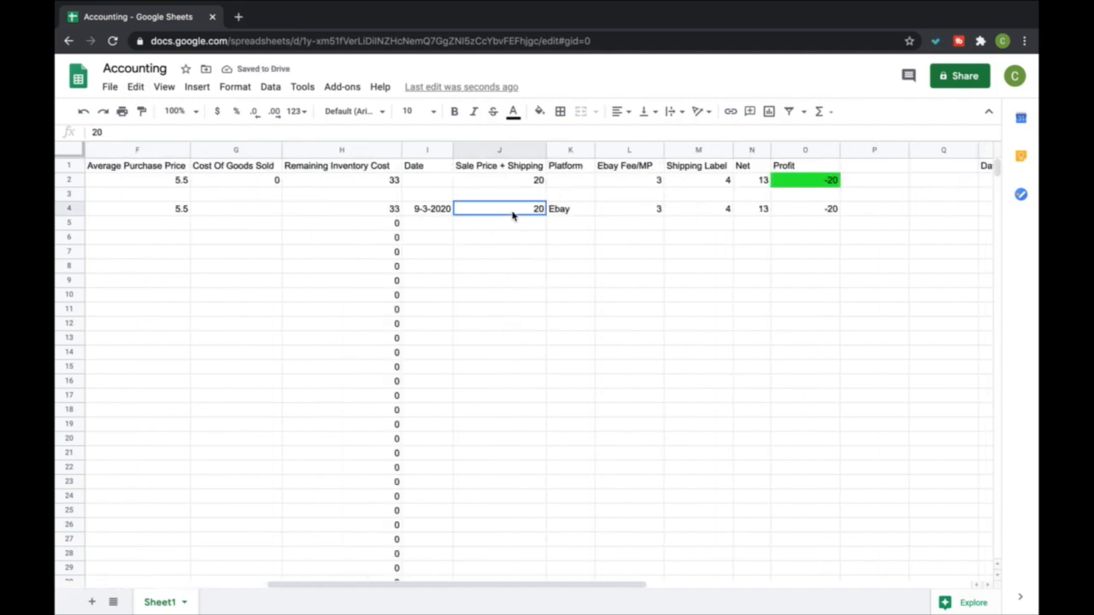
pyautogui.hscroll(-2, 367, 263)
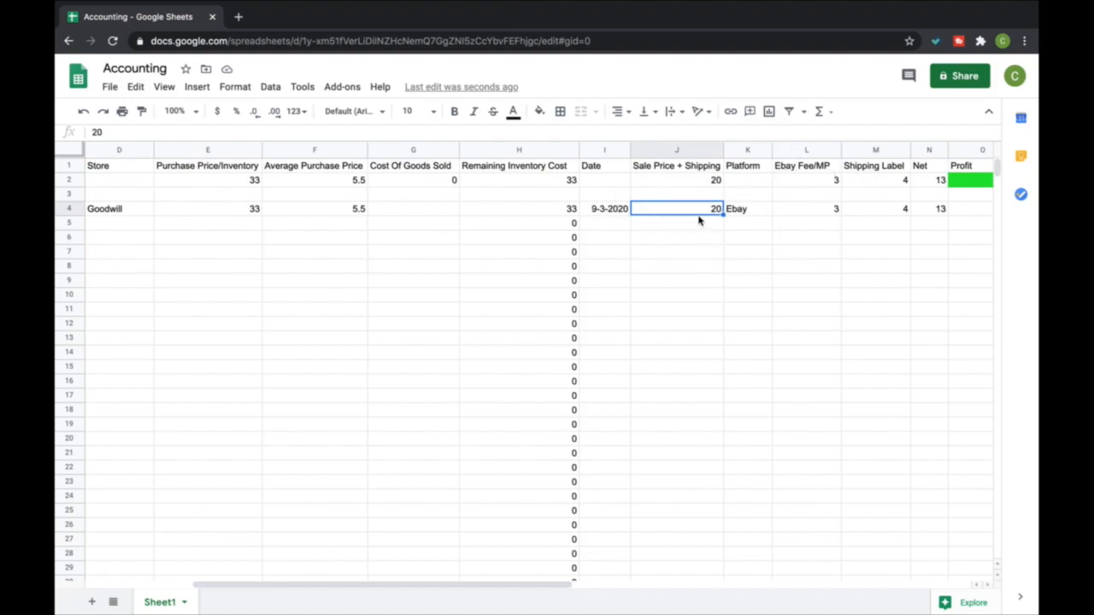
pyautogui.click(349, 213)
pyautogui.hscroll(-3, 749, 174)
pyautogui.hscroll(6, 749, 174)
pyautogui.hscroll(-6, 690, 222)
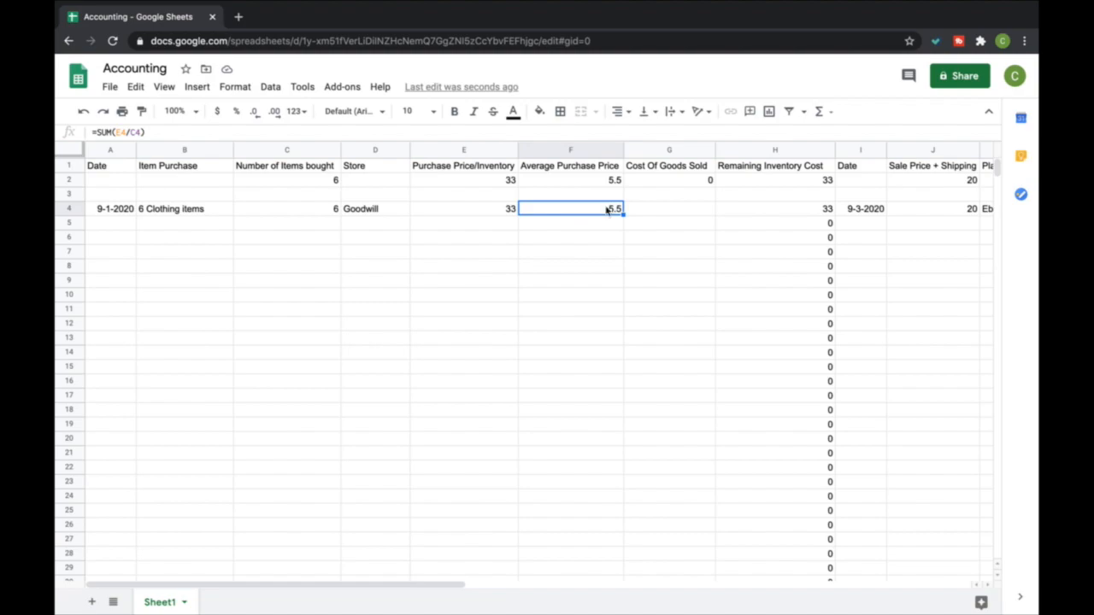
pyautogui.click(639, 211)
pyautogui.write('5.5')
pyautogui.press('Return')
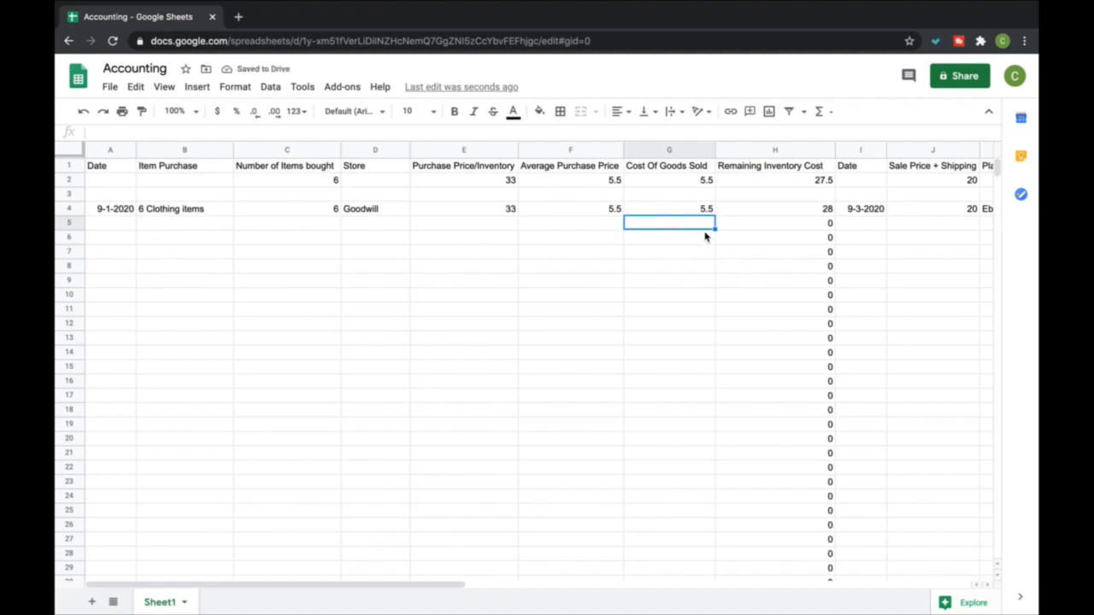
# Clear the cost of goods sold value from G4
pyautogui.hscroll(4, 706, 237)
pyautogui.click(376, 209)
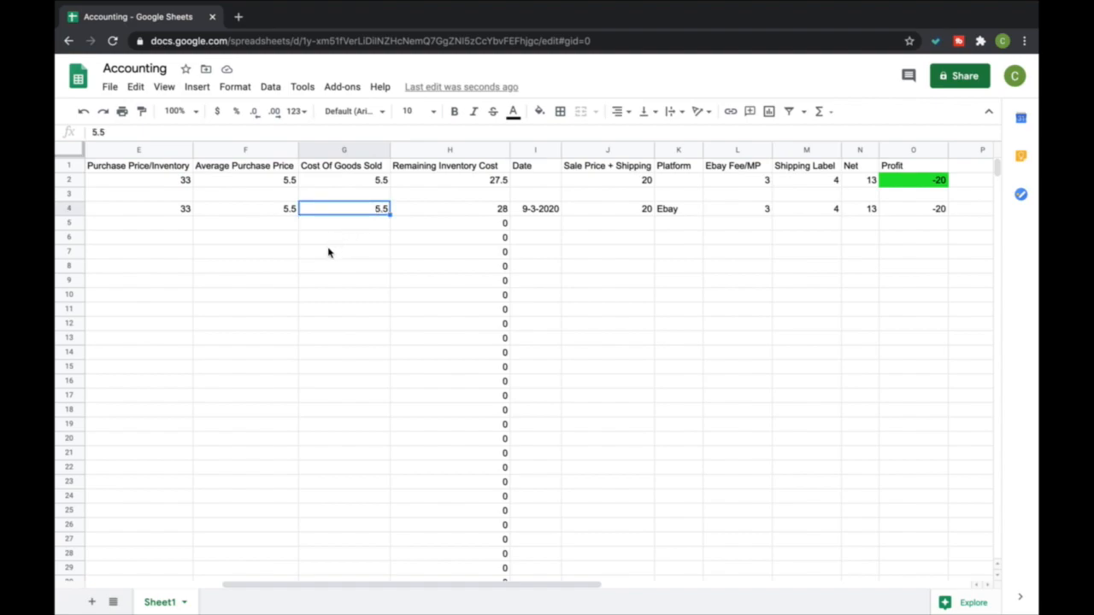
pyautogui.press('Delete')
pyautogui.press('Down')
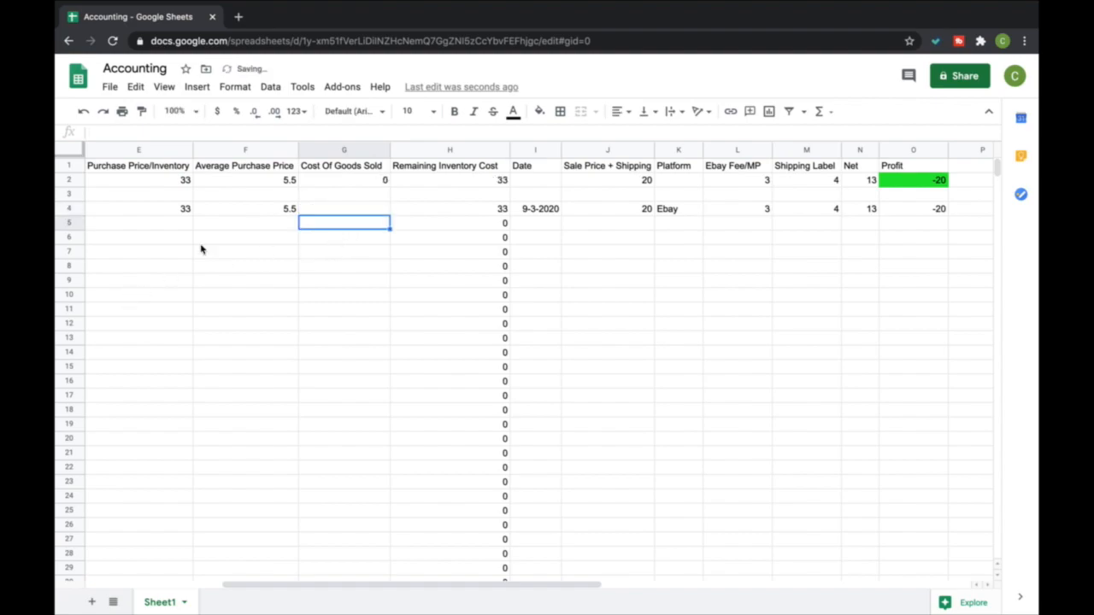
# Add a second purchase in row 5 with the date 9-2-2020 and the item "10 clothing items"
pyautogui.hscroll(-5, 248, 216)
pyautogui.click(134, 223)
pyautogui.write('9-2-2020')
pyautogui.press('Tab')
pyautogui.write('10')
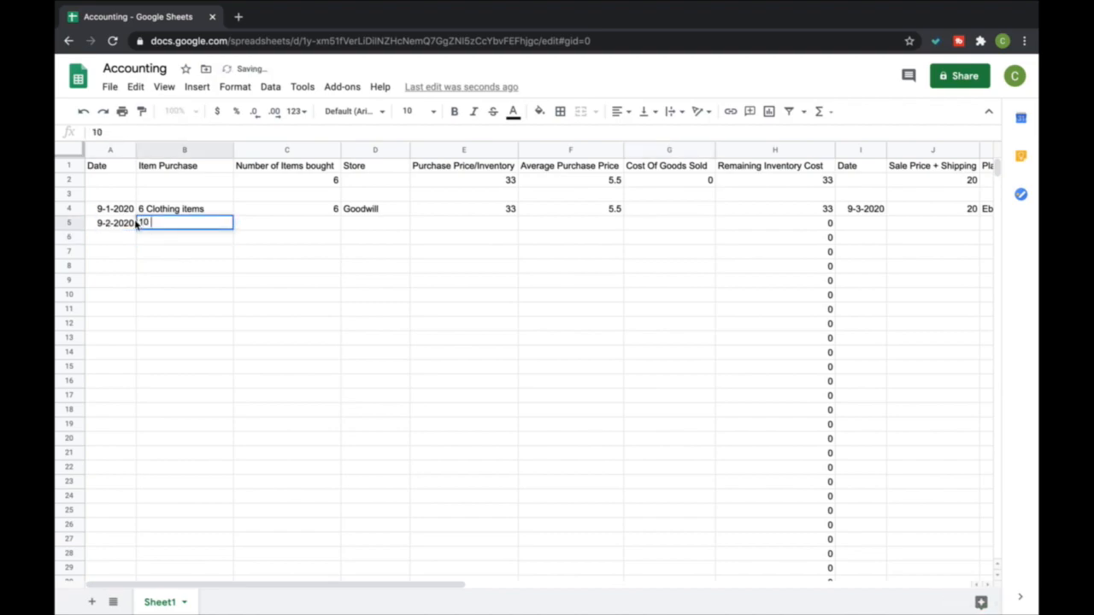
pyautogui.write(' clothing items')
pyautogui.press('Down')
pyautogui.press('Right')
pyautogui.press('Right')
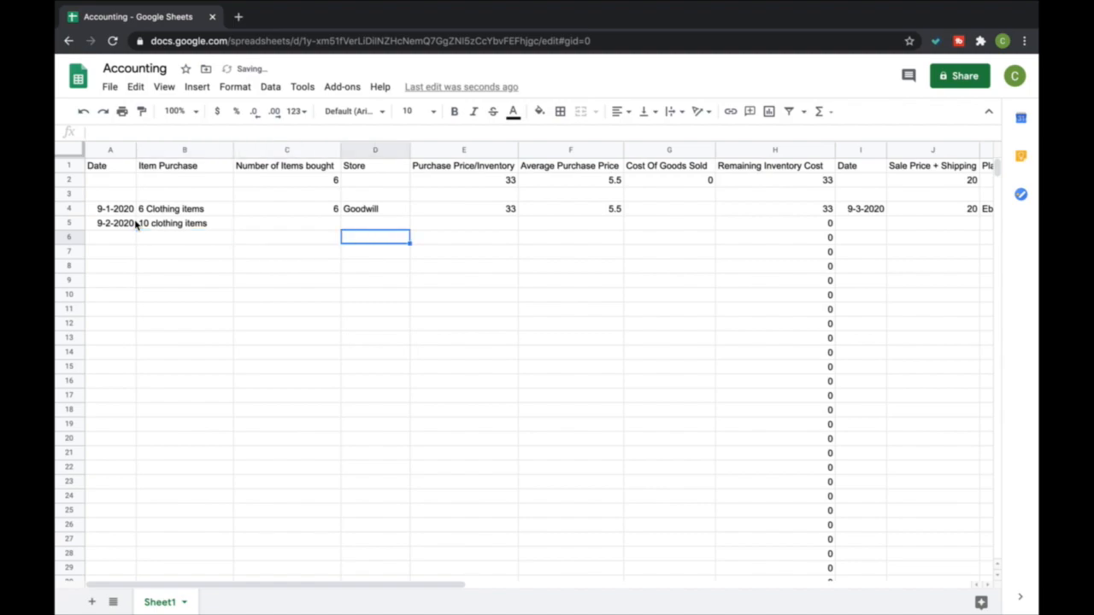
# Enter 10 as the number of items bought and "yardsale" as the store in row 5
pyautogui.press('Left')
pyautogui.press('Up')
pyautogui.write('10')
pyautogui.press('Down')
pyautogui.press('Right')
pyautogui.press('Up')
pyautogui.write('yardsale')
pyautogui.press('Tab')
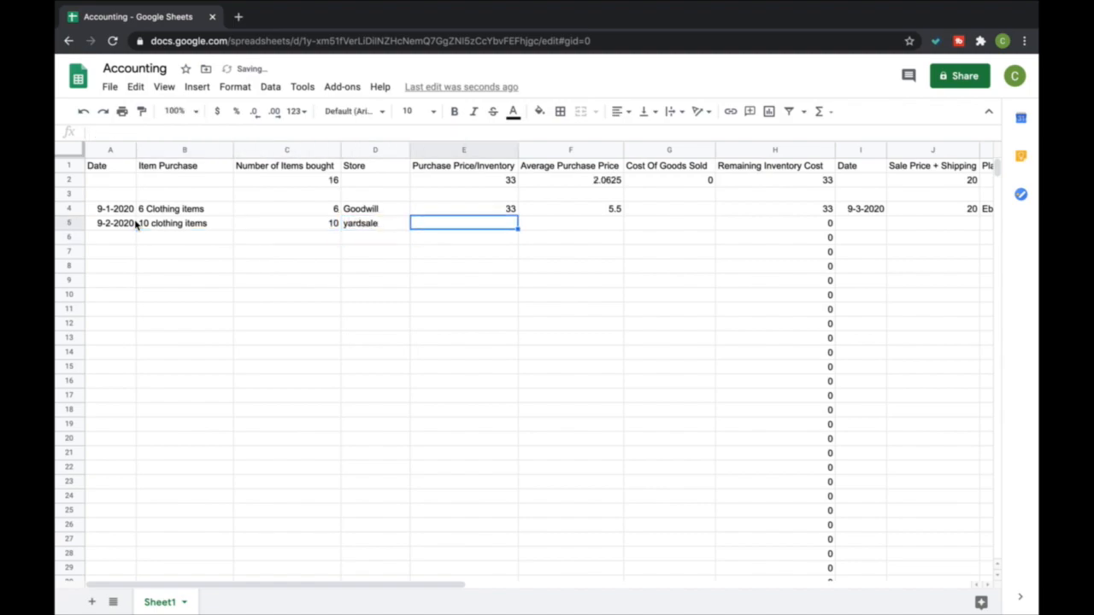
# Enter 40 as the purchase price in E5 and change it to 20
pyautogui.write('40')
pyautogui.press('Return')
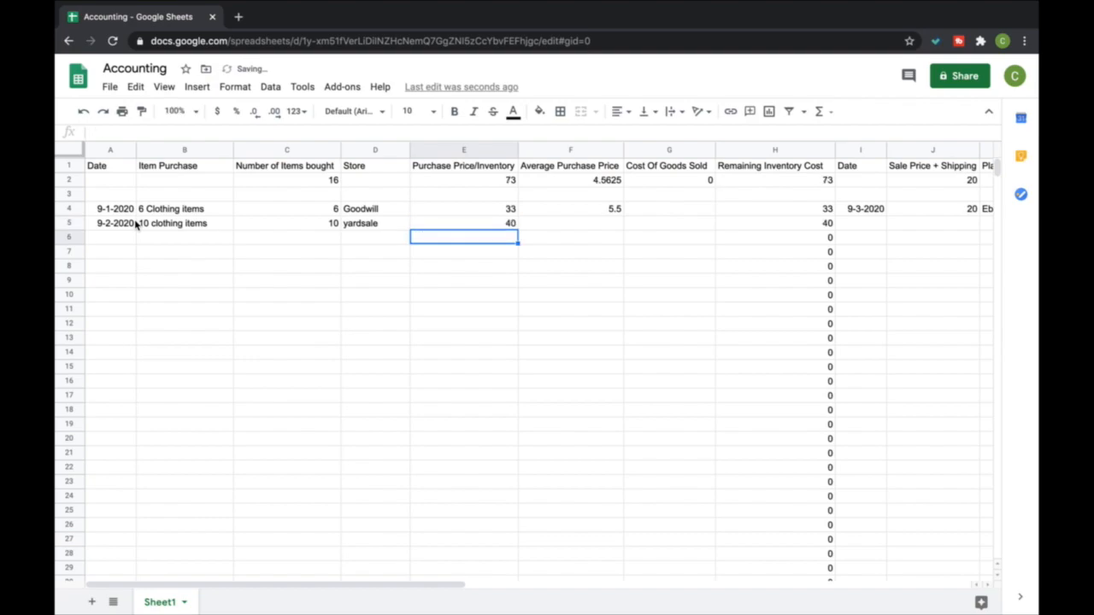
pyautogui.press('Up')
pyautogui.write('20')
pyautogui.press('Return')
# Copy the average purchase price formula from F4 down column F past row 29
pyautogui.click(616, 209)
pyautogui.moveTo(623, 223); pyautogui.dragTo(623, 577)
pyautogui.click(471, 272)
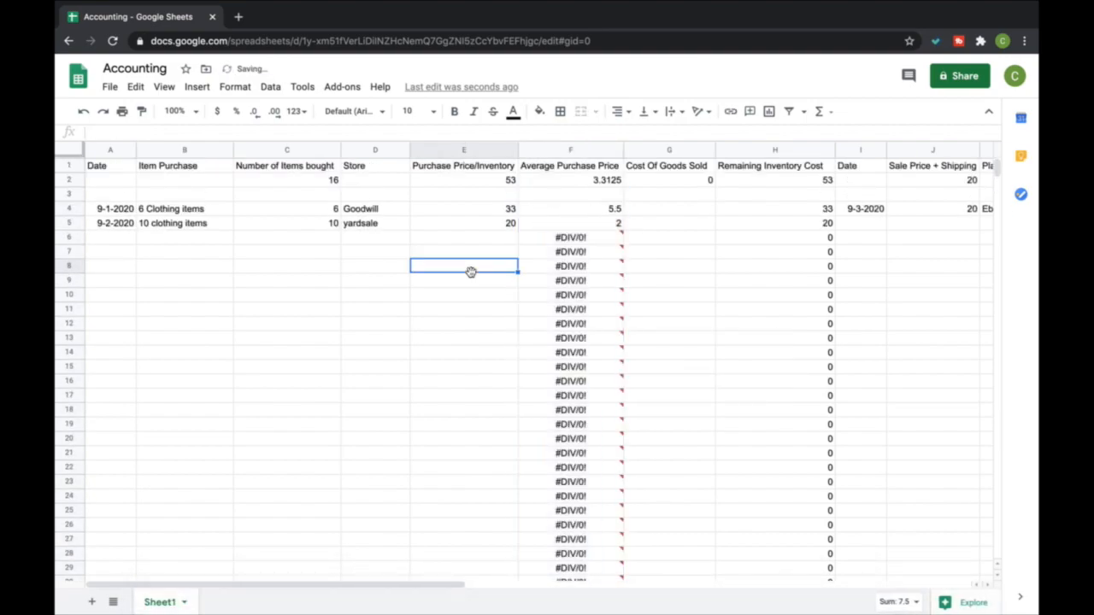
pyautogui.moveTo(577, 241); pyautogui.dragTo(576, 510)
pyautogui.click(480, 381)
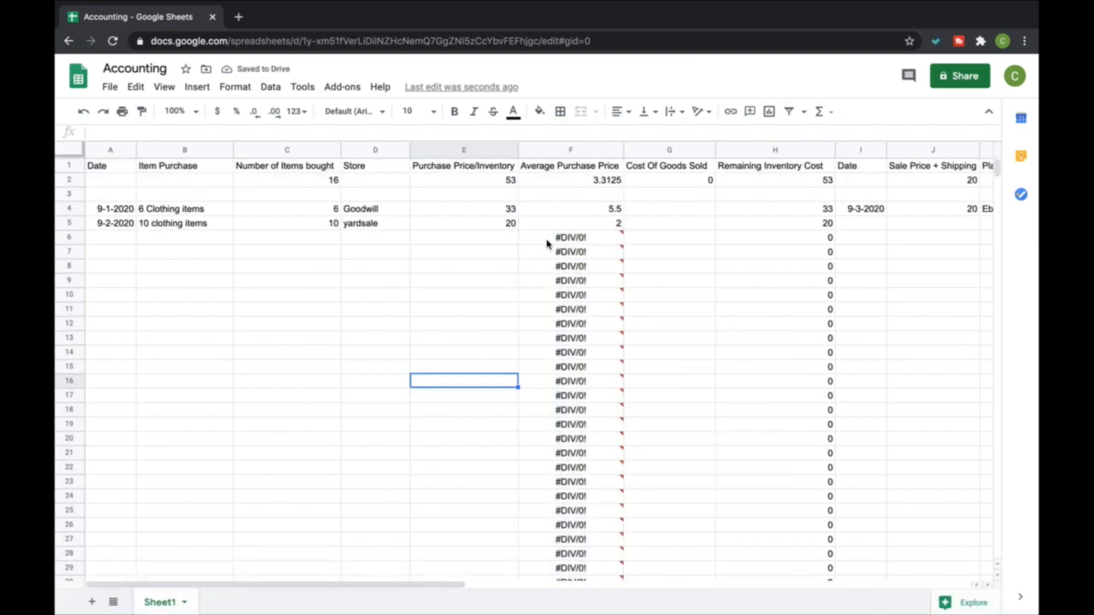
# Reduce the overall average purchase price in F2 to two decimal places
pyautogui.click(588, 227)
pyautogui.click(599, 180)
pyautogui.click(254, 115)
pyautogui.click(254, 114)
pyautogui.click(647, 213)
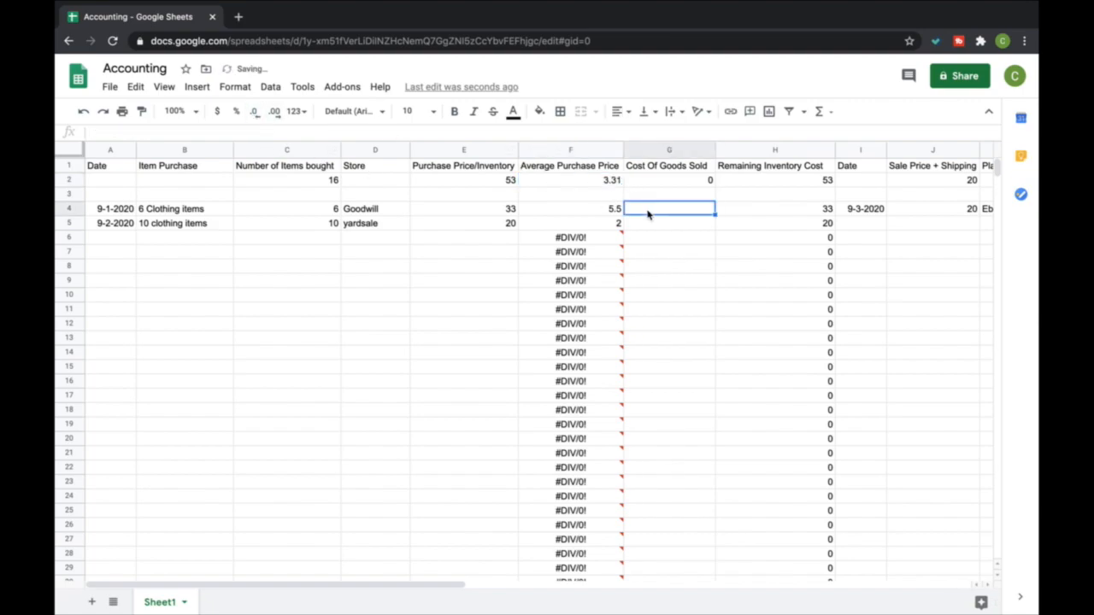
pyautogui.click(611, 183)
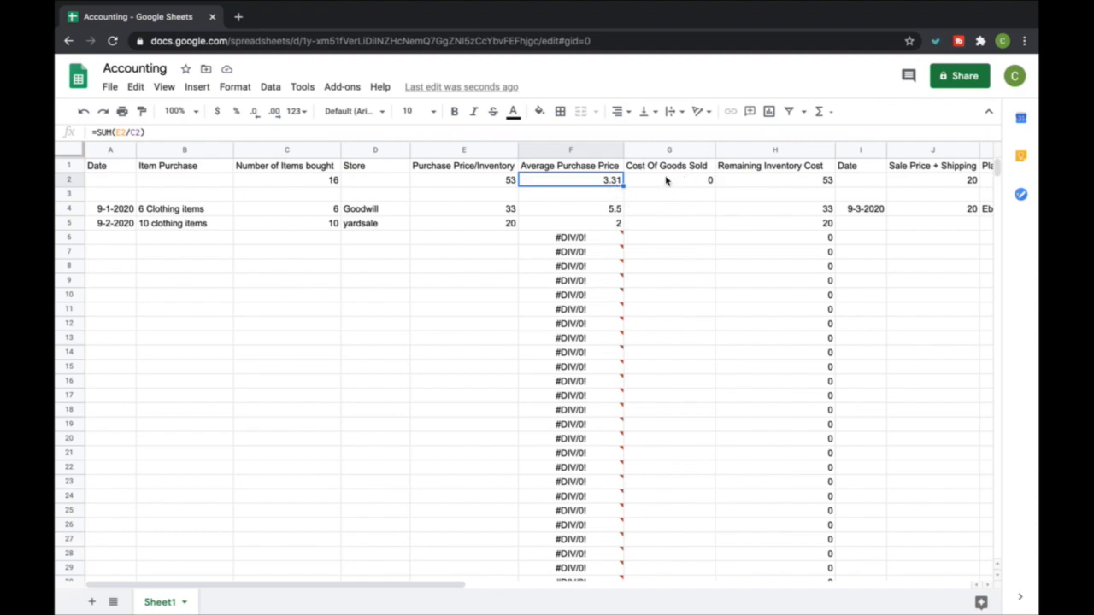
# Insert a column before Cost Of Goods Sold and give it the header "Total number of items"
pyautogui.click(706, 150)
pyautogui.rightClick(706, 150)
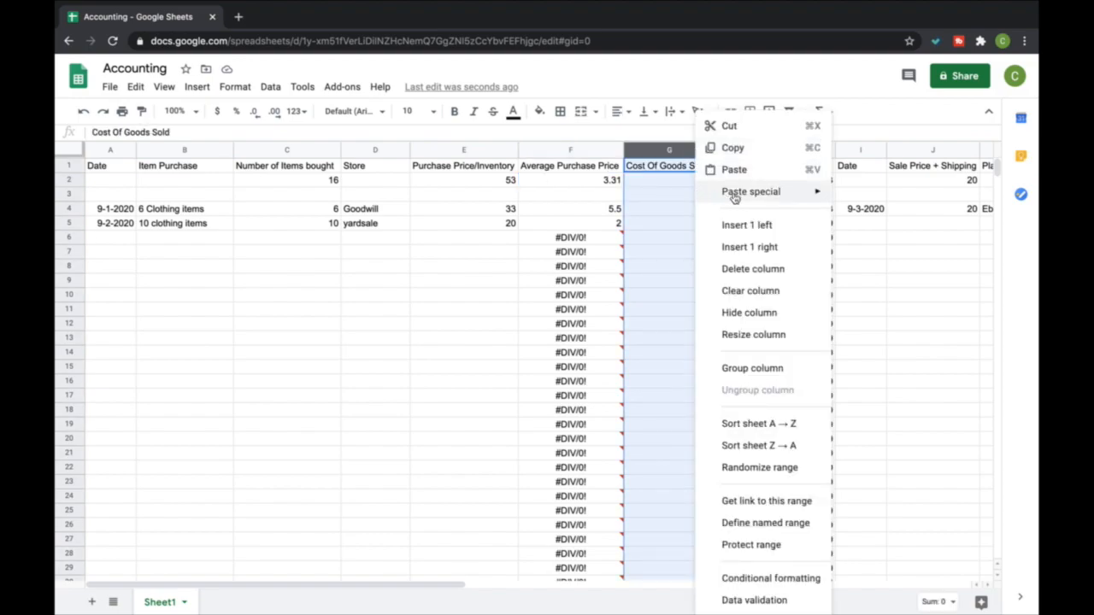
pyautogui.click(767, 226)
pyautogui.click(666, 166)
pyautogui.write('Toal')
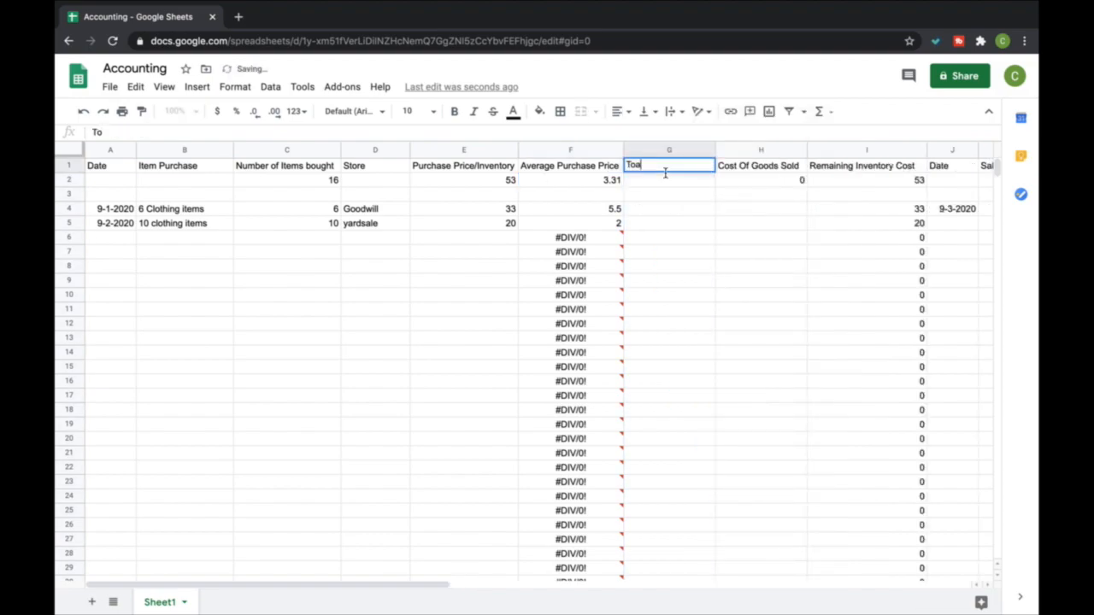
pyautogui.press('BackSpace')
pyautogui.press('BackSpace')
pyautogui.write('tal number of')
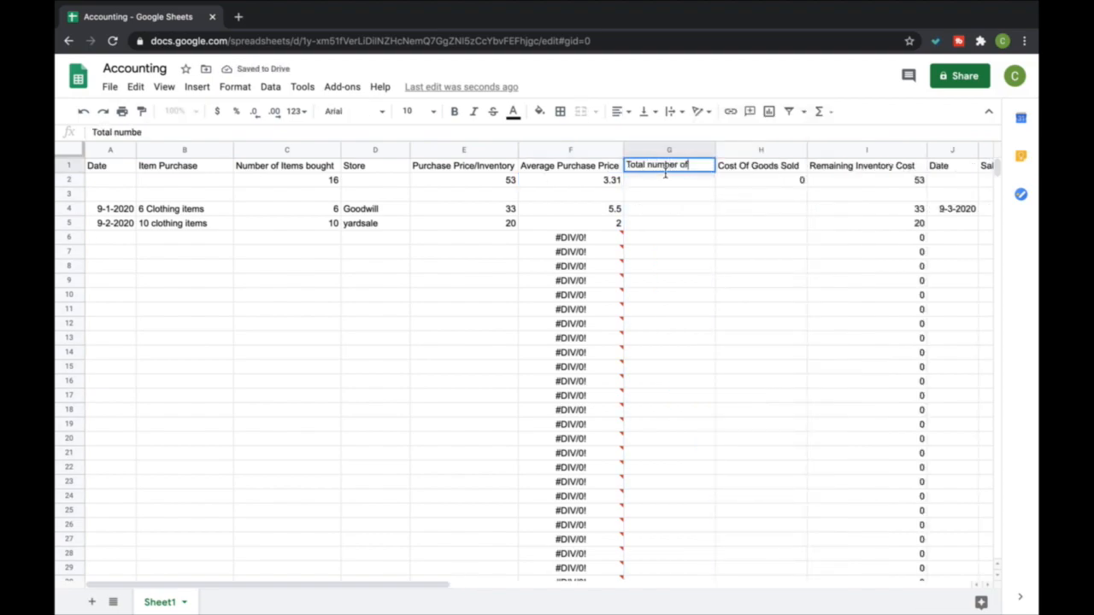
pyautogui.write(' items')
pyautogui.press('Return')
pyautogui.press('Return')
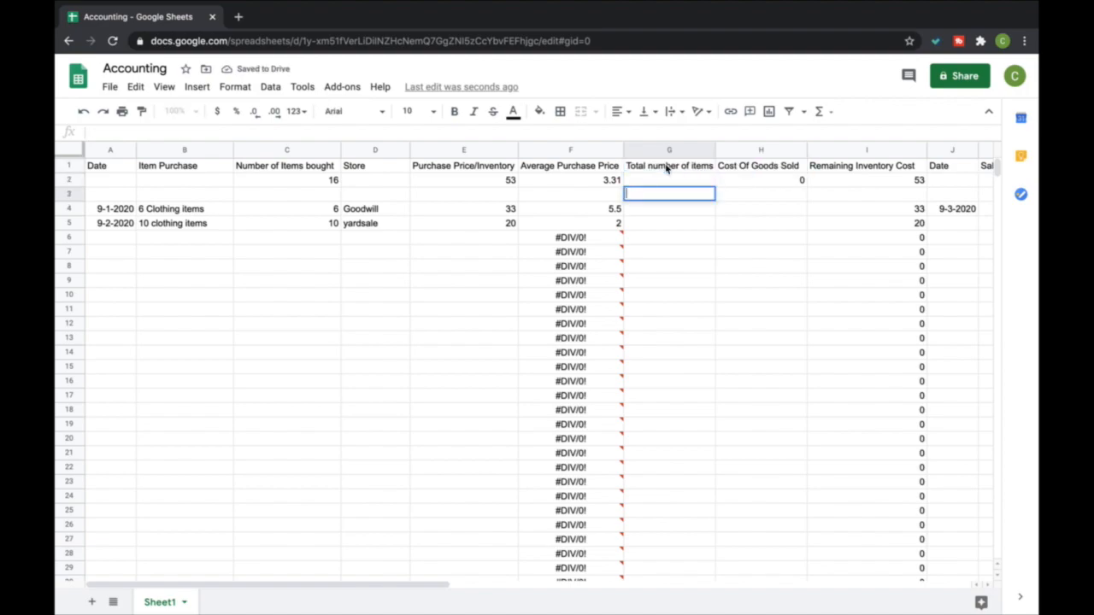
# Enter 1 as the total number of items in G2
pyautogui.press('Up')
pyautogui.write('1')
pyautogui.press('Return')
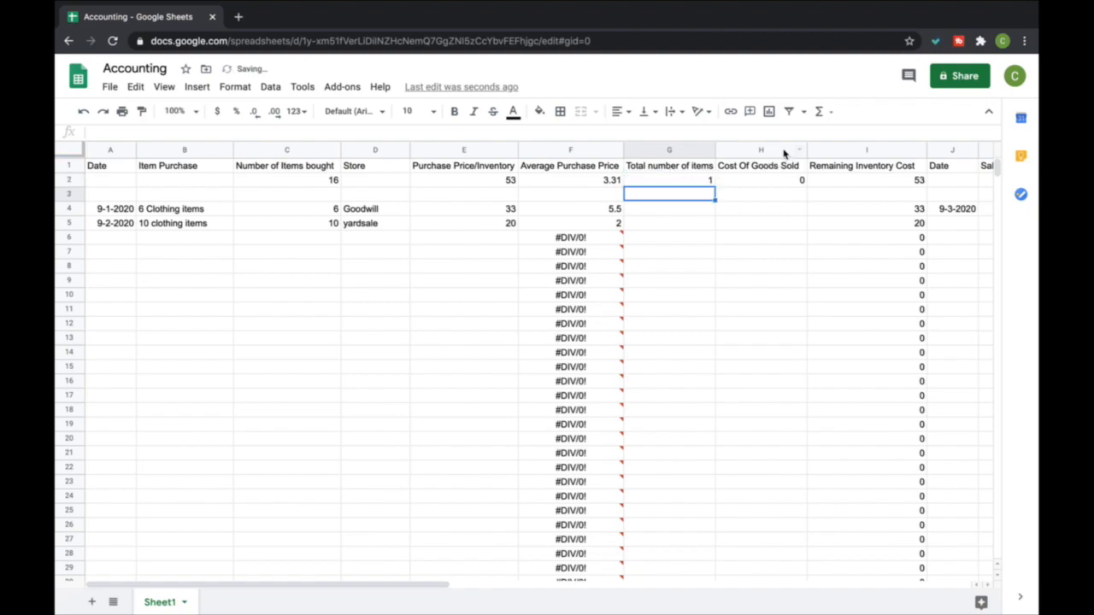
# Set the cost of goods sold in H2 to a SUM of average price F2 multiplied by item count G2
pyautogui.click(775, 181)
pyautogui.click(832, 113)
pyautogui.click(836, 134)
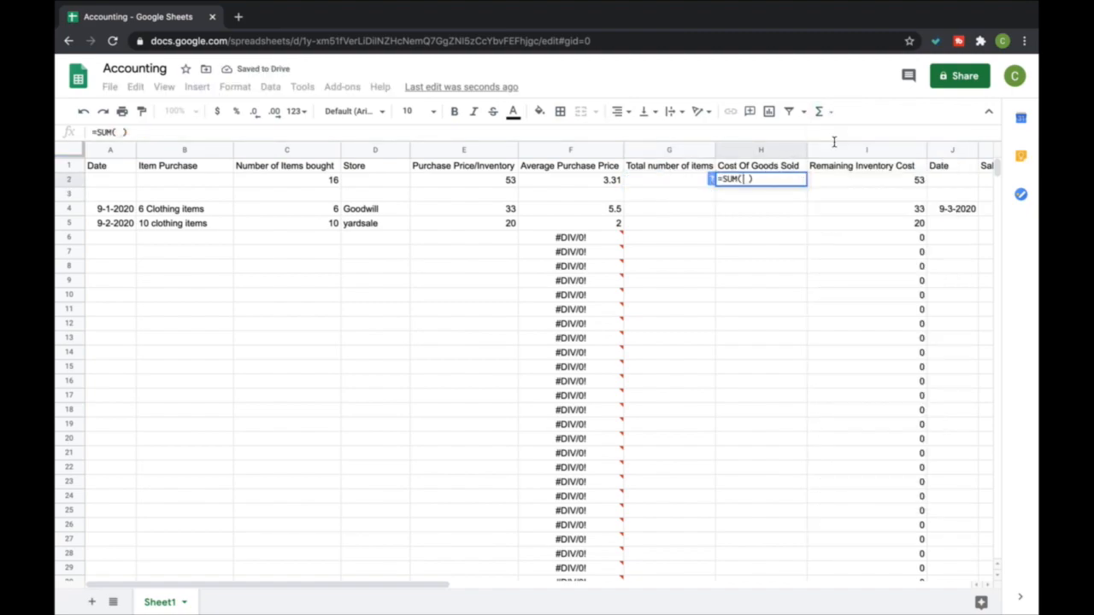
pyautogui.click(594, 181)
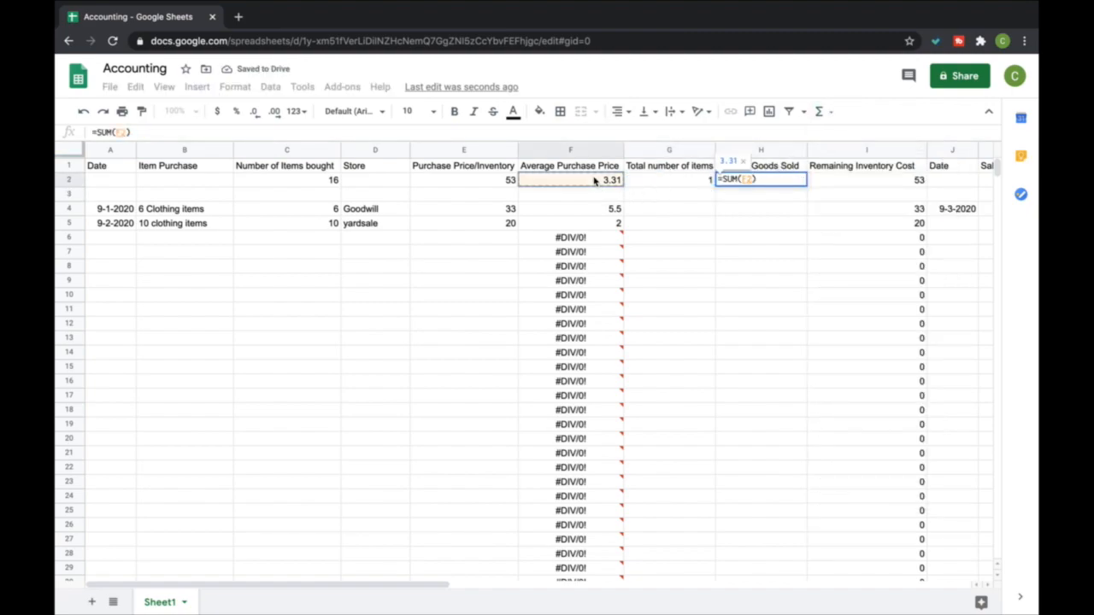
pyautogui.write('*')
pyautogui.click(637, 181)
pyautogui.press('Return')
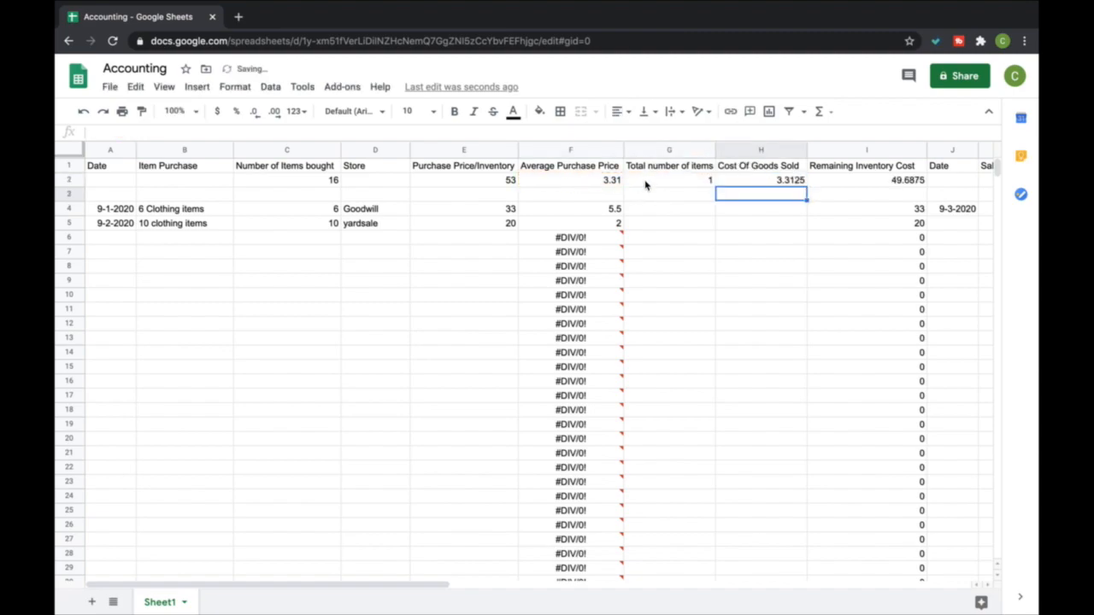
# Reduce the cost of goods sold total in H2 to two decimal places
pyautogui.click(741, 179)
pyautogui.click(253, 112)
pyautogui.click(254, 112)
# Record a second sale in row 5 with the date 9-4-2020, sale price plus shipping 40, and platform Amazon
pyautogui.hscroll(3, 679, 315)
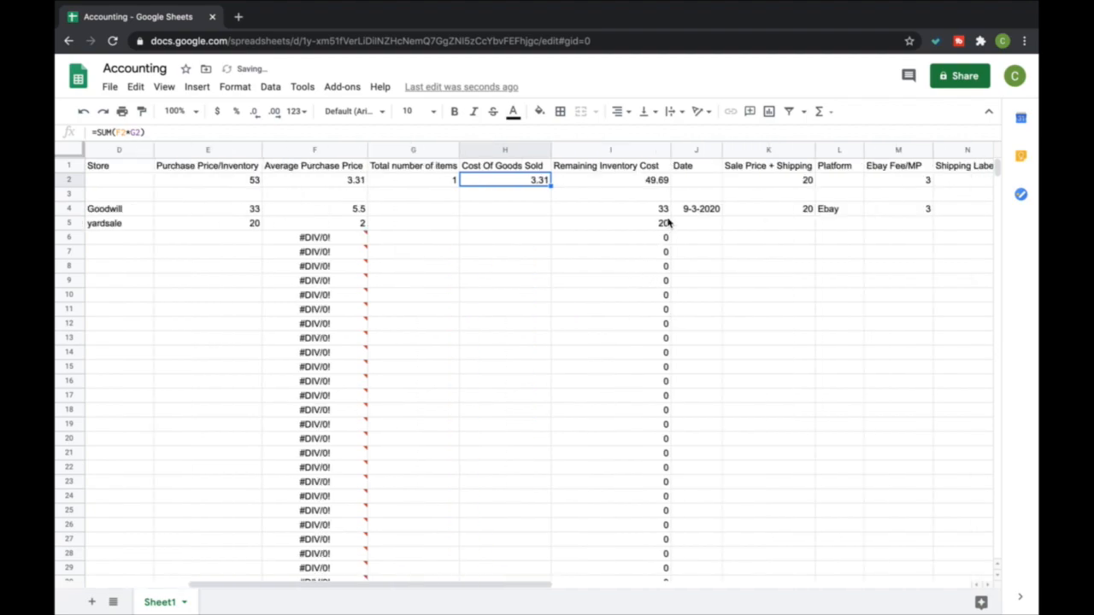
pyautogui.click(683, 224)
pyautogui.write('9-4-2020')
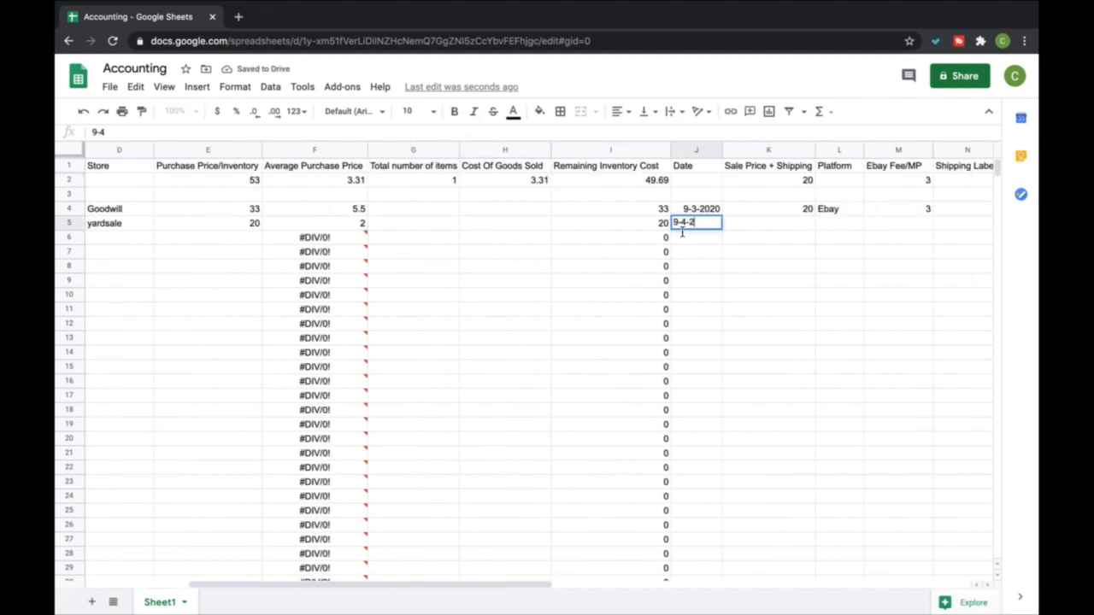
pyautogui.press('Tab')
pyautogui.write('40')
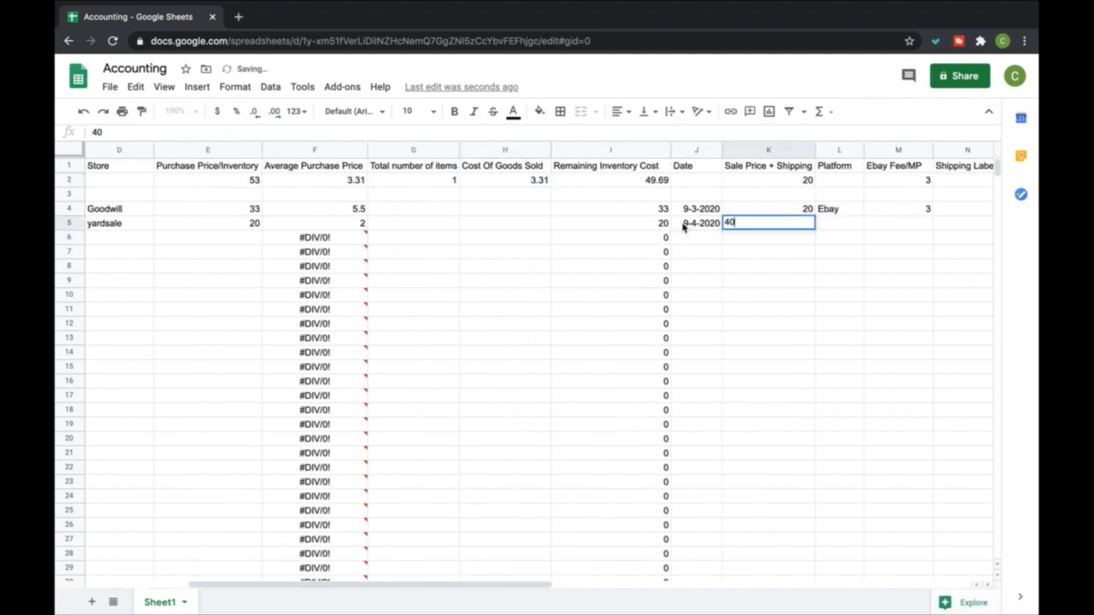
pyautogui.press('Tab')
pyautogui.write('Amazon')
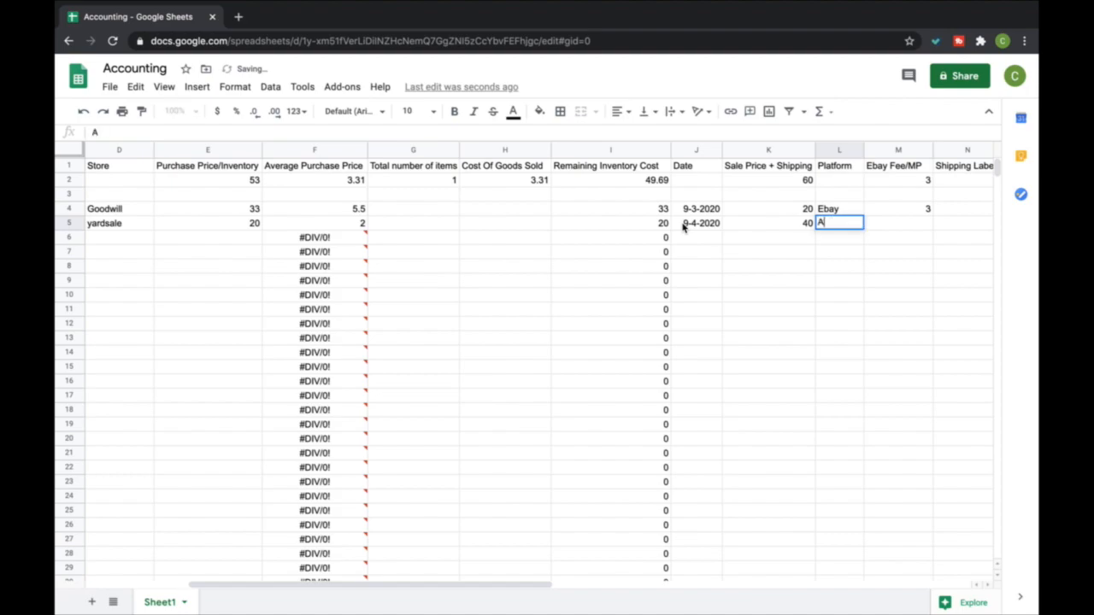
pyautogui.press('Return')
pyautogui.press('Up')
pyautogui.press('Right')
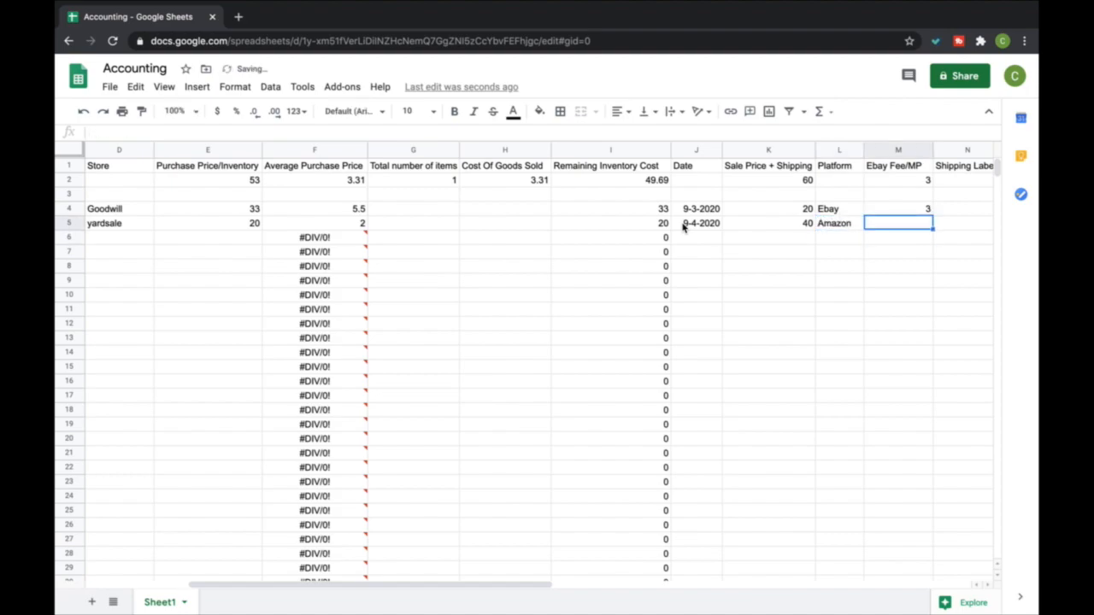
# Enter a platform fee of 4 and a shipping label cost of 6 for the Amazon sale
pyautogui.write('4')
pyautogui.press('Tab')
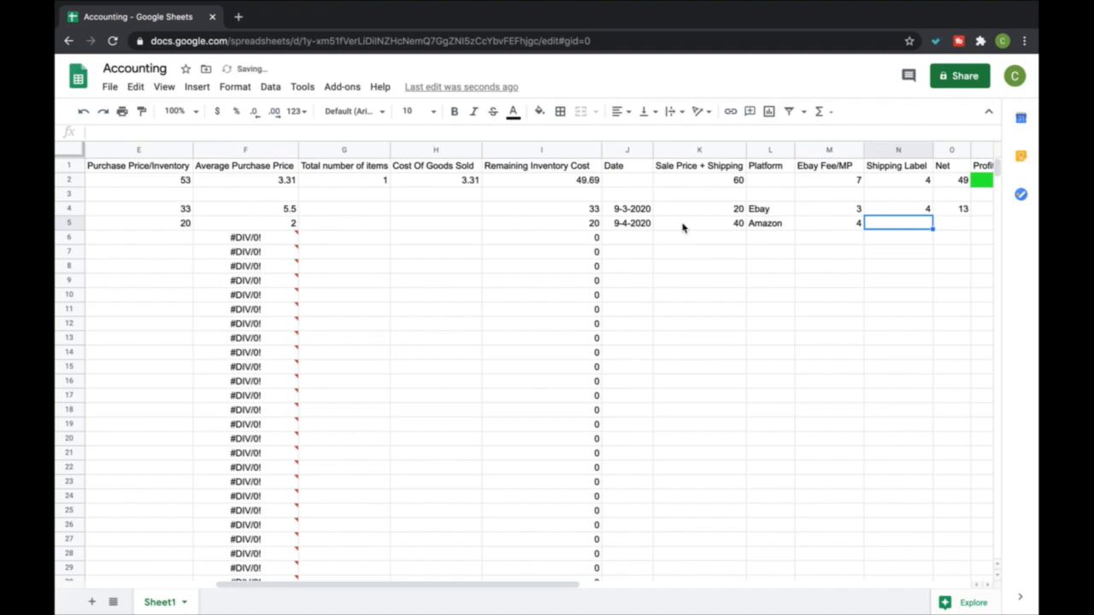
pyautogui.write('6')
pyautogui.press('Tab')
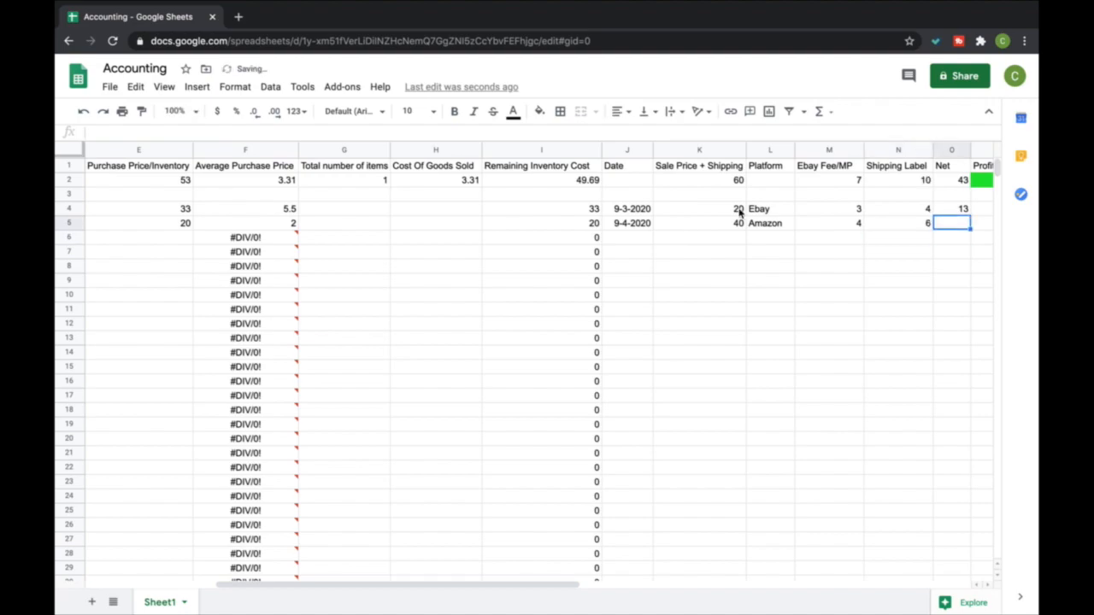
# Copy the Net formula from O4 down to O14
pyautogui.click(957, 208)
pyautogui.moveTo(970, 215); pyautogui.dragTo(969, 355)
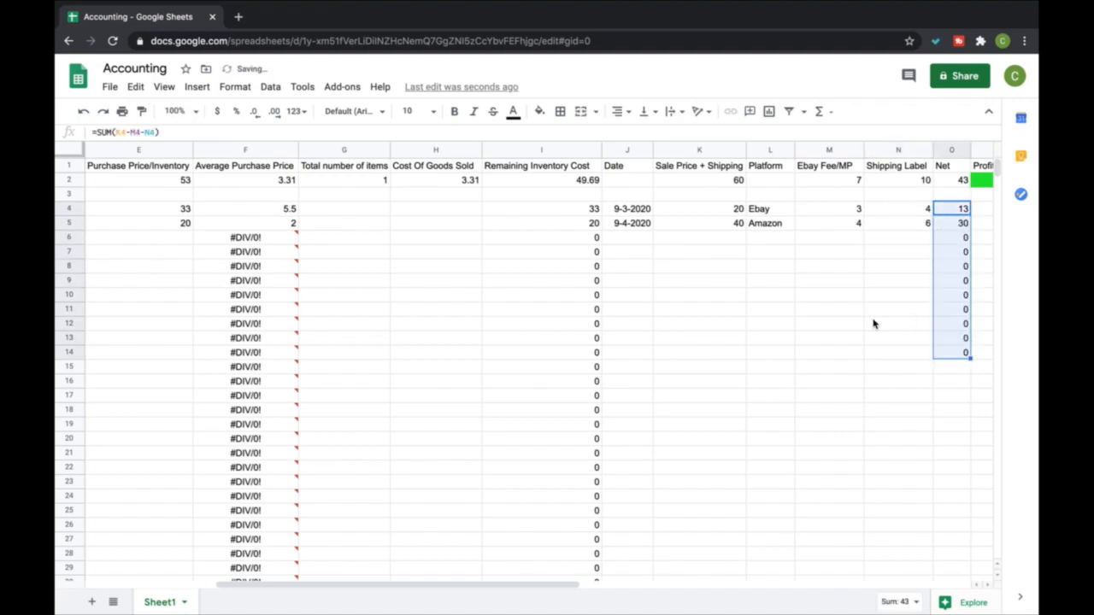
pyautogui.click(873, 324)
pyautogui.hscroll(2, 874, 323)
pyautogui.click(749, 224)
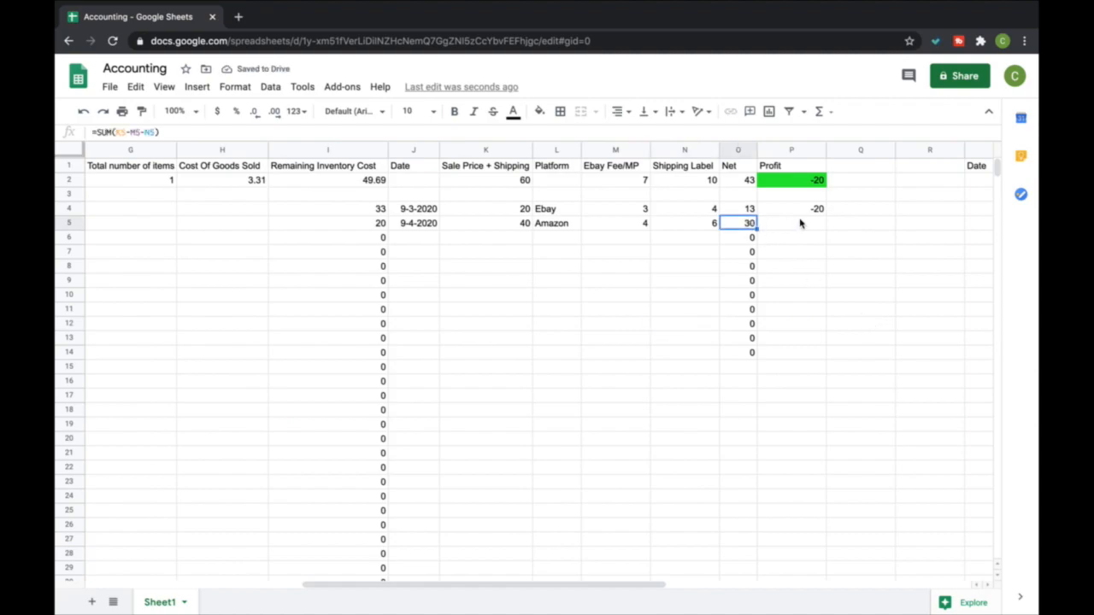
# Copy the Profit formula from P4 down to P17
pyautogui.click(804, 212)
pyautogui.moveTo(825, 223); pyautogui.dragTo(825, 398)
pyautogui.click(796, 266)
# Examine the Profit formulas in P5 and P4 and the average purchase price formula in F2
pyautogui.click(784, 226)
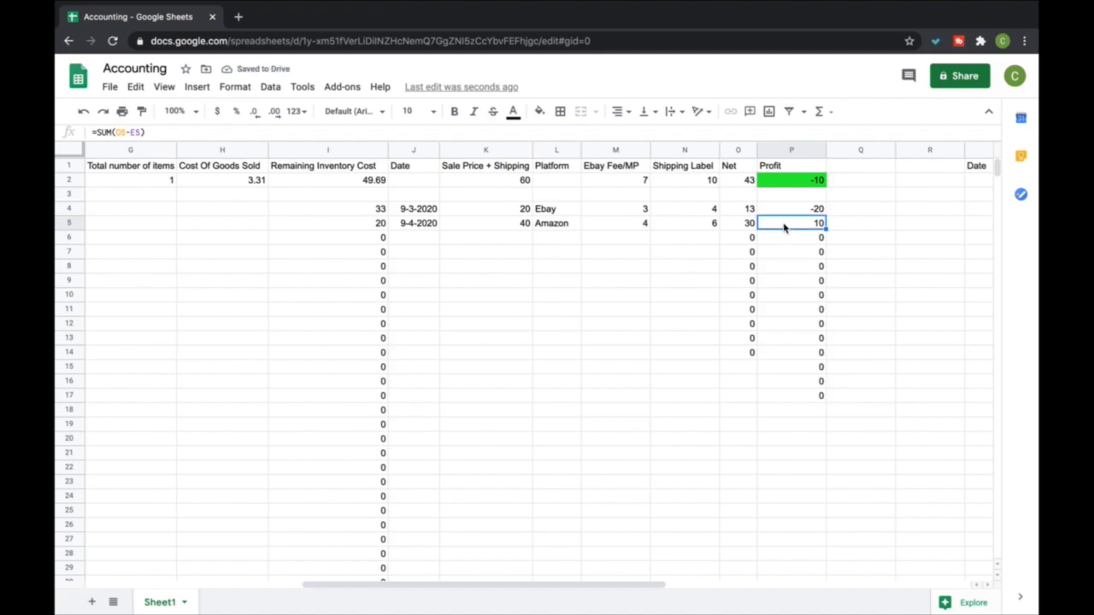
pyautogui.click(785, 209)
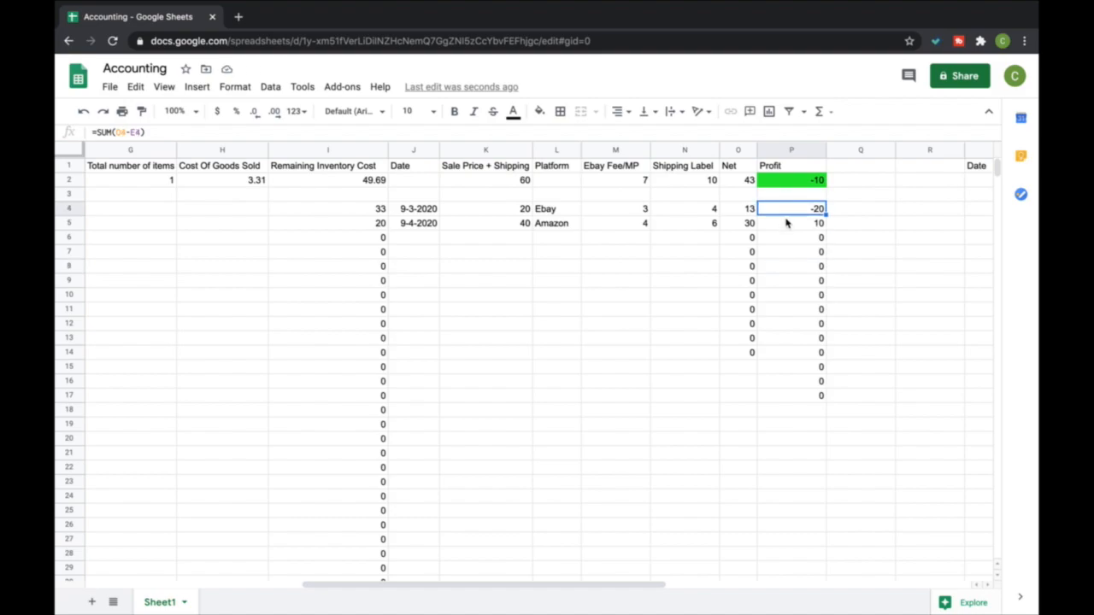
pyautogui.hscroll(-6, 762, 232)
pyautogui.hscroll(2, 906, 223)
pyautogui.hscroll(1, 906, 222)
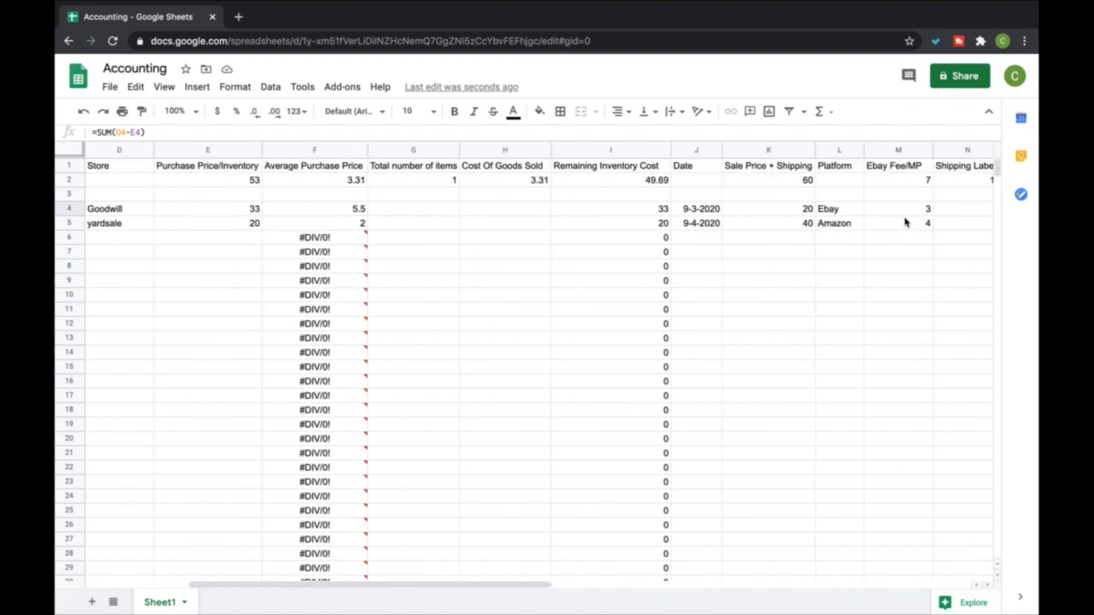
pyautogui.click(344, 181)
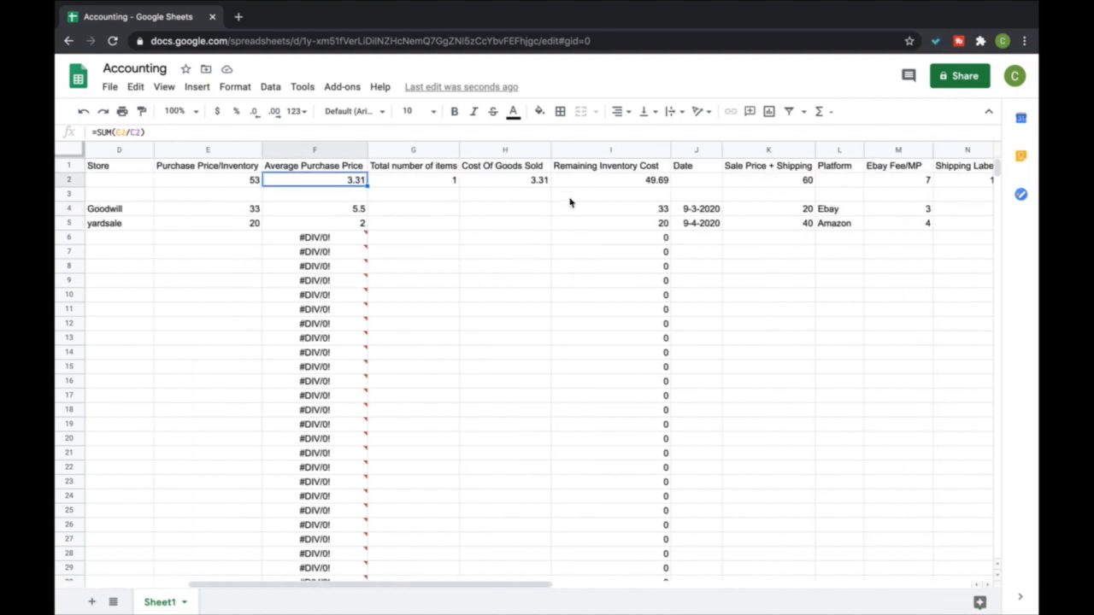
# Replace the Profit formula in P4 with a SUM formula that subtracts the average purchase price in F2 from the Net in O4
pyautogui.hscroll(1, 898, 217)
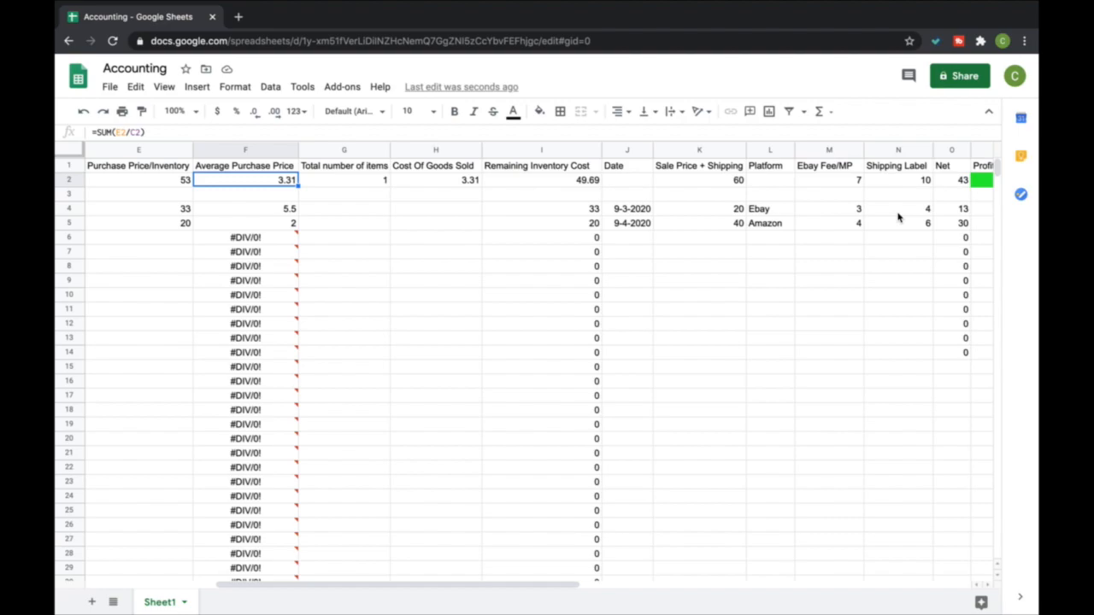
pyautogui.click(947, 210)
pyautogui.hscroll(1, 948, 210)
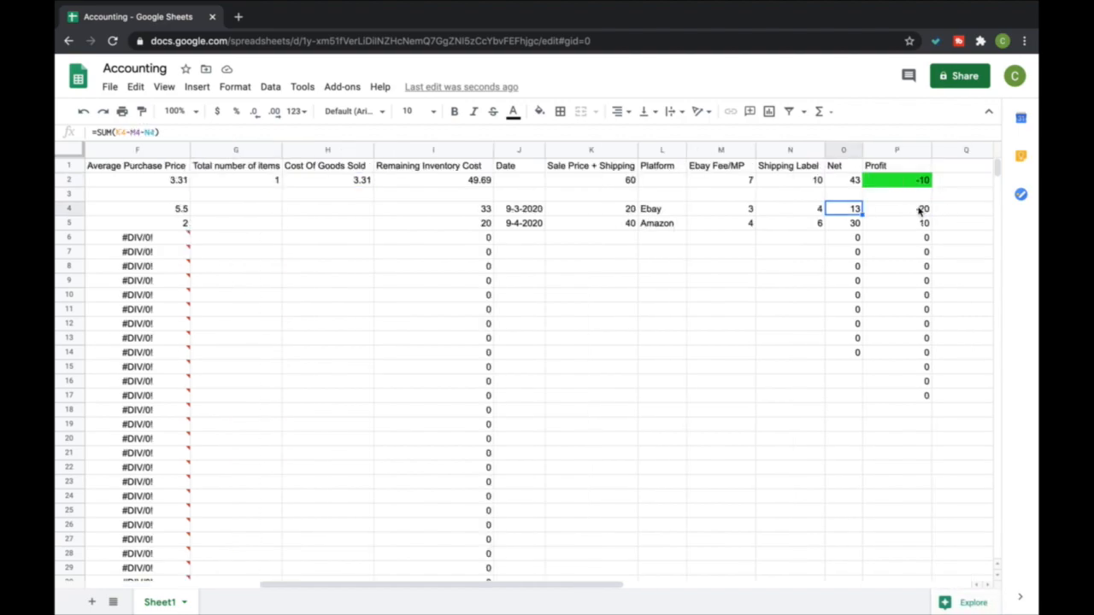
pyautogui.click(916, 210)
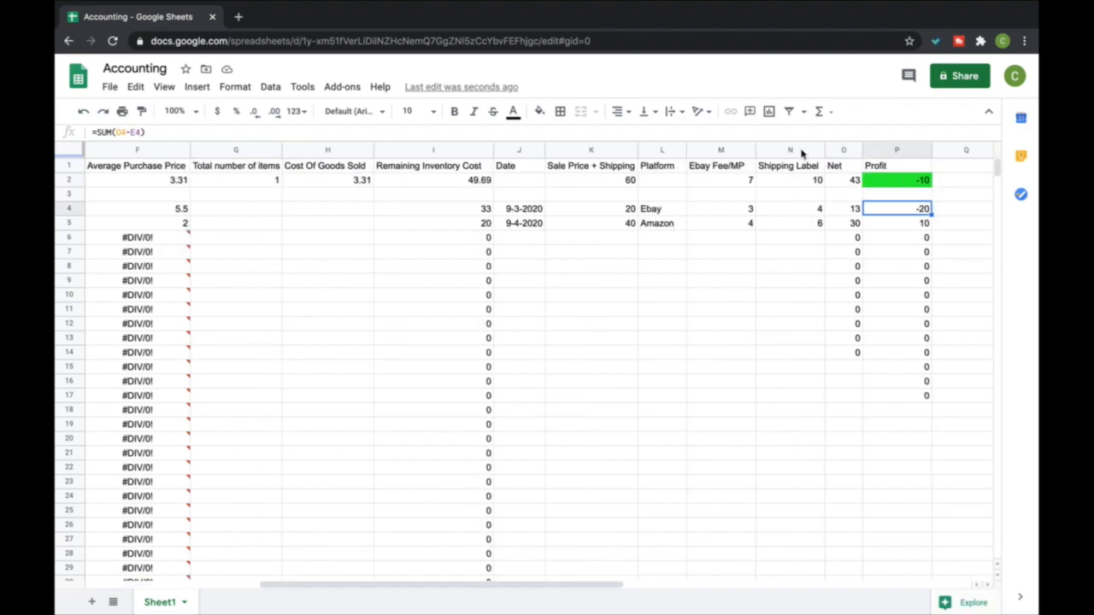
pyautogui.click(819, 111)
pyautogui.click(842, 135)
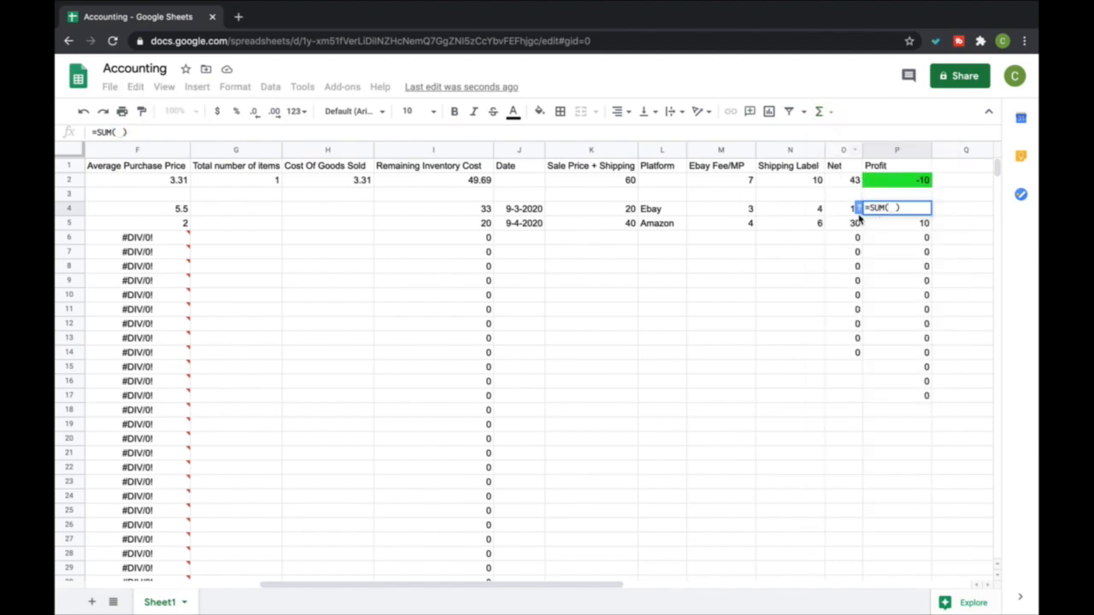
pyautogui.click(845, 209)
pyautogui.write('-')
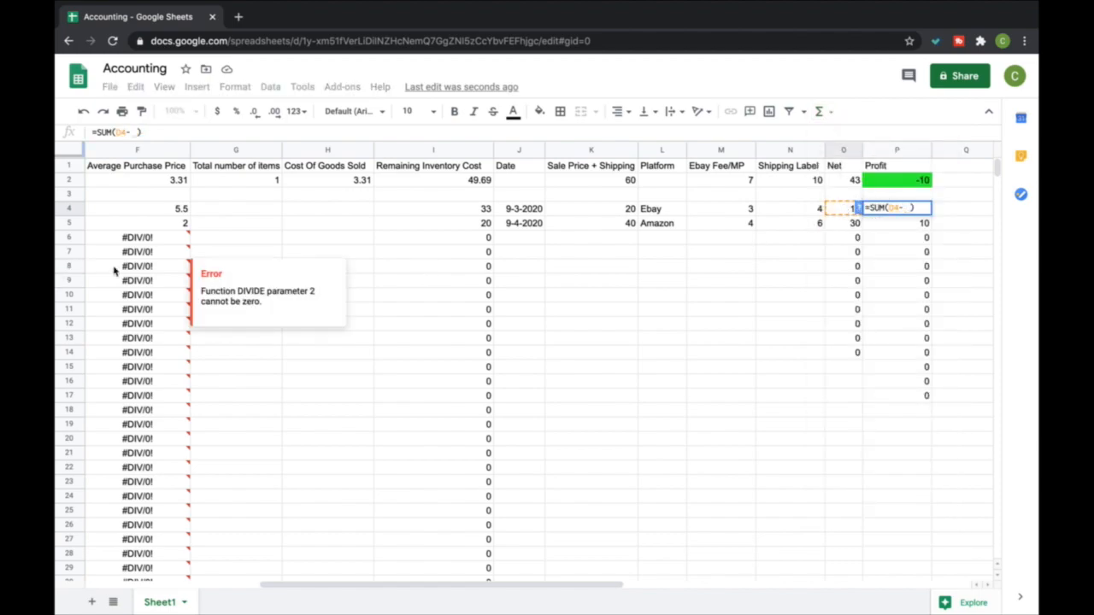
pyautogui.click(143, 179)
pyautogui.press('Return')
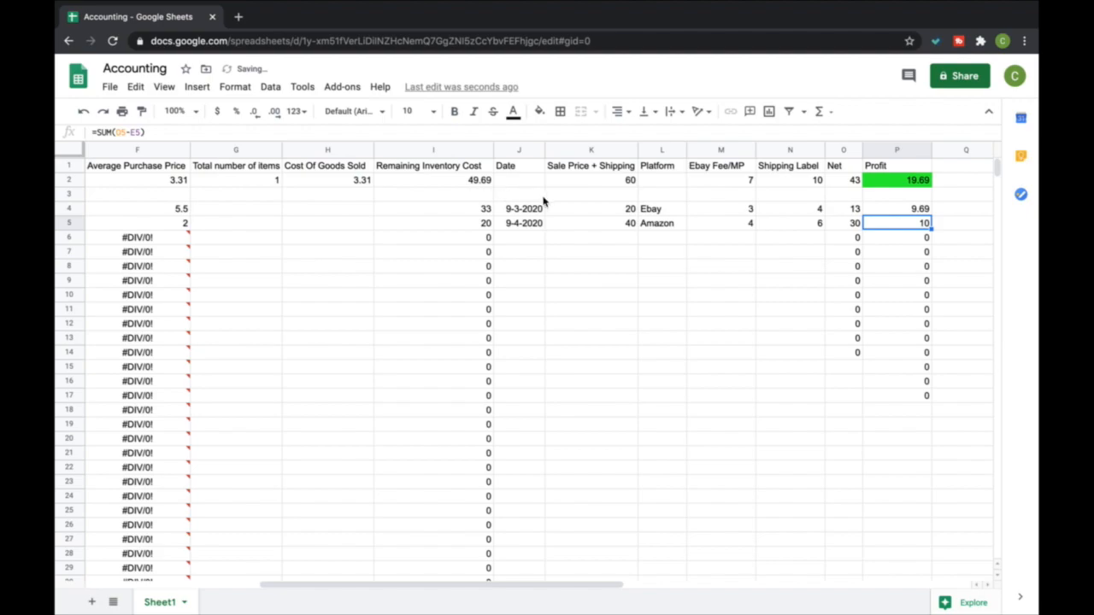
# Try to copy the Profit formula from P4 down to P8, and clear the copies in P6:P8
pyautogui.click(918, 209)
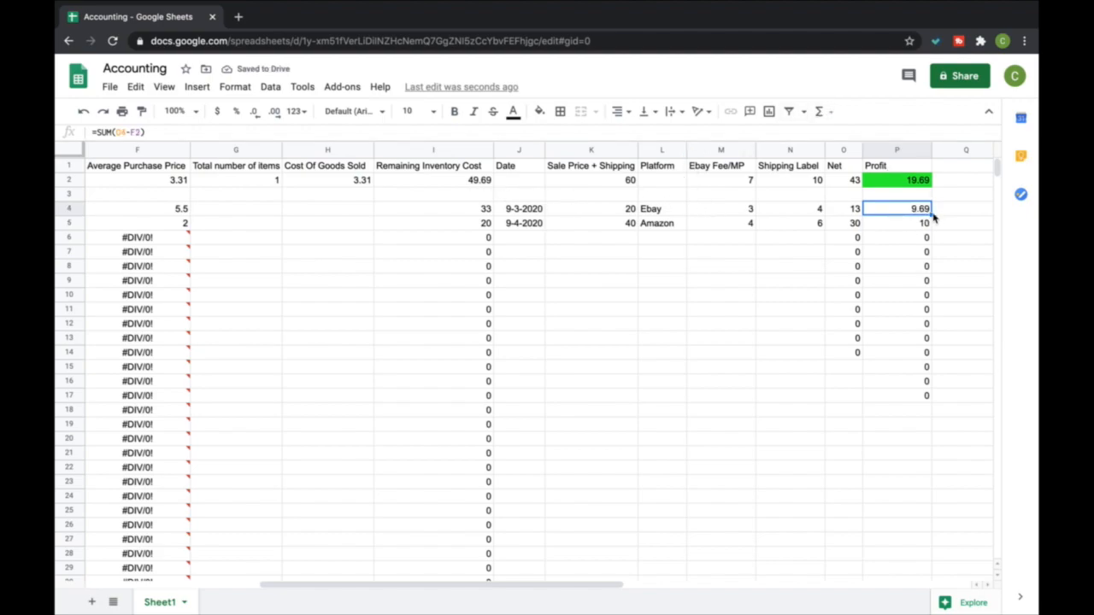
pyautogui.moveTo(931, 216); pyautogui.dragTo(907, 272)
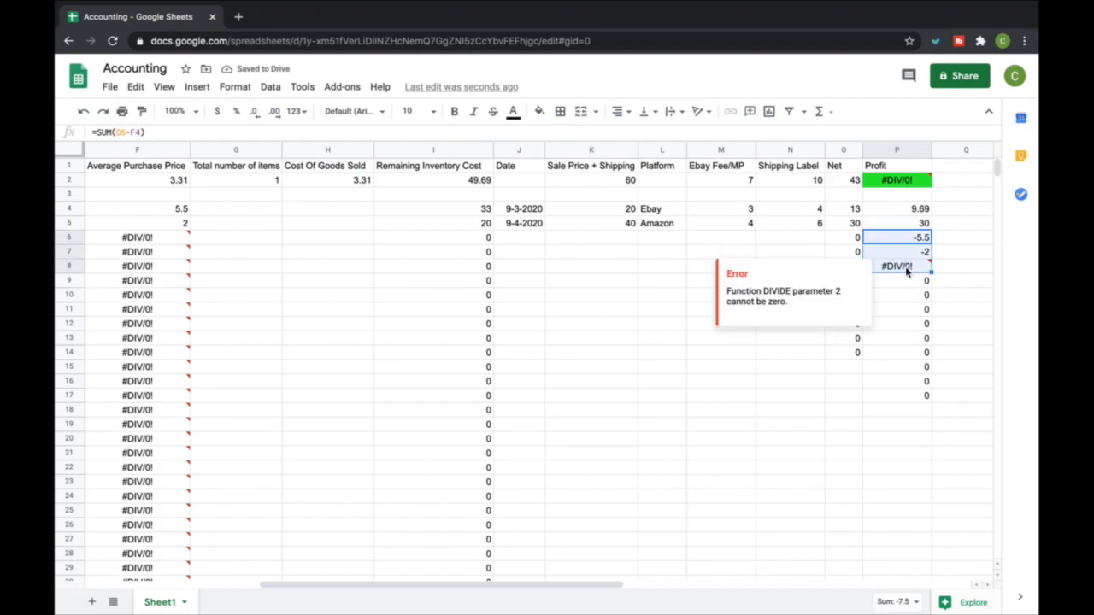
pyautogui.press('Delete')
pyautogui.click(953, 271)
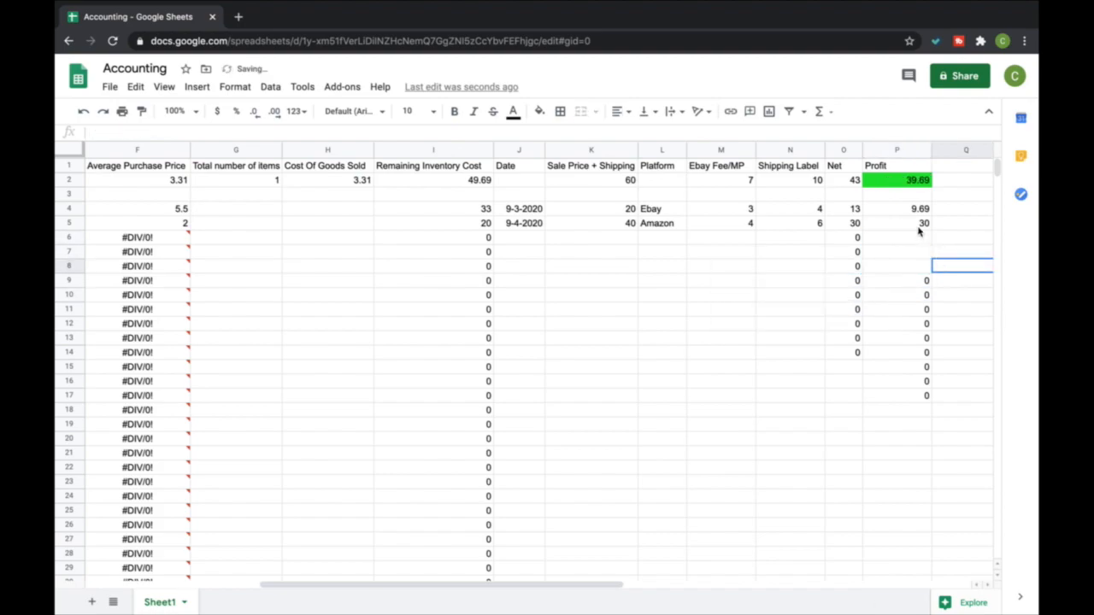
# Set the Profit formula in P5 to the SUM of Net O5 minus the average purchase price in F2
pyautogui.click(920, 227)
pyautogui.click(818, 111)
pyautogui.click(867, 134)
pyautogui.click(846, 223)
pyautogui.write('-')
pyautogui.click(149, 183)
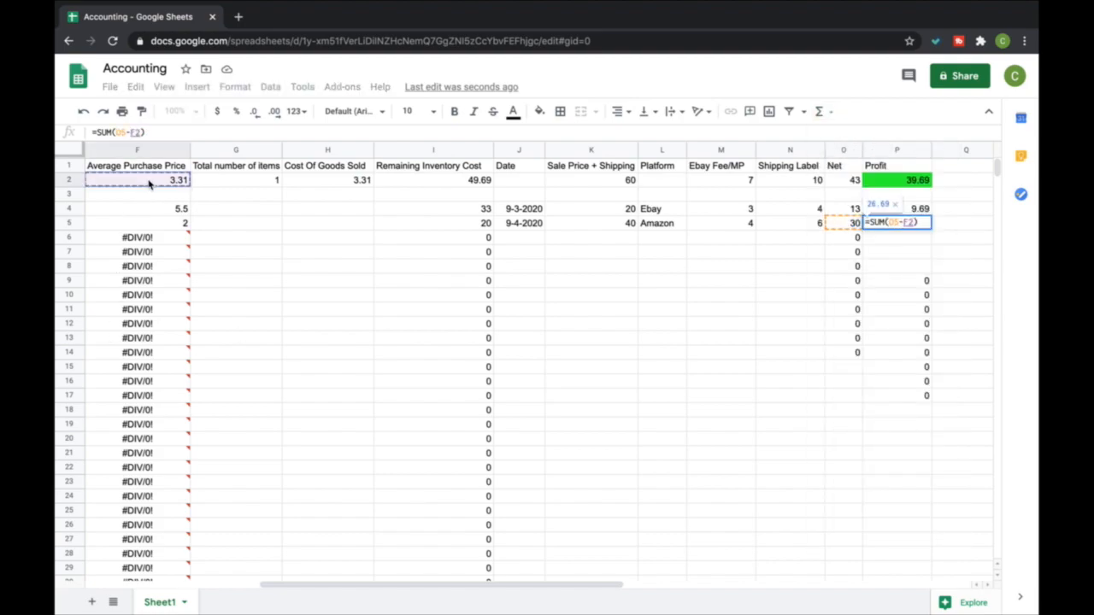
pyautogui.press('Return')
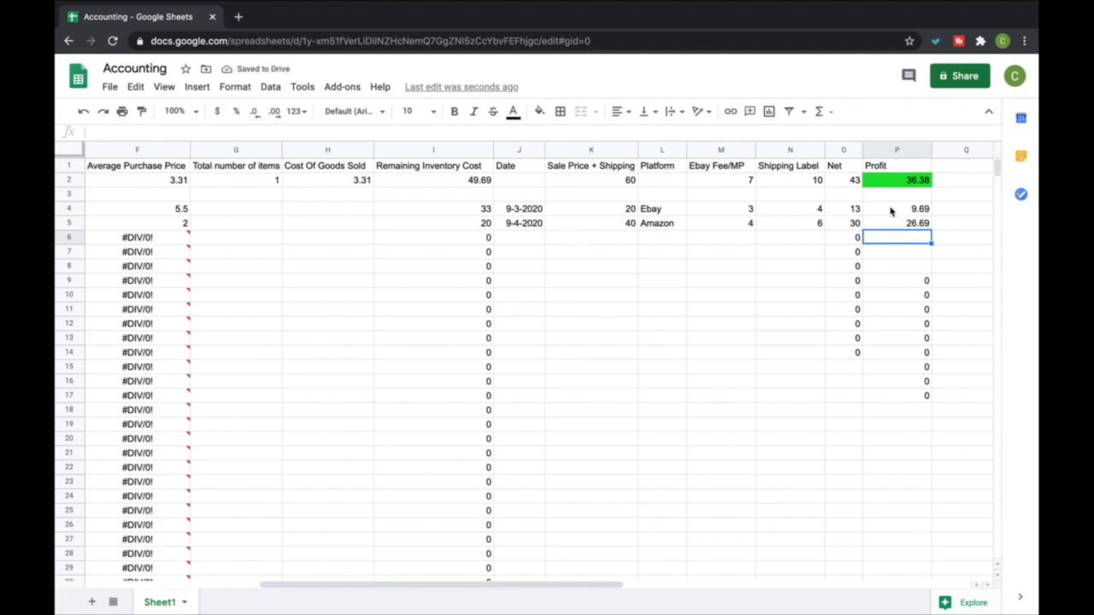
# Try to copy the Profit formula from P5 down to P10
pyautogui.click(890, 208)
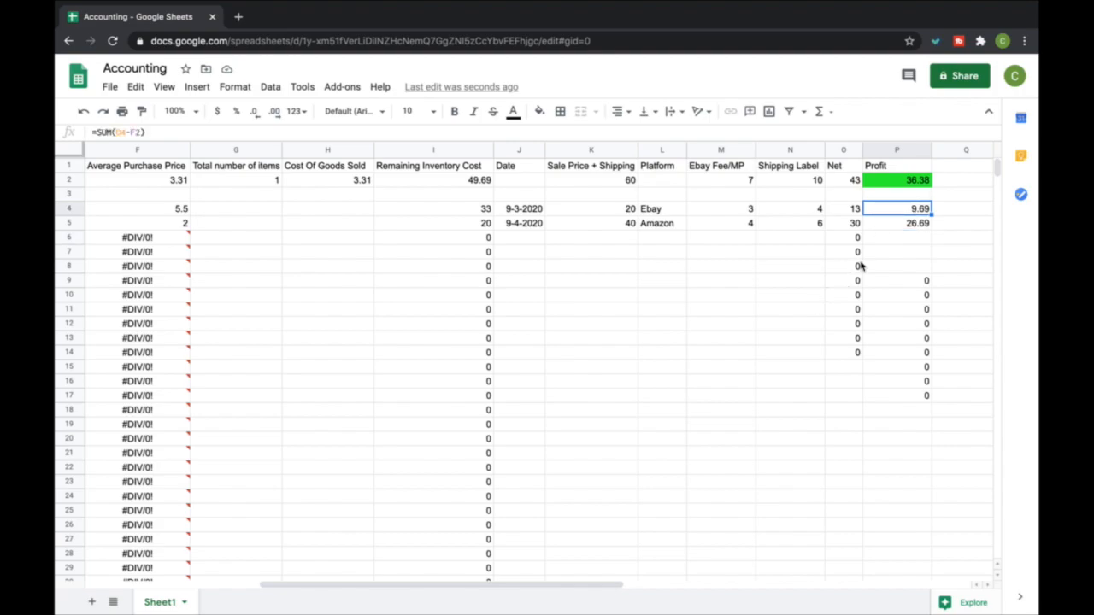
pyautogui.click(911, 225)
pyautogui.moveTo(928, 235); pyautogui.dragTo(929, 310)
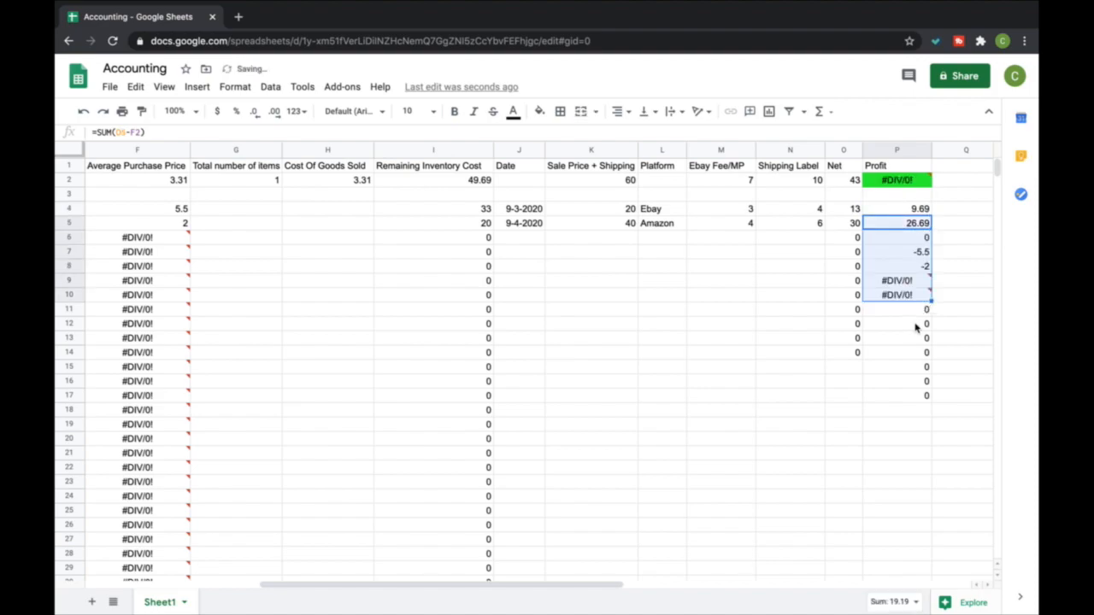
pyautogui.click(916, 326)
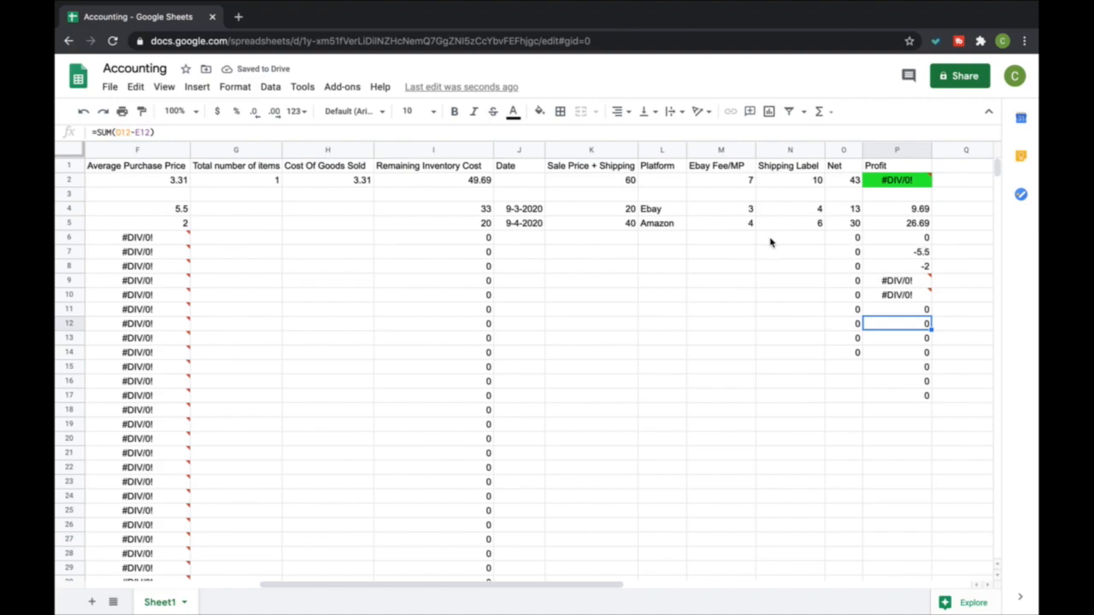
pyautogui.hscroll(-5, 684, 248)
pyautogui.hscroll(5, 699, 249)
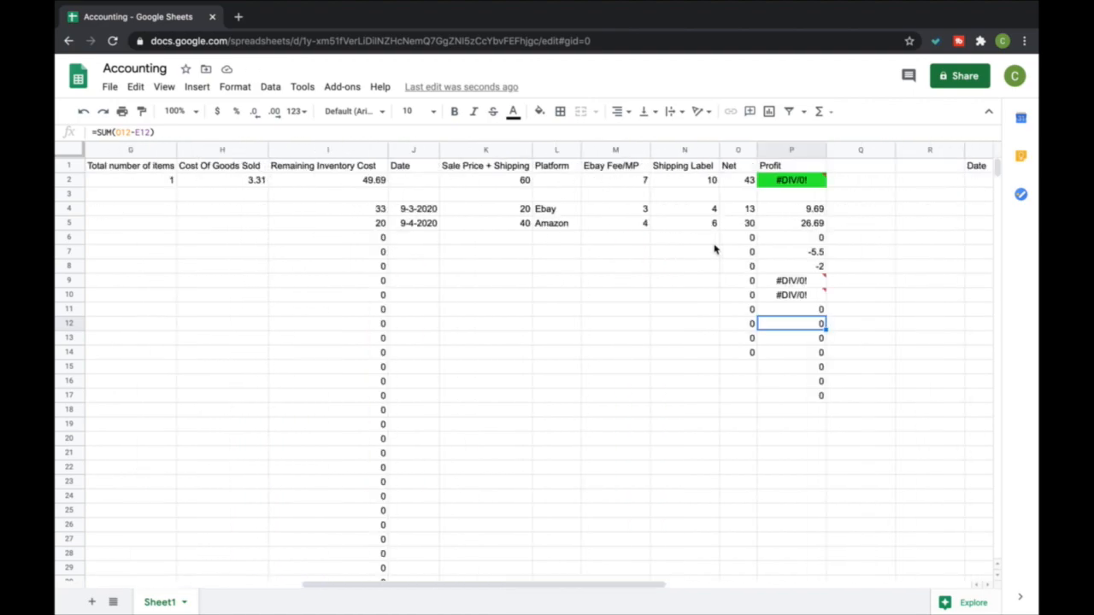
# Examine the Amazon sale's price, fee, shipping, Net and Profit cells in row 5 and the average purchase price in F2
pyautogui.click(749, 227)
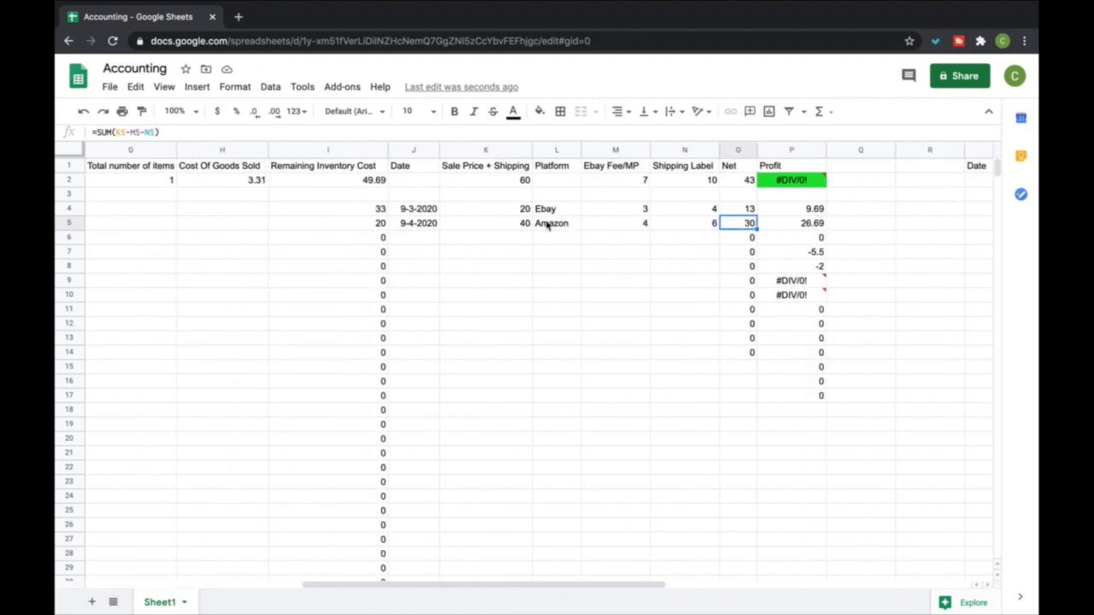
pyautogui.click(527, 227)
pyautogui.click(626, 228)
pyautogui.click(699, 227)
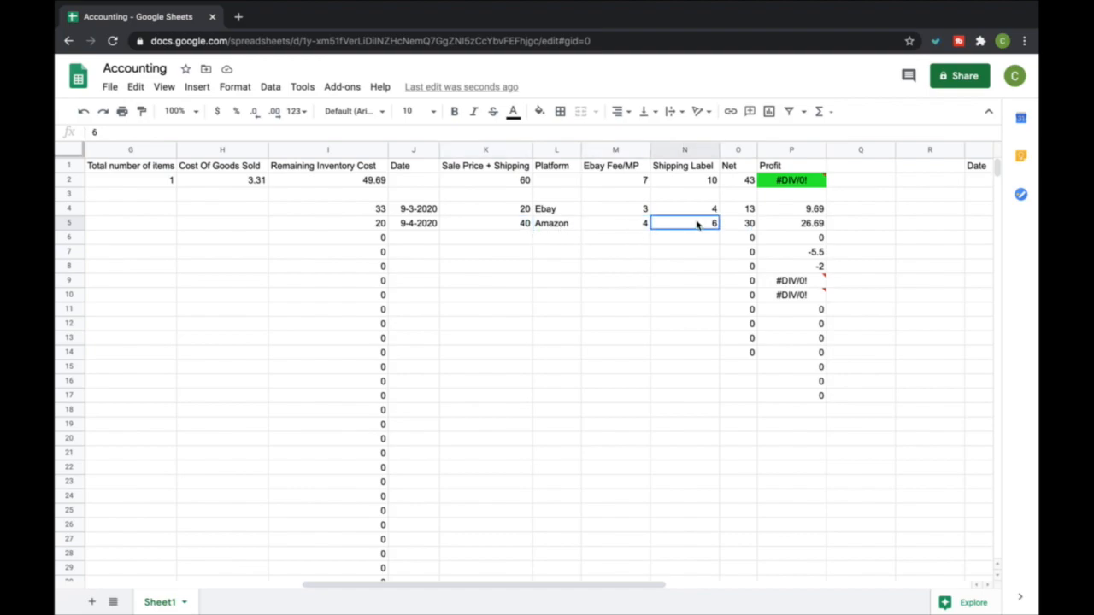
pyautogui.click(748, 227)
pyautogui.click(777, 226)
pyautogui.hscroll(-6, 470, 177)
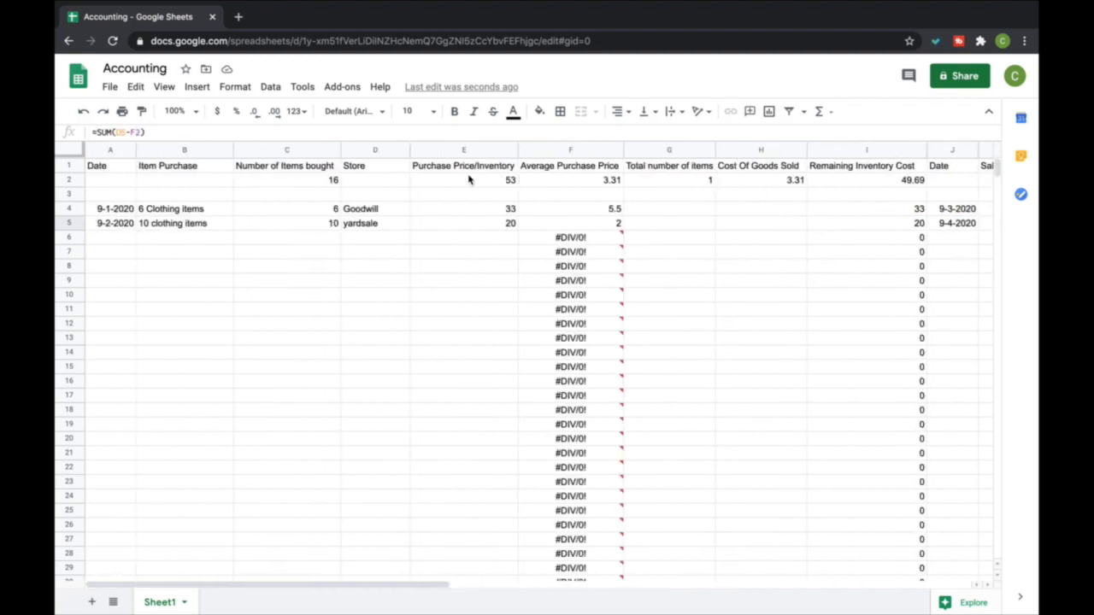
pyautogui.click(605, 176)
pyautogui.hscroll(6, 915, 227)
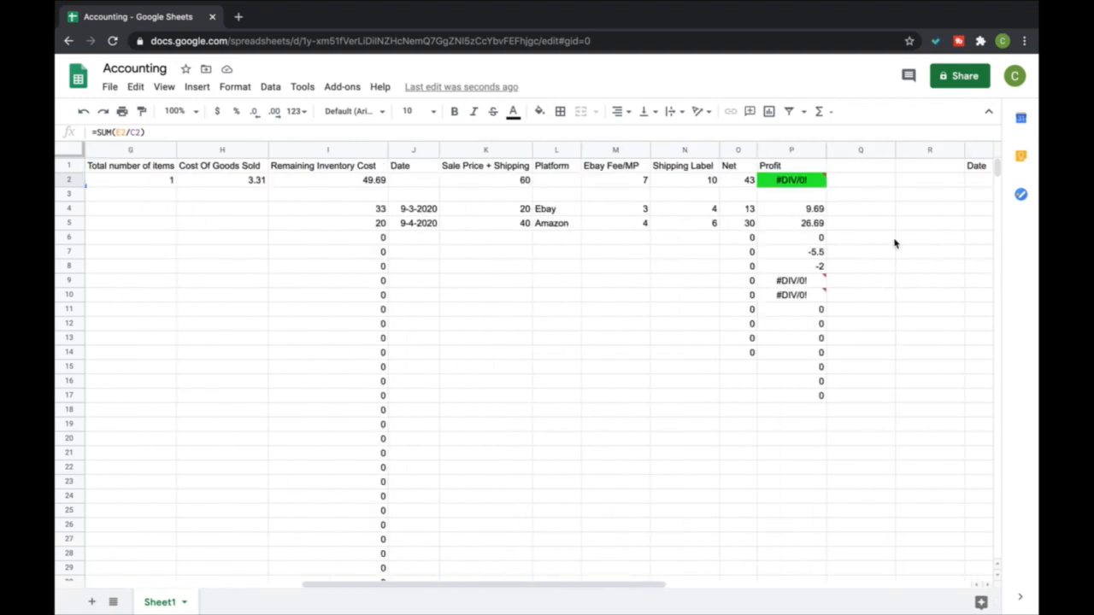
# Clear the Profit cells P6:P17 below the two recorded sales
pyautogui.click(815, 225)
pyautogui.moveTo(815, 238); pyautogui.dragTo(805, 395)
pyautogui.press('Delete')
pyautogui.press('Delete')
pyautogui.click(667, 358)
# Set the total number of items in G2 to 2
pyautogui.hscroll(-5, 612, 234)
pyautogui.click(553, 182)
pyautogui.write('2')
pyautogui.press('Return')
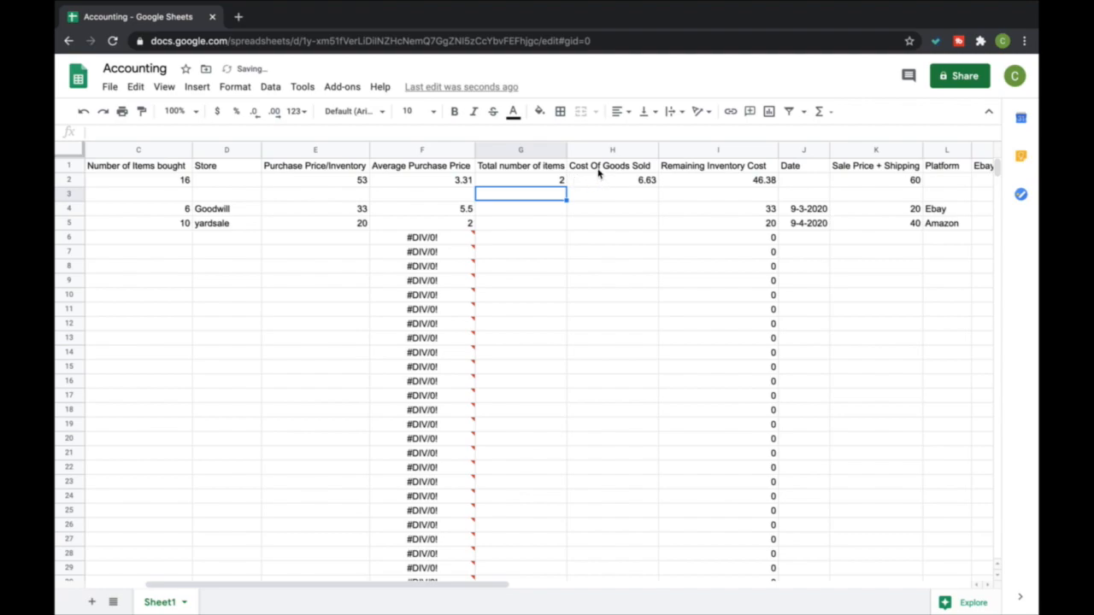
# Examine the Cost Of Goods Sold, Remaining Inventory Cost and Purchase Price/Inventory formulas in row 2
pyautogui.click(633, 184)
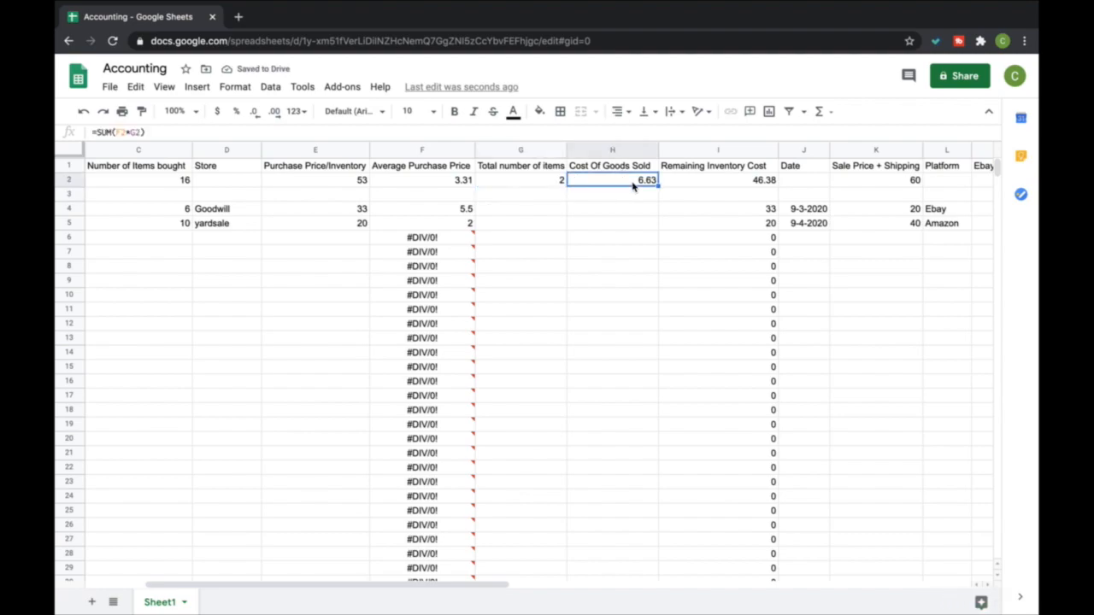
pyautogui.click(690, 184)
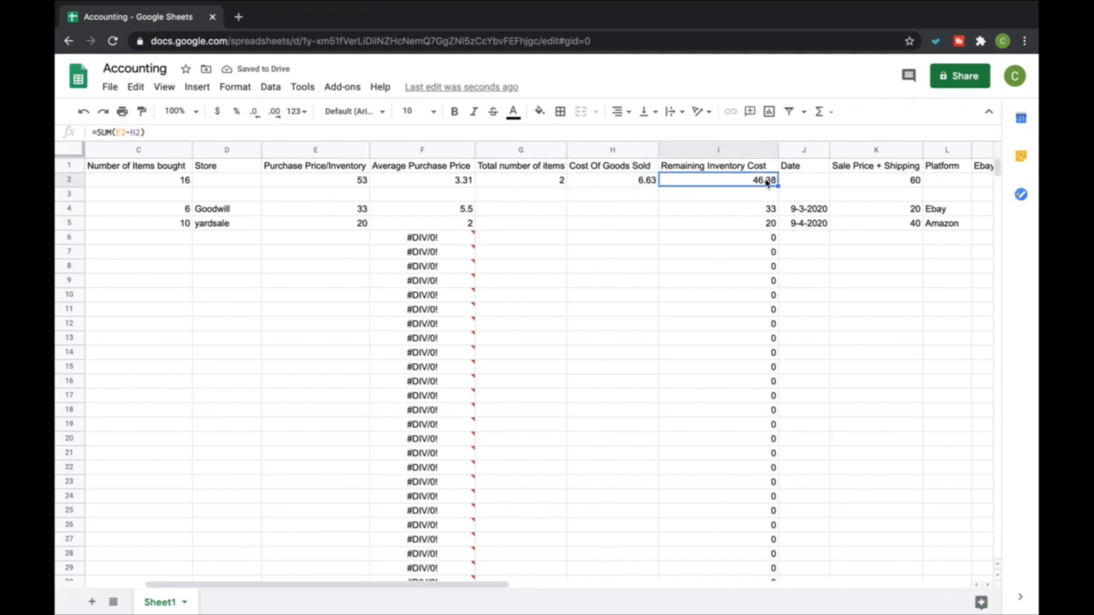
pyautogui.click(350, 180)
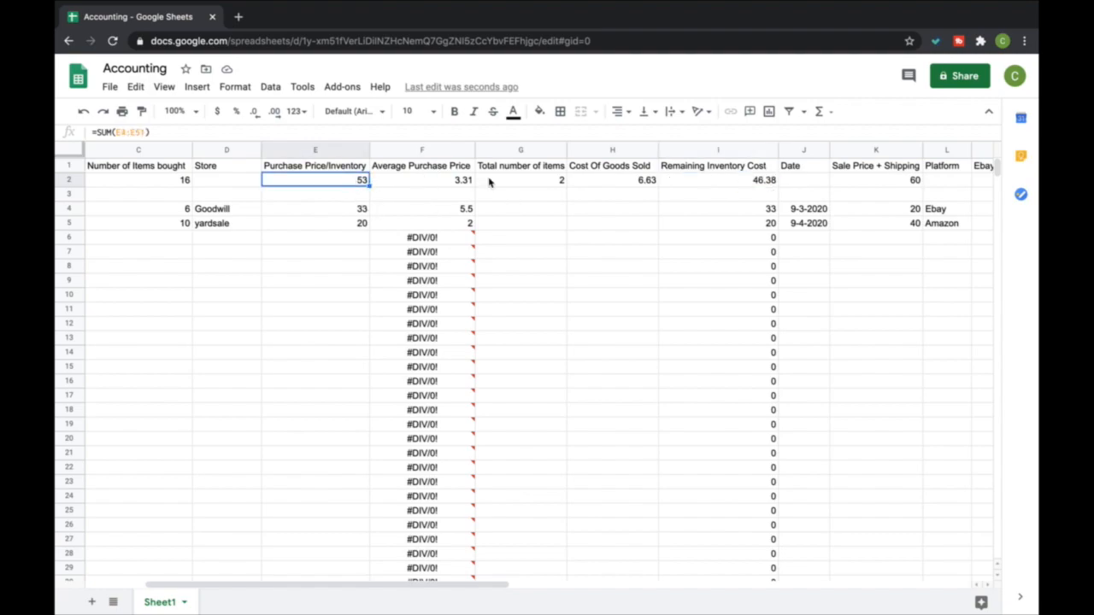
pyautogui.click(726, 180)
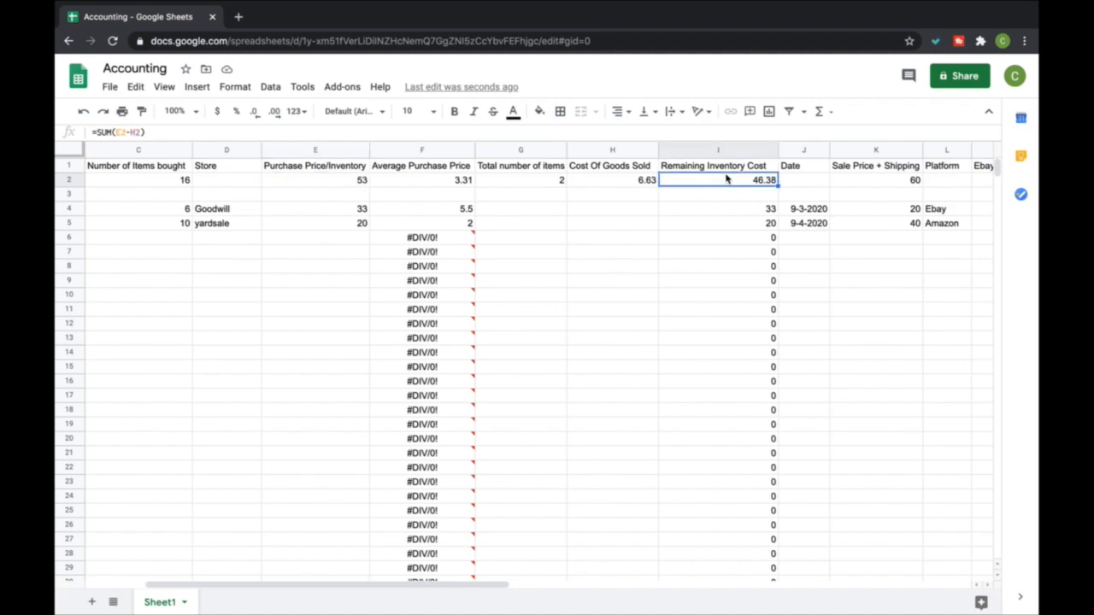
pyautogui.hscroll(3, 726, 179)
pyautogui.hscroll(-5, 726, 179)
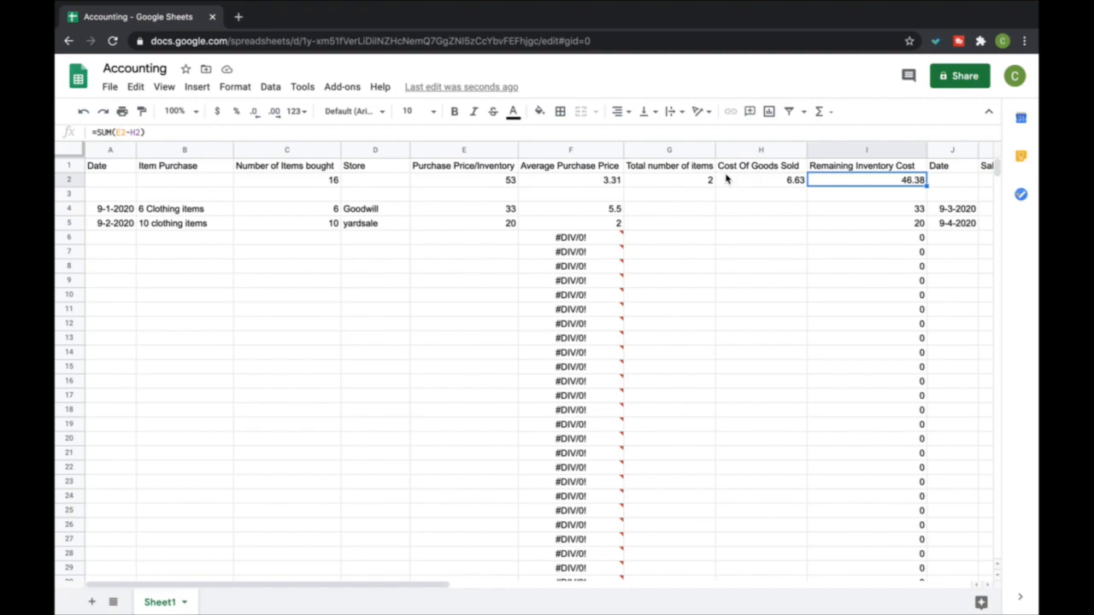
pyautogui.moveTo(618, 339)
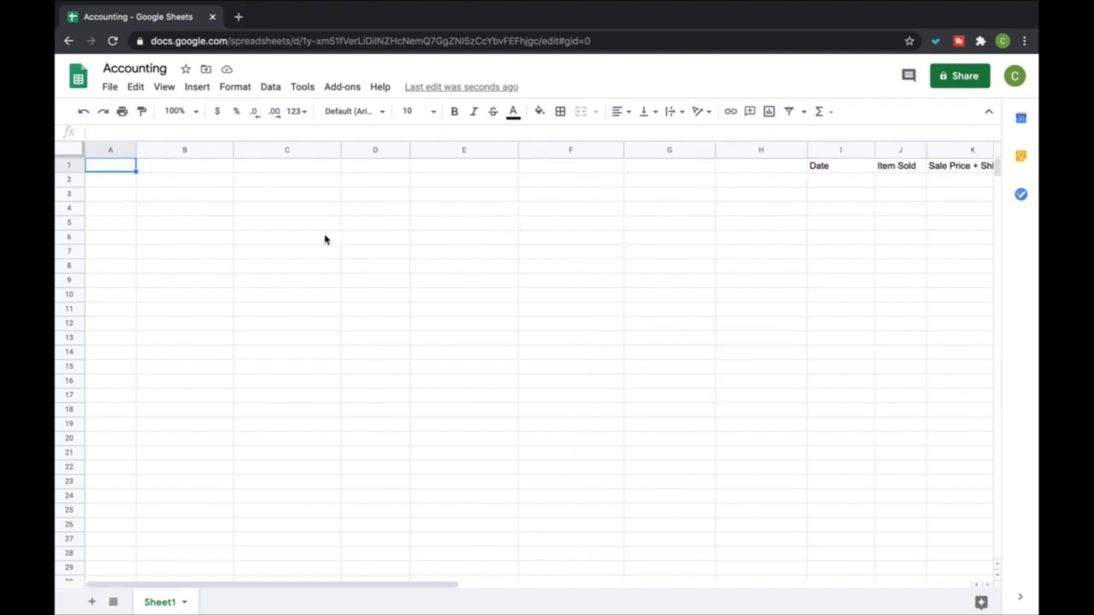
# Enter the column headers Date in A1 and Purchase in B1
pyautogui.hscroll(10, 288, 255)
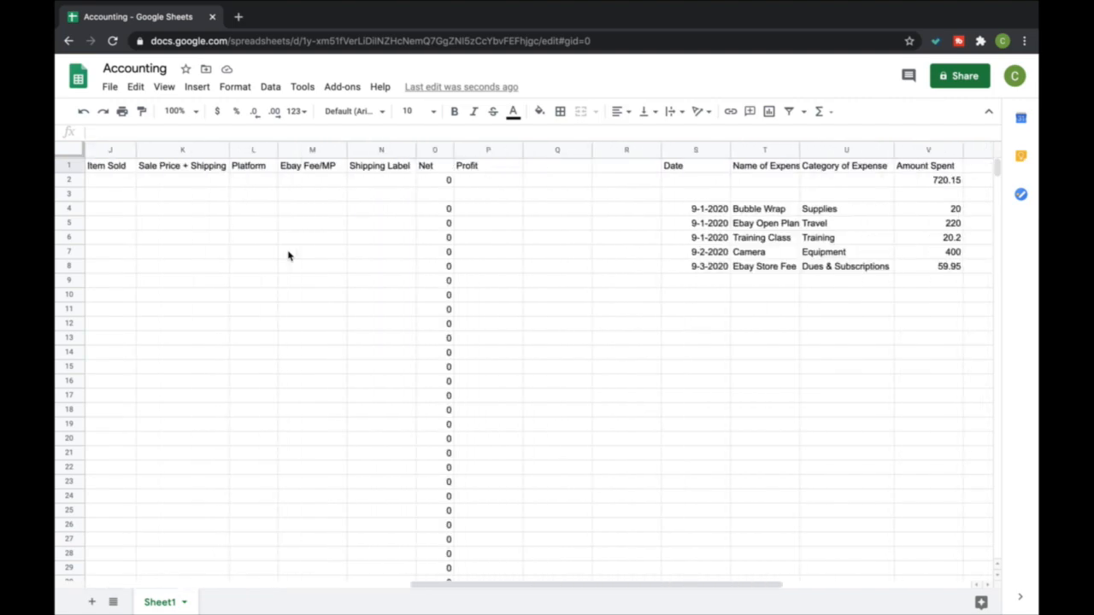
pyautogui.hscroll(-6, 433, 179)
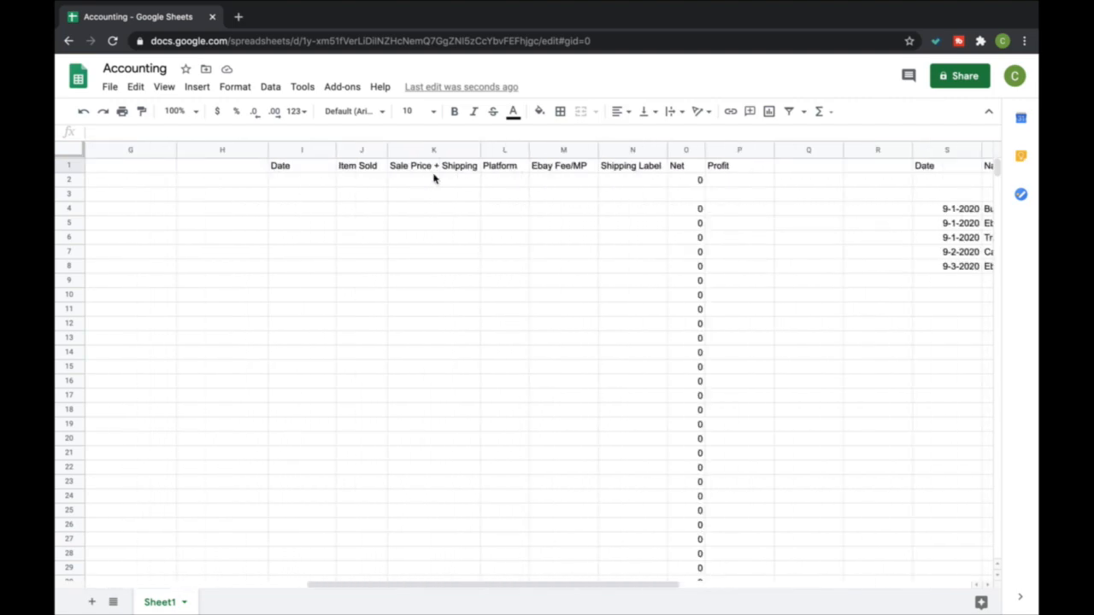
pyautogui.click(310, 166)
pyautogui.hscroll(-5, 536, 191)
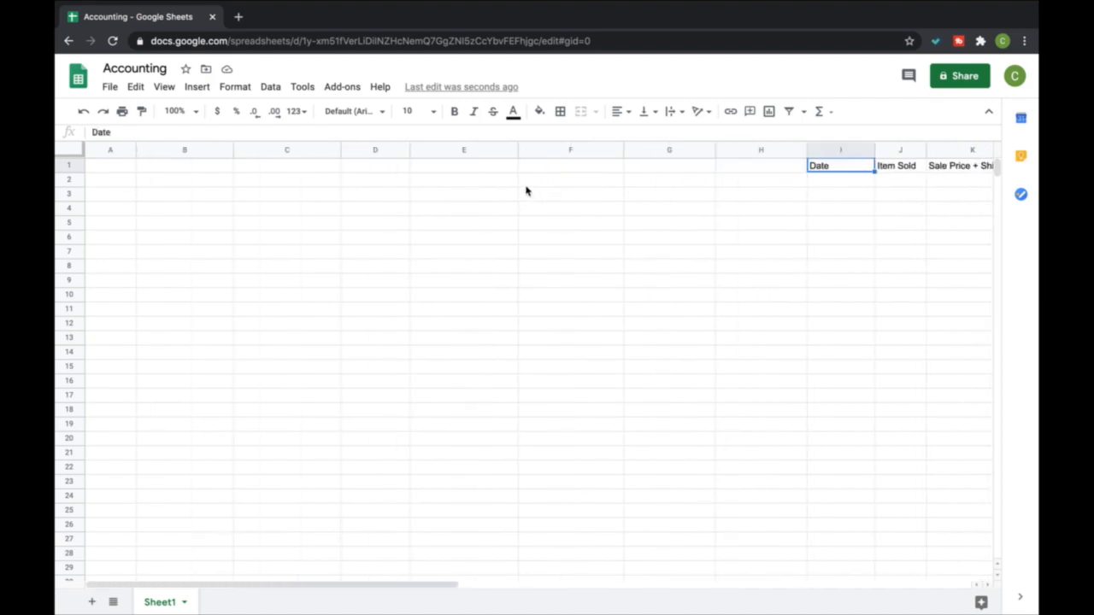
pyautogui.click(117, 167)
pyautogui.write('Date')
pyautogui.press('Tab')
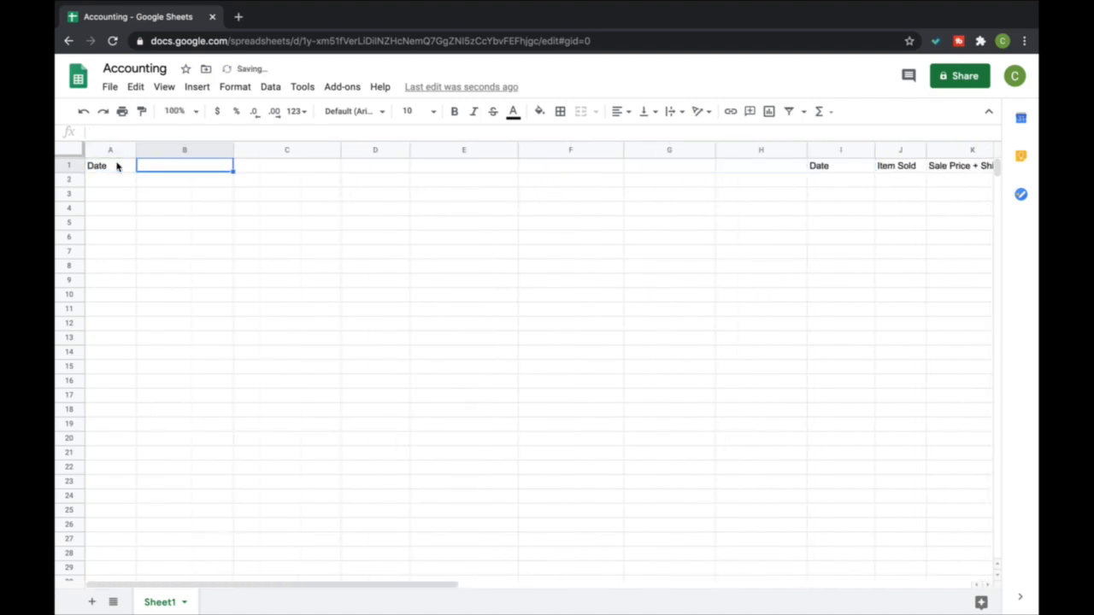
pyautogui.write('Purchase')
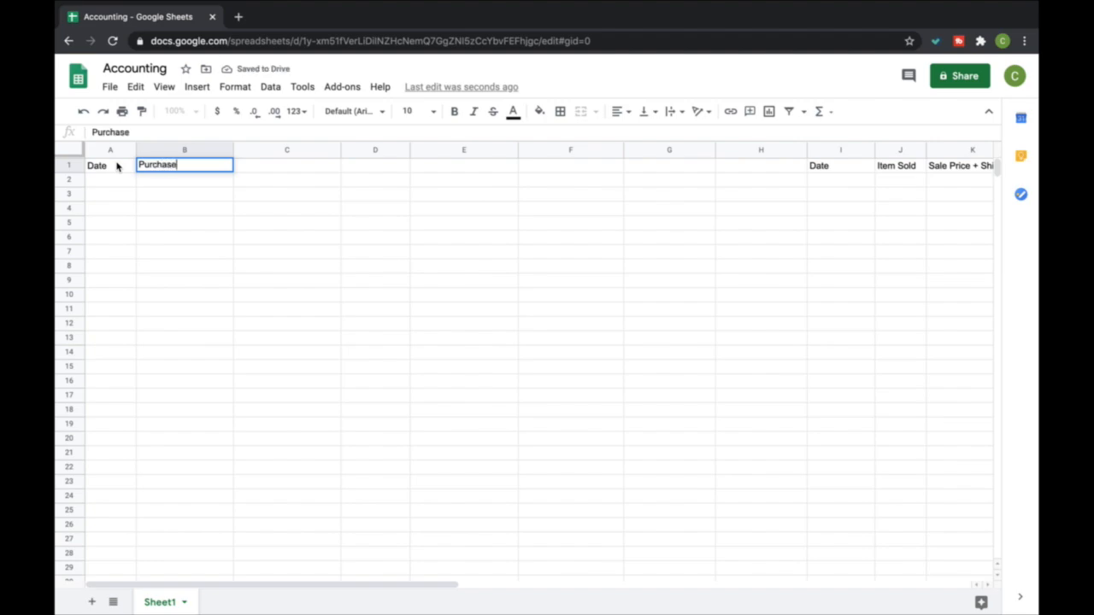
pyautogui.press('Return')
# Enter the column headers Store in C1 and Purchase Price in D1
pyautogui.press('Up')
pyautogui.press('Right')
pyautogui.write('Store')
pyautogui.press('Return')
pyautogui.press('Up')
pyautogui.press('Right')
pyautogui.write('S')
pyautogui.press('BackSpace')
pyautogui.write('Purcahse P')
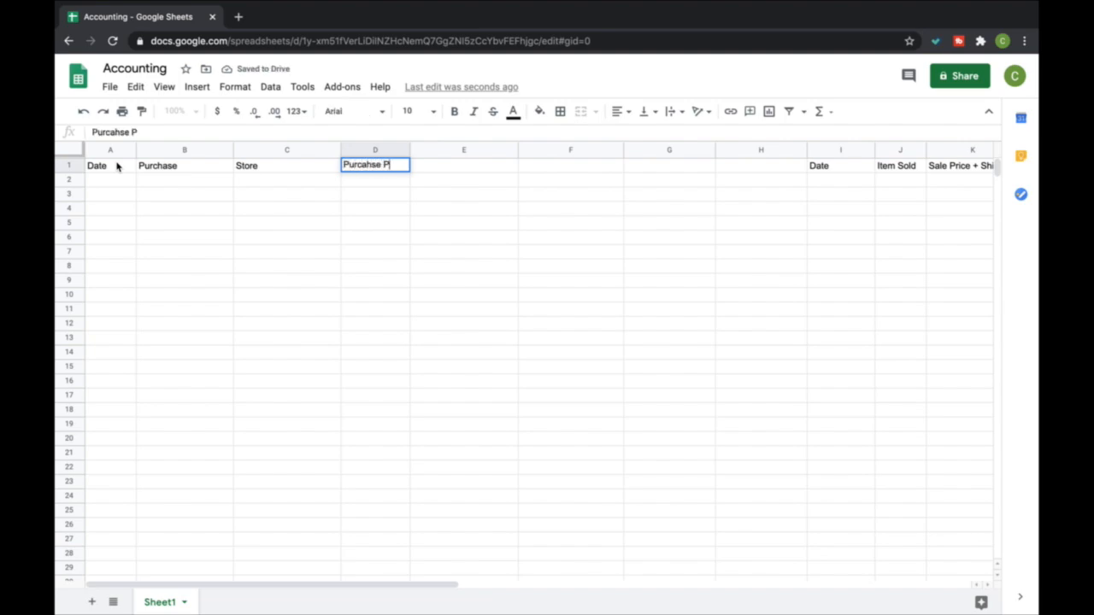
pyautogui.press('BackSpace')
pyautogui.press('BackSpace')
pyautogui.press('BackSpace')
pyautogui.press('BackSpace')
pyautogui.press('BackSpace')
pyautogui.press('BackSpace')
pyautogui.write('has')
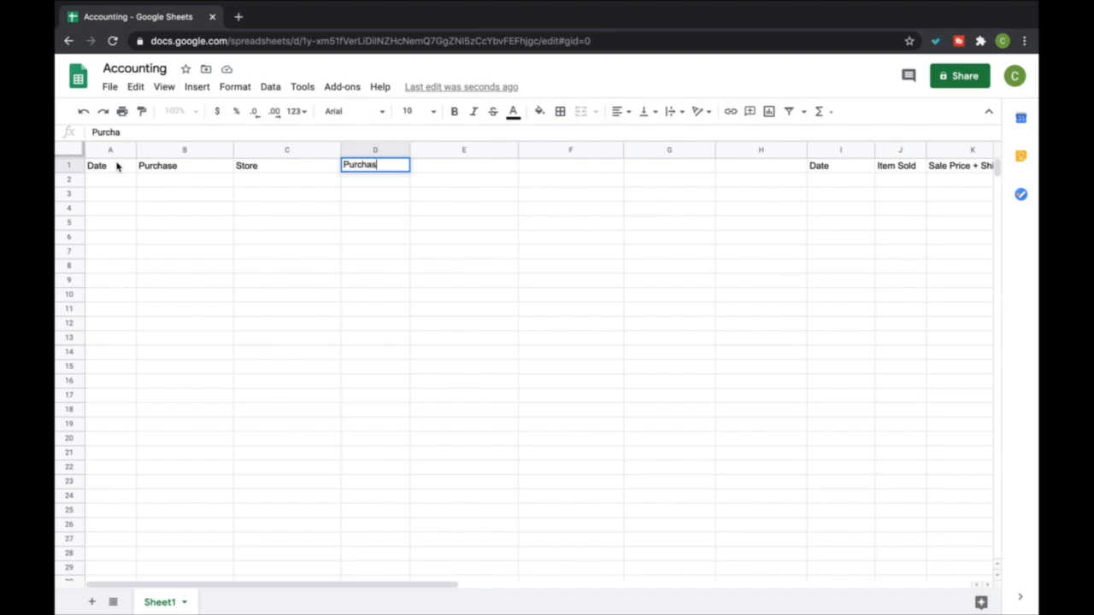
pyautogui.write('e Price')
pyautogui.press('Return')
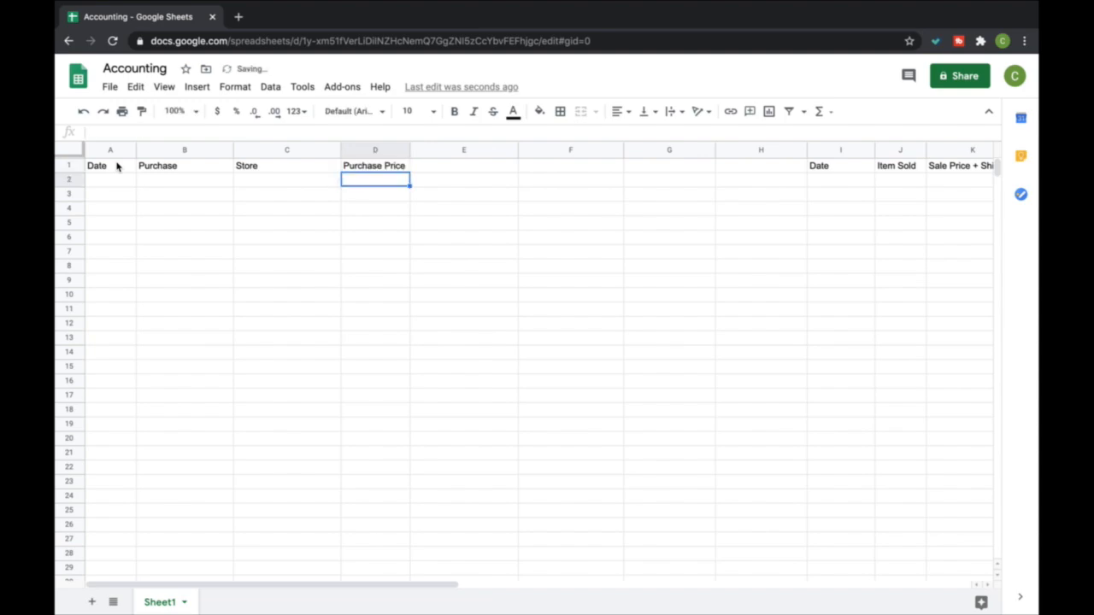
# Enter the date 9-1-2020 in A4 and the purchase Mixed Clothing Items in B4
pyautogui.press('Left')
pyautogui.press('Left')
pyautogui.press('Left')
pyautogui.press('Down')
pyautogui.press('Down')
pyautogui.press('Down')
pyautogui.press('Up')
pyautogui.write('9-1-2020')
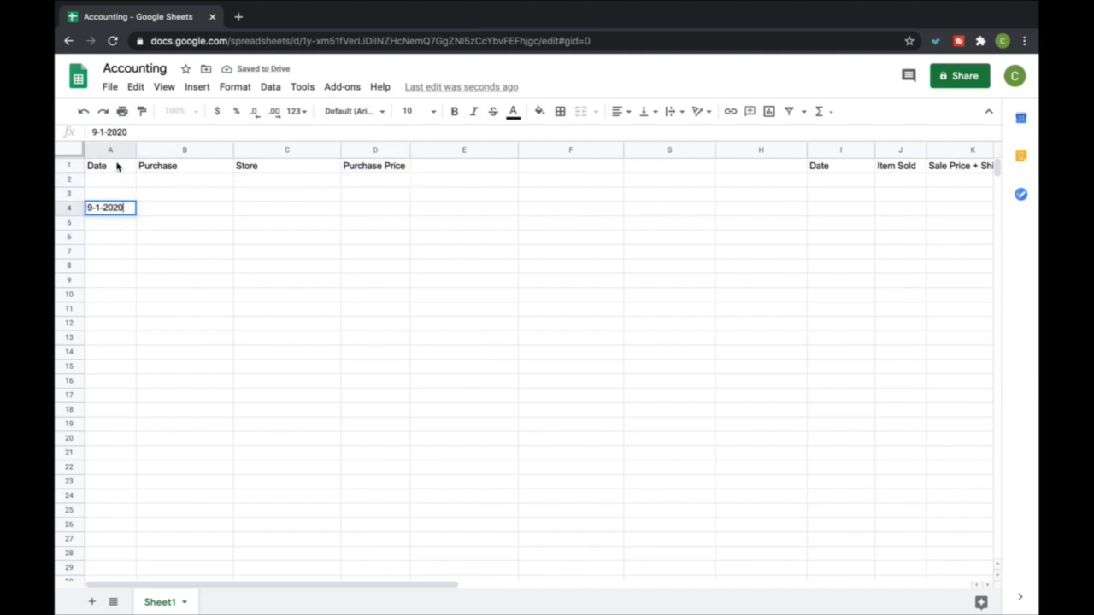
pyautogui.press('Tab')
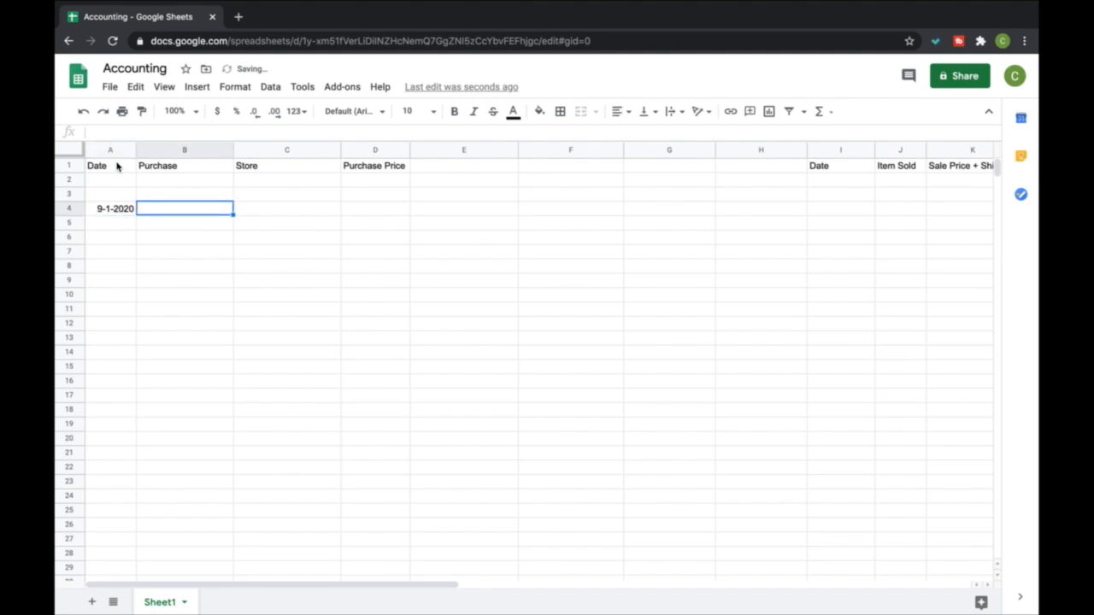
pyautogui.write('Mixed Clothing Items')
pyautogui.press('Return')
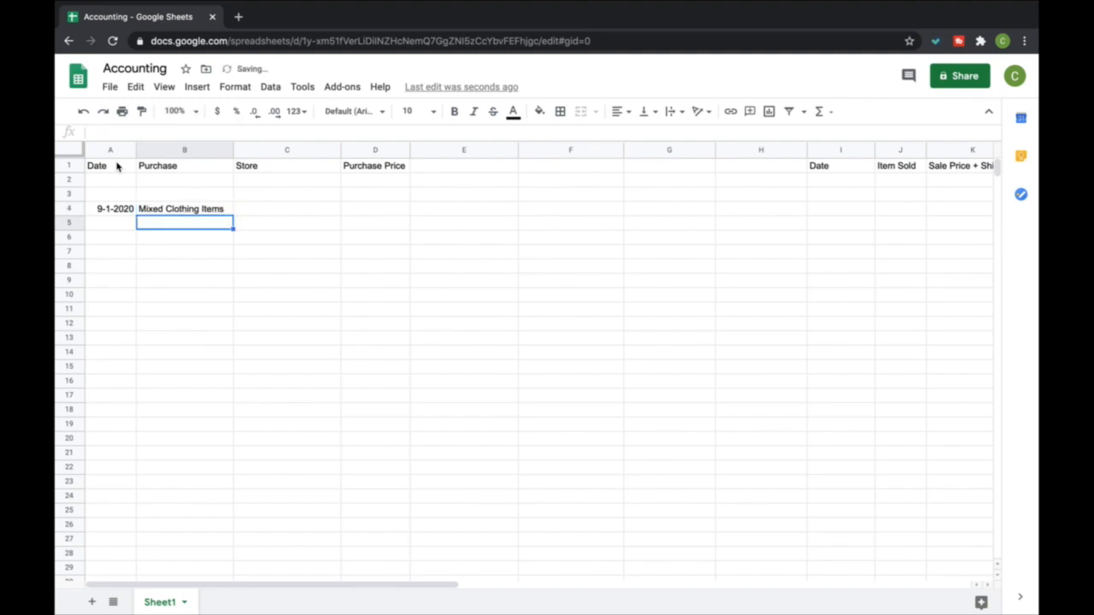
# Enter the store Goodwill in C4, and narrow the Store and Date columns to fit their contents more closely
pyautogui.press('Right')
pyautogui.press('Up')
pyautogui.write('Goodwill')
pyautogui.press('Return')
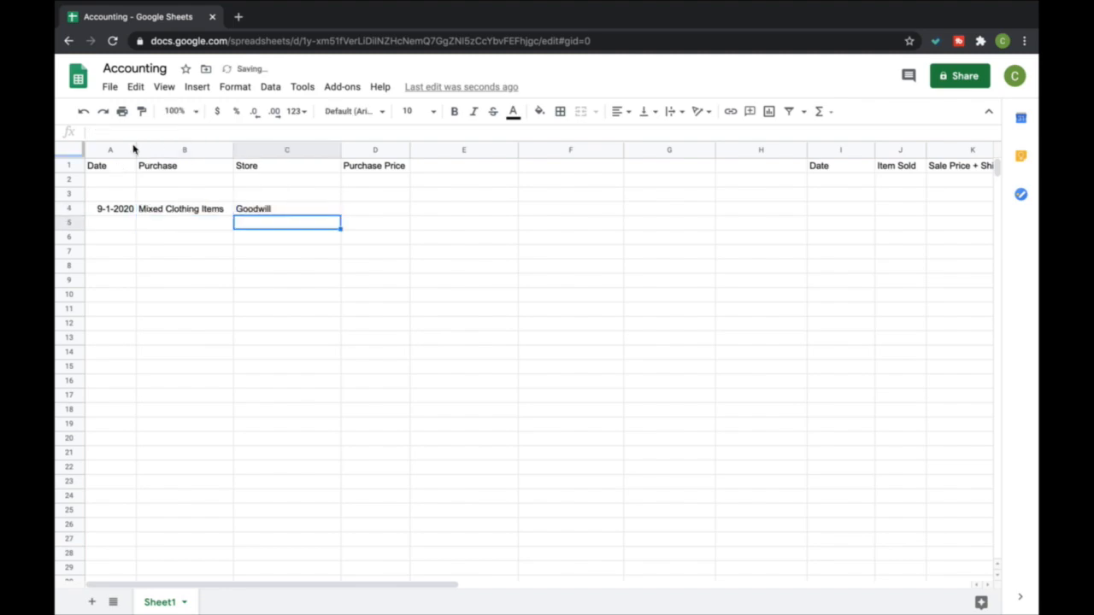
pyautogui.moveTo(341, 150); pyautogui.dragTo(304, 150)
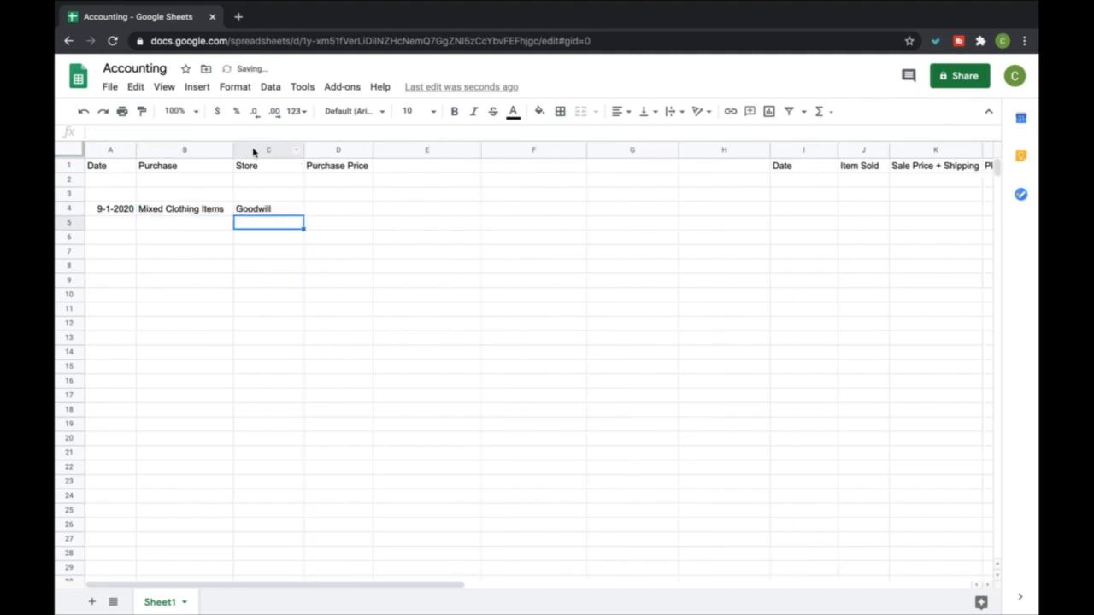
pyautogui.moveTo(135, 150); pyautogui.dragTo(133, 150)
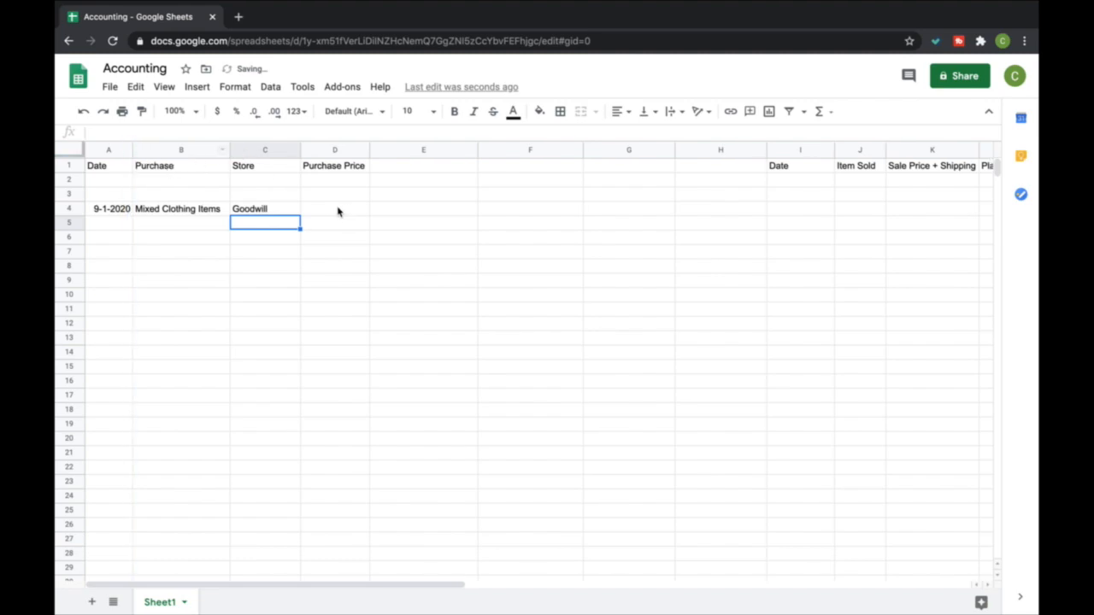
# Enter a purchase price of 32 for the Mixed Clothing Items in D4
pyautogui.click(336, 213)
pyautogui.write('32')
pyautogui.press('Return')
# Insert a SUM formula in D2 that totals the Purchase Price column from D4 downward
pyautogui.press('Up')
pyautogui.press('Up')
pyautogui.press('Up')
pyautogui.click(819, 111)
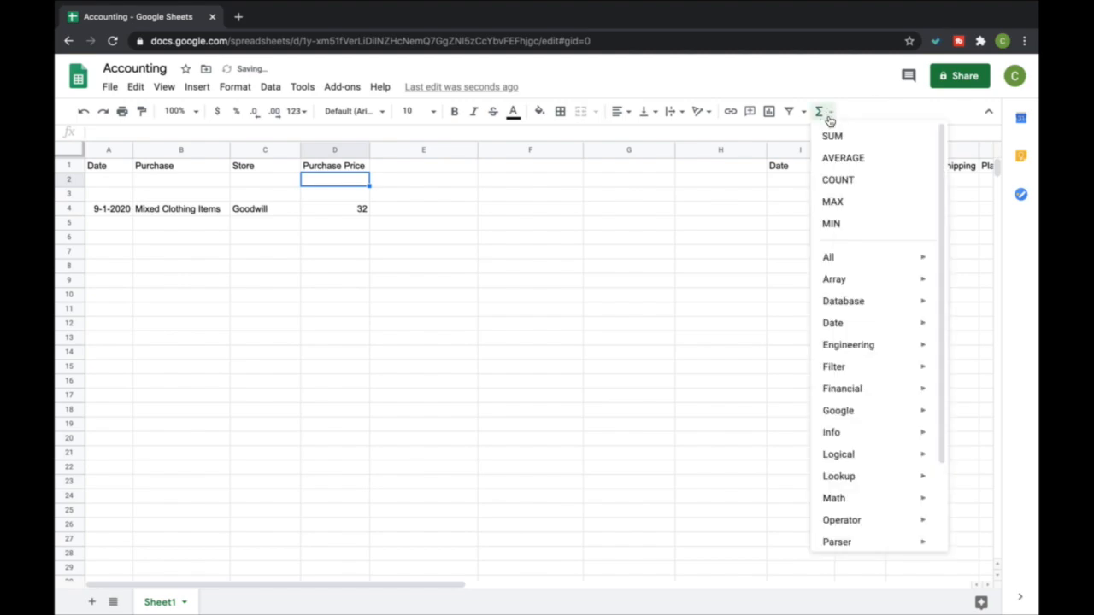
pyautogui.click(834, 135)
pyautogui.moveTo(344, 212); pyautogui.dragTo(361, 594)
pyautogui.press('Return')
pyautogui.scroll(1, 363, 425)
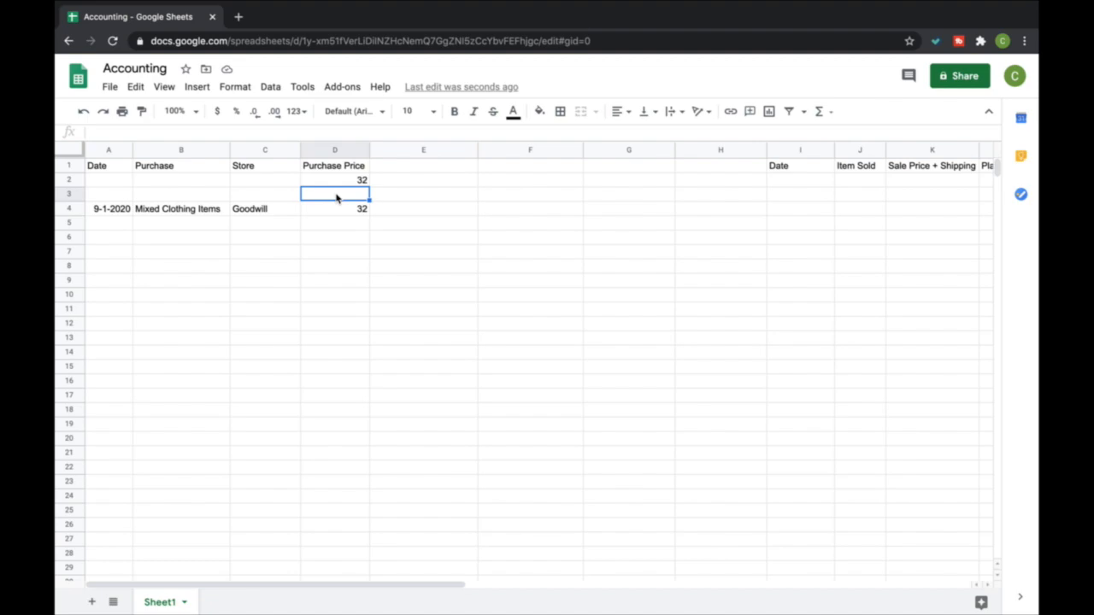
# Enter the headers Remaining Inventory in E1 and Cost of Goods Sold in F1
pyautogui.click(413, 165)
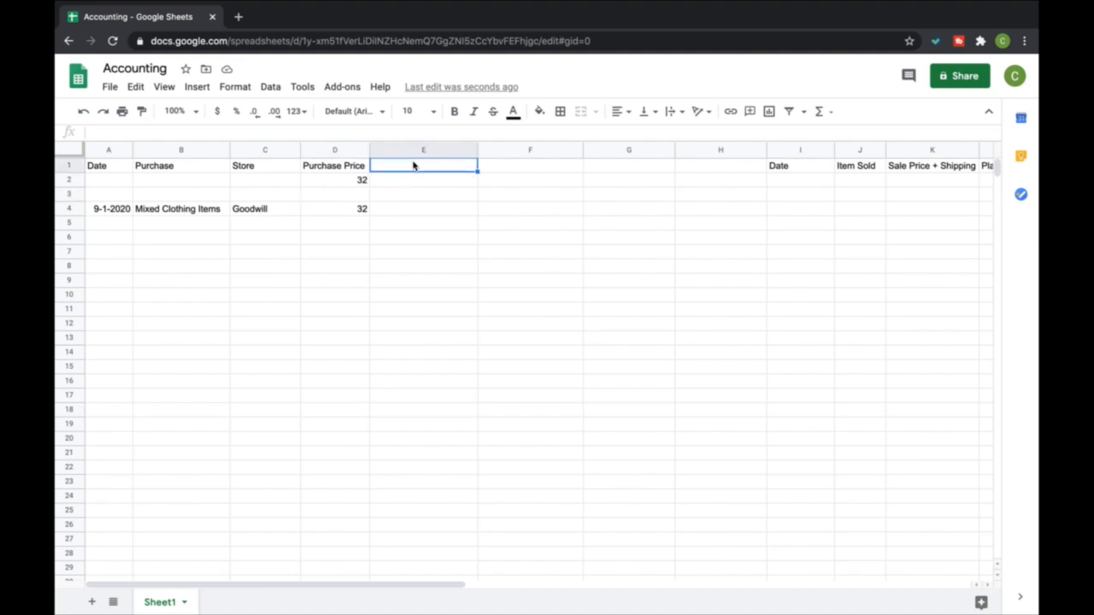
pyautogui.write('Reaminin')
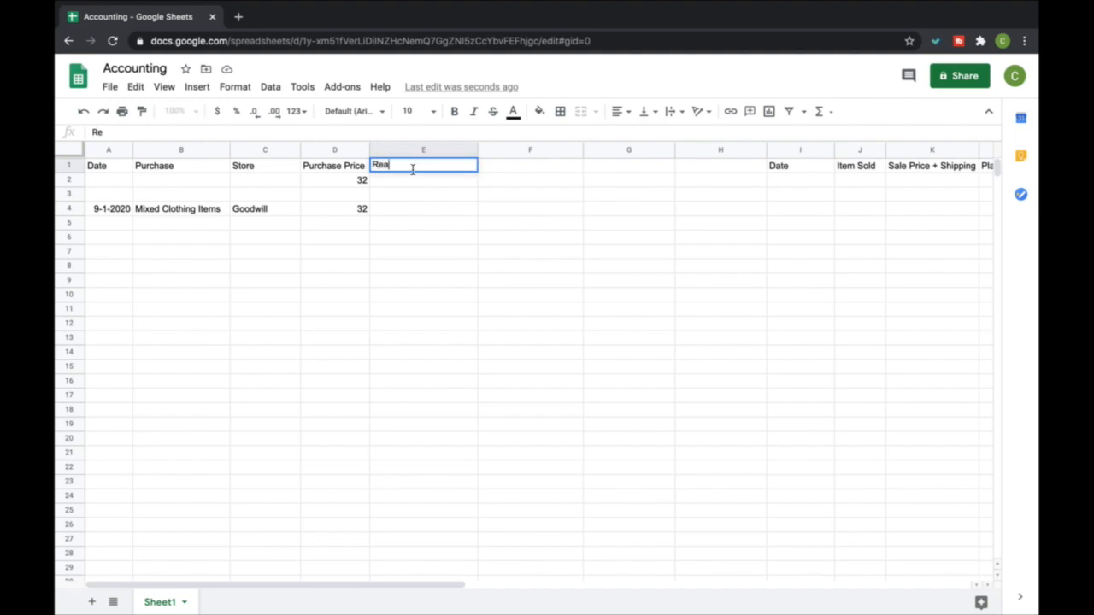
pyautogui.press('BackSpace')
pyautogui.press('BackSpace')
pyautogui.write('maining Invento')
pyautogui.press('Up')
pyautogui.press('Right')
pyautogui.write('Cost of Goods Sold')
pyautogui.press('Return')
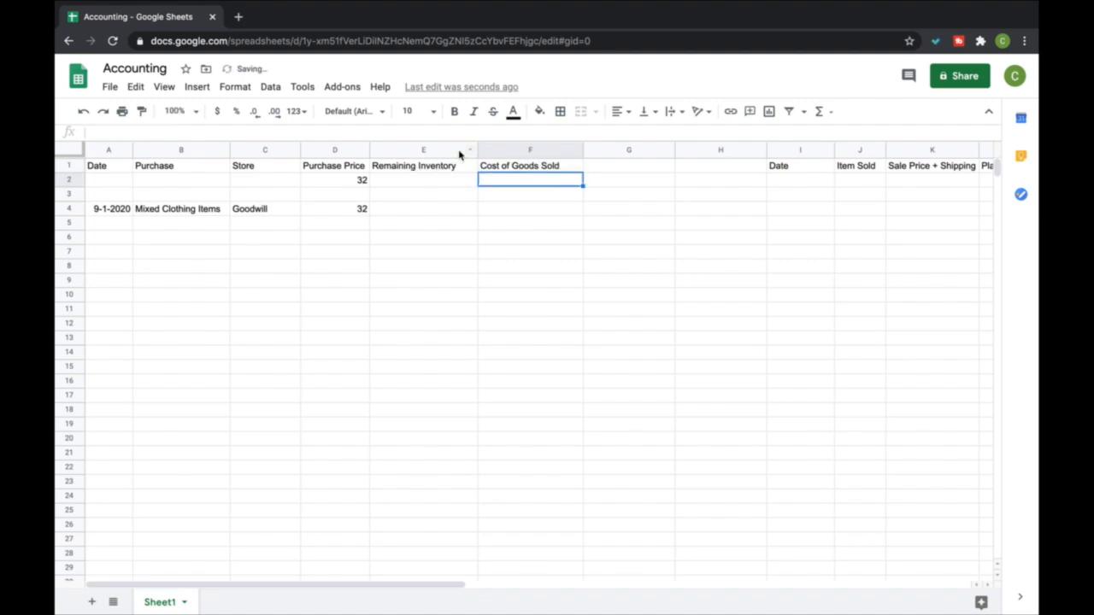
# Narrow the Remaining Inventory and Cost of Goods Sold columns to fit their headers, and shrink empty columns G and H
pyautogui.moveTo(476, 150); pyautogui.dragTo(462, 150)
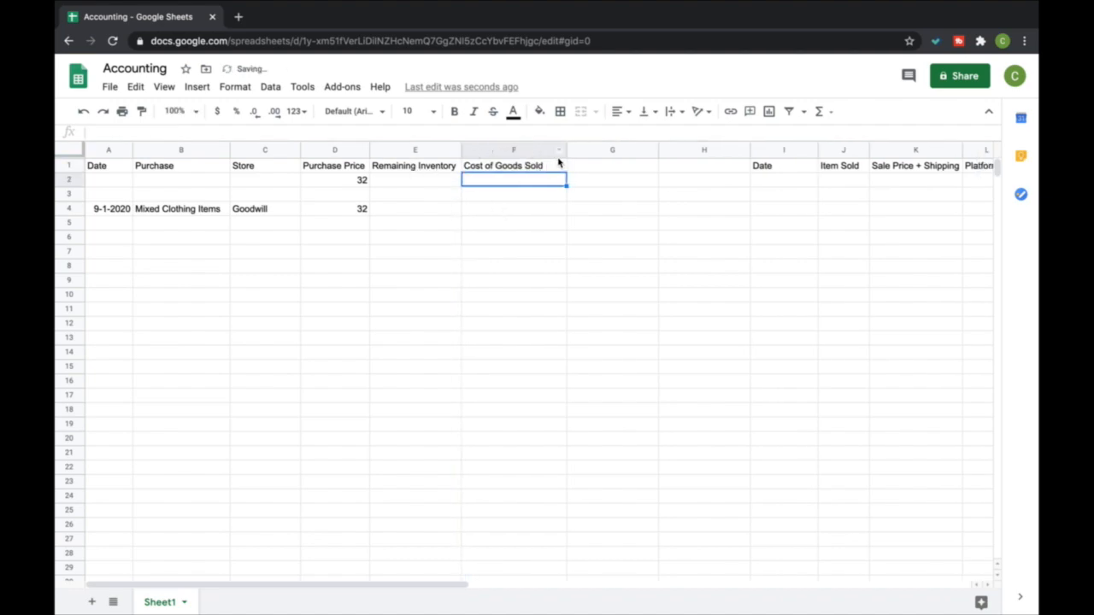
pyautogui.moveTo(565, 150); pyautogui.dragTo(550, 151)
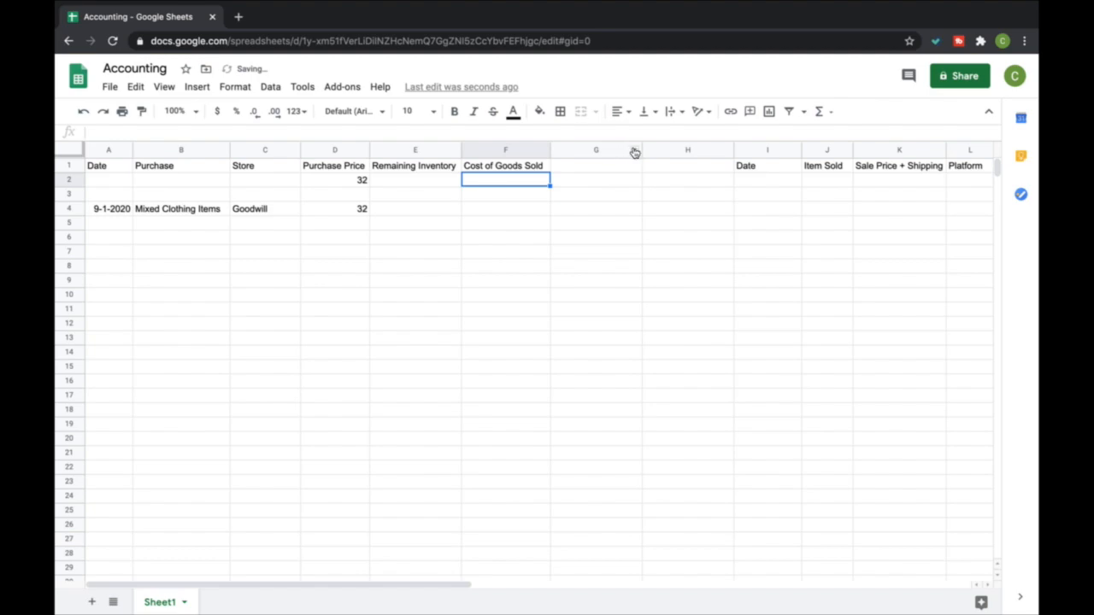
pyautogui.moveTo(642, 151); pyautogui.dragTo(610, 151)
pyautogui.moveTo(701, 151); pyautogui.dragTo(668, 151)
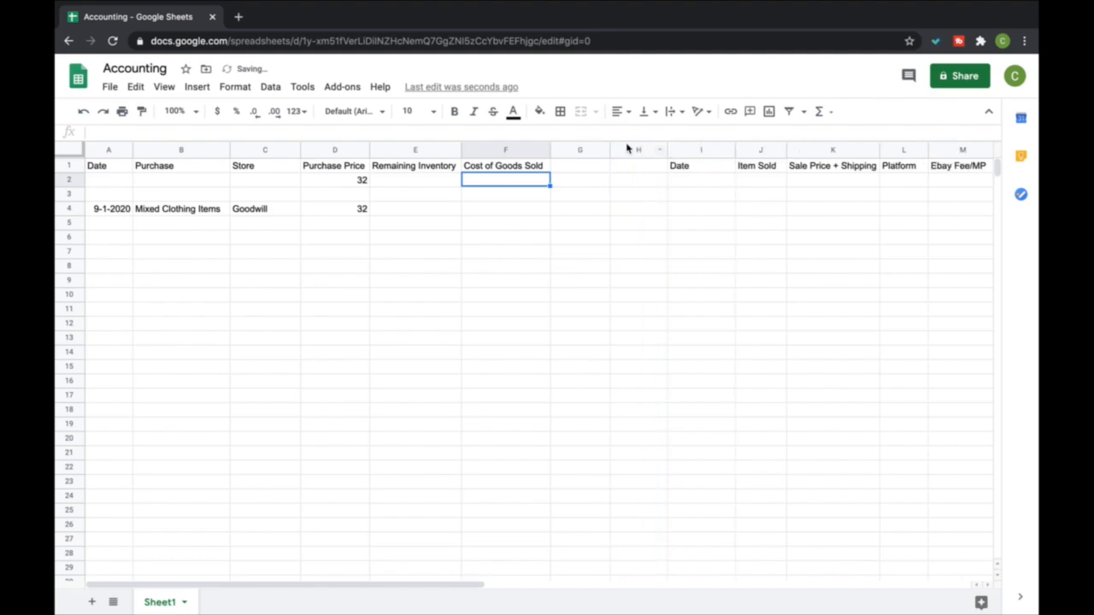
# Enter the sale date 9-2-2020 in I4
pyautogui.click(710, 212)
pyautogui.write('9-2-202')
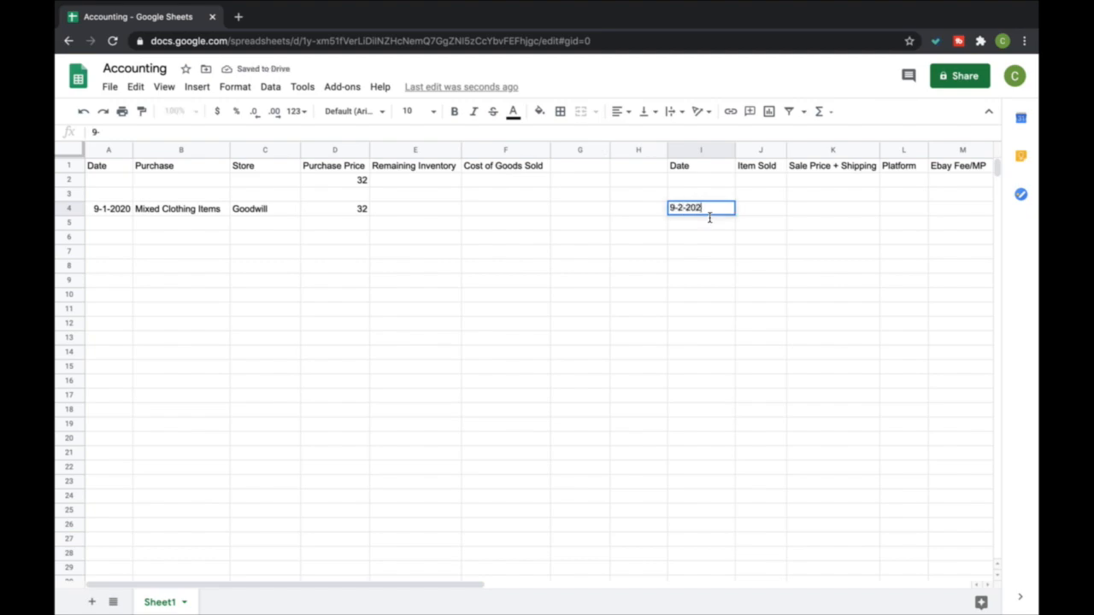
pyautogui.write('0')
pyautogui.press('Return')
# Enter the sold item Green Nike Shirt in J4 and widen the Item Sold column to fit it
pyautogui.press('Up')
pyautogui.press('Right')
pyautogui.write('N')
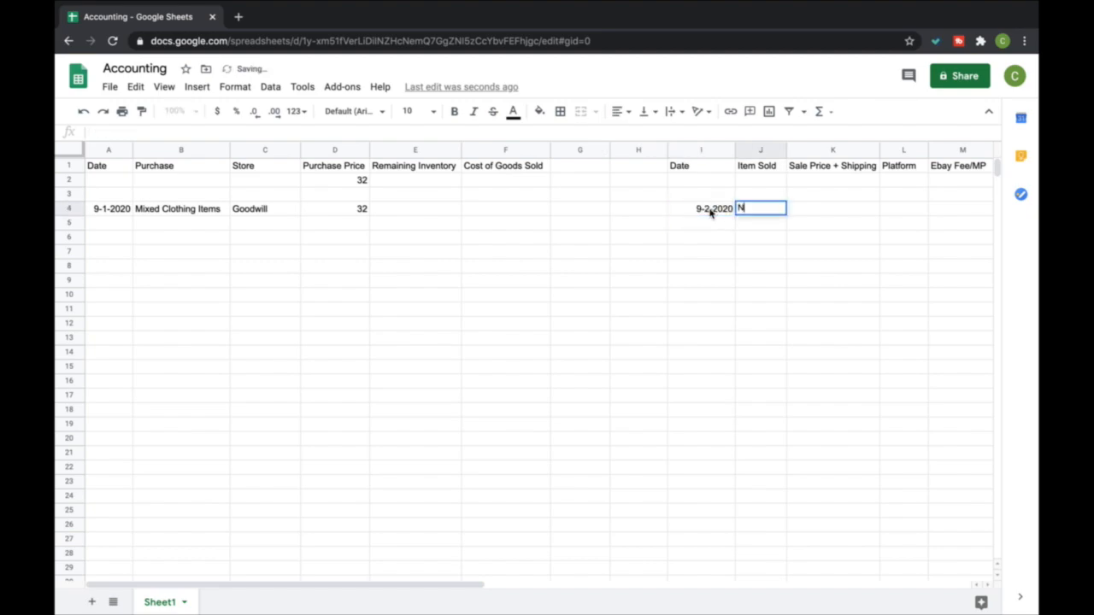
pyautogui.write('Green Nike')
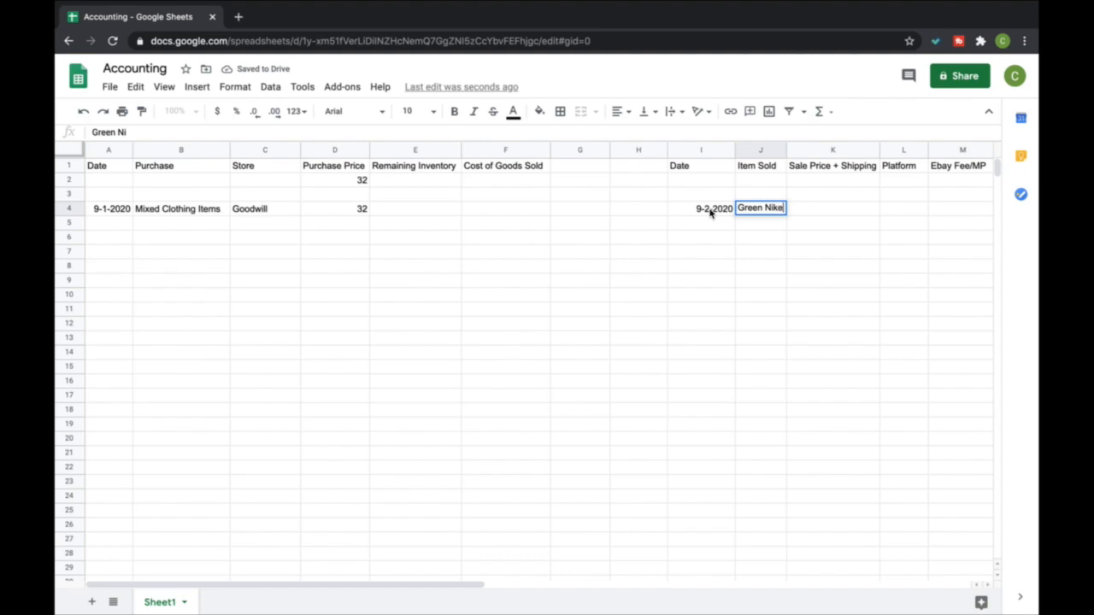
pyautogui.write(' Shirt')
pyautogui.press('Return')
pyautogui.moveTo(786, 149); pyautogui.dragTo(820, 150)
# Enter a sale price plus shipping of 20 and the platform Ebay for the Green Nike Shirt
pyautogui.click(856, 212)
pyautogui.write('20')
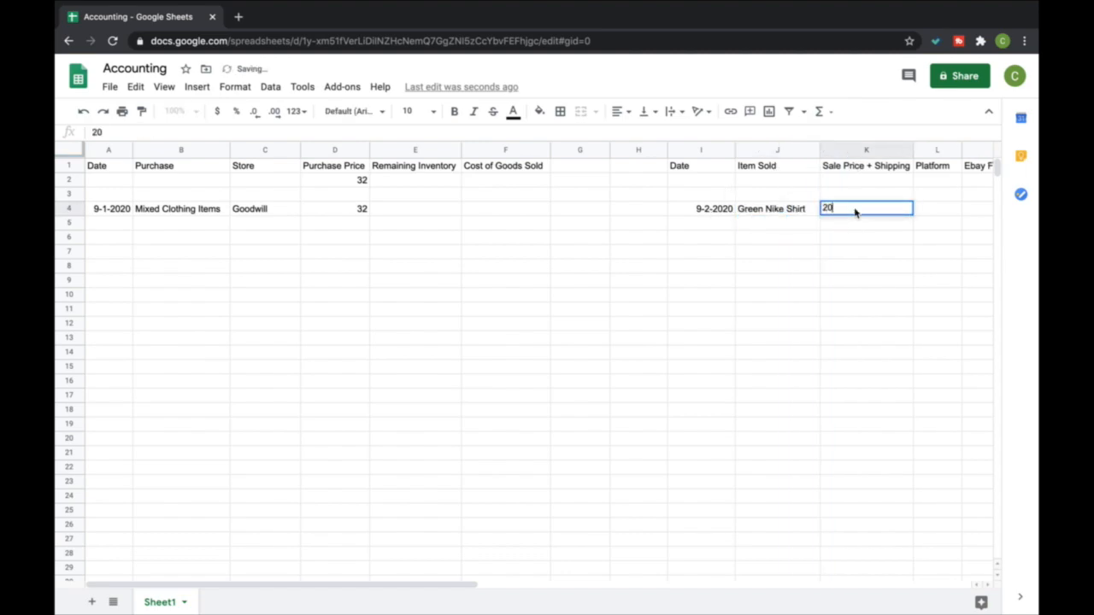
pyautogui.press('Return')
pyautogui.click(917, 208)
pyautogui.write('Ebay')
pyautogui.press('Return')
# Enter an Ebay fee of 3 and a shipping label cost of 4 for the Green Nike Shirt
pyautogui.hscroll(1, 904, 208)
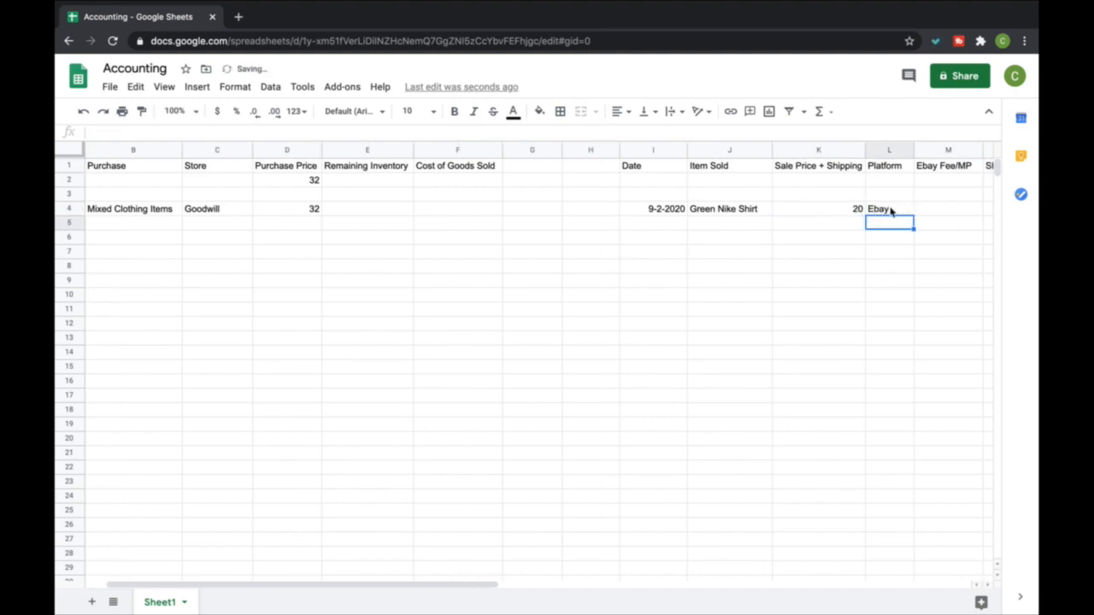
pyautogui.click(932, 207)
pyautogui.write('3')
pyautogui.press('Tab')
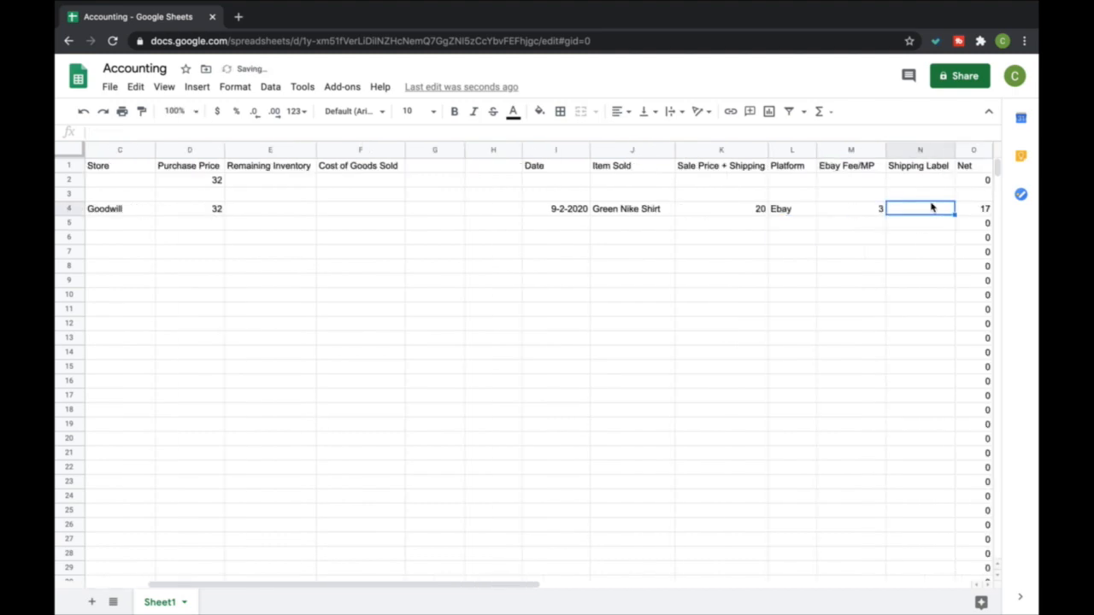
pyautogui.write('4')
pyautogui.press('Return')
# Insert a narrow new column between Net and Profit with the header COGS
pyautogui.hscroll(2, 974, 247)
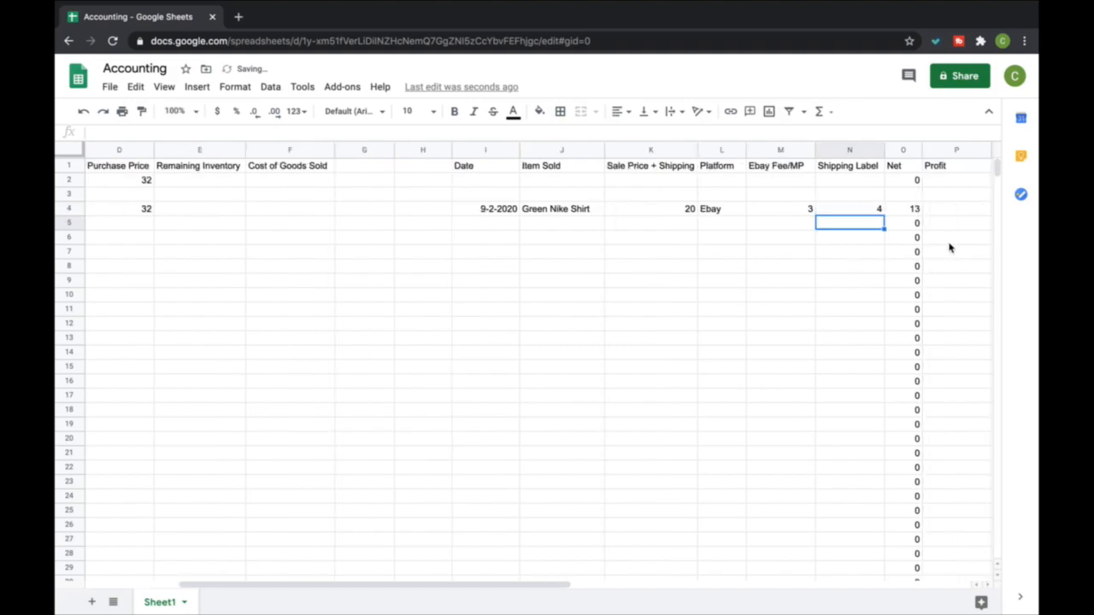
pyautogui.click(844, 211)
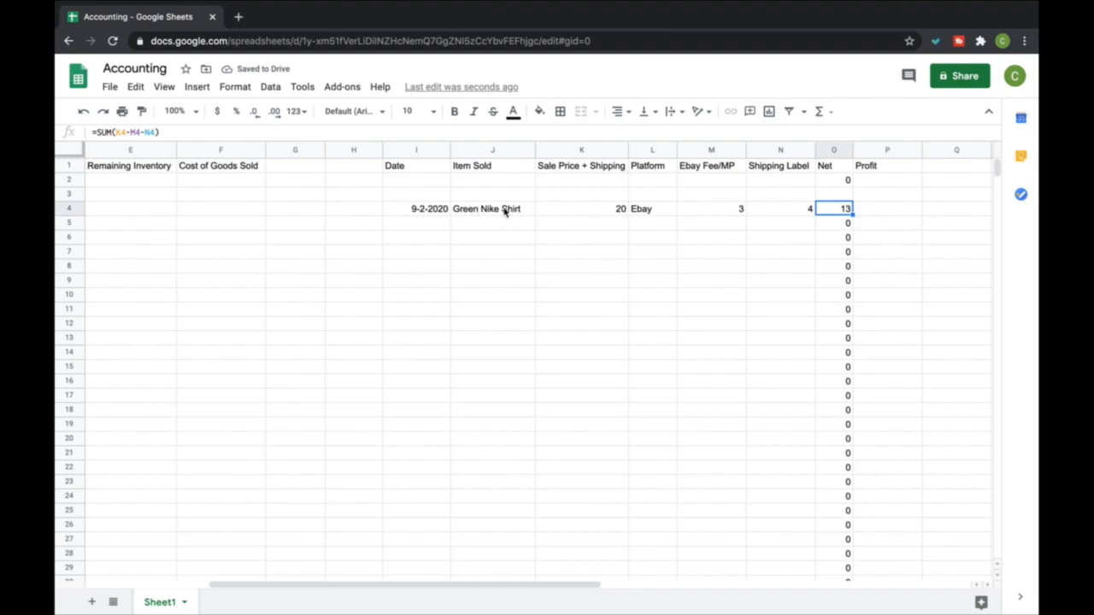
pyautogui.rightClick(872, 150)
pyautogui.click(901, 224)
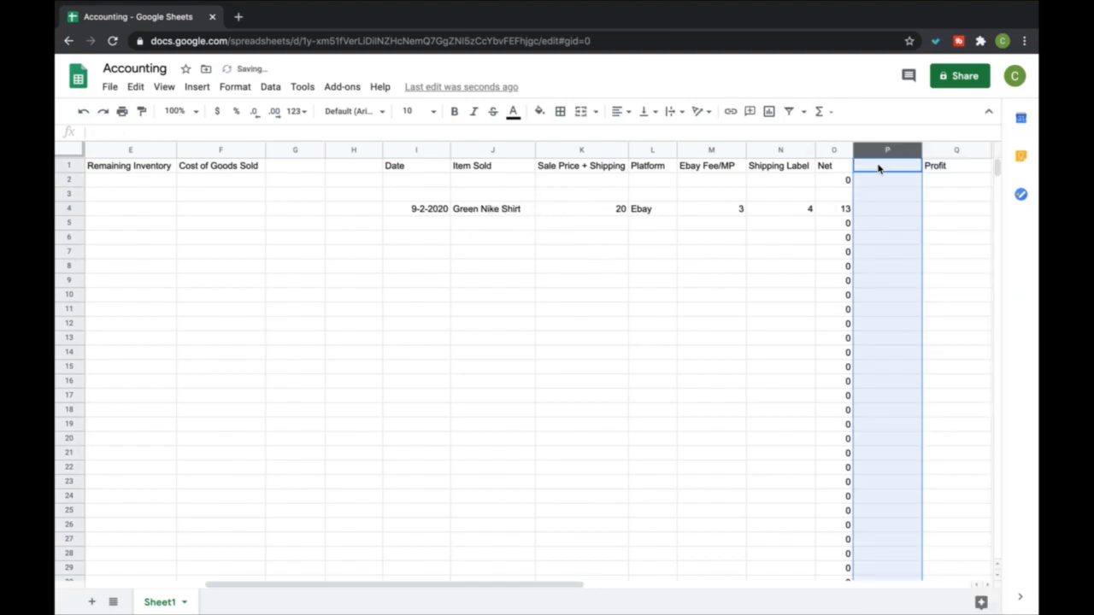
pyautogui.click(881, 168)
pyautogui.write('COGS')
pyautogui.press('Return')
pyautogui.moveTo(921, 149); pyautogui.dragTo(902, 149)
# Enter a COGS of 3 for the Green Nike Shirt in P4
pyautogui.click(867, 210)
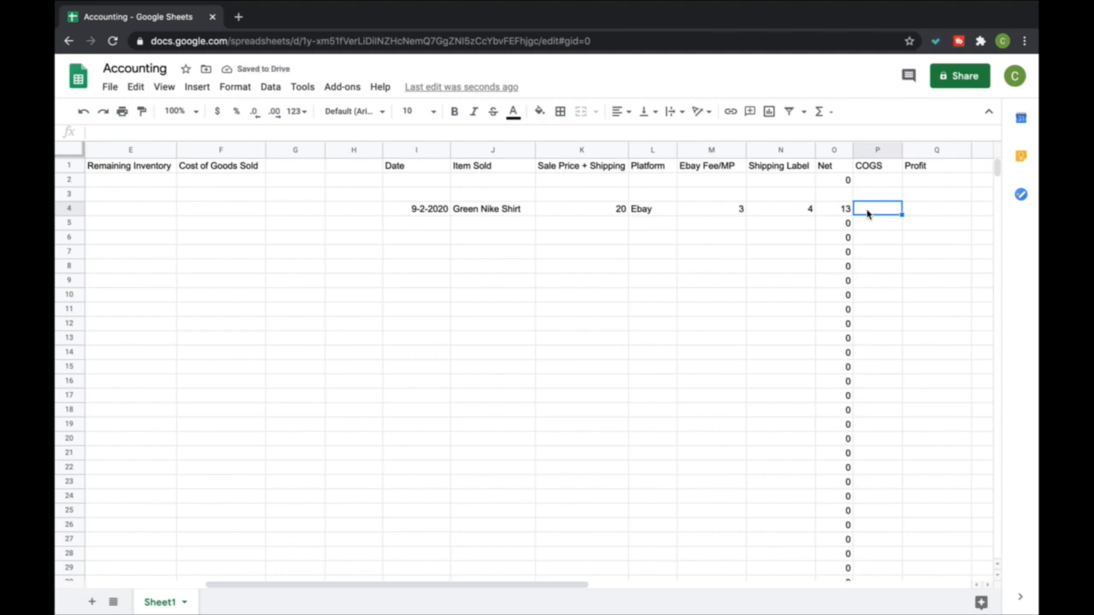
pyautogui.write('3')
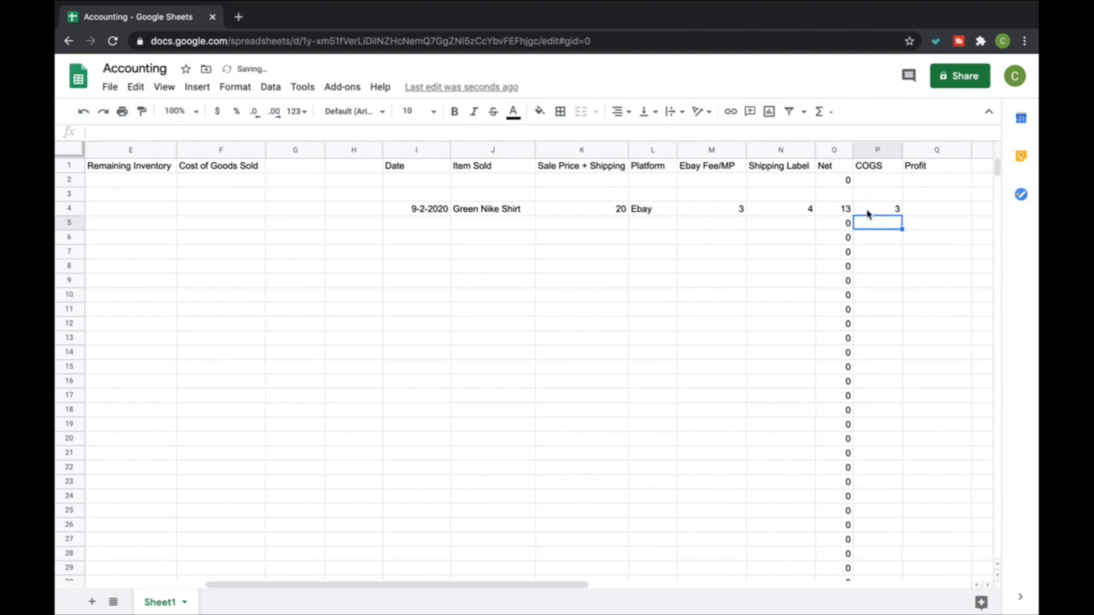
pyautogui.press('Tab')
# Insert a SUM formula in the shirt's Profit cell Q4 that subtracts COGS P4 from Net O4
pyautogui.click(830, 112)
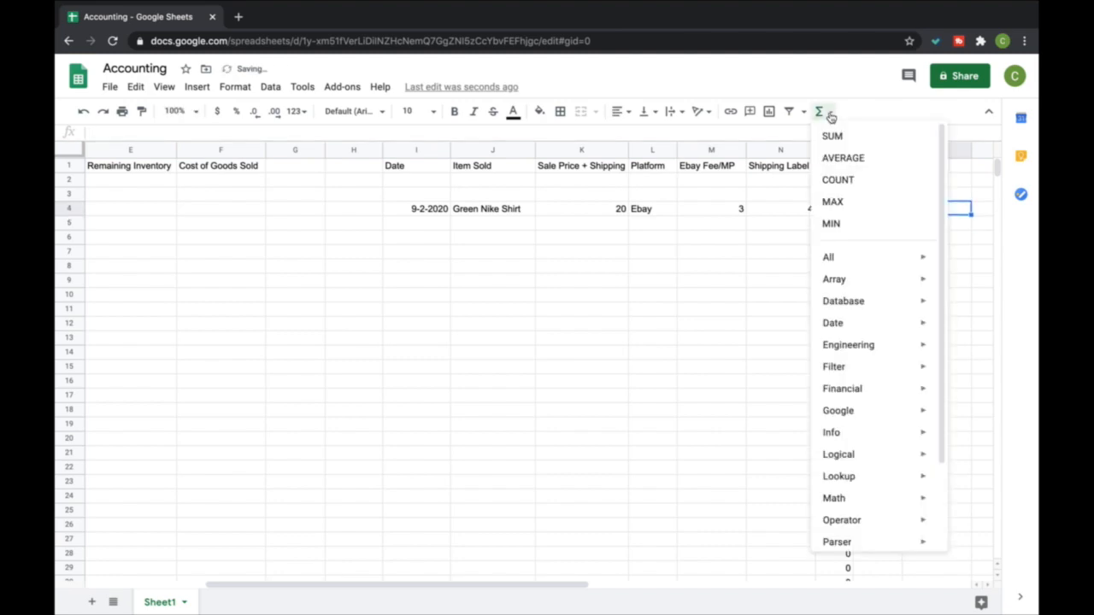
pyautogui.click(834, 134)
pyautogui.click(829, 208)
pyautogui.write('-')
pyautogui.click(884, 208)
pyautogui.press('Return')
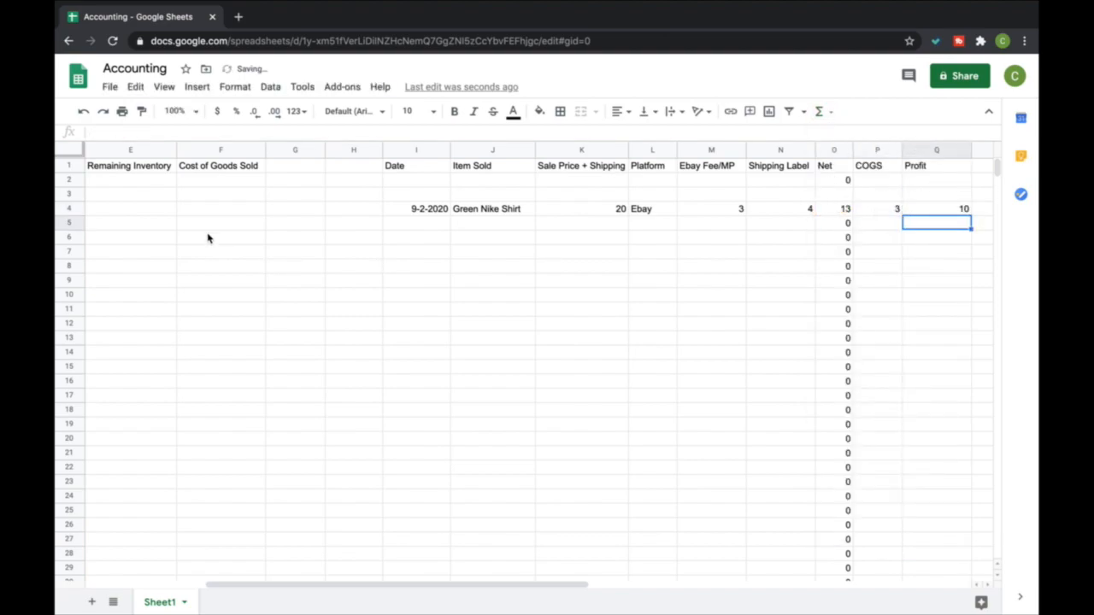
# Insert a SUM formula in P2 that totals the COGS column over P4:P27
pyautogui.hscroll(-2, 207, 238)
pyautogui.click(273, 181)
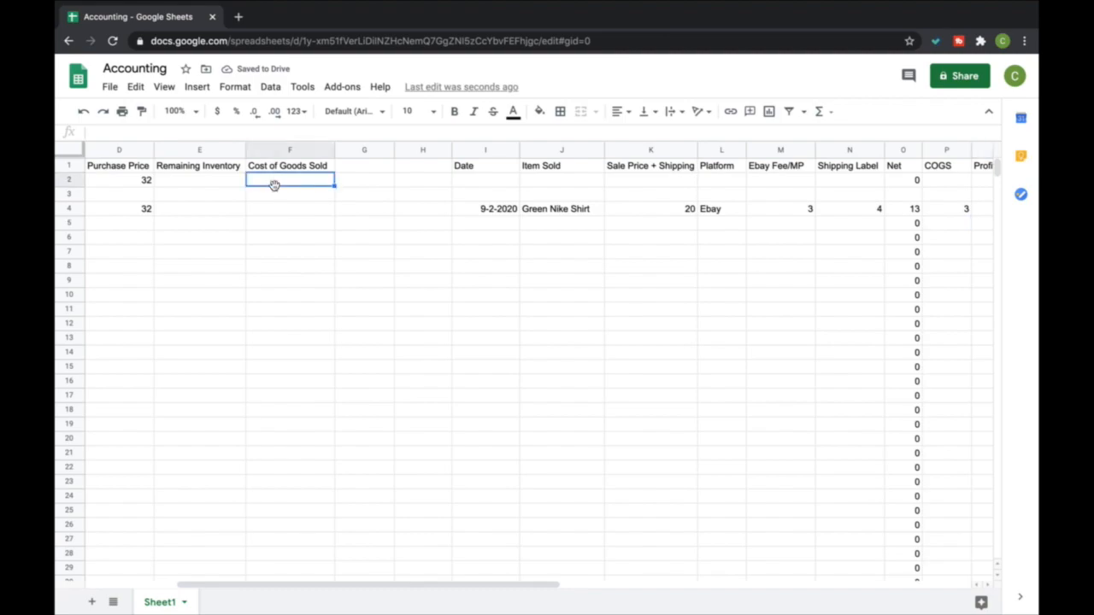
pyautogui.click(947, 181)
pyautogui.click(819, 111)
pyautogui.click(833, 137)
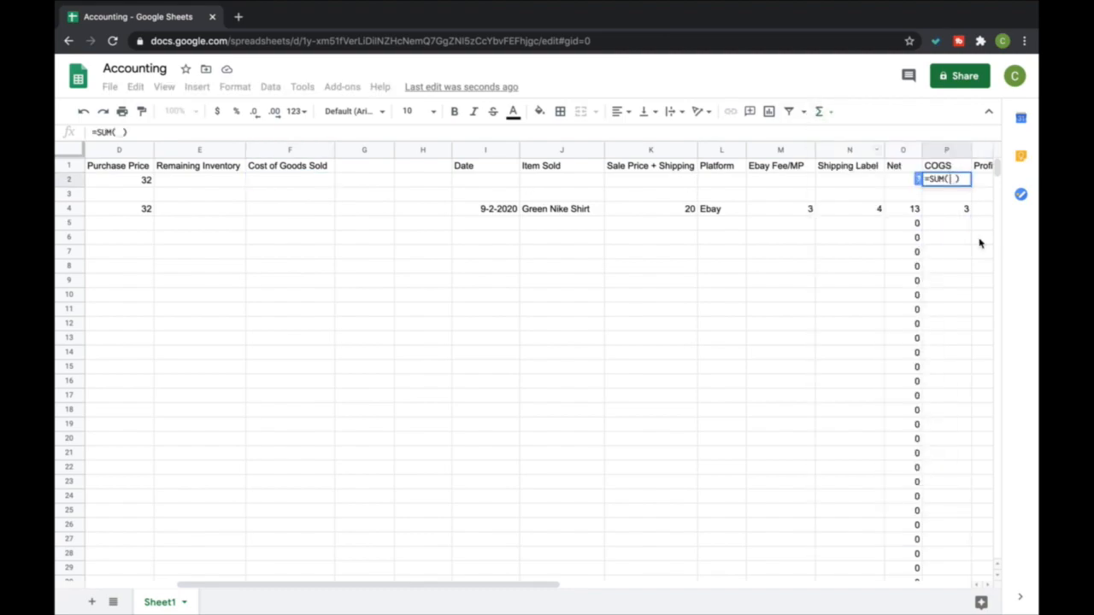
pyautogui.moveTo(963, 210); pyautogui.dragTo(954, 549)
pyautogui.press('Return')
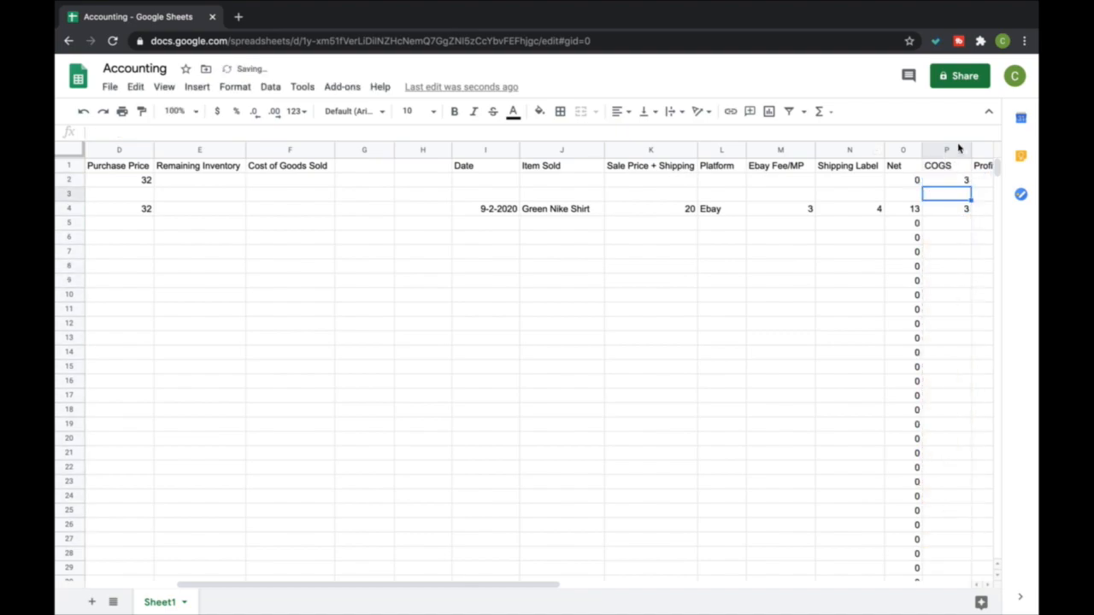
pyautogui.click(955, 184)
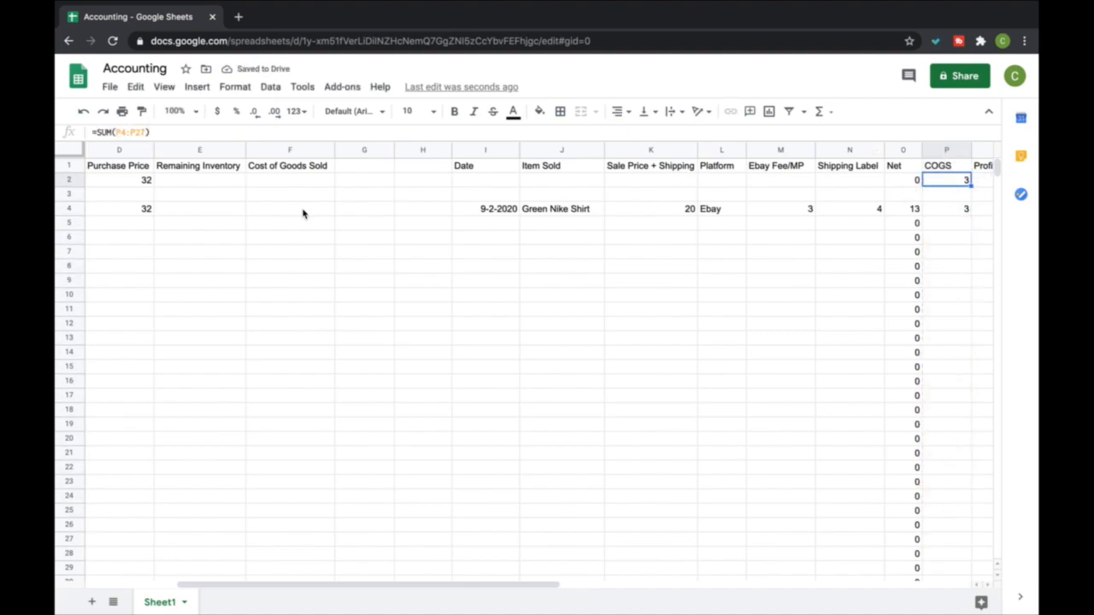
pyautogui.click(278, 179)
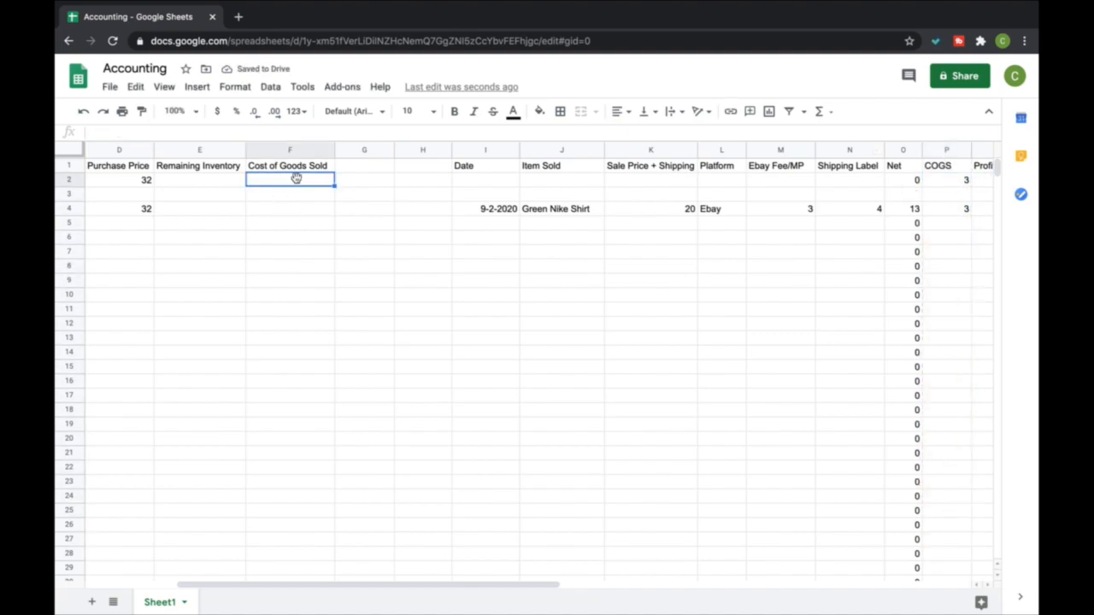
pyautogui.click(967, 180)
pyautogui.click(301, 183)
# Insert a SUM formula in Remaining Inventory cell E2 that subtracts the COGS total P2 from the purchase total D2
pyautogui.click(224, 179)
pyautogui.hscroll(-5, 173, 193)
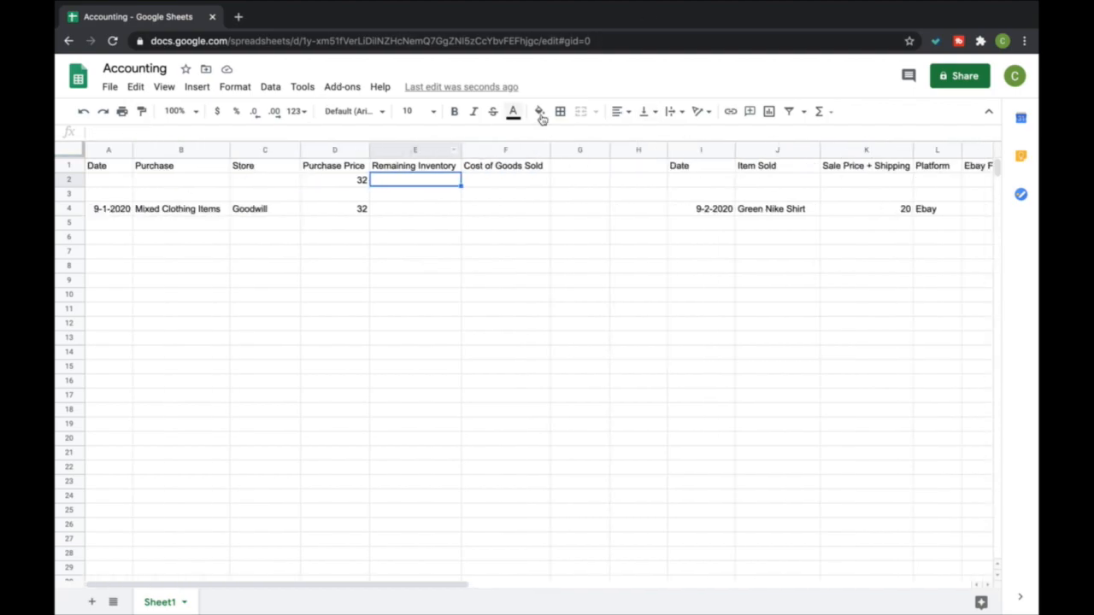
pyautogui.click(821, 116)
pyautogui.click(834, 134)
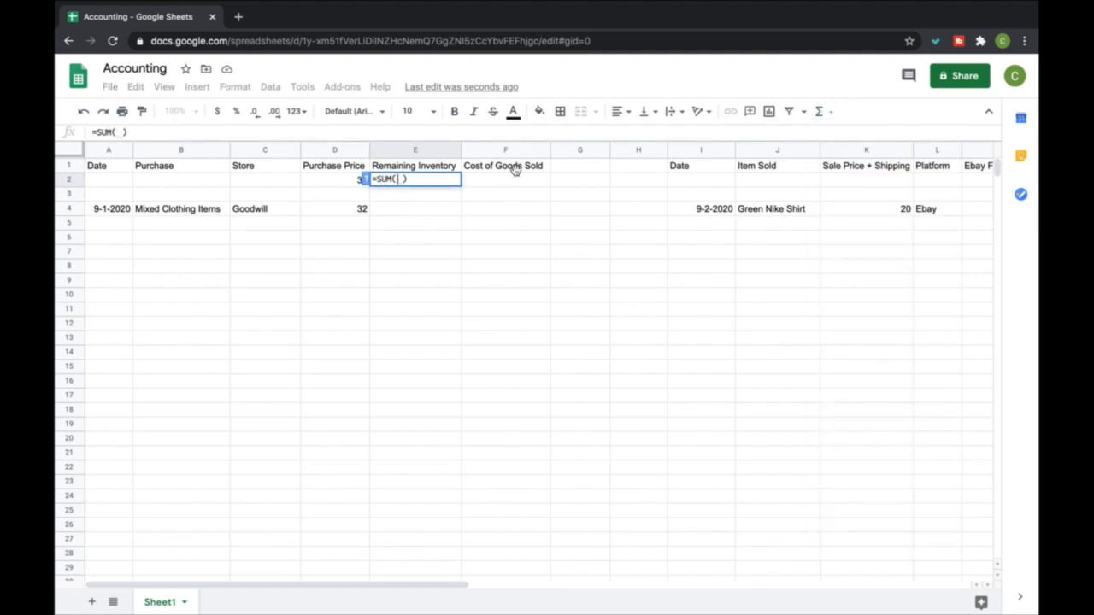
pyautogui.click(342, 179)
pyautogui.hscroll(5, 605, 232)
pyautogui.write('-')
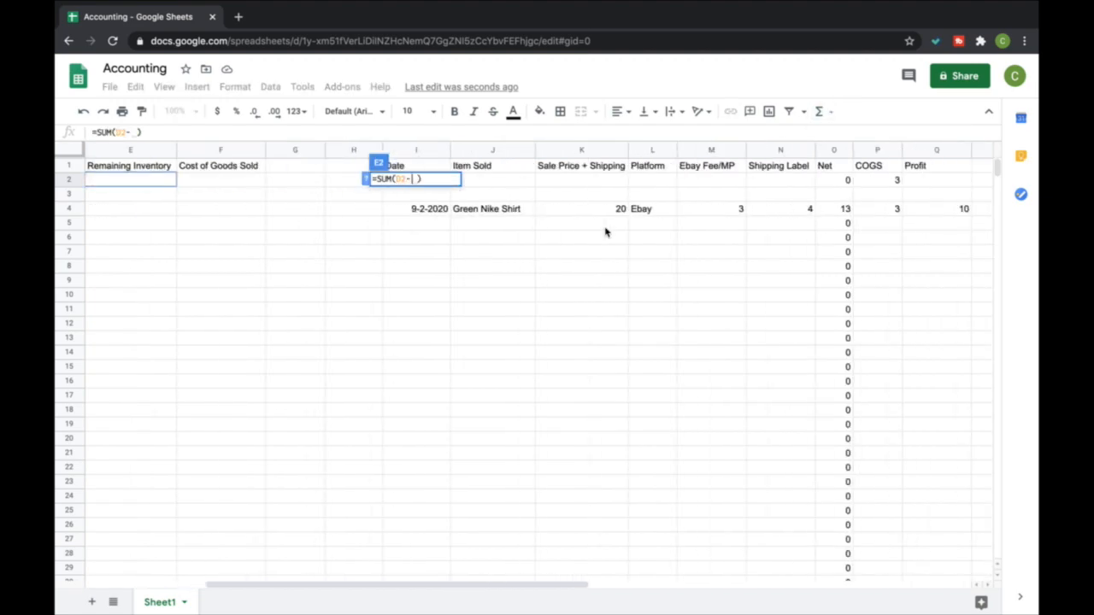
pyautogui.click(870, 178)
pyautogui.press('Return')
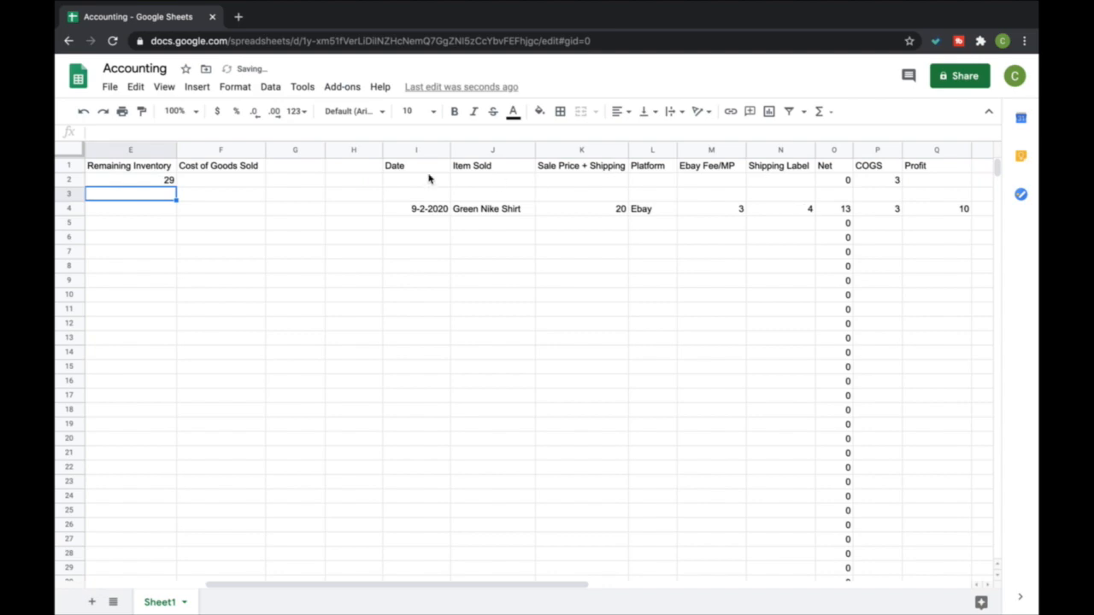
# Delete the Cost of Goods Sold column and one of the empty columns beside it
pyautogui.hscroll(-2, 422, 179)
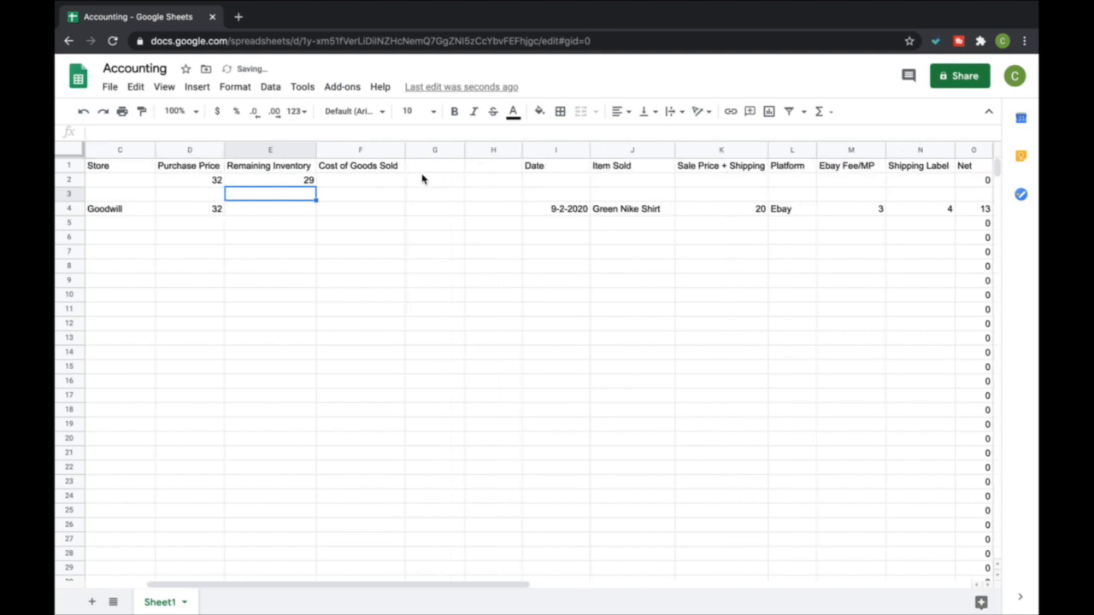
pyautogui.click(360, 150)
pyautogui.rightClick(360, 151)
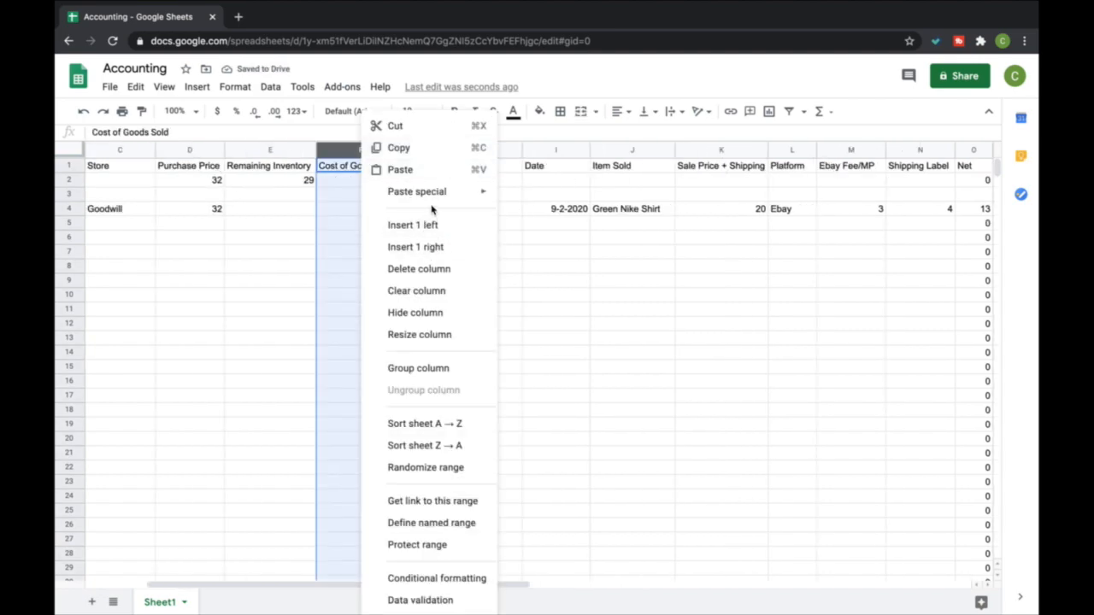
pyautogui.click(419, 268)
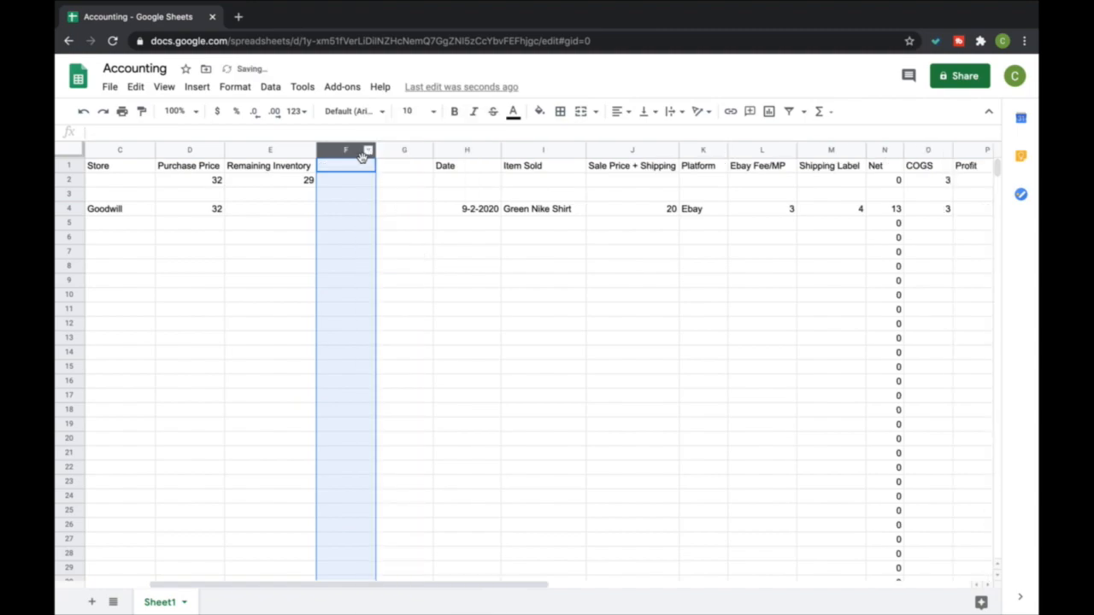
pyautogui.click(368, 151)
pyautogui.click(407, 270)
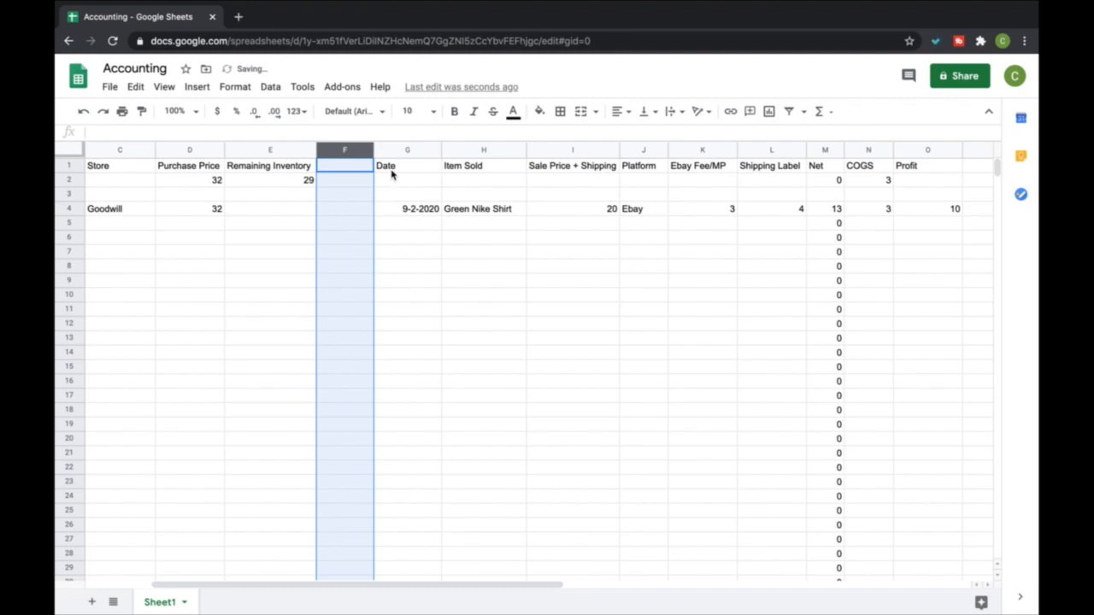
pyautogui.click(451, 269)
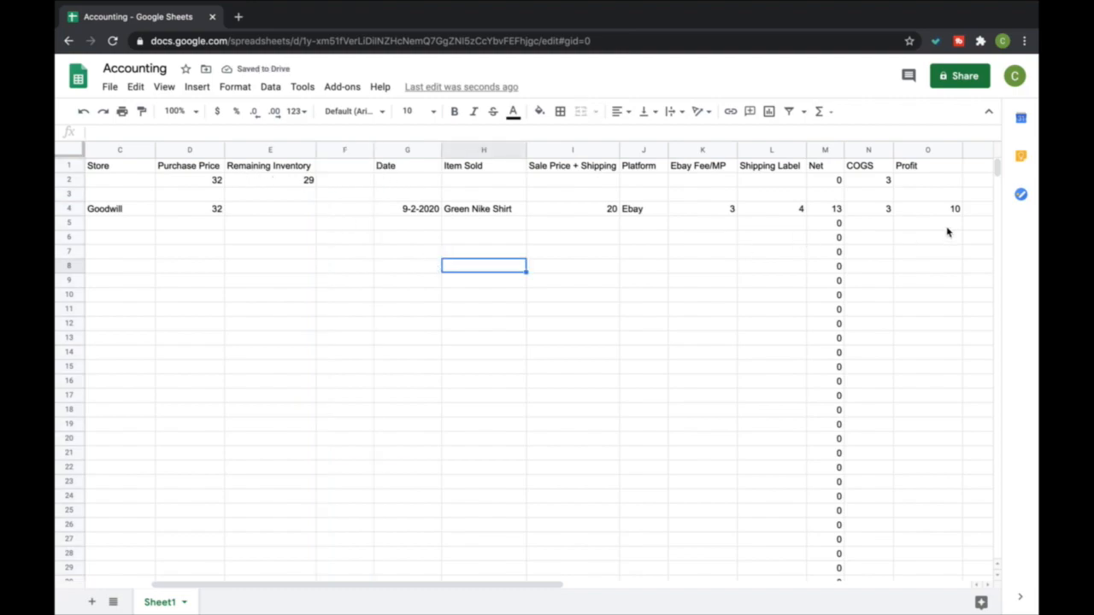
# Enter the next sale's date 9-3-2020 in G5
pyautogui.click(417, 225)
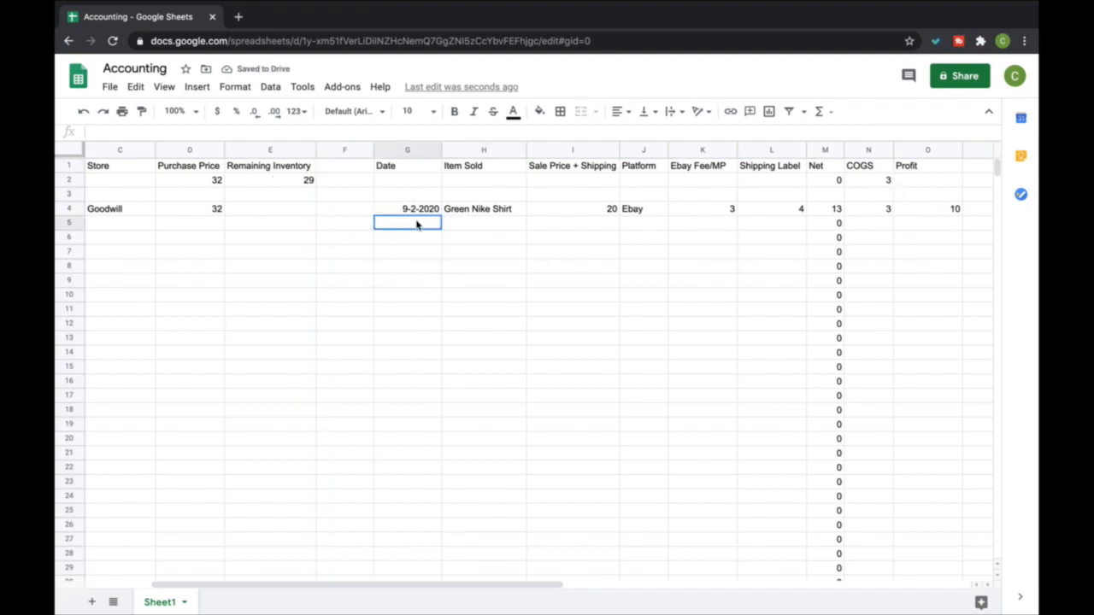
pyautogui.write('9-3-2020')
pyautogui.press('Return')
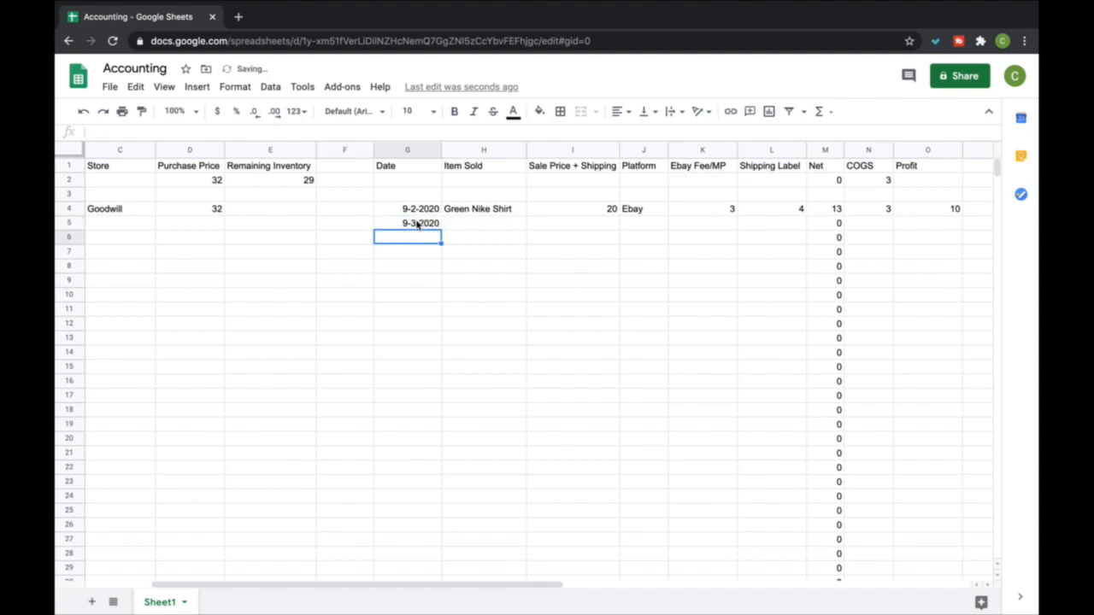
# Enter Harley Jacket as the item sold in H5 and 50 as its sale price in I5
pyautogui.press('Up')
pyautogui.press('Right')
pyautogui.write('Harley Jacket')
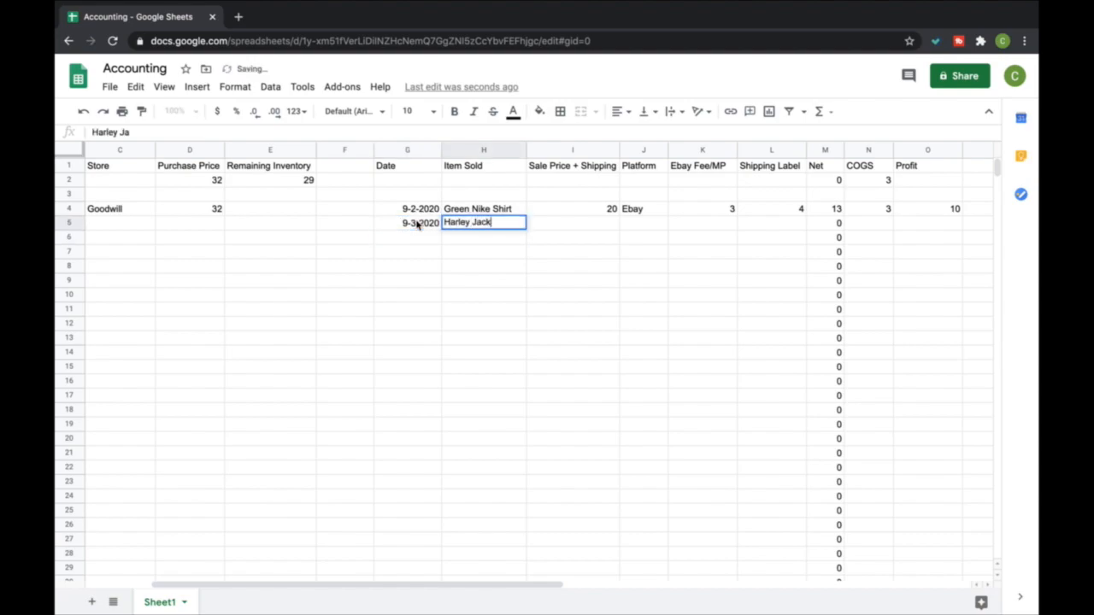
pyautogui.press('Return')
pyautogui.press('Up')
pyautogui.press('Right')
pyautogui.write('50')
pyautogui.press('Return')
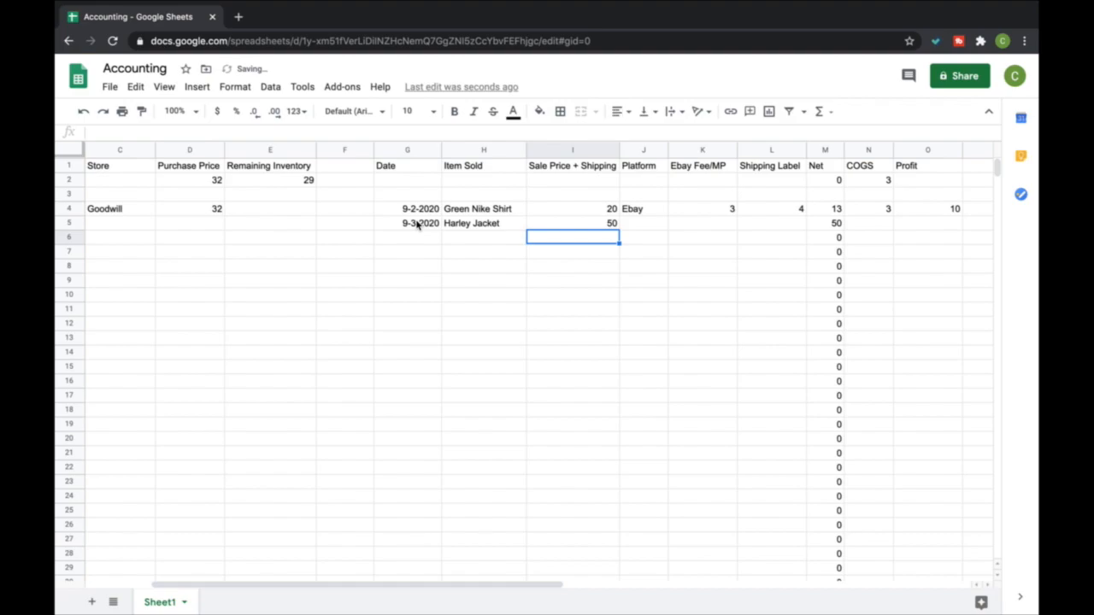
# Enter Ebay as the Harley Jacket's platform in J5 and 6 as its fee in K5
pyautogui.press('Up')
pyautogui.press('Right')
pyautogui.write('Ebay')
pyautogui.press('Return')
pyautogui.press('Up')
pyautogui.press('Right')
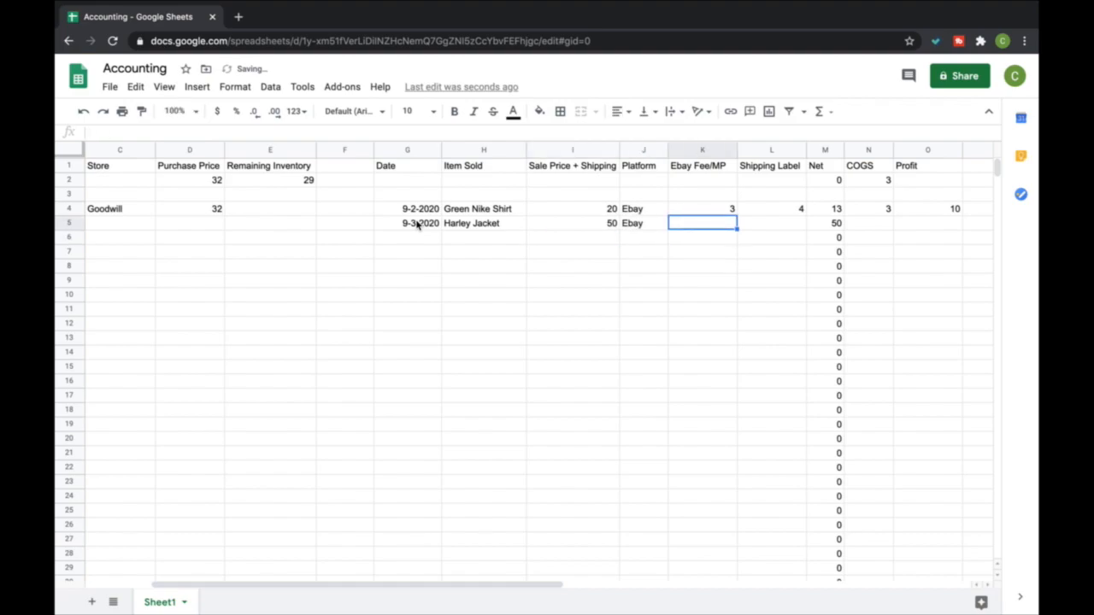
pyautogui.write('6')
pyautogui.press('Return')
pyautogui.press('Up')
pyautogui.press('Right')
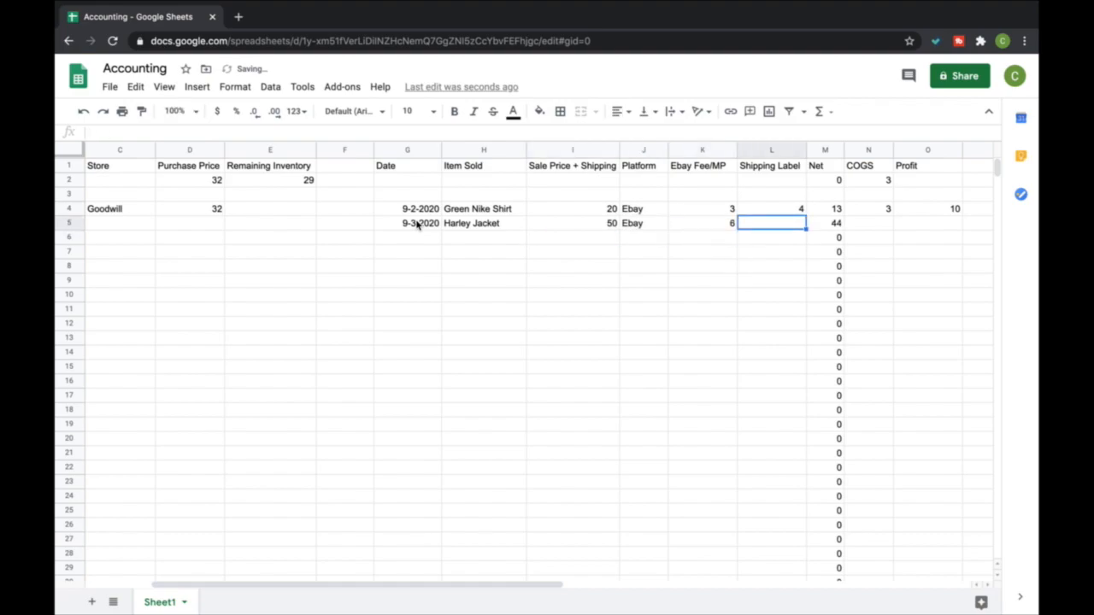
# Enter a shipping label cost of 12 in L5 and a COGS of 15 in N5 for the Harley Jacket
pyautogui.write('12')
pyautogui.press('Return')
pyautogui.press('Up')
pyautogui.press('Right')
pyautogui.press('Right')
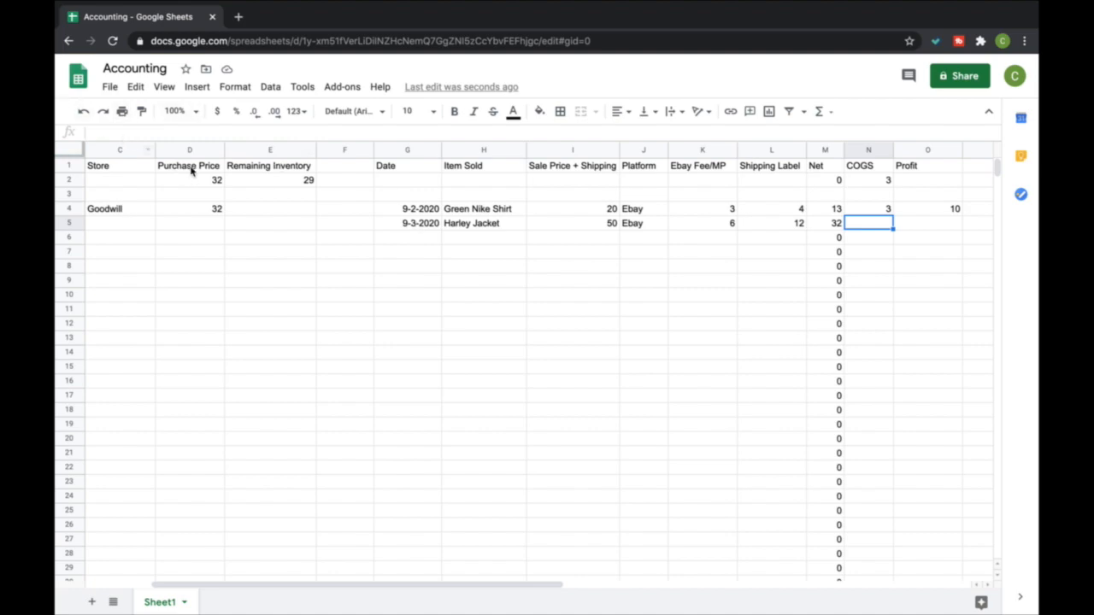
pyautogui.write('15')
pyautogui.press('Return')
pyautogui.press('Up')
pyautogui.press('Right')
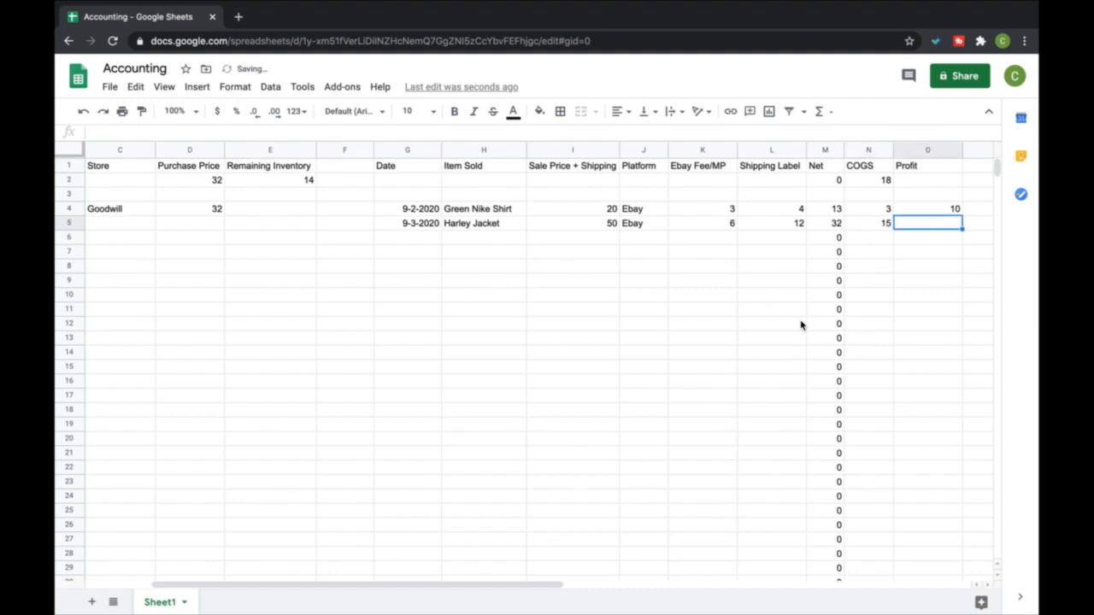
# Fill the Profit formula from O4 down through O16 and check the COGS, purchase and remaining inventory totals
pyautogui.click(956, 212)
pyautogui.moveTo(962, 215); pyautogui.dragTo(958, 384)
pyautogui.click(937, 224)
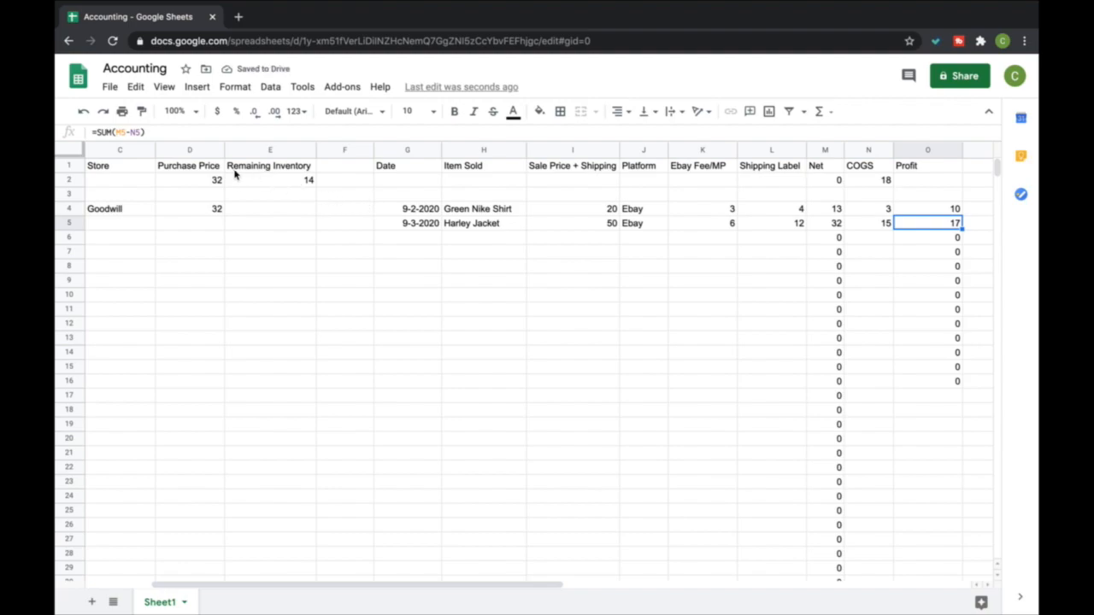
pyautogui.click(884, 171)
pyautogui.click(881, 180)
pyautogui.click(193, 183)
pyautogui.click(259, 183)
# Enter a new sale in row 6 with date 9-3-2020 and item Adidas Cleats
pyautogui.click(419, 239)
pyautogui.write('9-3-2020')
pyautogui.press('Tab')
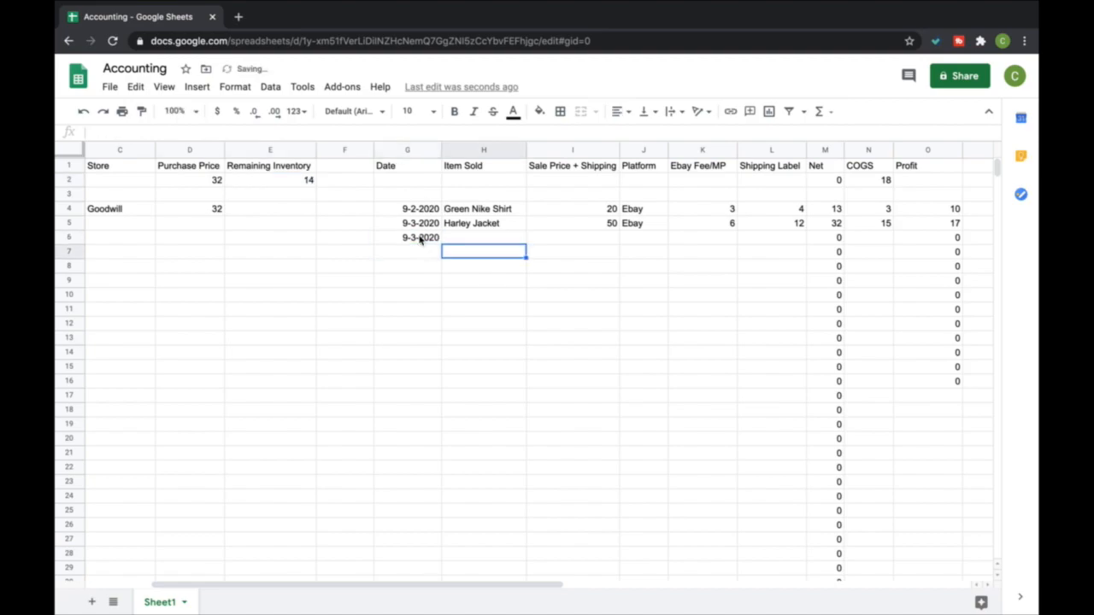
pyautogui.write('Adidas Cleats')
pyautogui.press('Return')
# Enter 40 as the Adidas Cleats' sale price in I6 and Mercari as the platform in J6
pyautogui.press('Left')
pyautogui.press('Left')
pyautogui.press('Left')
pyautogui.press('Left')
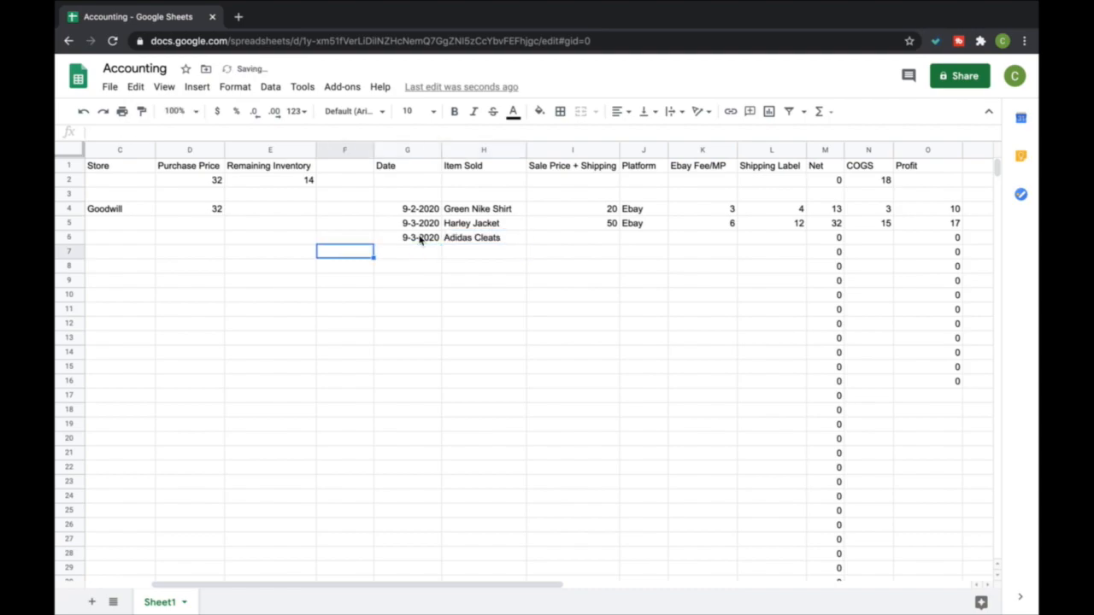
pyautogui.press('Right')
pyautogui.press('Right')
pyautogui.press('Right')
pyautogui.press('Right')
pyautogui.press('Right')
pyautogui.press('Right')
pyautogui.press('Up')
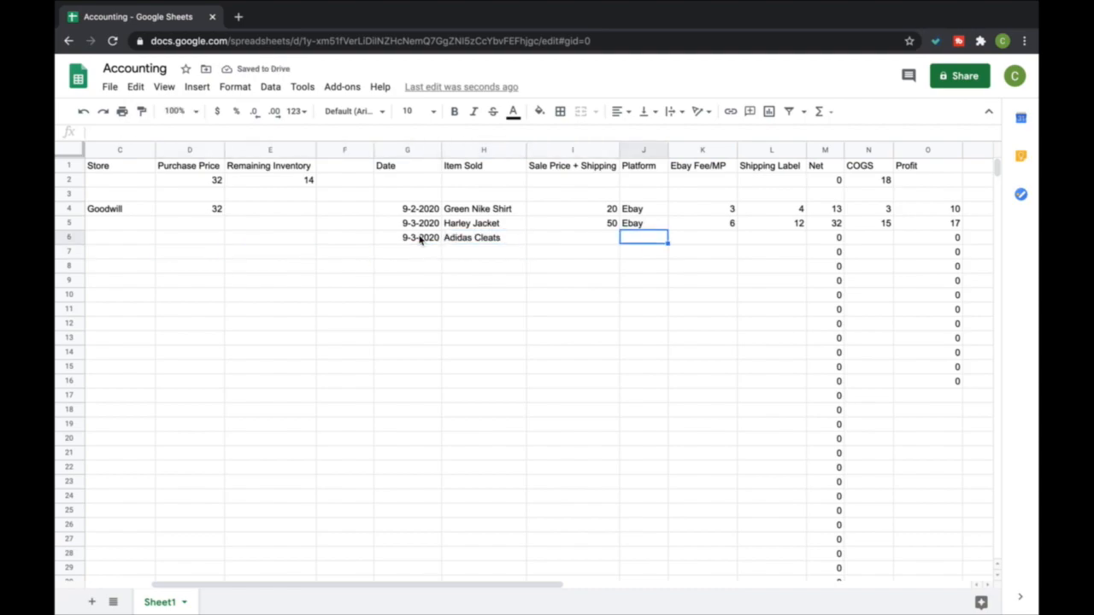
pyautogui.press('Left')
pyautogui.write('40')
pyautogui.press('Return')
pyautogui.press('Right')
pyautogui.press('Up')
pyautogui.write('Marcari')
pyautogui.press('Return')
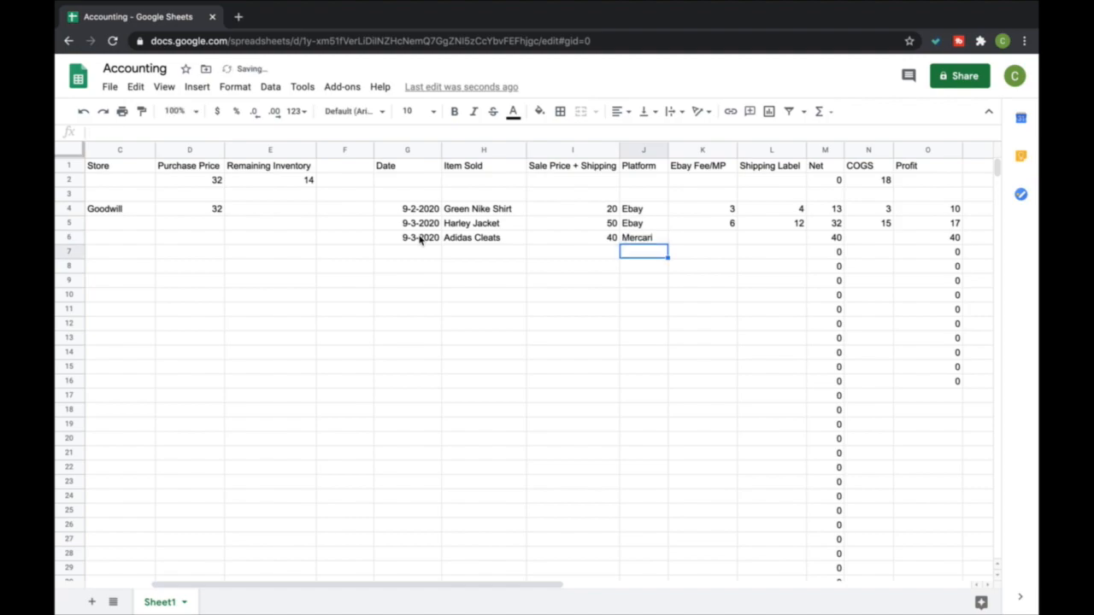
# Enter a fee of 3 in K6 and a shipping label cost of 9 in L6 for the Adidas Cleats
pyautogui.press('Right')
pyautogui.press('Up')
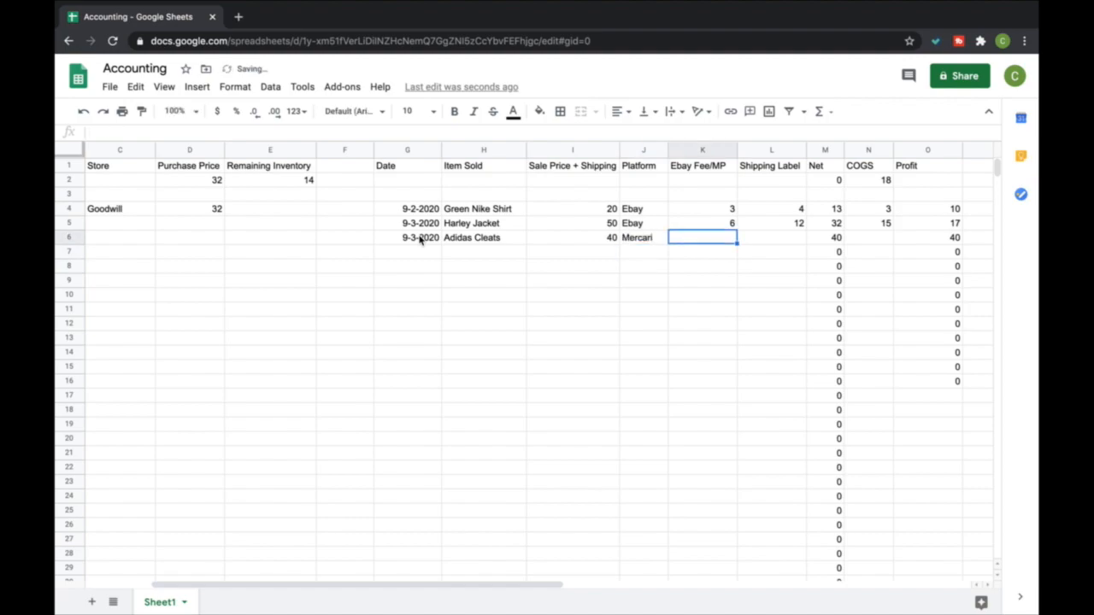
pyautogui.write('3')
pyautogui.press('Return')
pyautogui.press('Right')
pyautogui.press('Up')
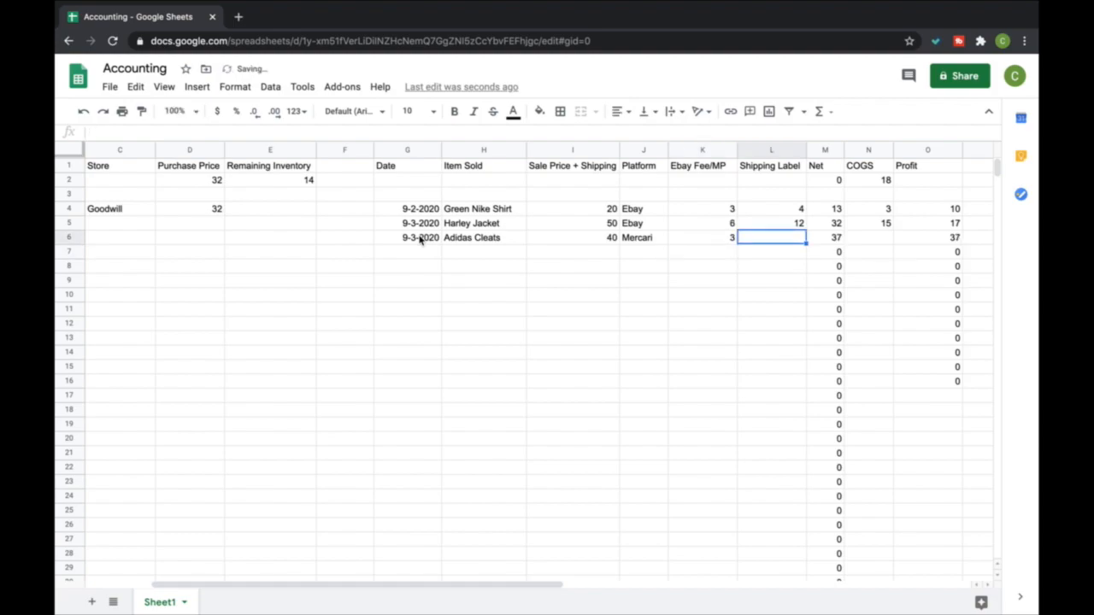
pyautogui.write('9')
pyautogui.press('Return')
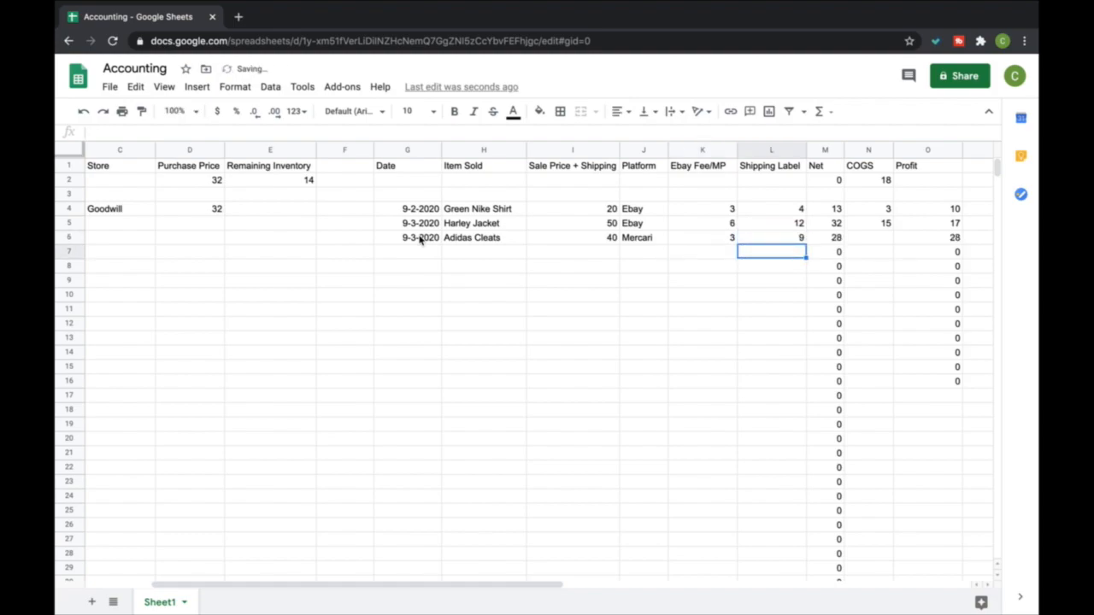
# Enter a COGS of 14 for the Adidas Cleats in N6 and check the purchase and remaining inventory totals
pyautogui.press('Right')
pyautogui.press('Up')
pyautogui.press('Right')
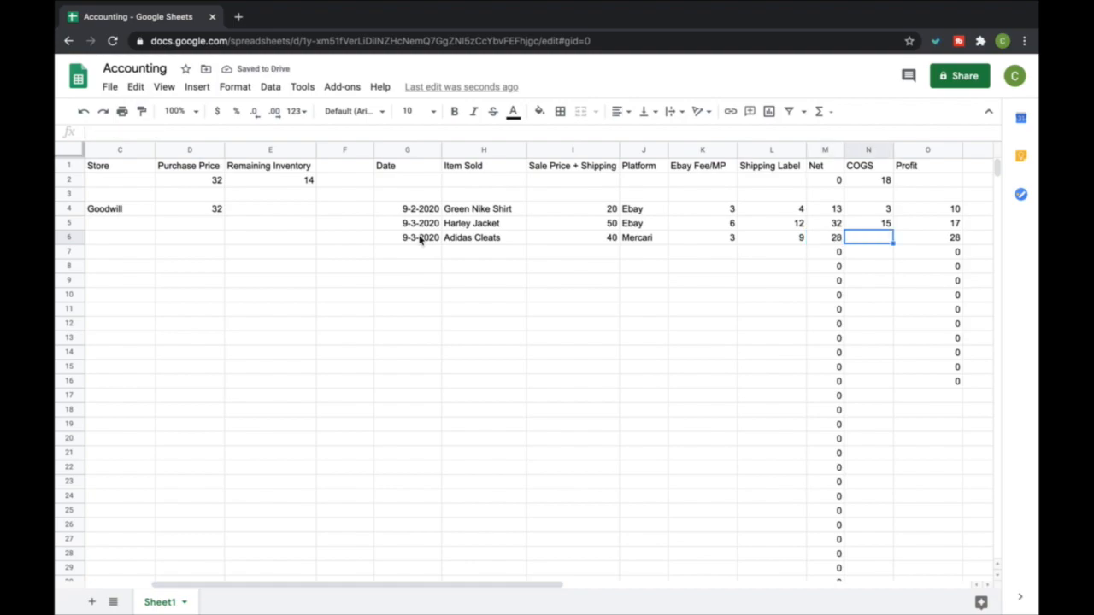
pyautogui.write('14')
pyautogui.press('Return')
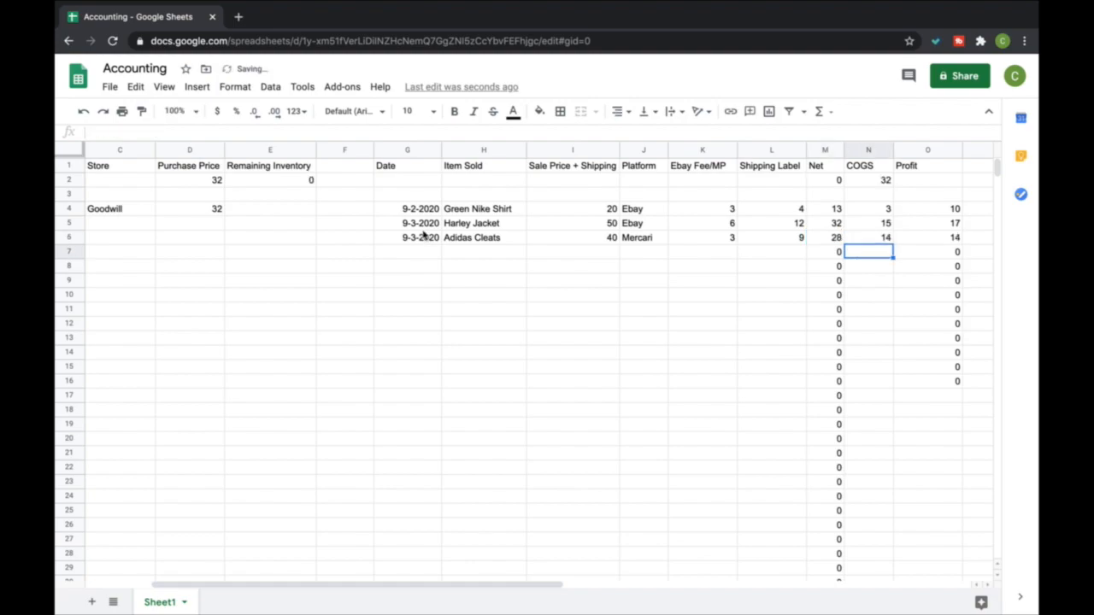
pyautogui.click(206, 181)
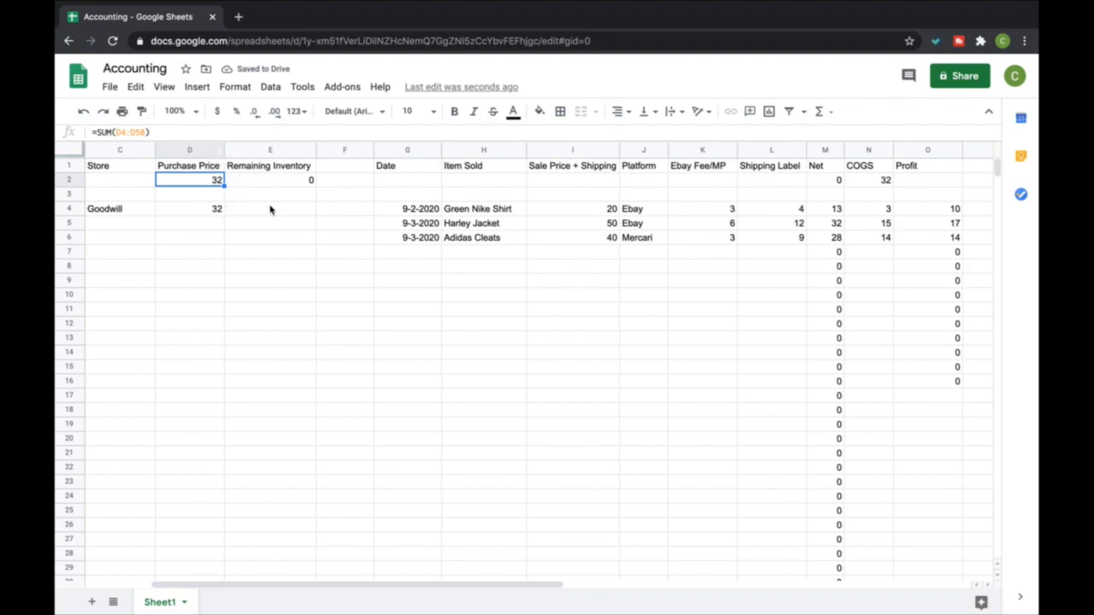
pyautogui.click(289, 180)
# Enter a new sale in row 7 with date 9-4-2020 and item JJill Dress
pyautogui.click(427, 254)
pyautogui.write('9-4-2020')
pyautogui.press('Return')
pyautogui.press('Right')
pyautogui.press('Up')
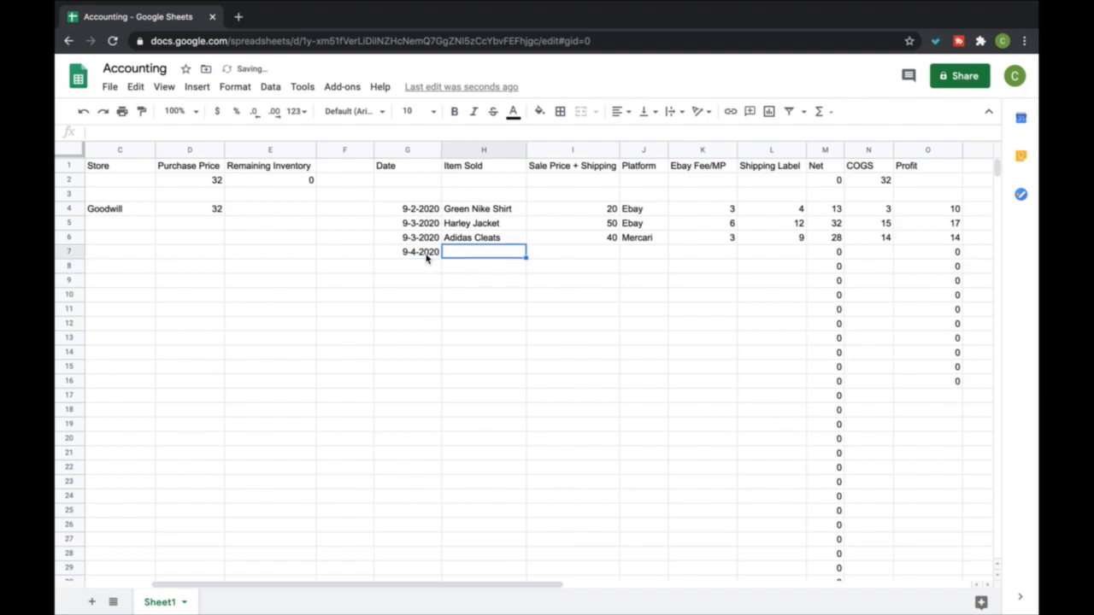
pyautogui.write('J')
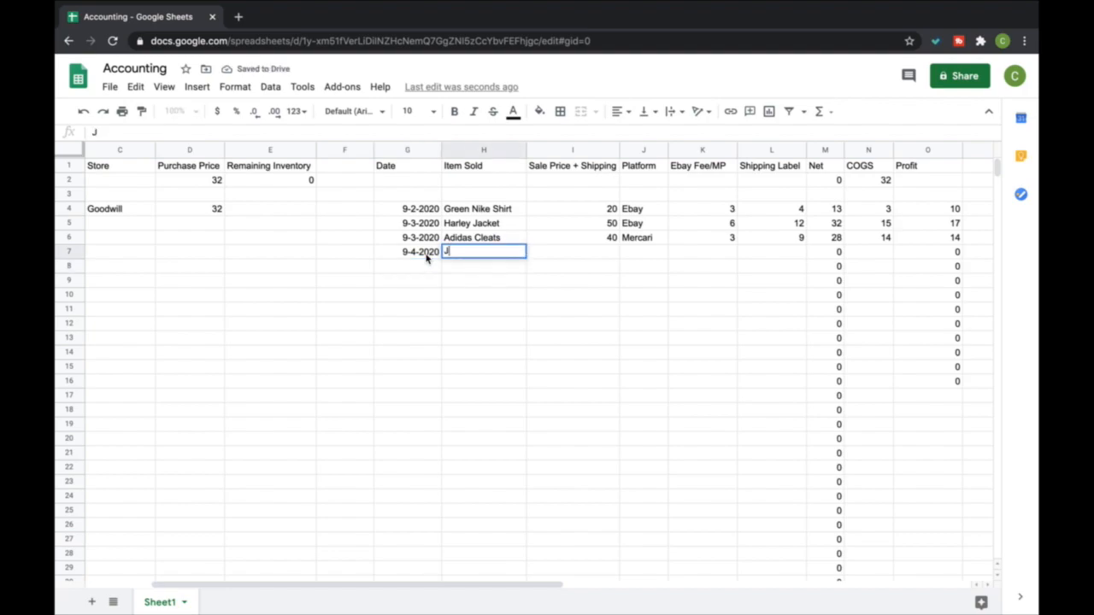
pyautogui.write('Jill Dress')
pyautogui.press('Return')
# Enter 25 as the JJill Dress's sale price in I7 and Poshmark as the platform in J7
pyautogui.press('Right')
pyautogui.press('Up')
pyautogui.write('25')
pyautogui.press('Tab')
pyautogui.write('Poshmark')
pyautogui.press('Return')
pyautogui.press('Up')
pyautogui.press('Right')
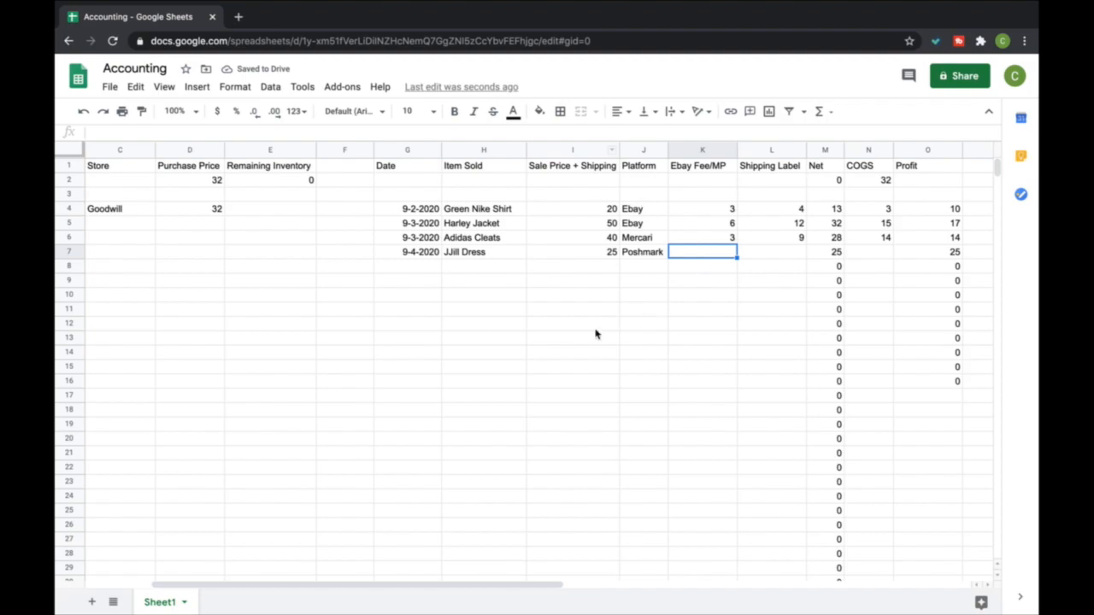
# Enter a fee of 5 in K7 and a shipping label cost of 0 in L7 for the JJill Dress
pyautogui.write('5')
pyautogui.press('Tab')
pyautogui.write('0')
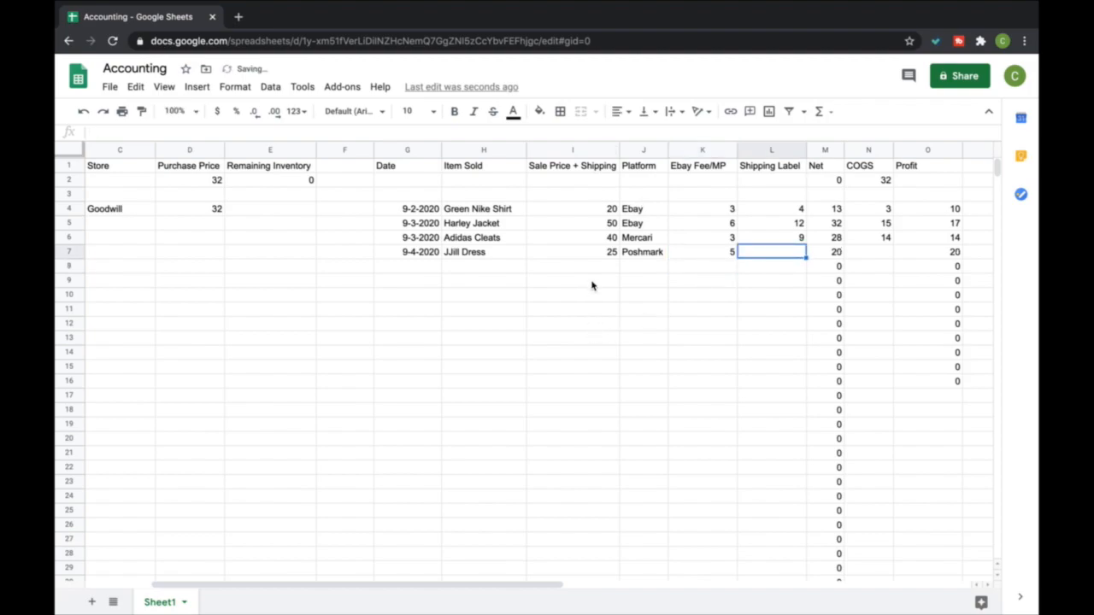
pyautogui.press('Return')
pyautogui.press('Right')
pyautogui.press('Right')
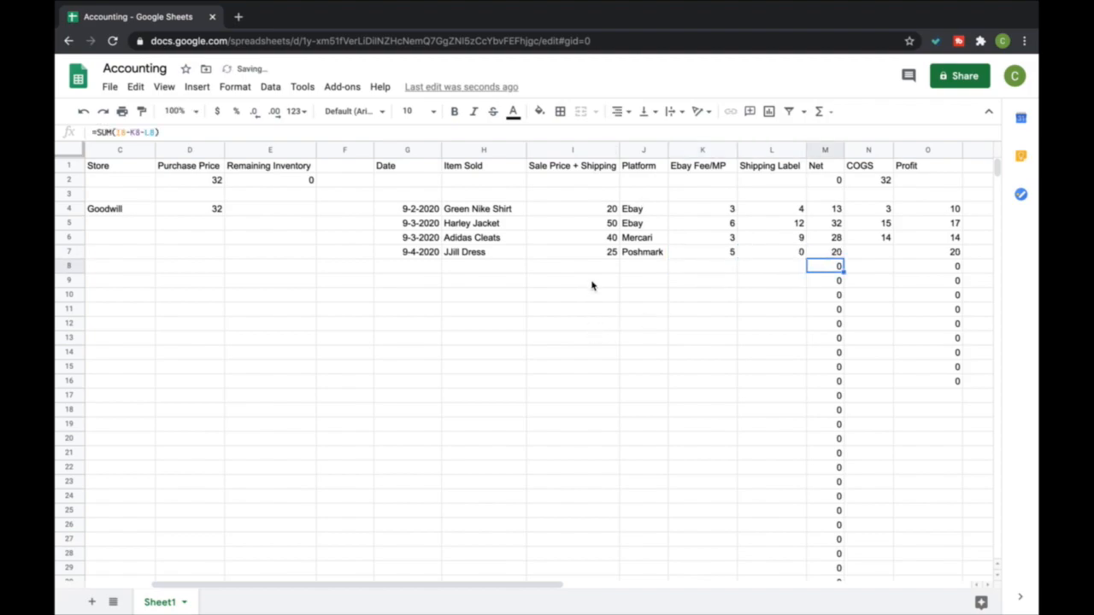
# Try a COGS of 0 for the JJill Dress in N7 and clear it again
pyautogui.click(868, 250)
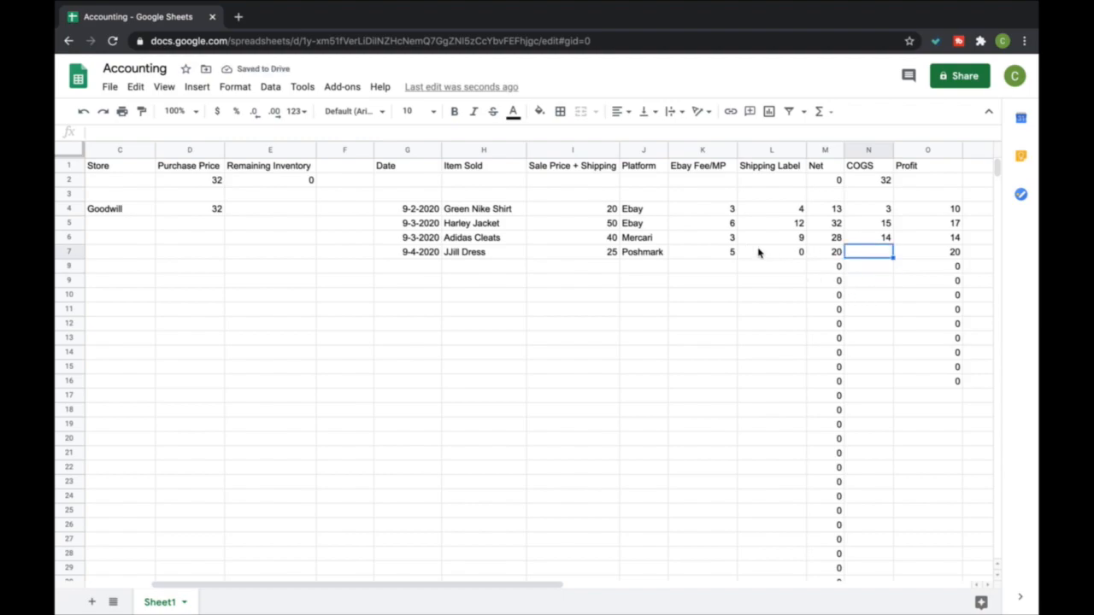
pyautogui.write('0')
pyautogui.press('Return')
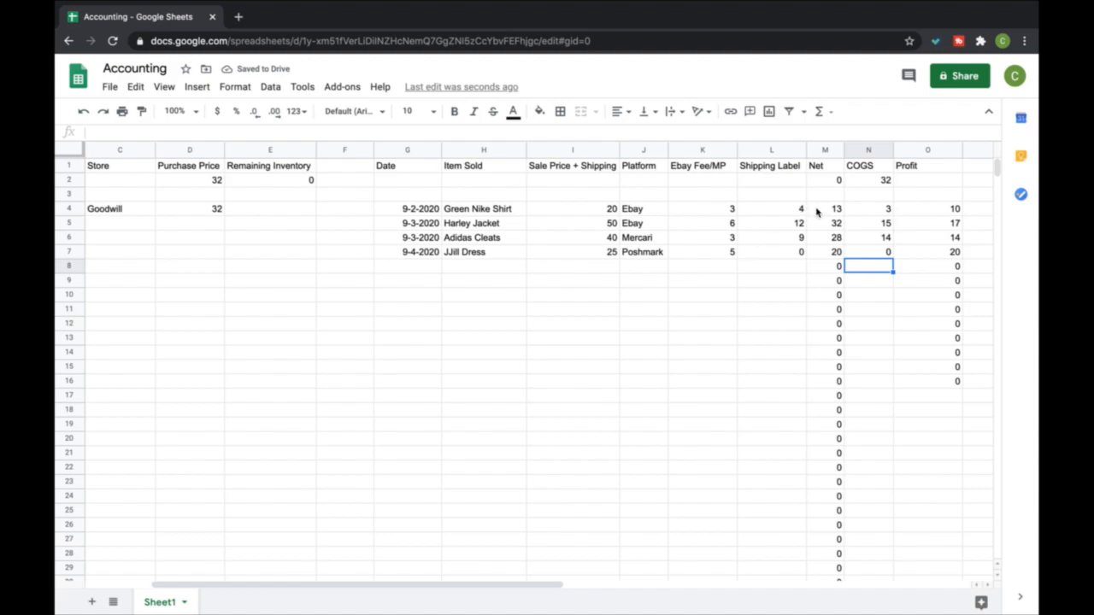
pyautogui.click(849, 248)
pyautogui.press('Delete')
pyautogui.press('Return')
# Enter a second purchase in row 5 with date 9-4-2020 and description Mixed Clothing Items
pyautogui.hscroll(-3, 514, 201)
pyautogui.click(120, 223)
pyautogui.write('9')
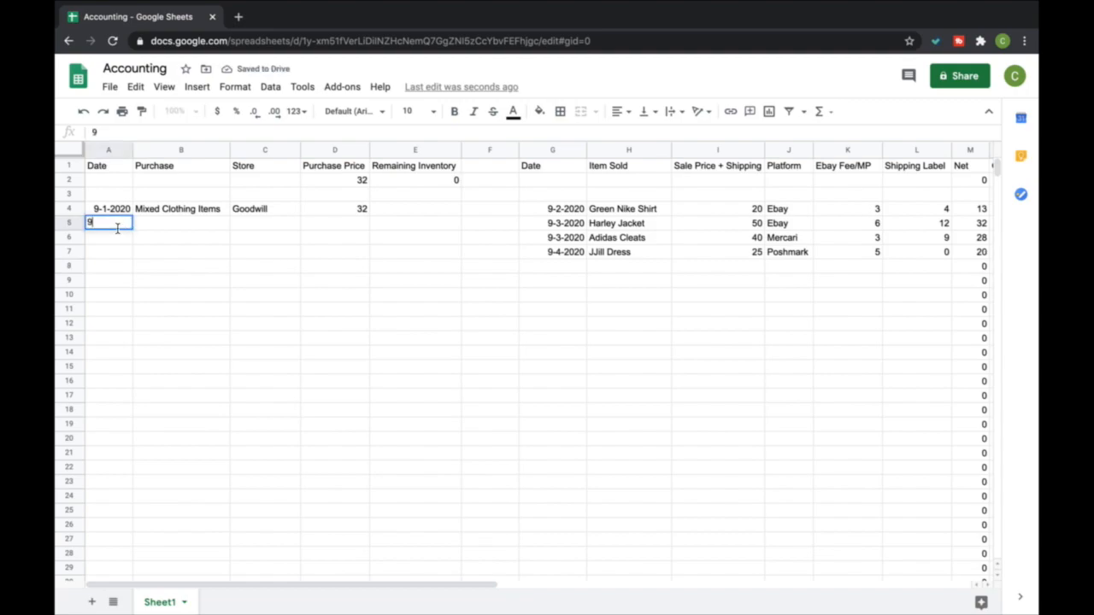
pyautogui.write('-4-2020')
pyautogui.press('Tab')
pyautogui.write('Mixed Clothing Items')
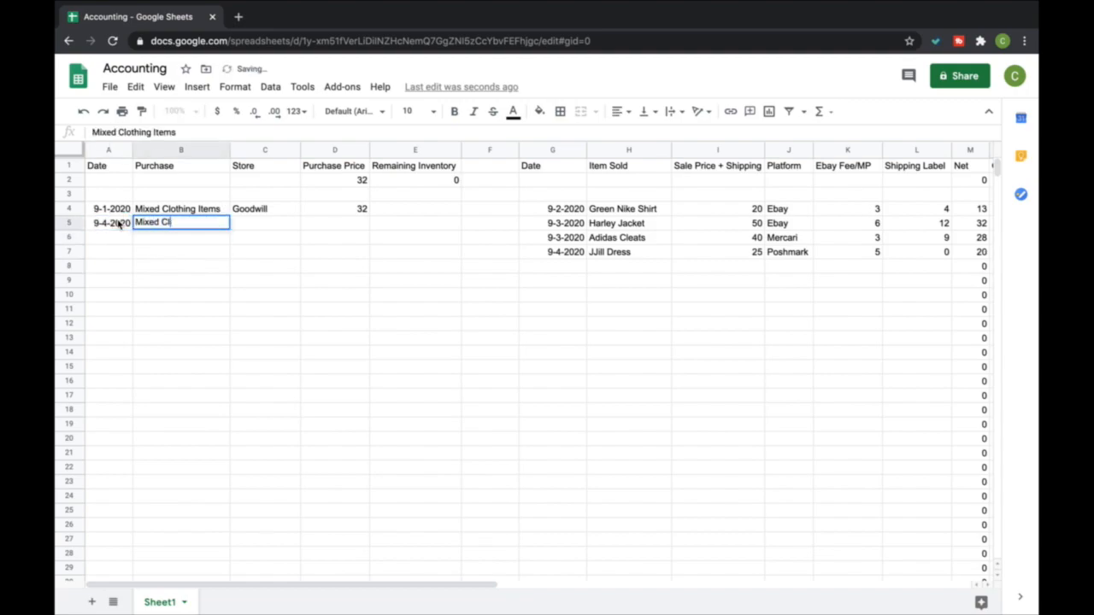
pyautogui.press('Return')
# Enter yard Sale as the second purchase's store in C5 and 22 as its purchase price in D5
pyautogui.press('Up')
pyautogui.press('Right')
pyautogui.write('yard Sale')
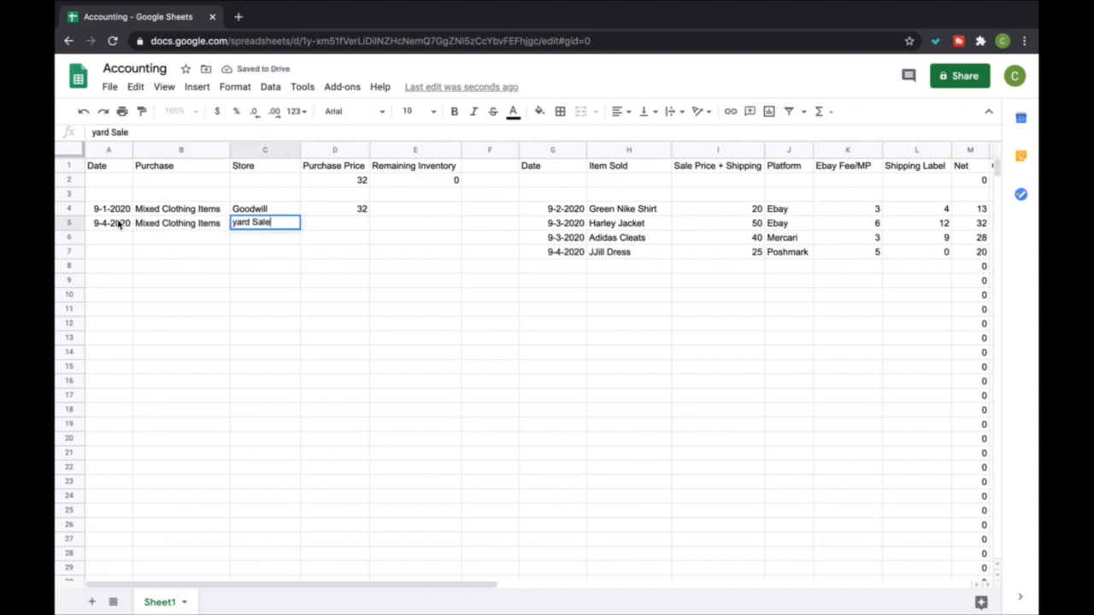
pyautogui.press('Tab')
pyautogui.write('22')
pyautogui.press('Return')
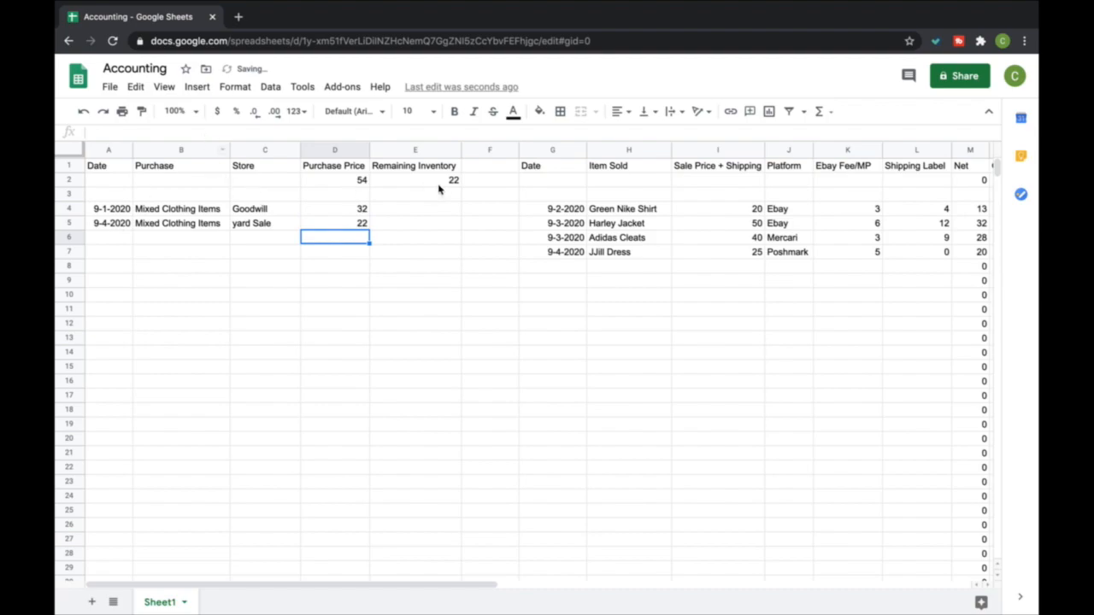
# Enter a COGS of 8 for the JJill Dress in N7
pyautogui.hscroll(3, 590, 265)
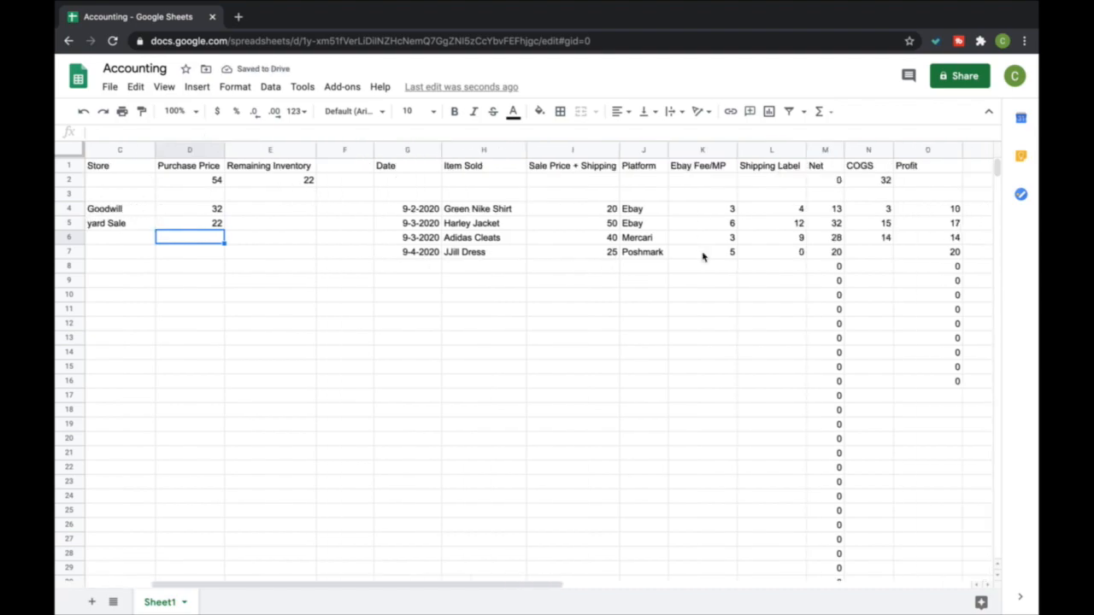
pyautogui.click(863, 251)
pyautogui.write('2')
pyautogui.press('Return')
pyautogui.click(864, 251)
pyautogui.write('8')
pyautogui.press('Return')
# Clear the JJill Dress's COGS in N7 and enter 8 there again
pyautogui.click(864, 251)
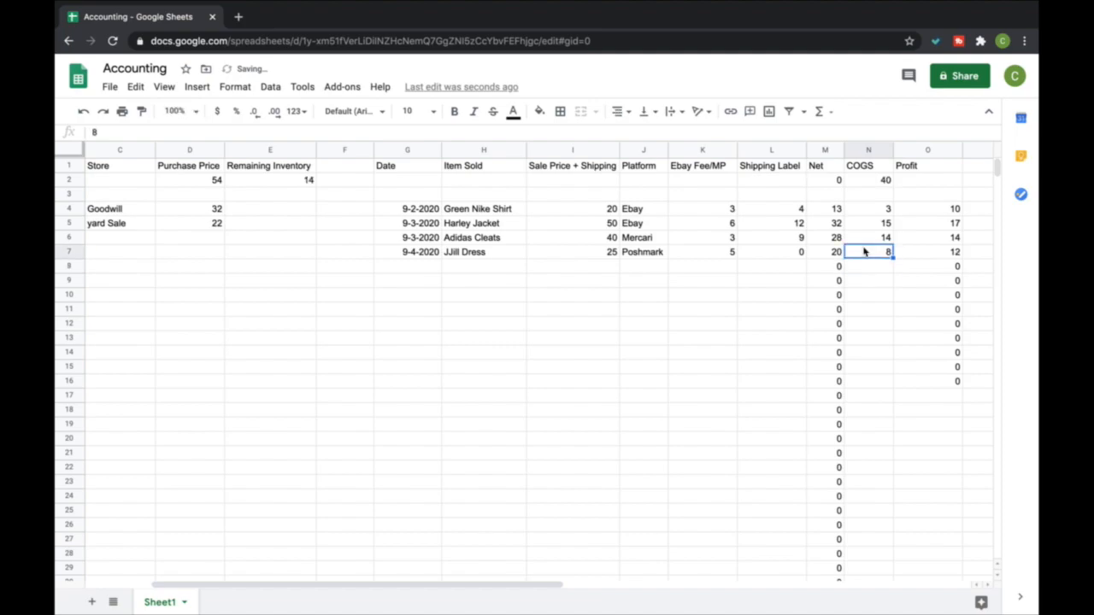
pyautogui.press('Delete')
pyautogui.press('Return')
pyautogui.press('Return')
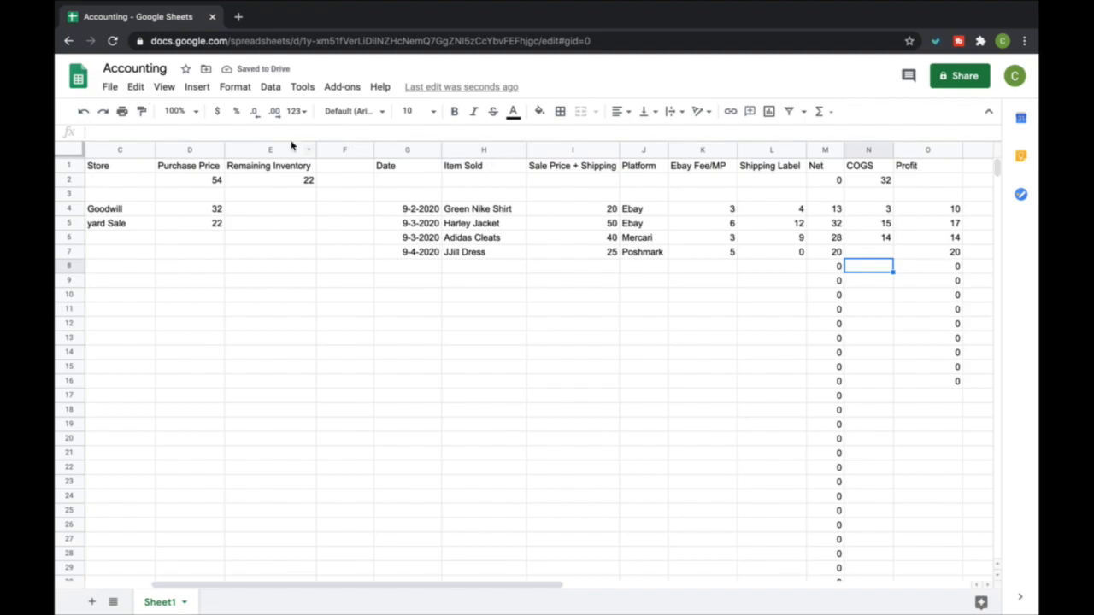
pyautogui.click(879, 253)
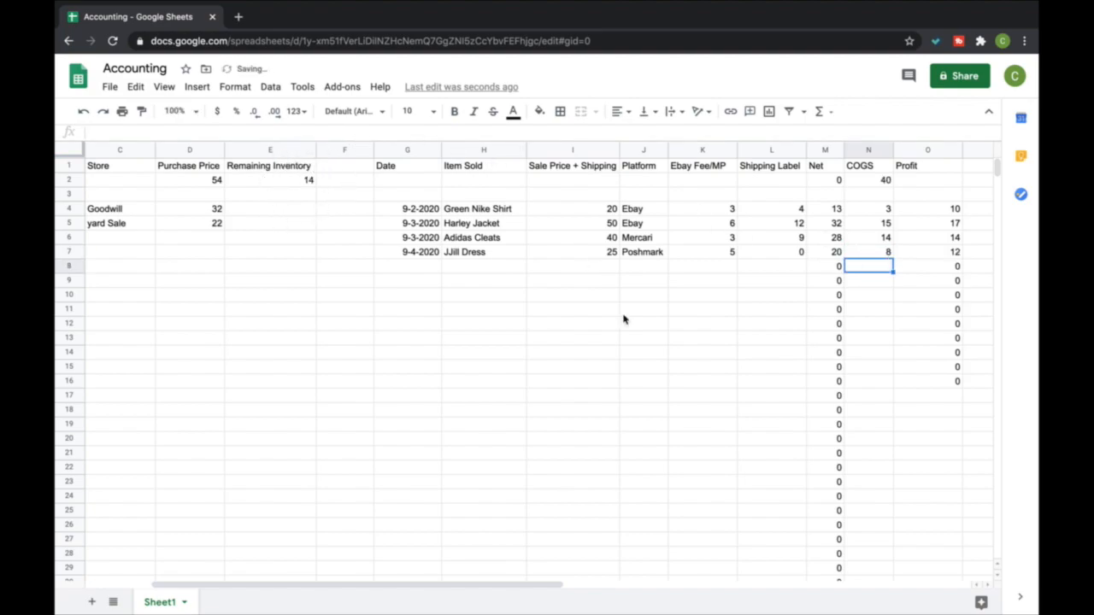
# Enter the next sale's date 9-5-2020 in G8
pyautogui.hscroll(-3, 520, 214)
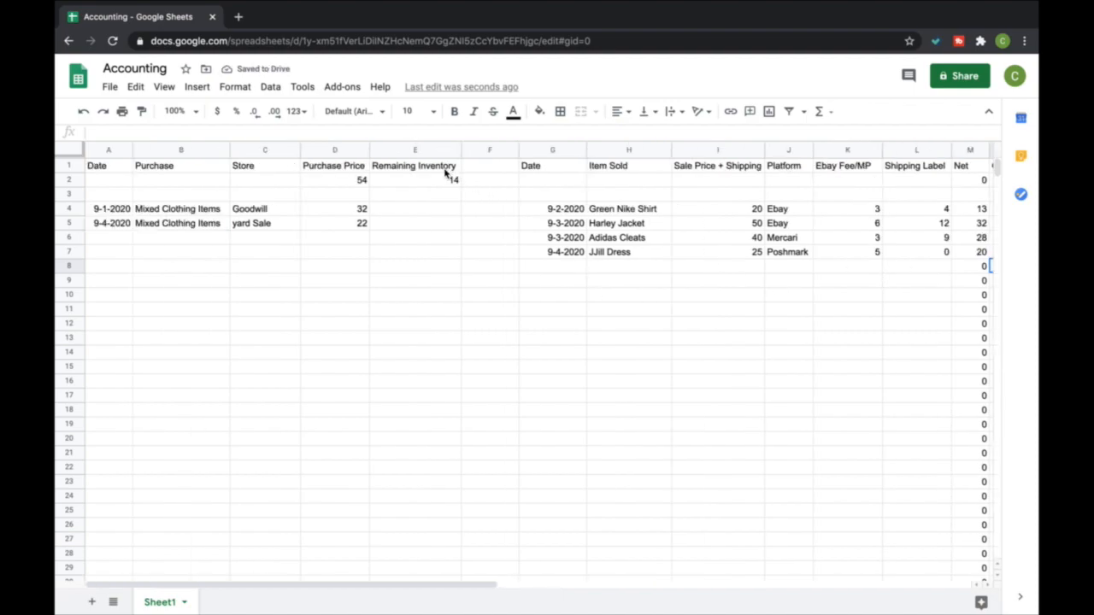
pyautogui.click(569, 268)
pyautogui.write('9-5-2020')
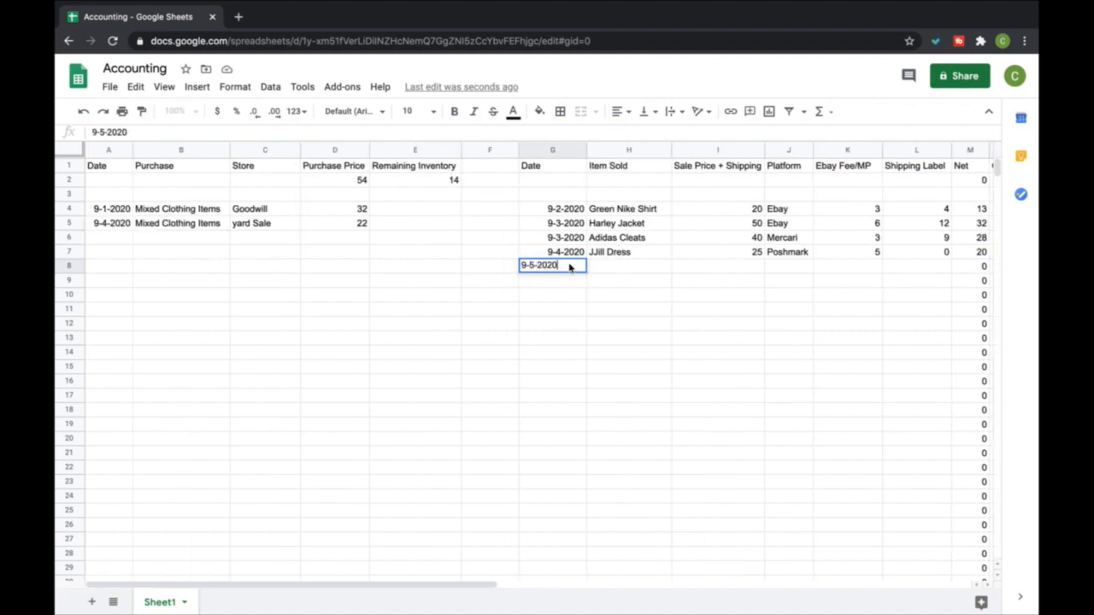
pyautogui.press('Tab')
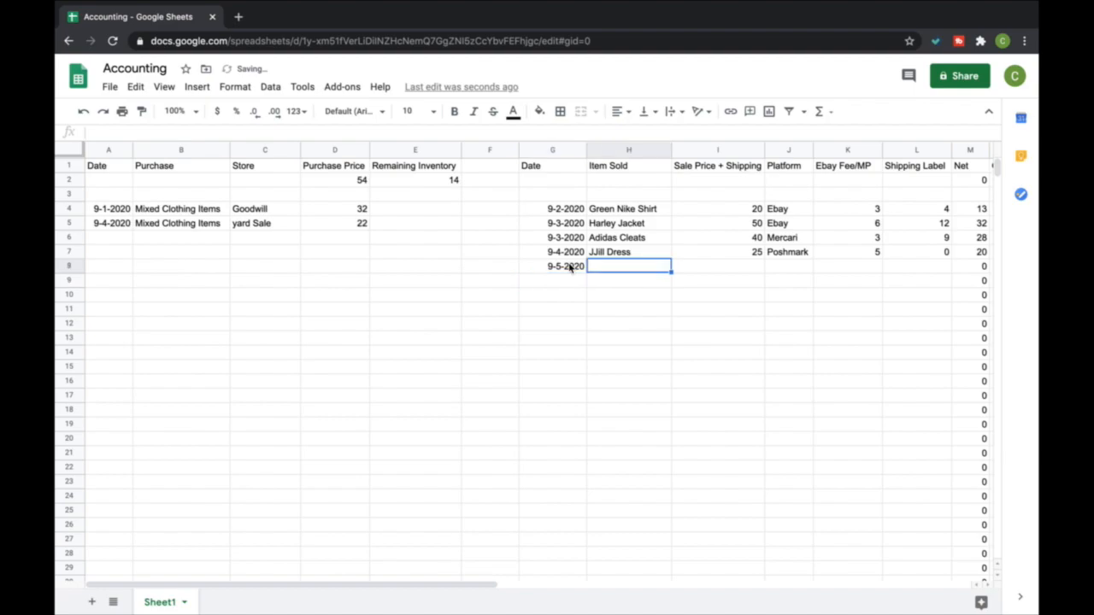
# Enter Wolverine Boots as the item sold in H8 and 90 as its sale price with shipping in I8
pyautogui.write('Wo')
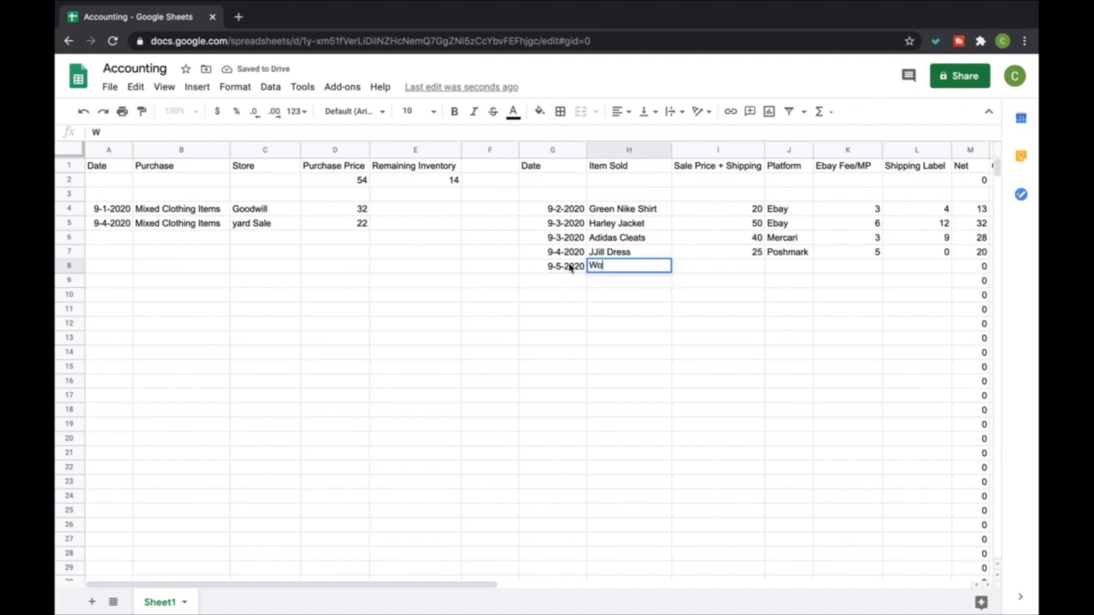
pyautogui.write('lverine Boots')
pyautogui.press('Tab')
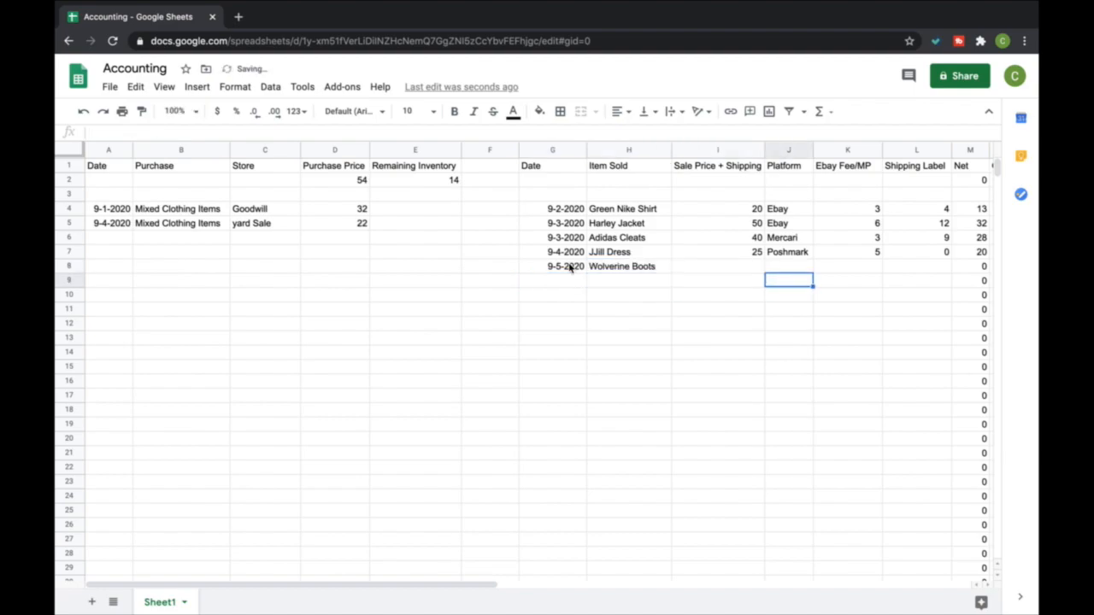
pyautogui.write('90')
pyautogui.press('Return')
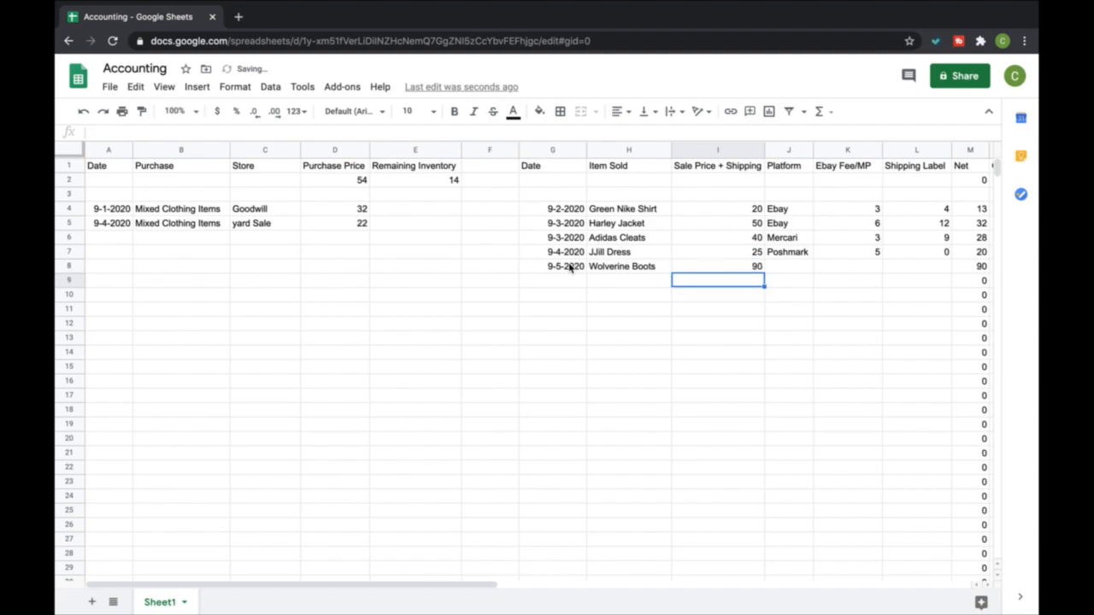
# Fill in the Wolverine Boots sale with platform Ebay in J8, a fee of 10 in K8 and a shipping label of 15 in L8
pyautogui.press('Up')
pyautogui.press('Right')
pyautogui.write('Ea')
pyautogui.write('ay')
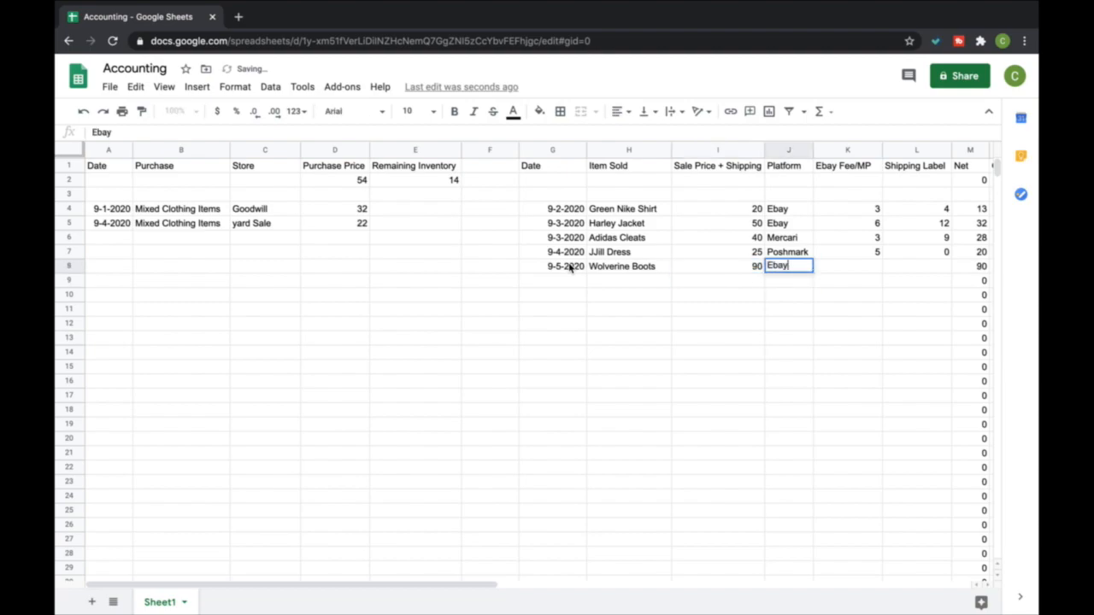
pyautogui.press('Tab')
pyautogui.write('10')
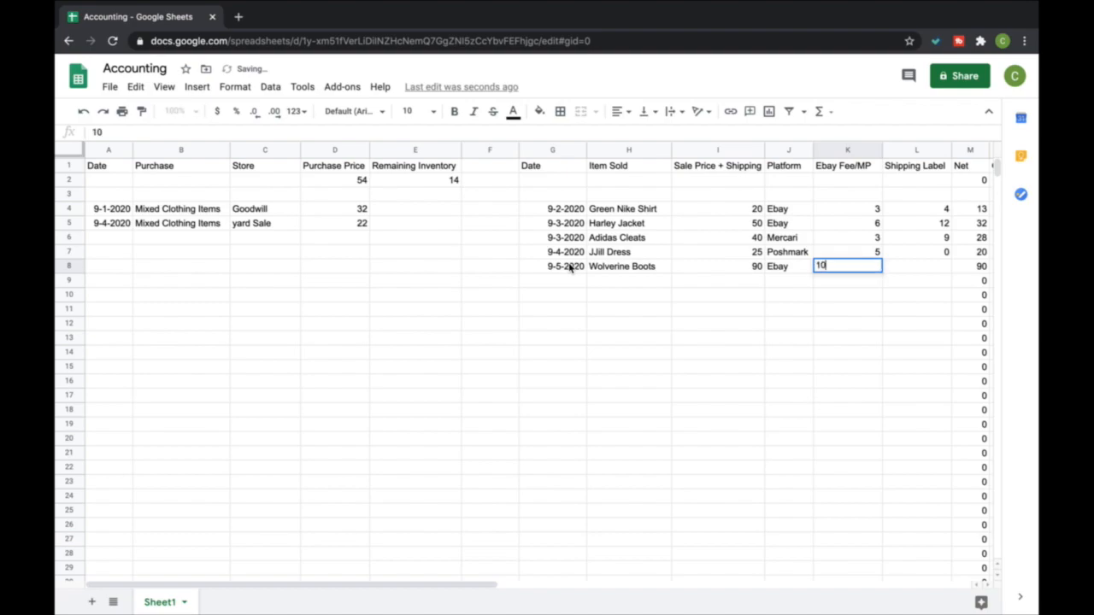
pyautogui.press('Tab')
pyautogui.write('15')
pyautogui.press('Return')
# Enter a COGS of 14 for the Wolverine Boots in N8
pyautogui.hscroll(3, 609, 288)
pyautogui.click(746, 270)
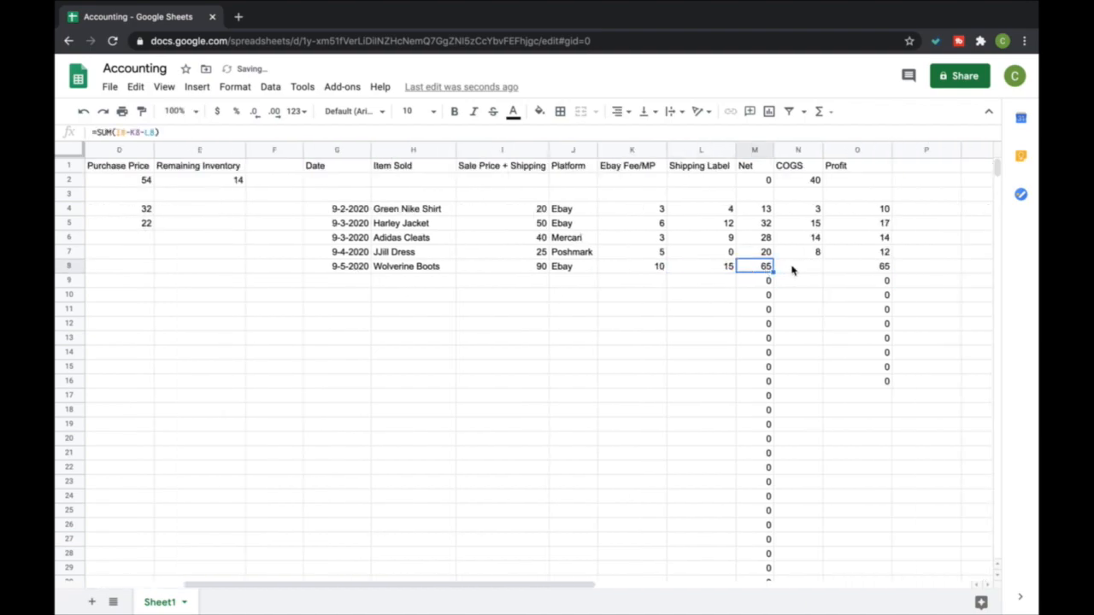
pyautogui.click(793, 270)
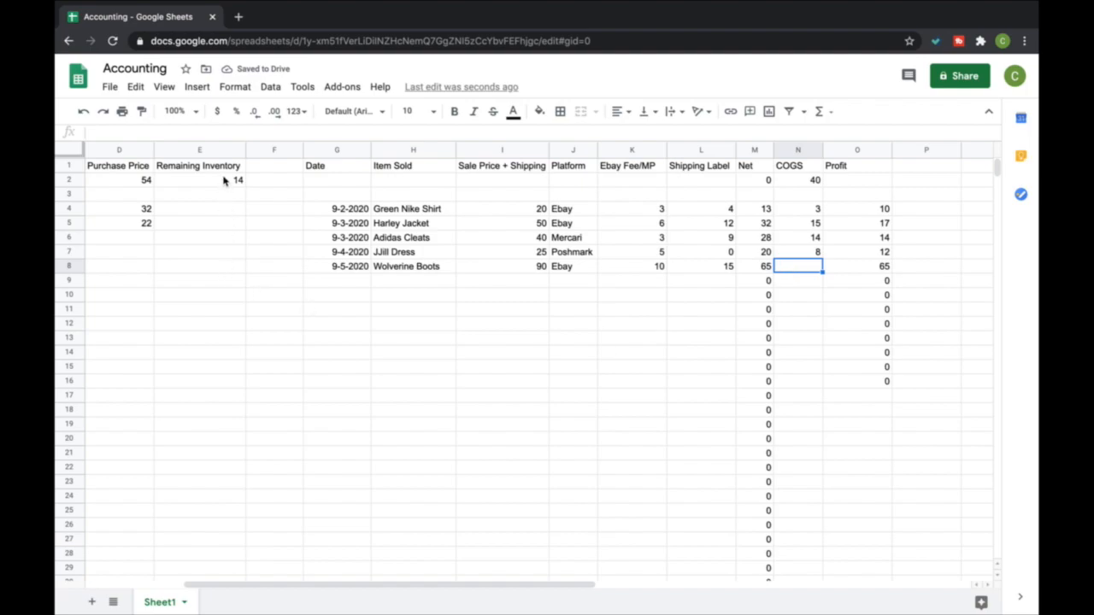
pyautogui.write('14')
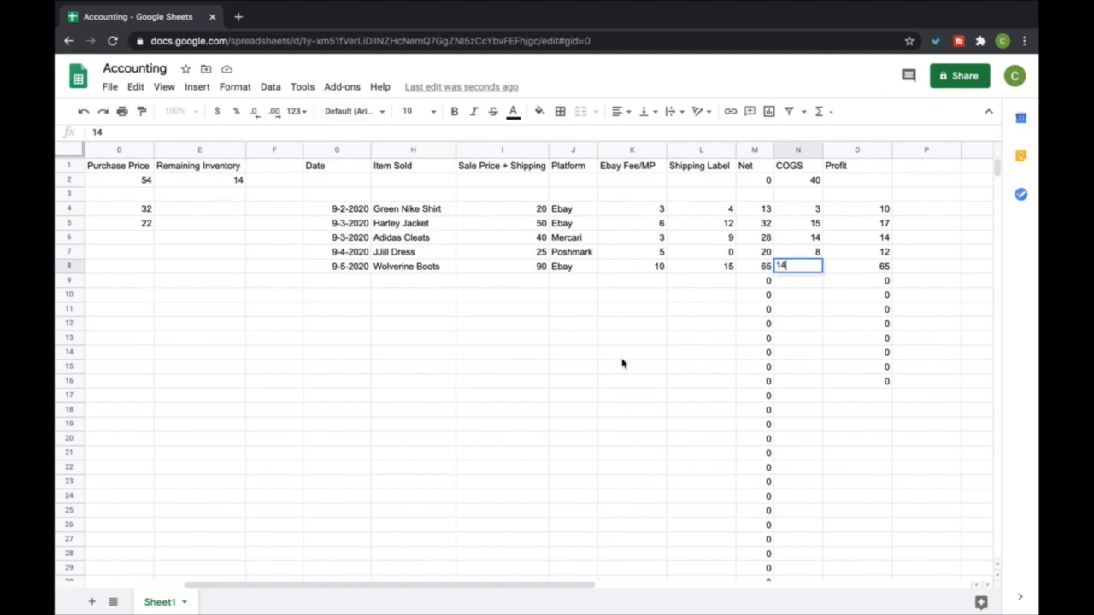
pyautogui.press('Return')
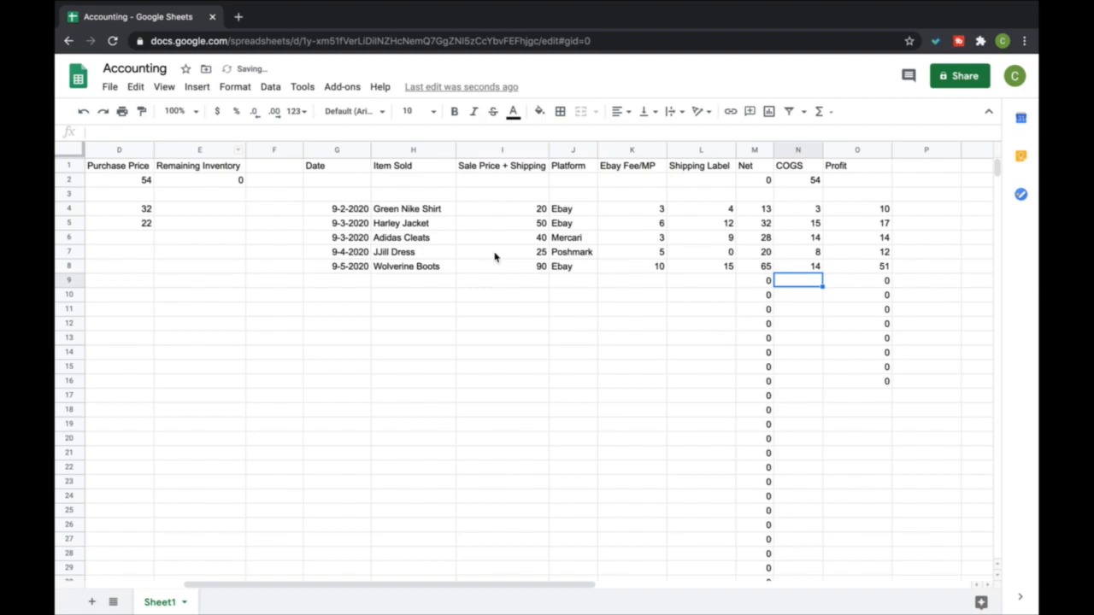
# Check the remaining inventory in E2 and go through the per-item profit figures in column O
pyautogui.hscroll(-5, 579, 297)
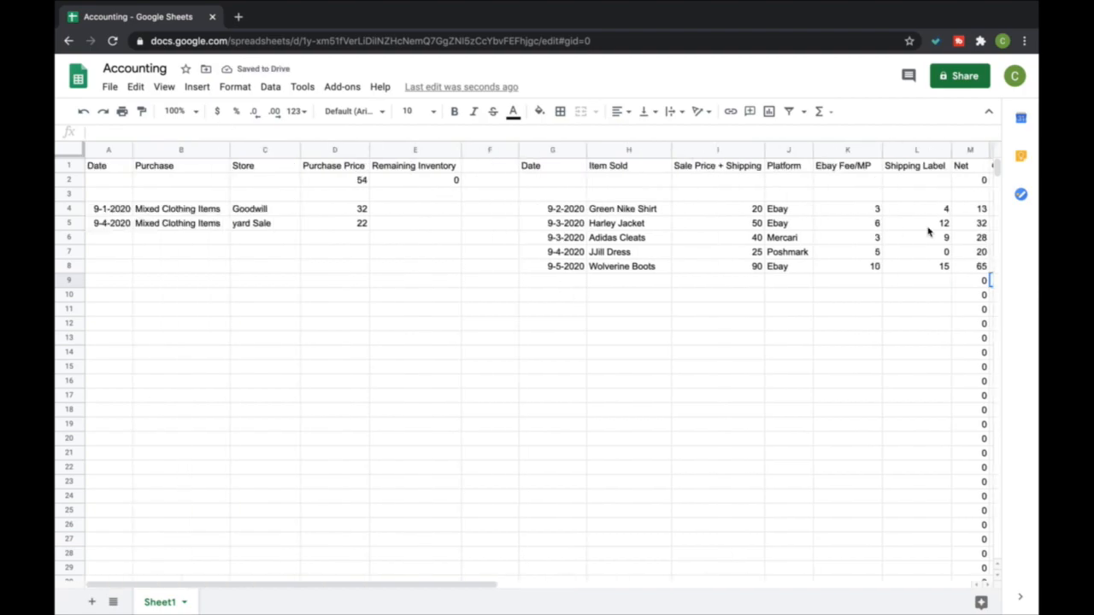
pyautogui.hscroll(5, 928, 232)
pyautogui.click(806, 212)
pyautogui.press('Down')
pyautogui.press('Down')
pyautogui.press('Down')
pyautogui.press('Down')
pyautogui.press('Down')
pyautogui.press('Up')
pyautogui.press('Up')
pyautogui.press('Up')
pyautogui.press('Up')
pyautogui.press('Down')
pyautogui.press('Down')
pyautogui.press('Down')
pyautogui.press('Down')
pyautogui.press('Up')
pyautogui.press('Up')
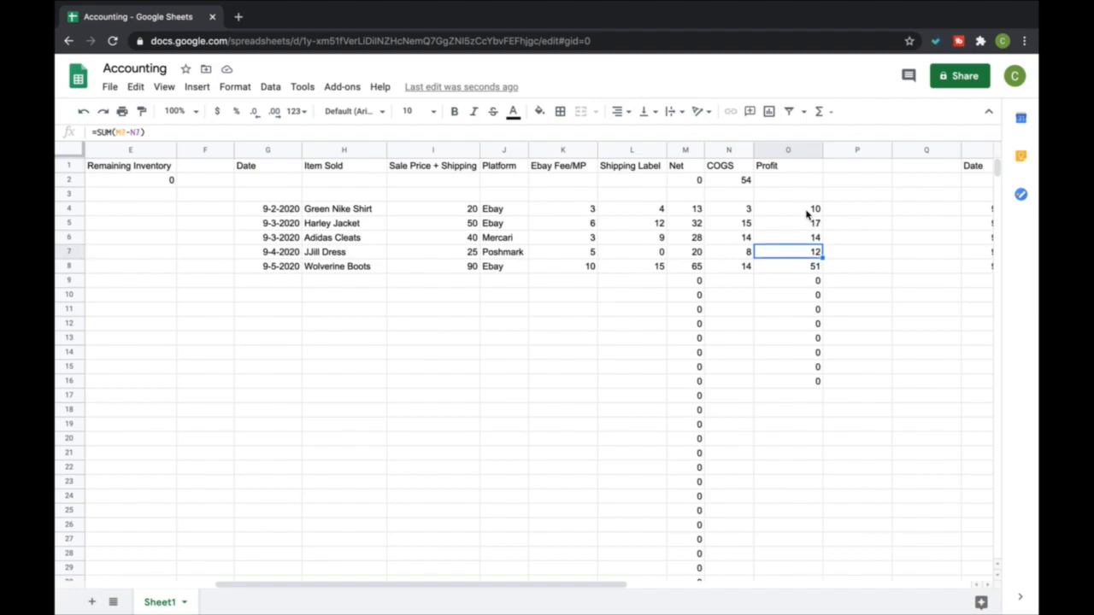
# Total the Profit column in O2 with a SUM of the profit cells from O4 downward
pyautogui.click(791, 181)
pyautogui.click(818, 111)
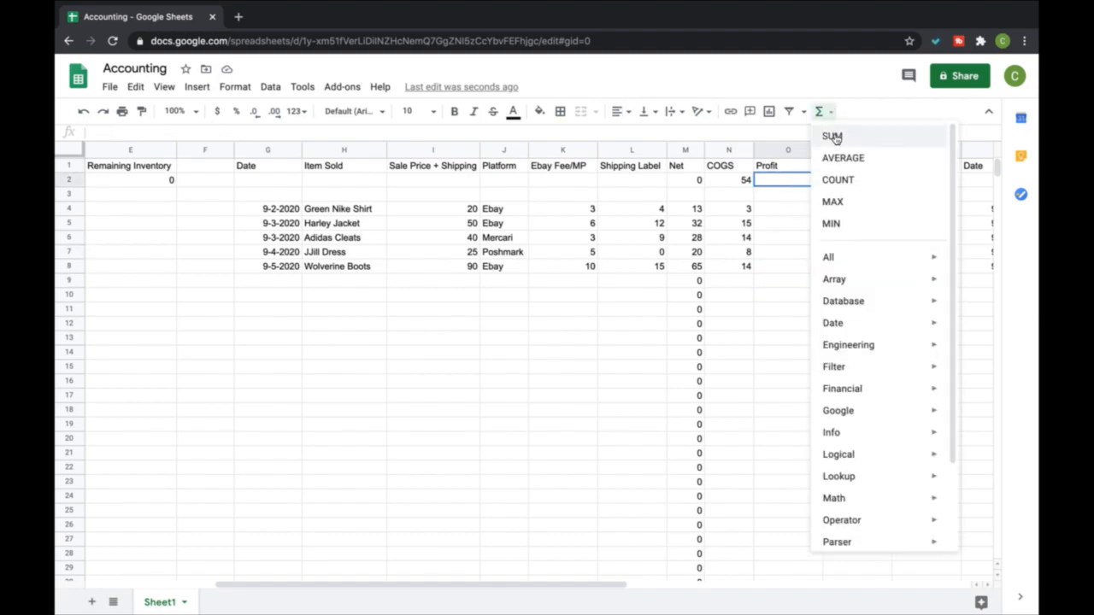
pyautogui.click(836, 135)
pyautogui.click(812, 208)
pyautogui.moveTo(812, 208); pyautogui.dragTo(813, 518)
pyautogui.press('Return')
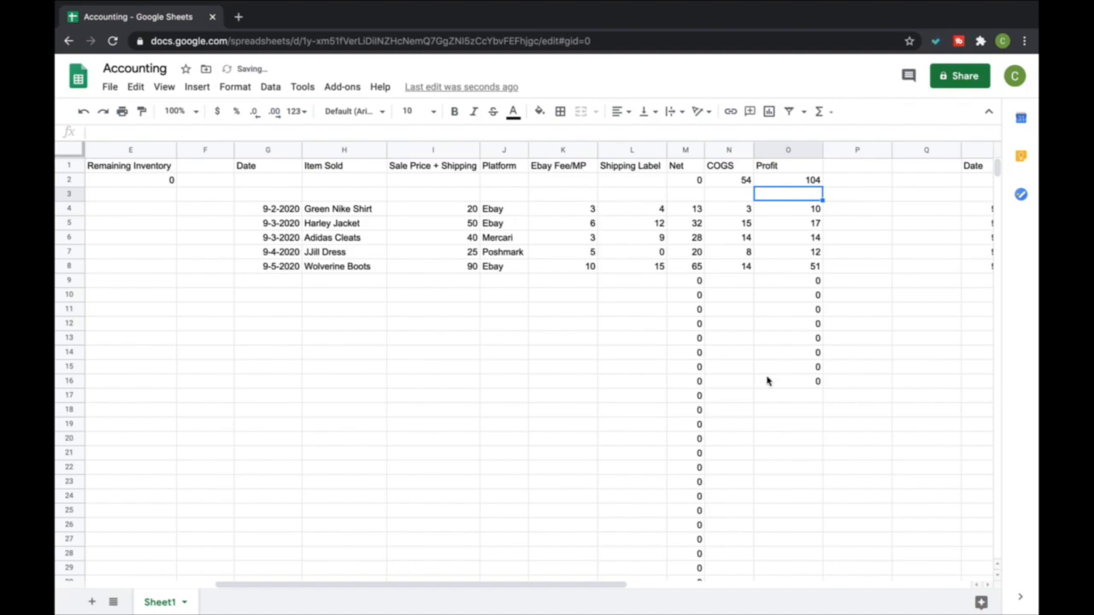
# Compare the purchase total in D2, remaining inventory in E2 and the COGS and profit totals, and look over the purchase entries
pyautogui.hscroll(-10, 544, 183)
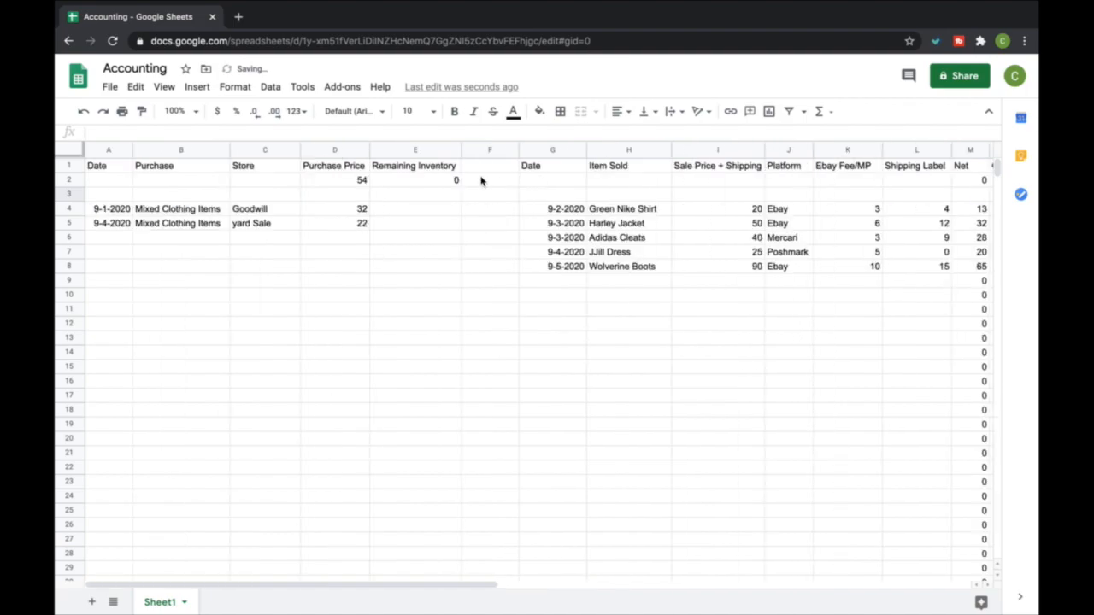
pyautogui.click(352, 179)
pyautogui.click(402, 181)
pyautogui.hscroll(3, 764, 243)
pyautogui.hscroll(3, 765, 242)
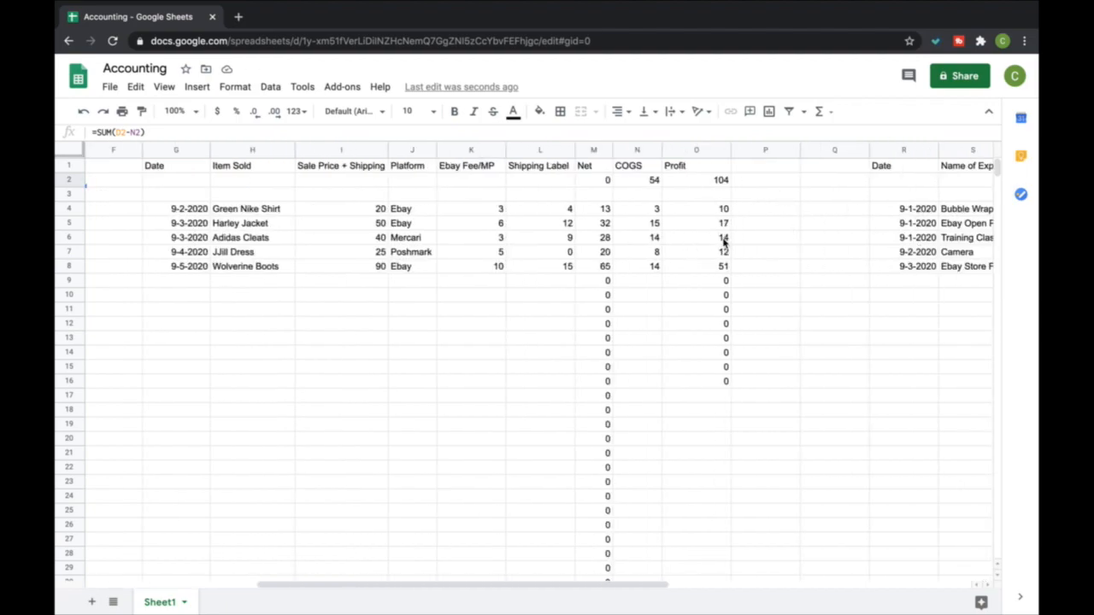
pyautogui.hscroll(-5, 393, 250)
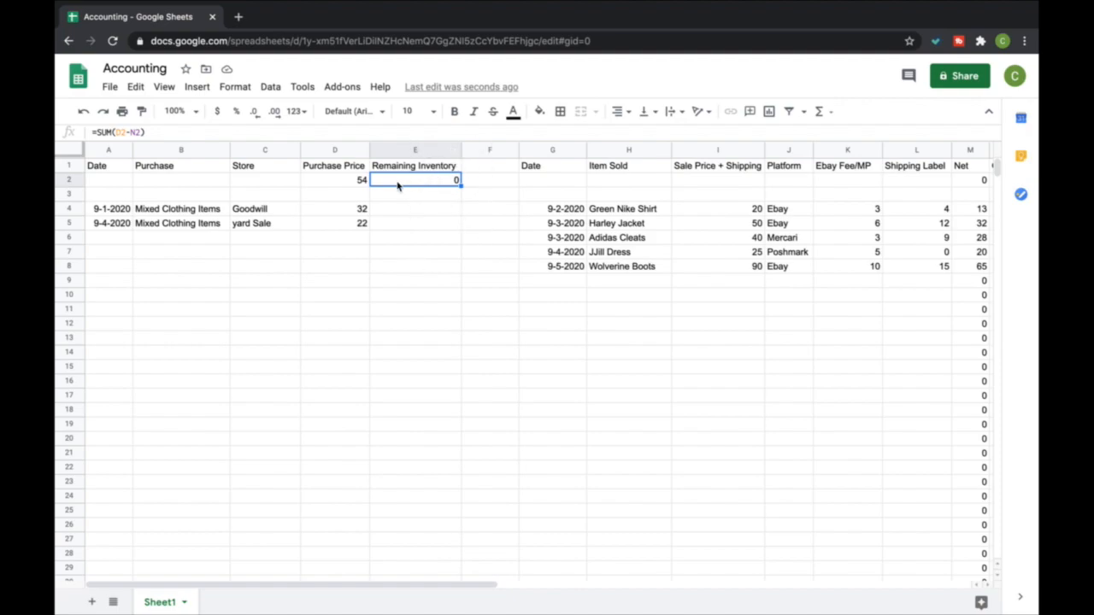
pyautogui.click(360, 181)
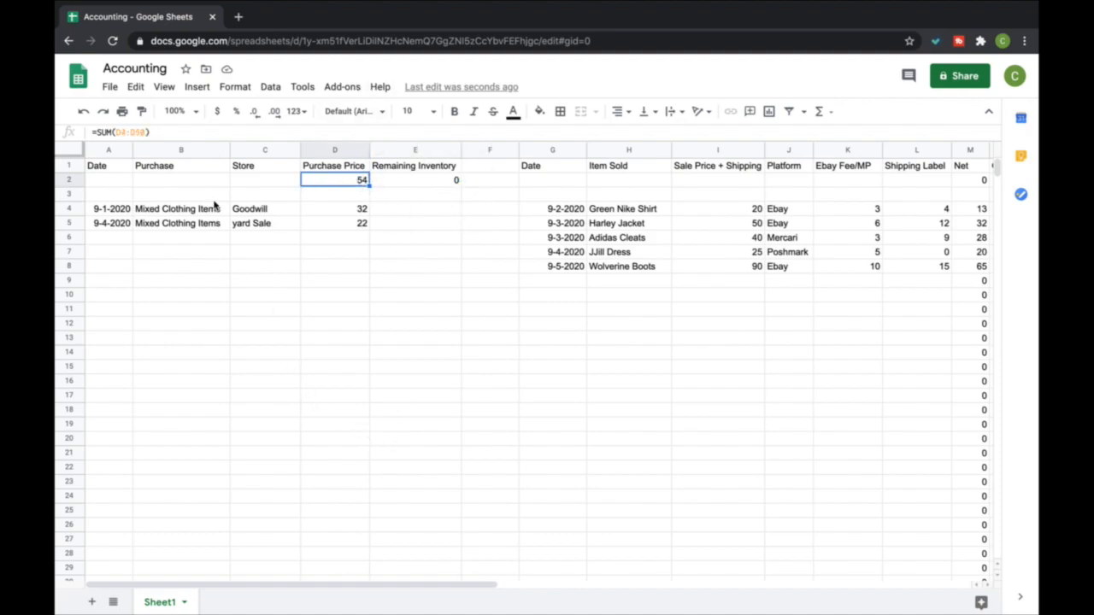
pyautogui.hscroll(6, 641, 249)
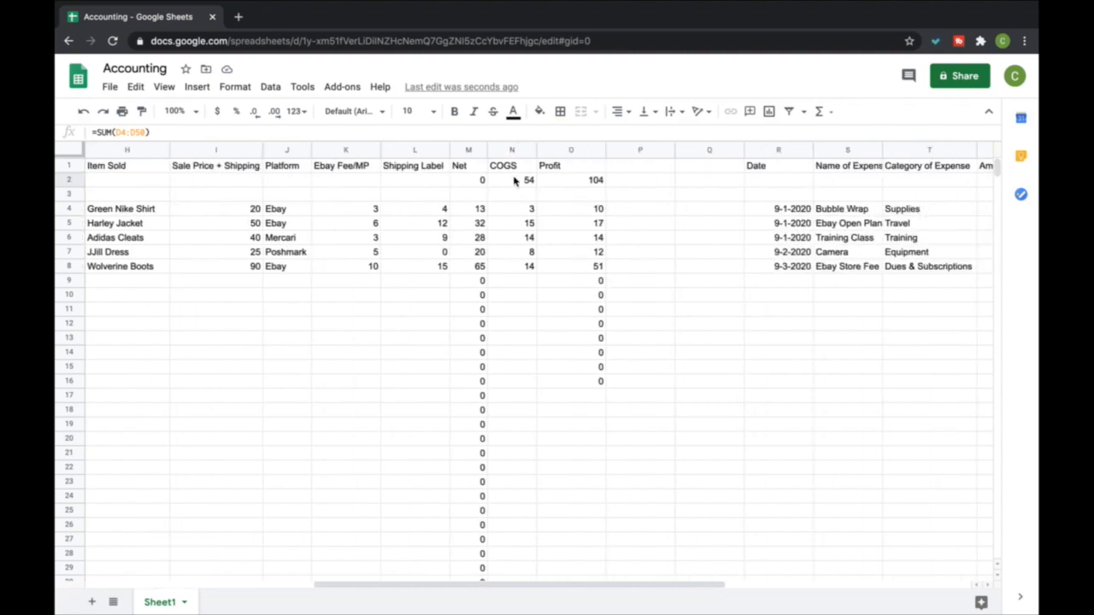
pyautogui.hscroll(-6, 521, 277)
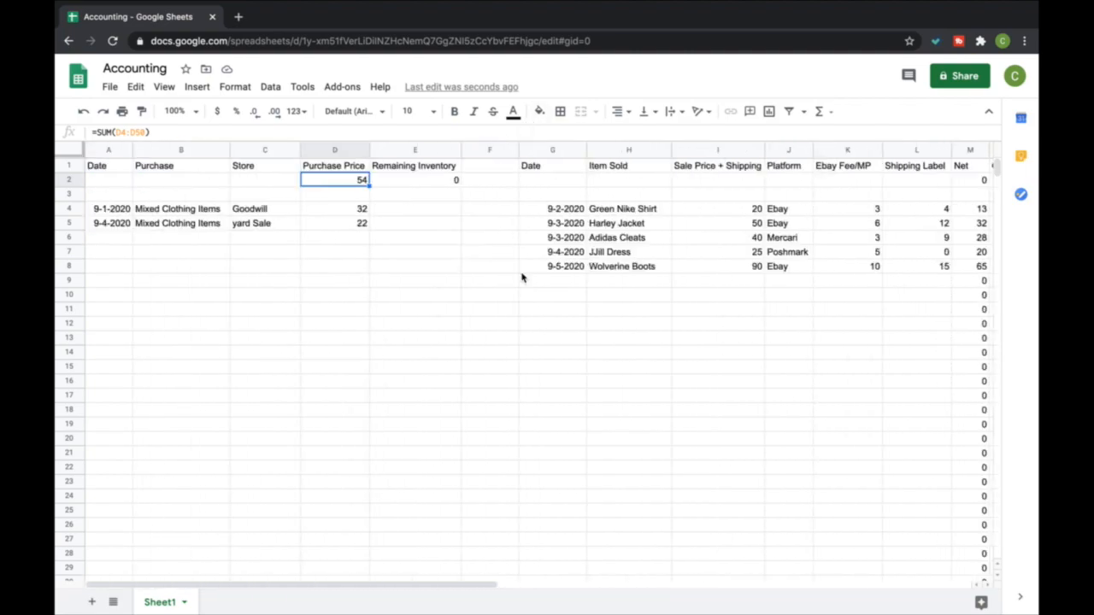
pyautogui.hscroll(3, 791, 268)
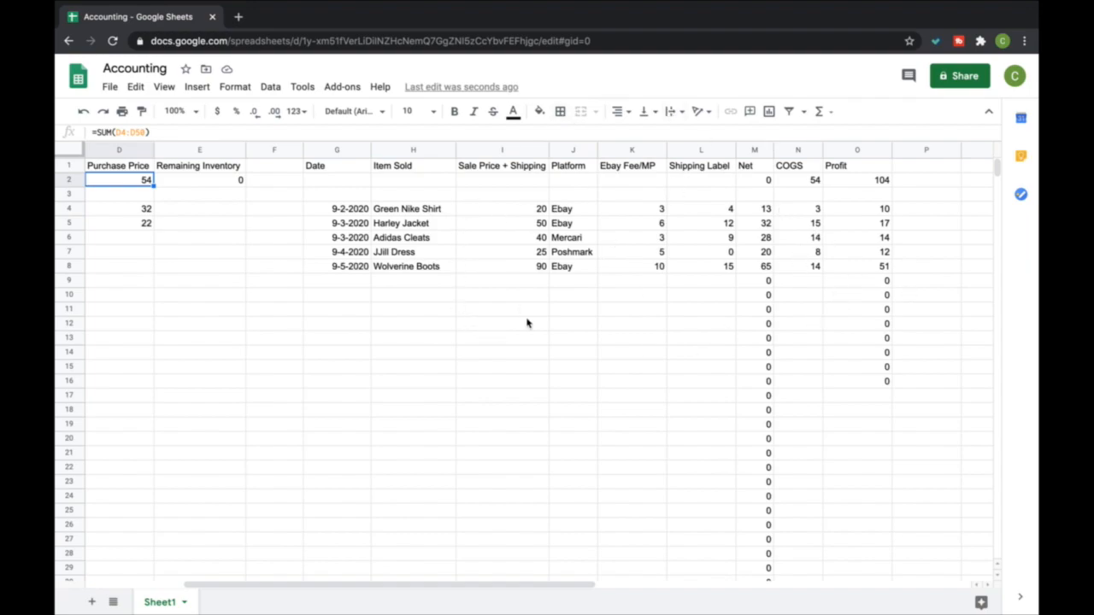
pyautogui.click(225, 181)
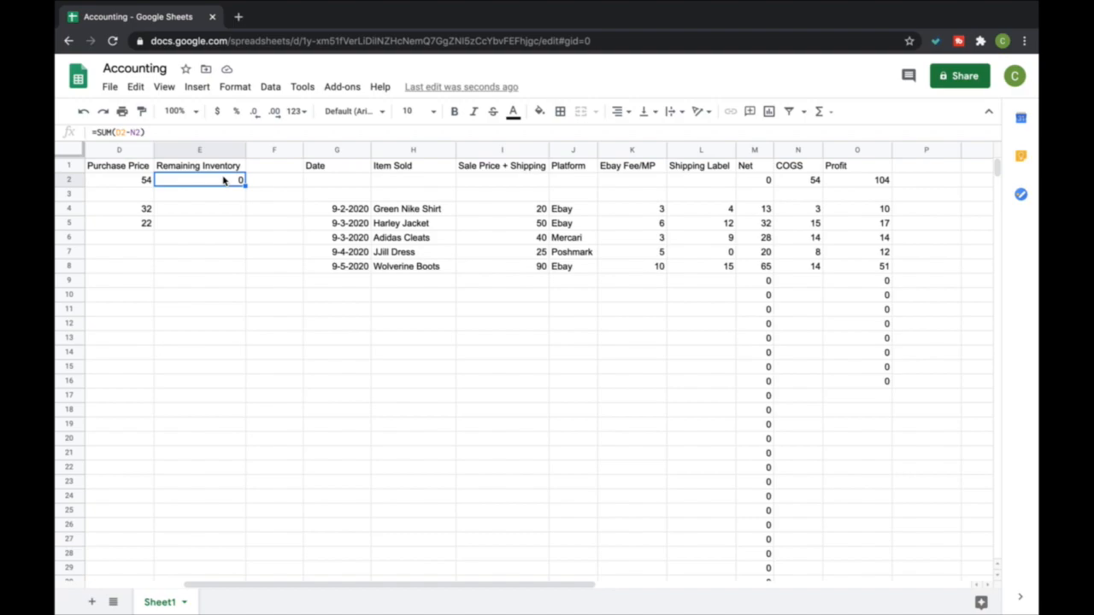
pyautogui.hscroll(-5, 223, 179)
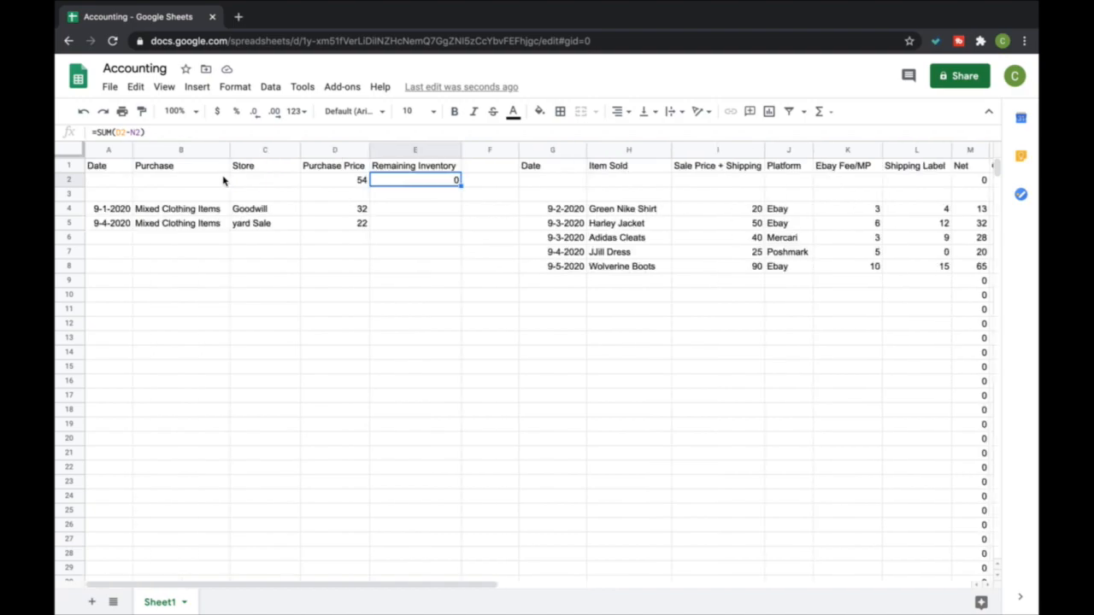
pyautogui.click(120, 193)
pyautogui.moveTo(171, 193); pyautogui.dragTo(401, 256)
pyautogui.click(342, 279)
pyautogui.moveTo(128, 197); pyautogui.dragTo(326, 326)
pyautogui.moveTo(117, 210); pyautogui.dragTo(353, 399)
pyautogui.click(435, 356)
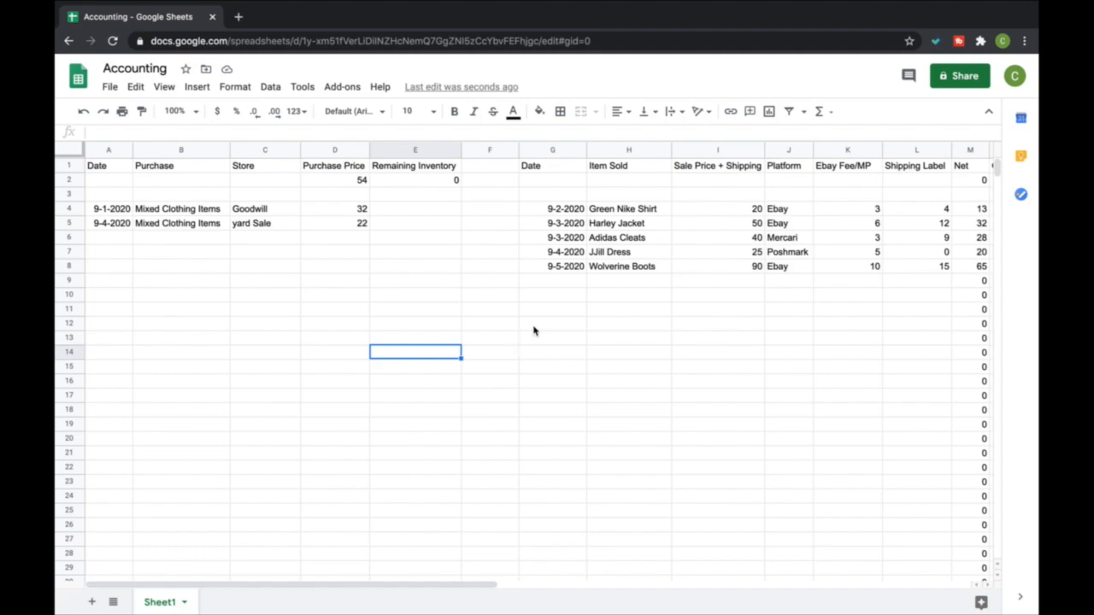
# Narrow the empty column F and the Store column C slightly
pyautogui.moveTo(518, 150); pyautogui.dragTo(500, 151)
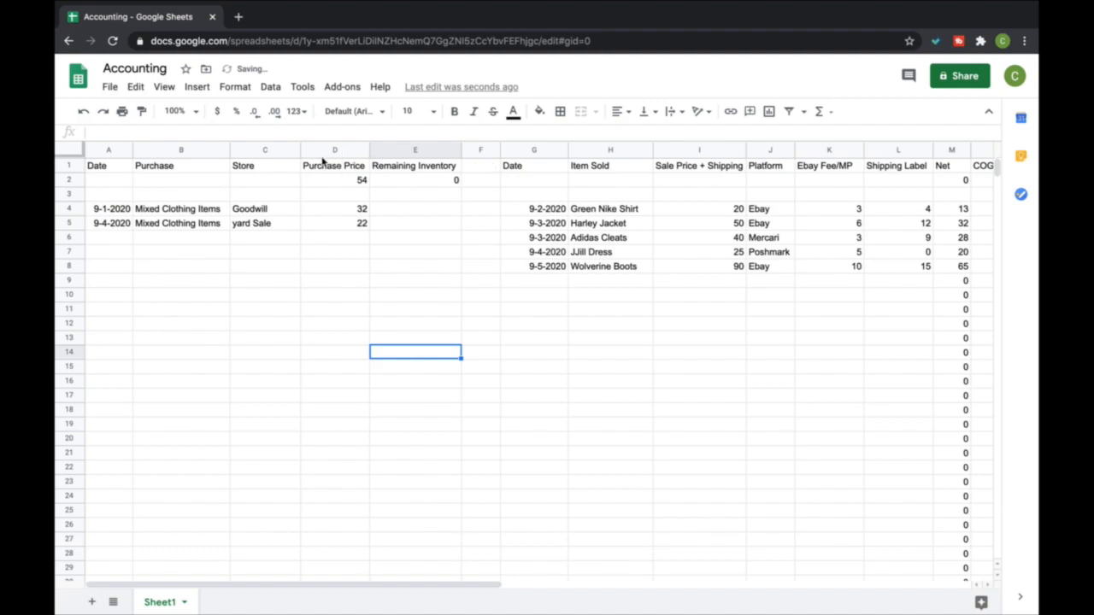
pyautogui.moveTo(294, 151); pyautogui.dragTo(280, 150)
pyautogui.hscroll(10, 360, 194)
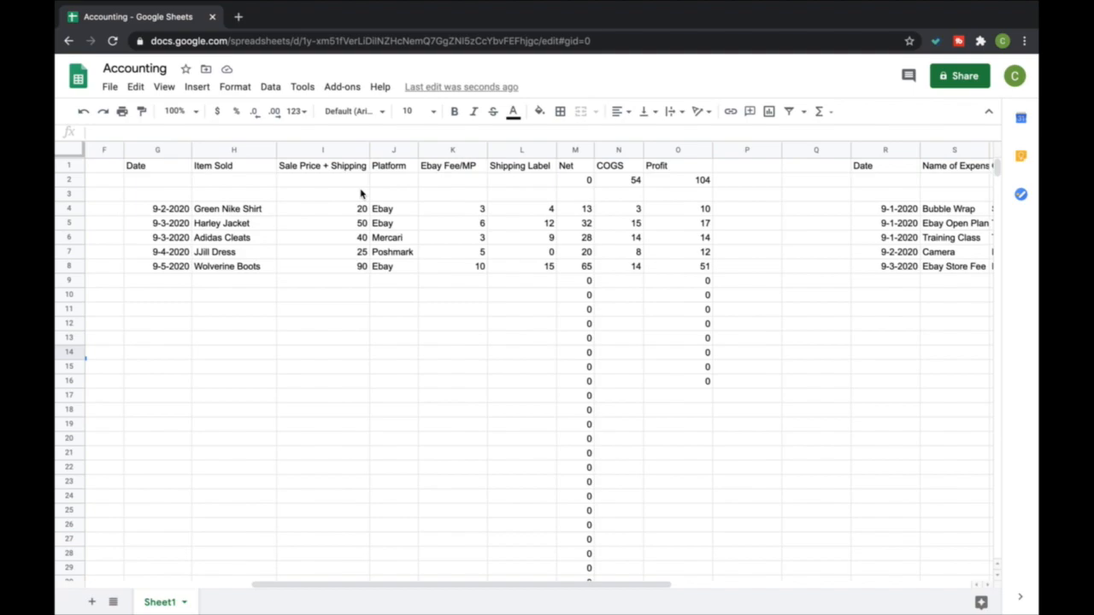
pyautogui.hscroll(-10, 360, 194)
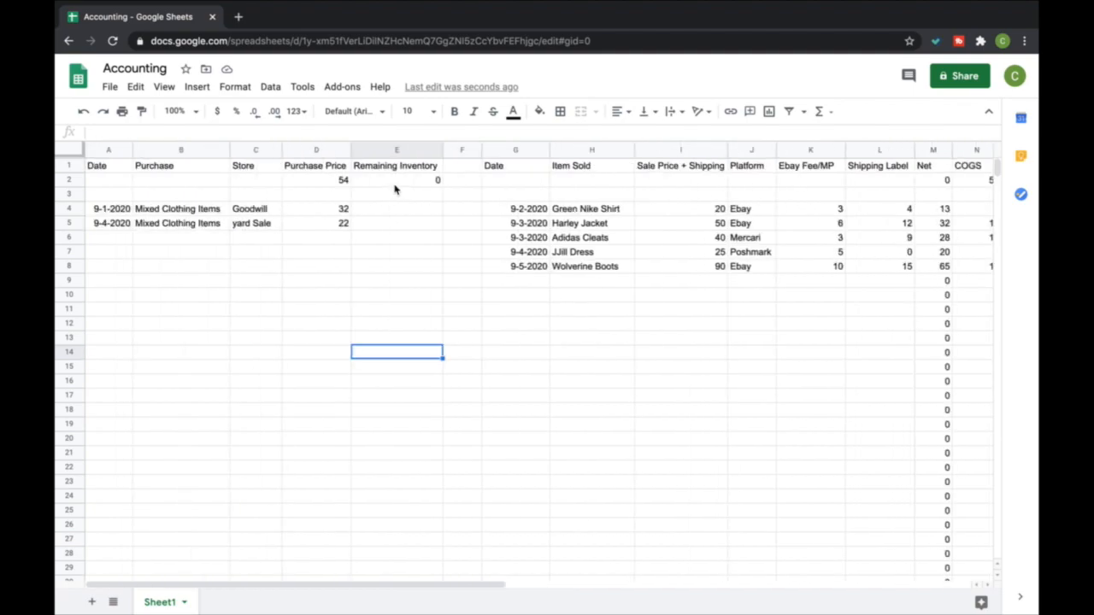
# Examine the Remaining Inventory formula in E2 and the Purchase Price total in D2 against the cells they draw on
pyautogui.click(397, 182)
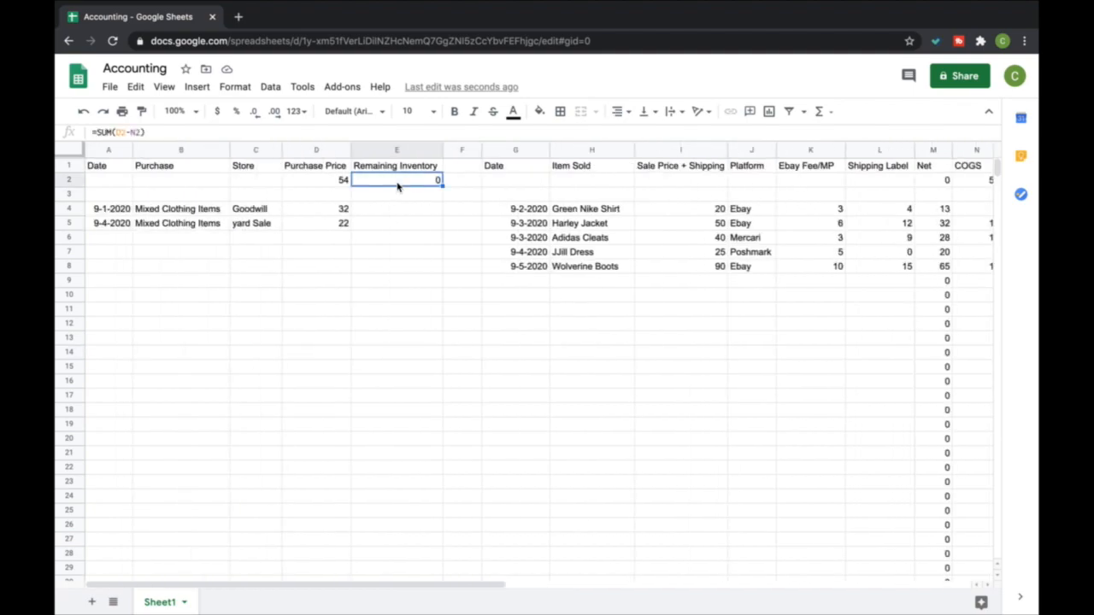
pyautogui.click(318, 181)
pyautogui.moveTo(312, 197); pyautogui.dragTo(329, 586)
pyautogui.click(421, 410)
pyautogui.scroll(10, 402, 359)
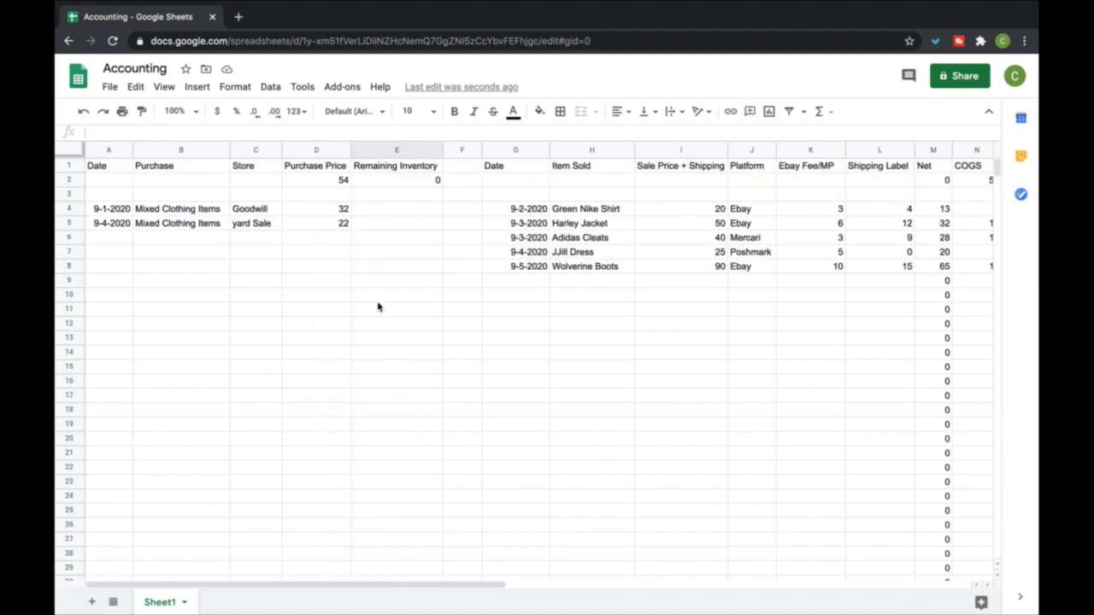
pyautogui.click(329, 180)
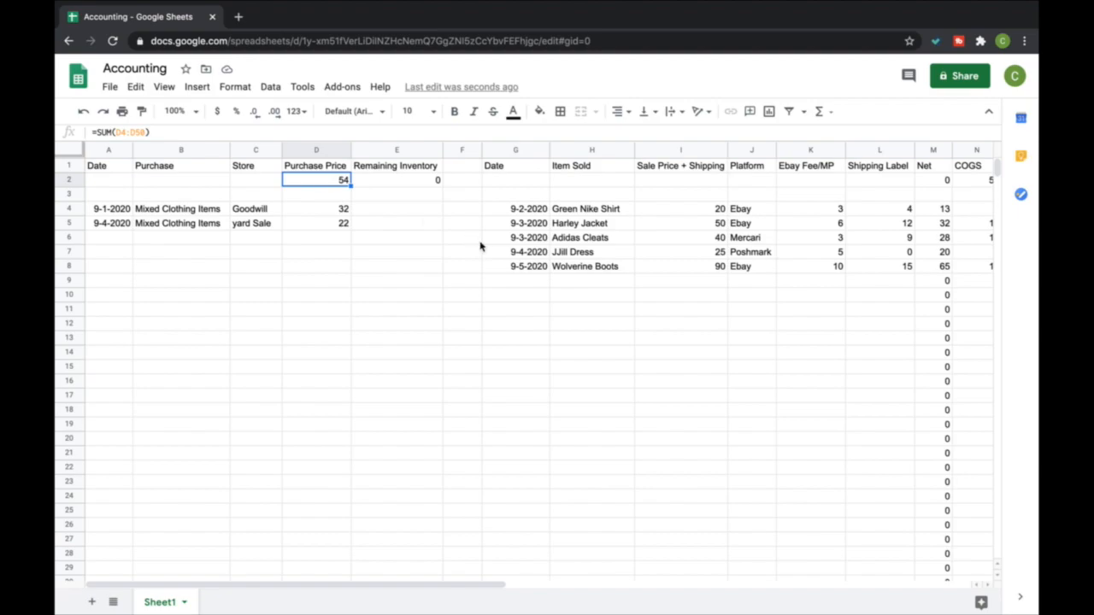
pyautogui.hscroll(5, 483, 245)
pyautogui.hscroll(-5, 492, 245)
pyautogui.hscroll(15, 492, 245)
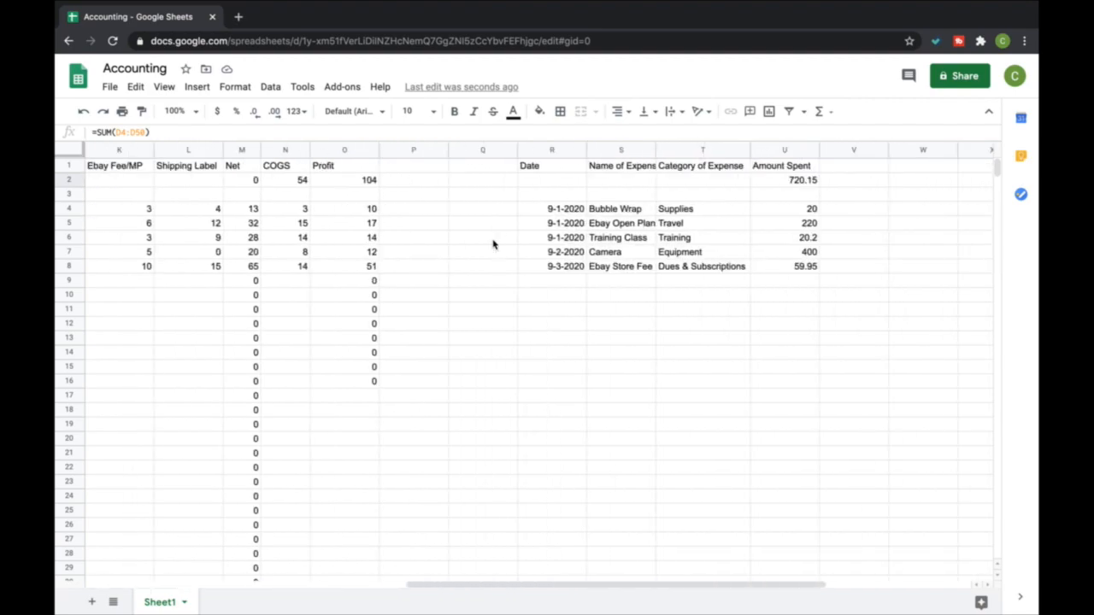
pyautogui.hscroll(-12, 492, 244)
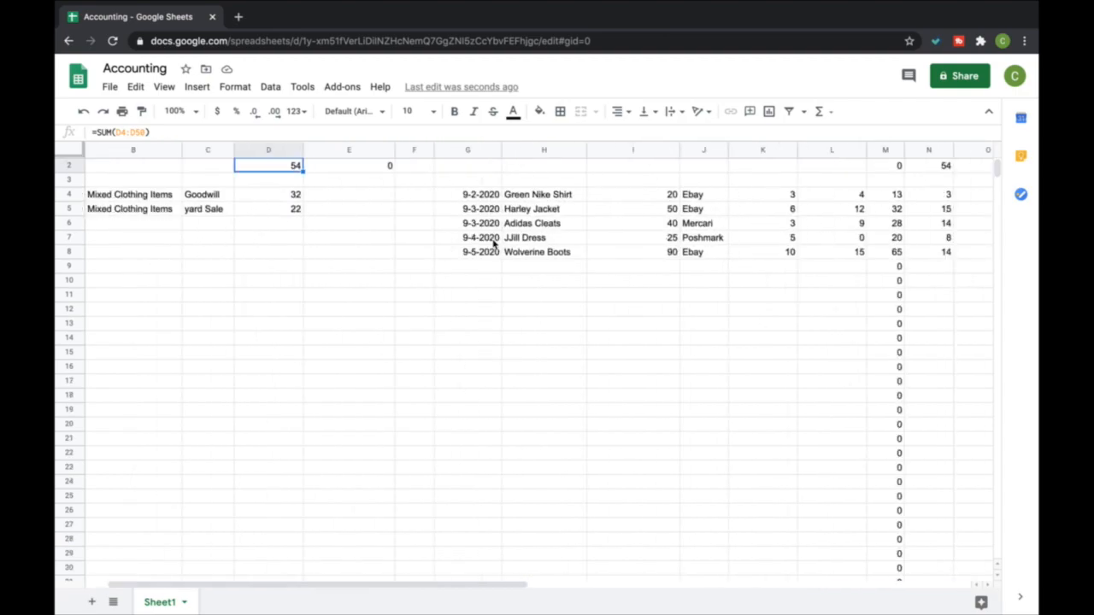
# Review the sheet's three sections in turn: the expenses table, the sales table and the purchases table
pyautogui.hscroll(10, 493, 245)
pyautogui.moveTo(530, 167); pyautogui.dragTo(782, 487)
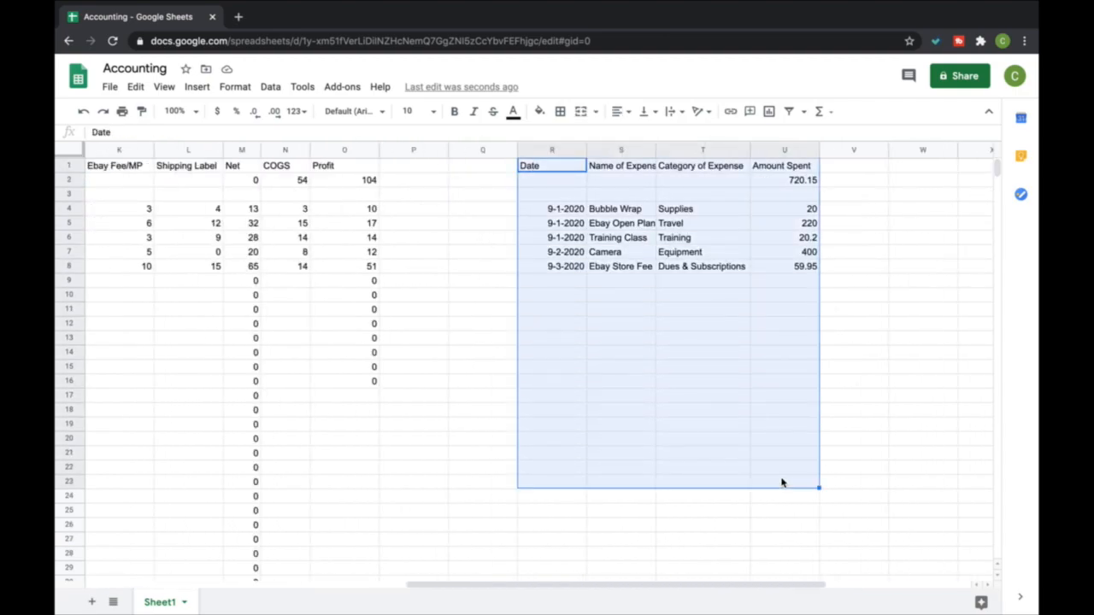
pyautogui.click(480, 360)
pyautogui.hscroll(-10, 480, 360)
pyautogui.hscroll(11, 478, 359)
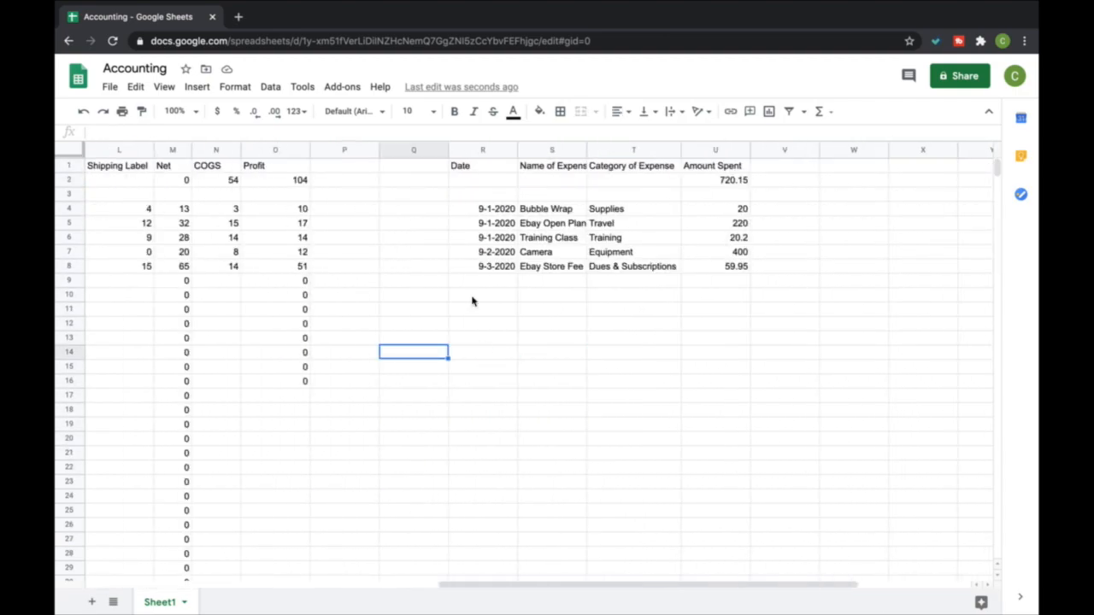
pyautogui.moveTo(493, 165); pyautogui.dragTo(713, 517)
pyautogui.click(304, 325)
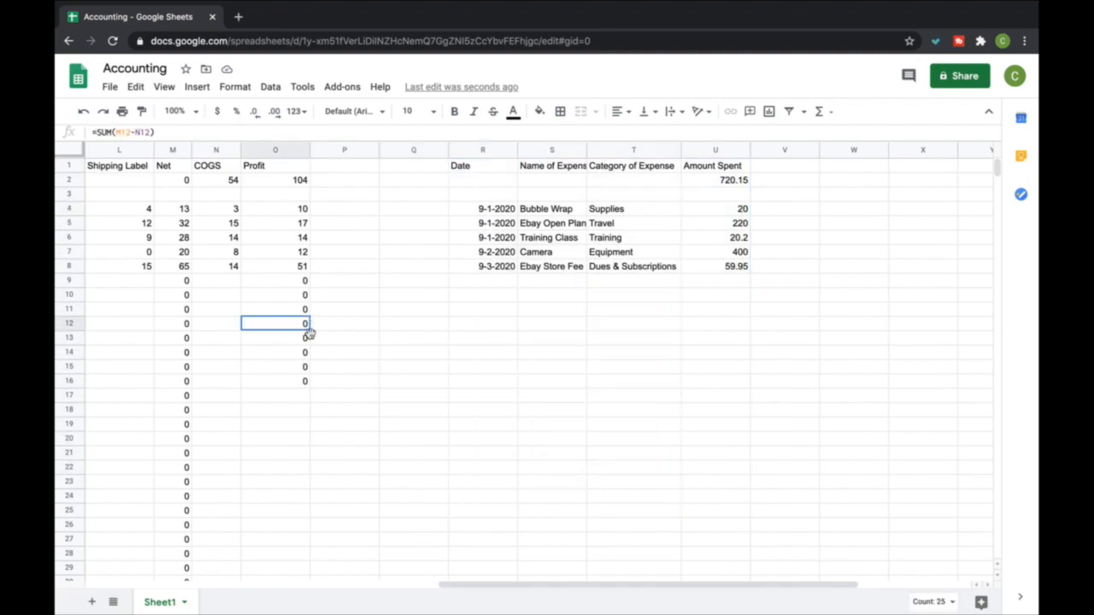
pyautogui.hscroll(-10, 310, 324)
pyautogui.moveTo(516, 165); pyautogui.dragTo(959, 416)
pyautogui.click(421, 373)
pyautogui.moveTo(120, 168); pyautogui.dragTo(379, 435)
pyautogui.click(458, 345)
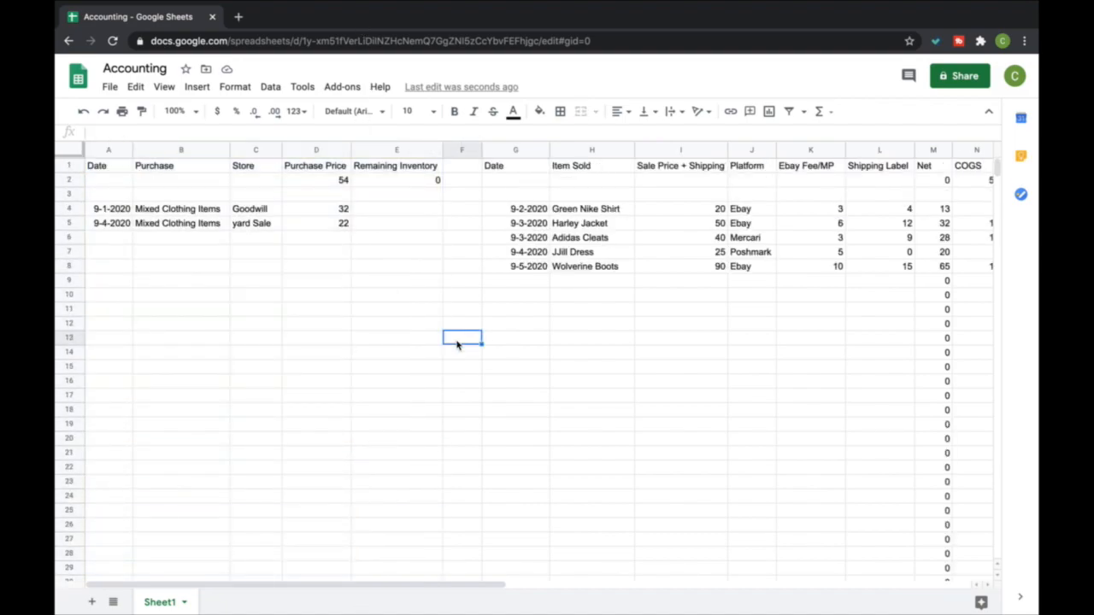